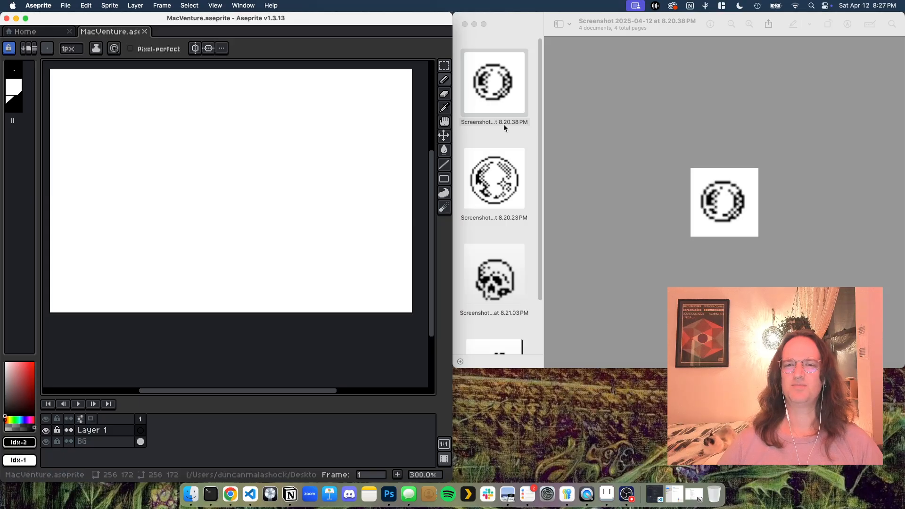
# Switch to Preview and compare the pixel shading of the two round orb reference images.
pyautogui.scroll(-3, 503, 124)
pyautogui.scroll(3, 502, 130)
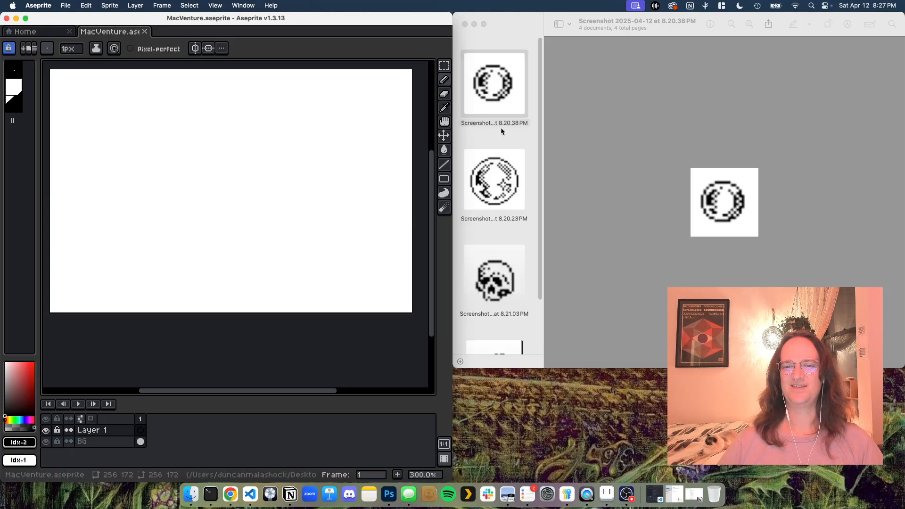
pyautogui.click(497, 91)
pyautogui.click(495, 190)
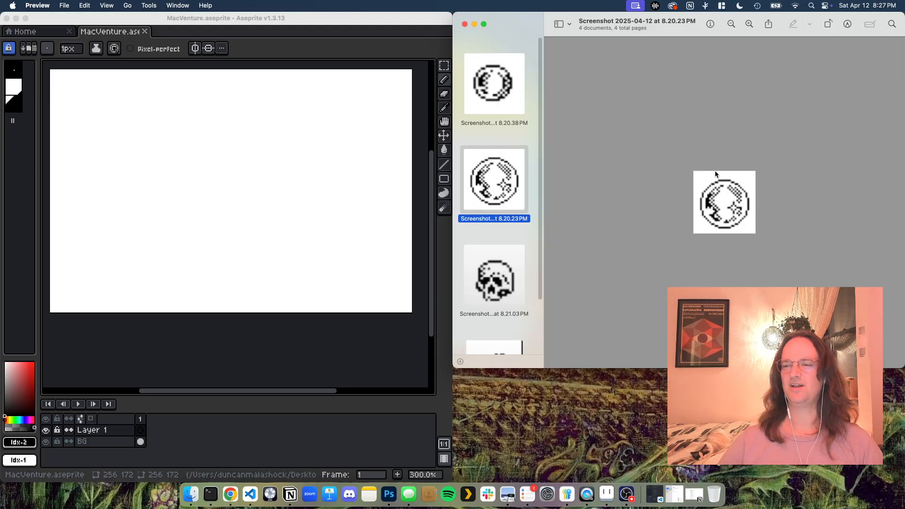
pyautogui.click(489, 88)
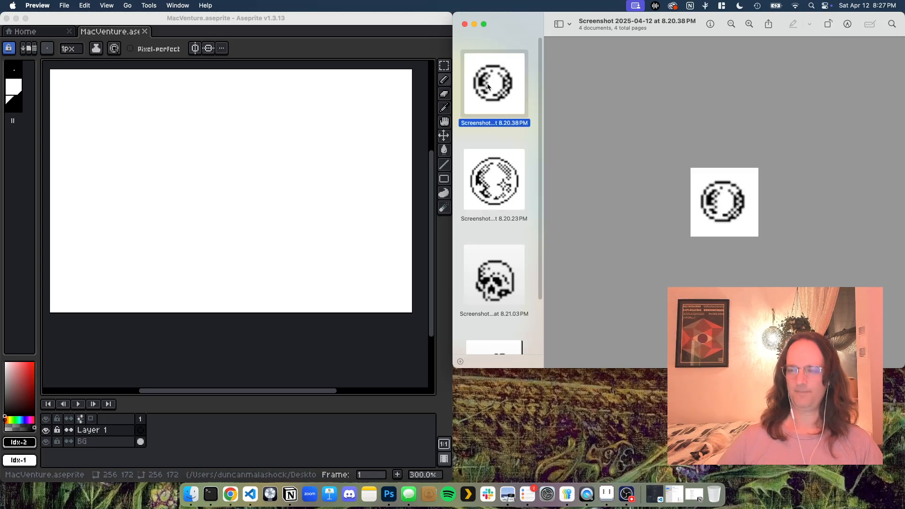
pyautogui.click(502, 168)
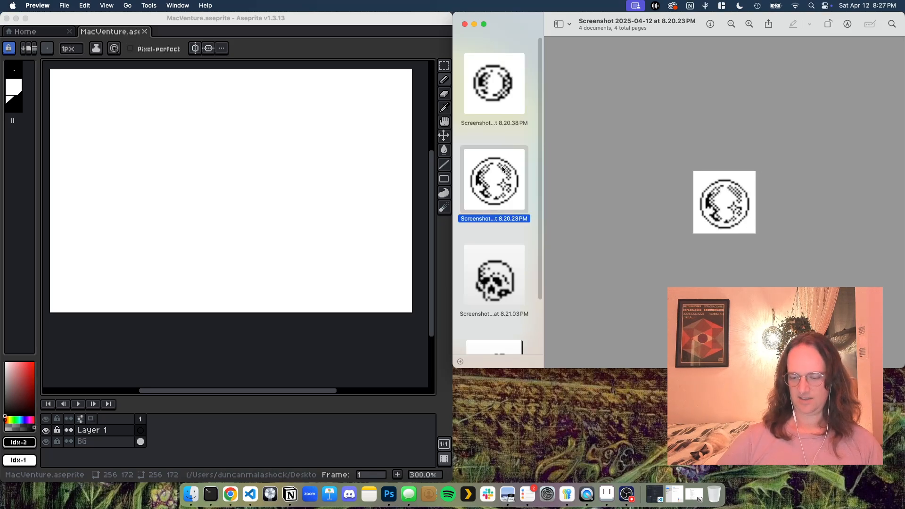
pyautogui.click(499, 86)
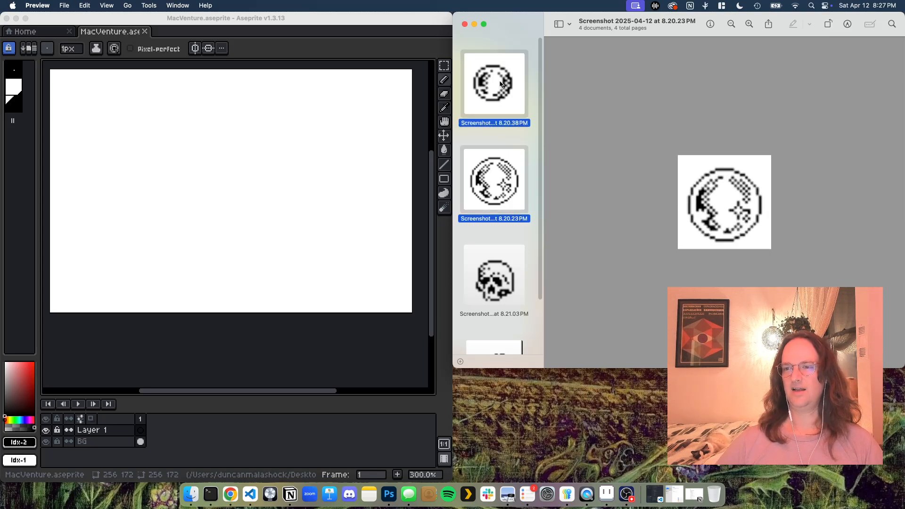
# Examine the skull reference image at a larger size and compare it with the two orb images.
pyautogui.click(489, 185)
pyautogui.click(493, 262)
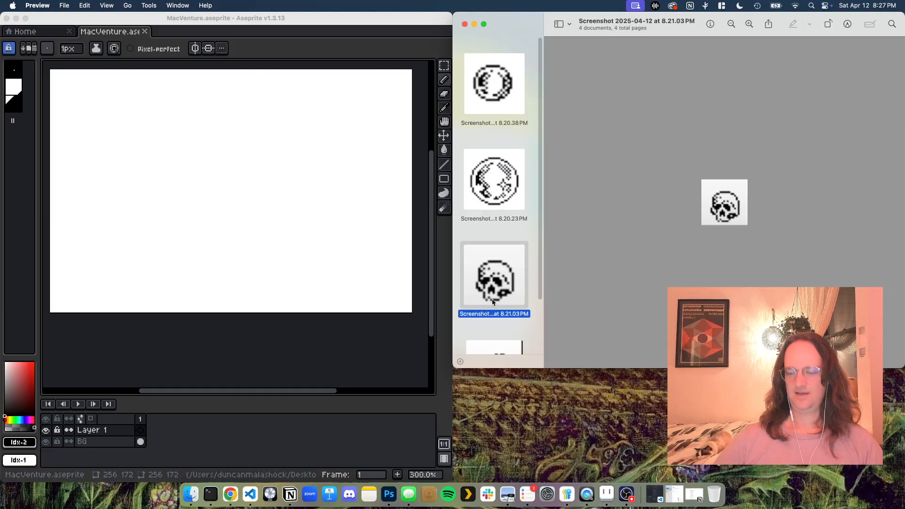
pyautogui.press('super+plus')
pyautogui.click(516, 91)
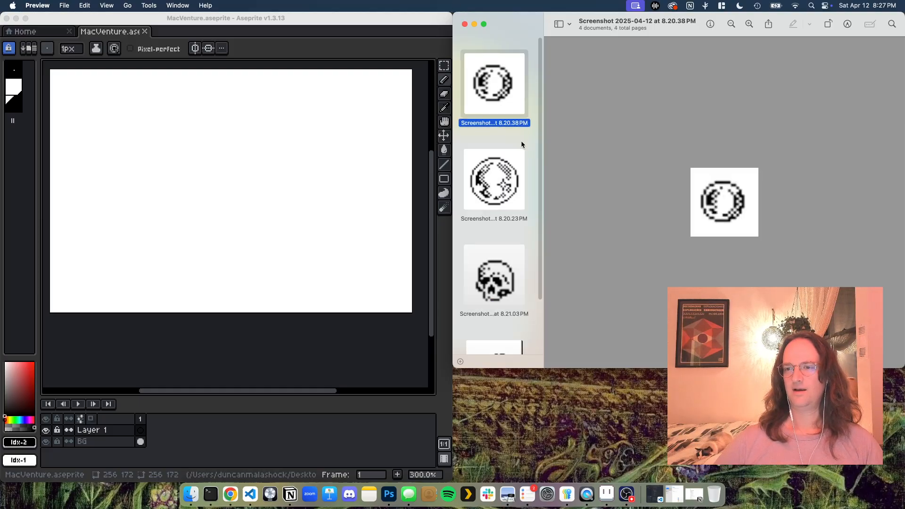
pyautogui.click(518, 162)
pyautogui.click(488, 277)
pyautogui.scroll(-1, 496, 306)
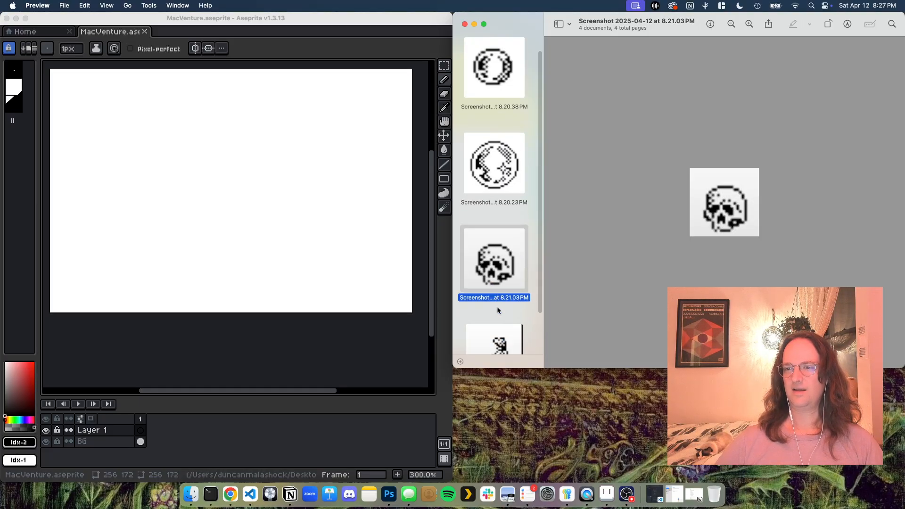
# Examine the tied bag reference image at a larger size and compare it with the skull image.
pyautogui.click(490, 338)
pyautogui.click(497, 277)
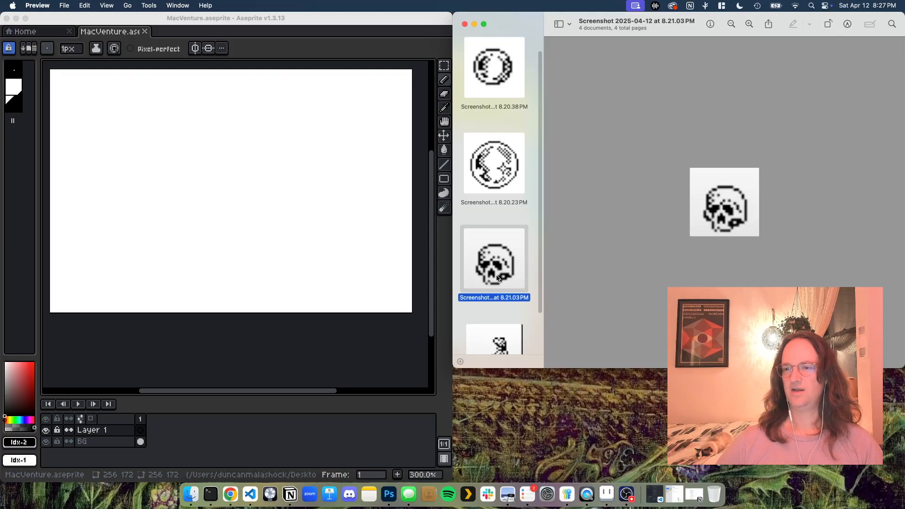
pyautogui.click(499, 345)
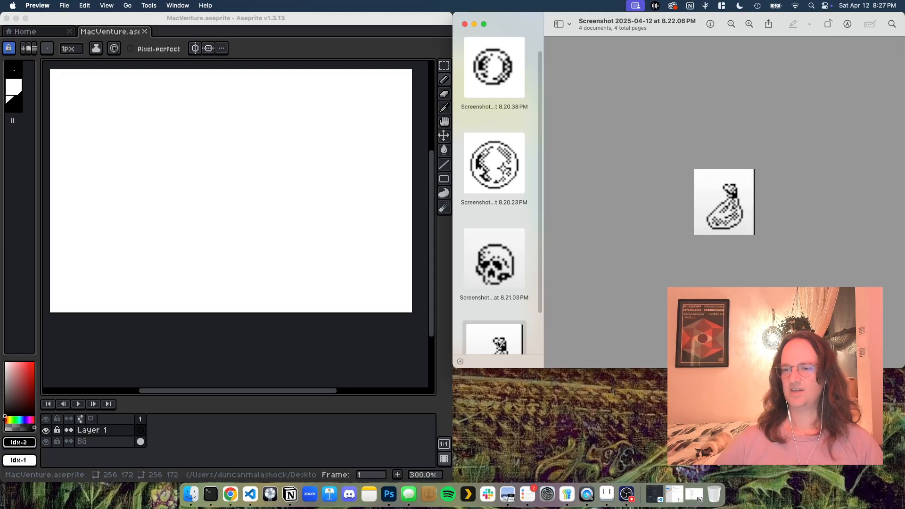
pyautogui.press('super+plus')
pyautogui.click(491, 263)
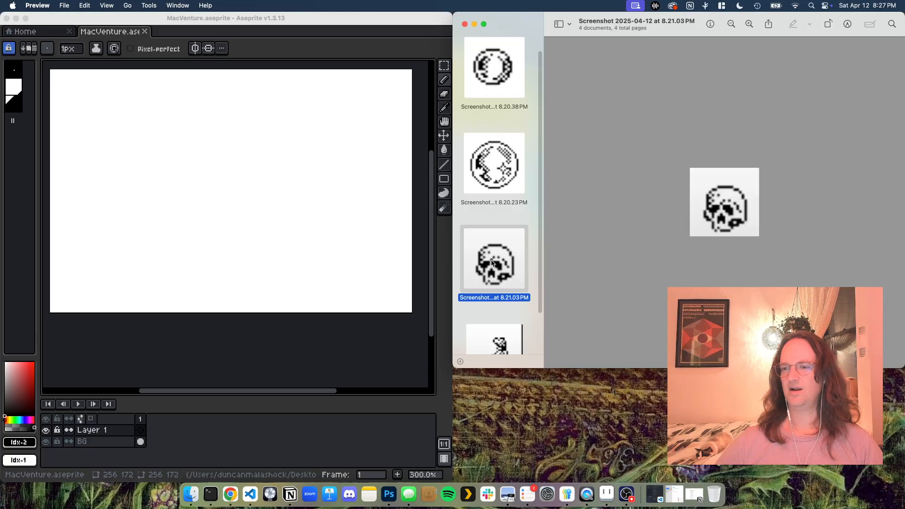
pyautogui.click(505, 348)
pyautogui.click(485, 277)
pyautogui.click(483, 185)
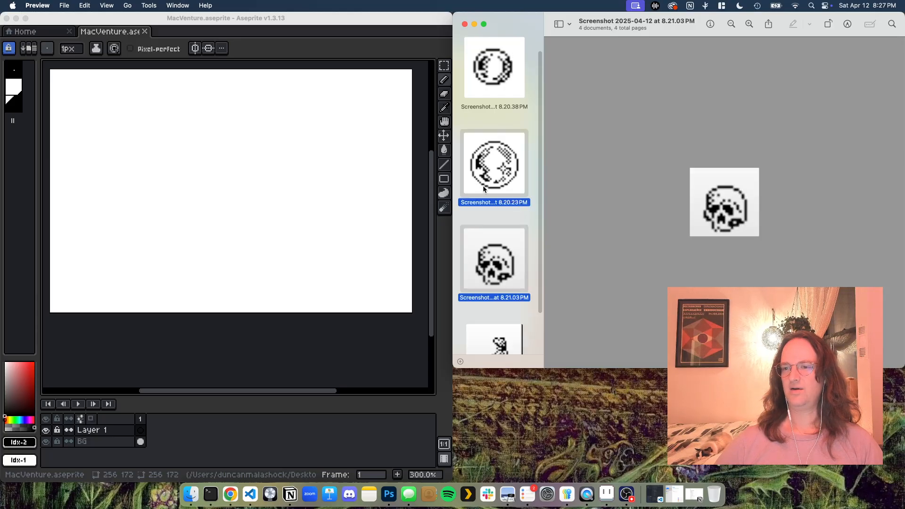
# Review all four reference images in order, from the orbs to the bag, and return to the first orb.
pyautogui.click(496, 66)
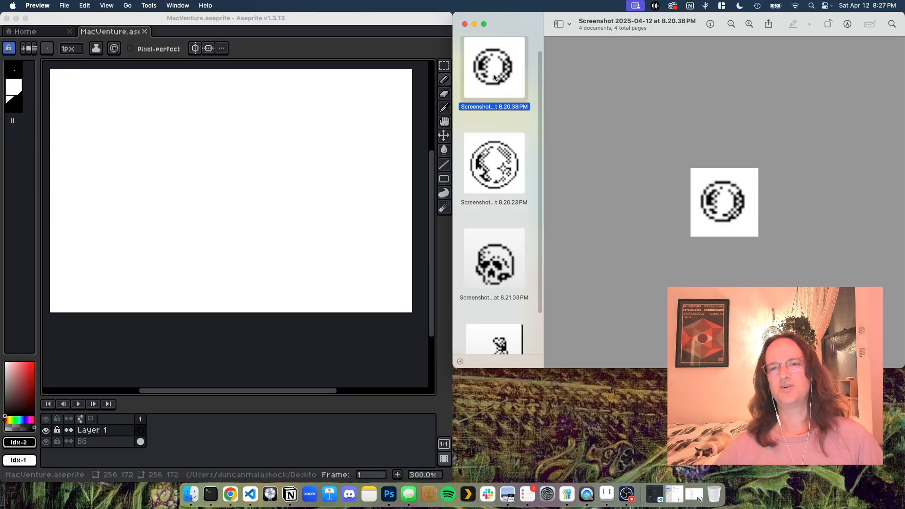
pyautogui.click(499, 175)
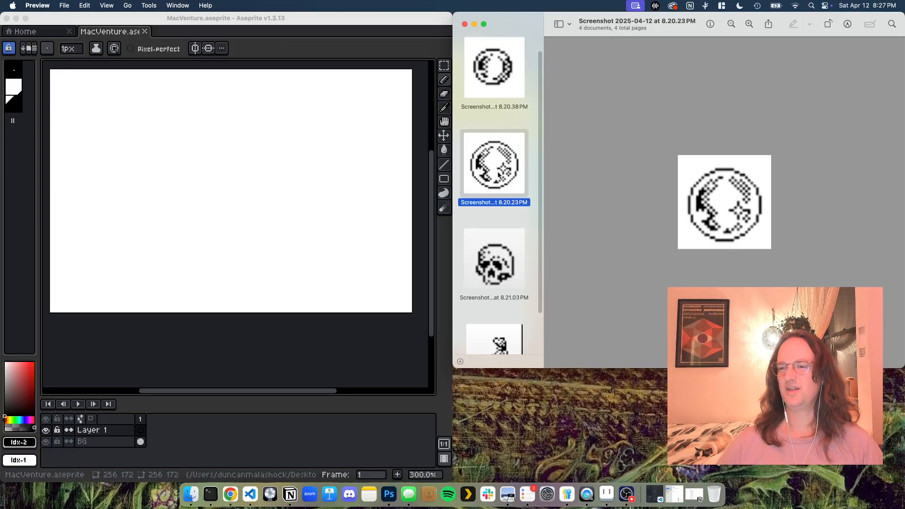
pyautogui.click(497, 279)
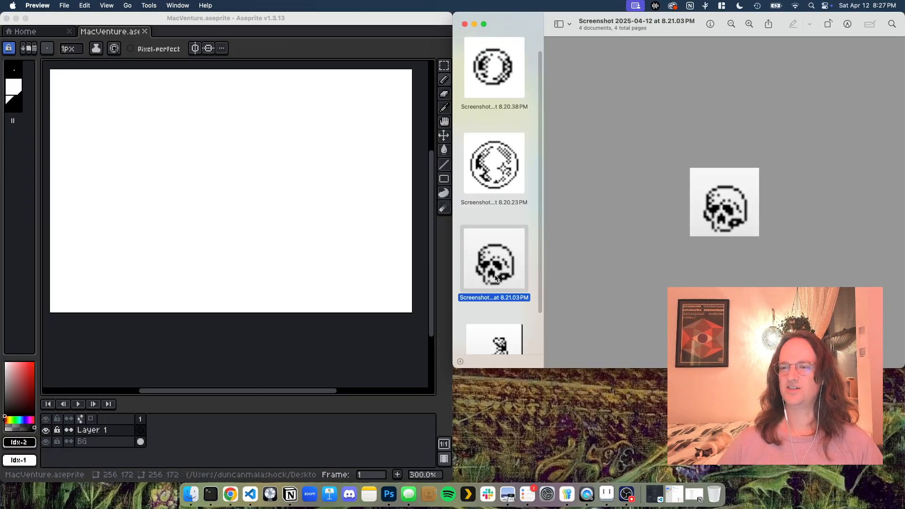
pyautogui.click(499, 337)
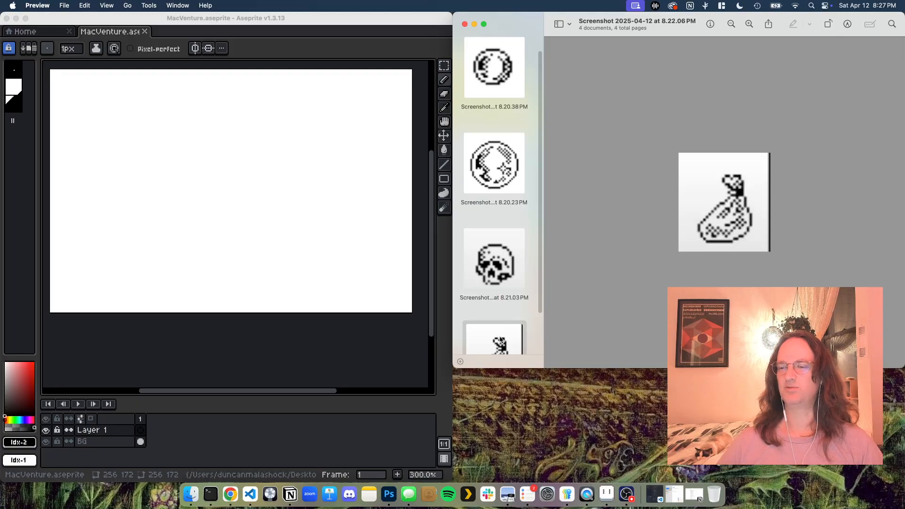
pyautogui.click(493, 63)
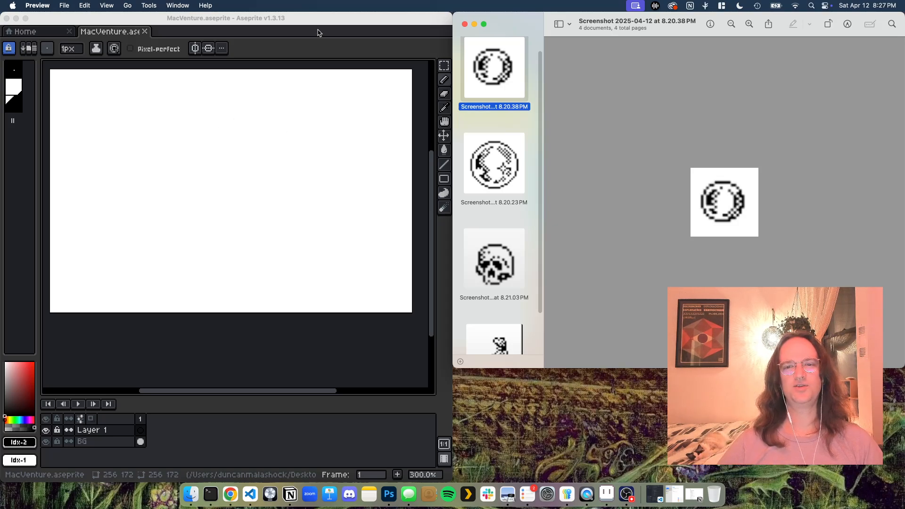
# Switch to Aseprite, draw a freehand test stroke with the 1 px Pencil, and undo it.
pyautogui.click(379, 48)
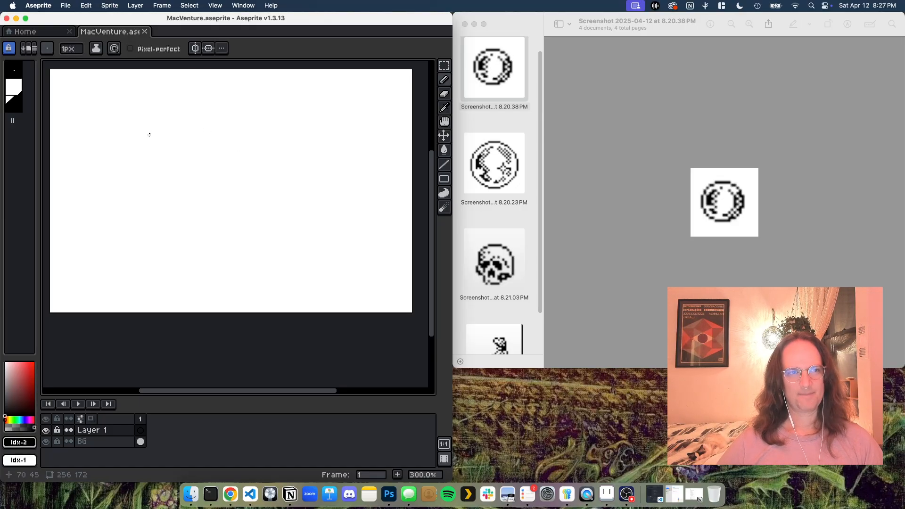
pyautogui.moveTo(168, 110)
pyautogui.mouseDown()
pyautogui.moveTo(156, 132)
pyautogui.moveTo(196, 163)
pyautogui.moveTo(275, 158)
pyautogui.moveTo(338, 175)
pyautogui.moveTo(298, 147)
pyautogui.mouseUp()
pyautogui.press('v')
pyautogui.press('super+z')
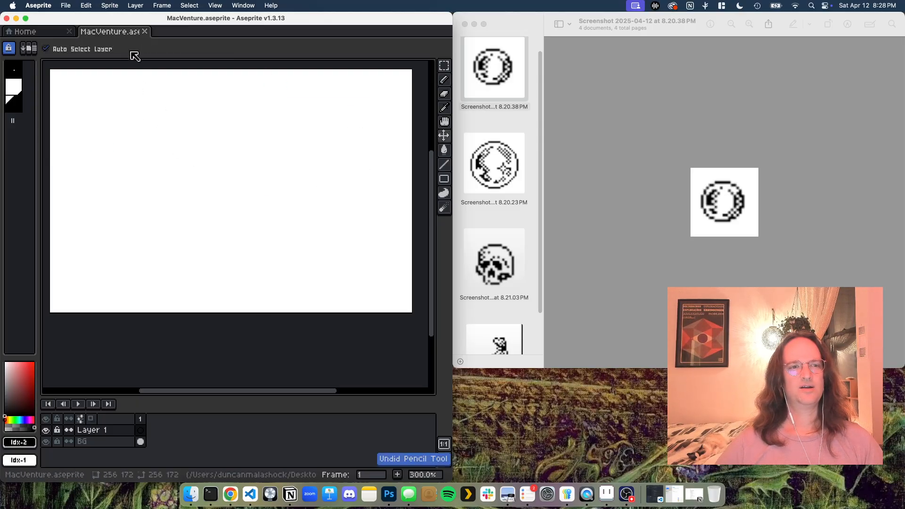
# Draw a long curvy 1 px Pencil stroke with Pixel-perfect enabled, and undo it.
pyautogui.press('b')
pyautogui.moveTo(133, 192)
pyautogui.mouseDown()
pyautogui.moveTo(108, 183)
pyautogui.moveTo(191, 133)
pyautogui.moveTo(254, 214)
pyautogui.moveTo(287, 208)
pyautogui.mouseUp()
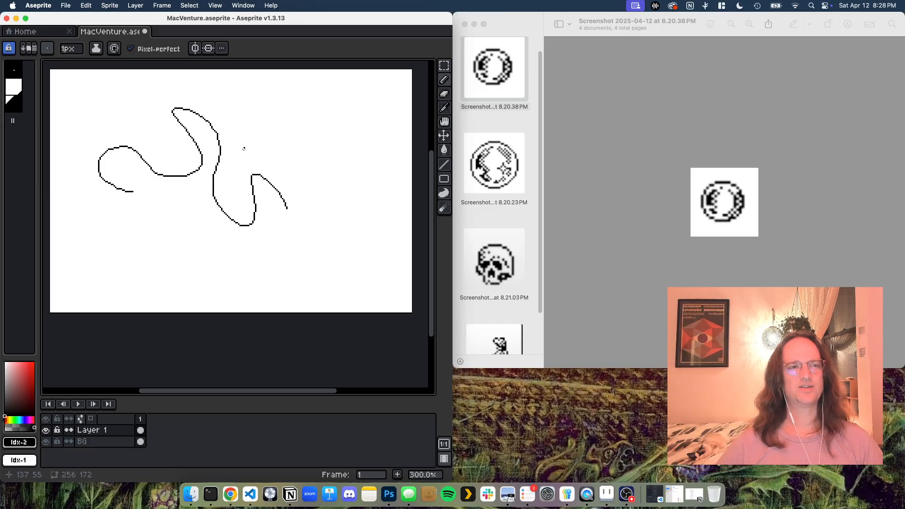
pyautogui.press('v')
pyautogui.press('super+z')
pyautogui.press('b')
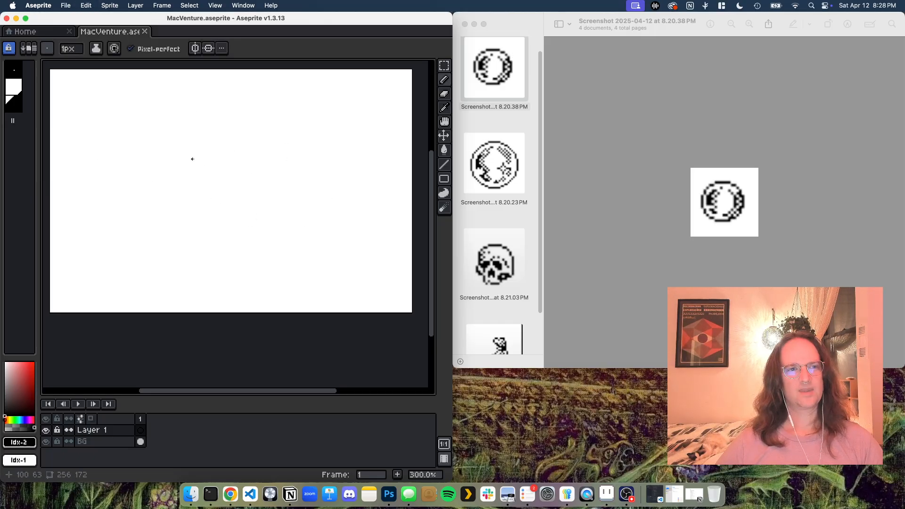
# Draw five rows of zigzag test strokes with the custom dither brushes, from the sparsest pattern to the densest.
pyautogui.hotkey('alt', '1')
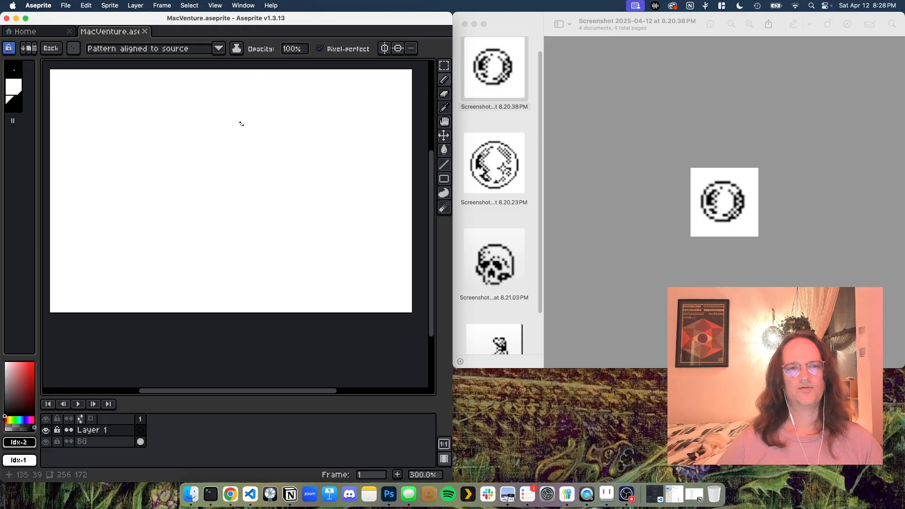
pyautogui.moveTo(182, 104)
pyautogui.mouseDown()
pyautogui.moveTo(178, 150)
pyautogui.moveTo(303, 145)
pyautogui.moveTo(319, 162)
pyautogui.mouseUp()
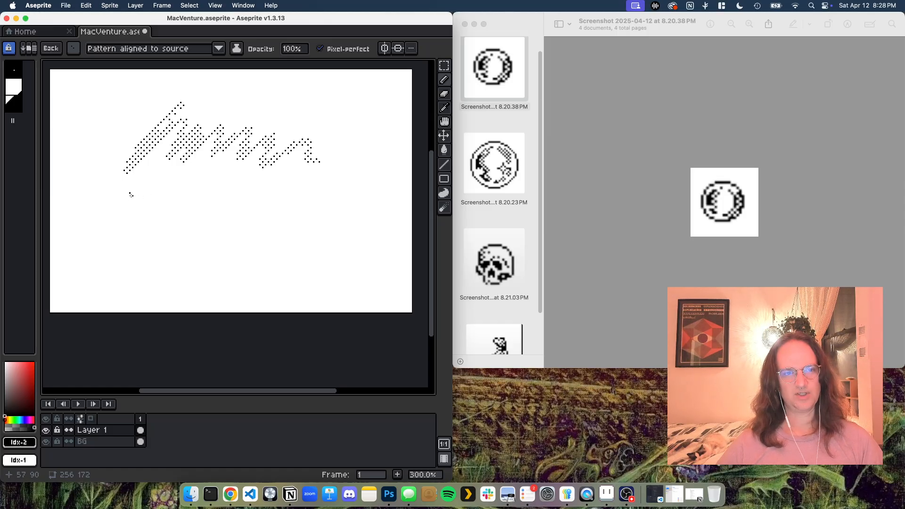
pyautogui.moveTo(125, 196); pyautogui.dragTo(263, 201)
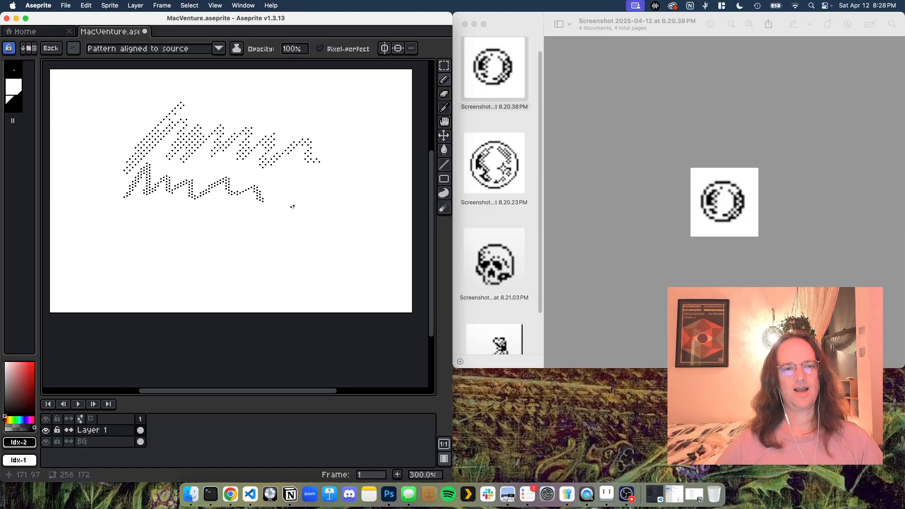
pyautogui.moveTo(123, 224)
pyautogui.mouseDown()
pyautogui.moveTo(174, 211)
pyautogui.moveTo(306, 229)
pyautogui.mouseUp()
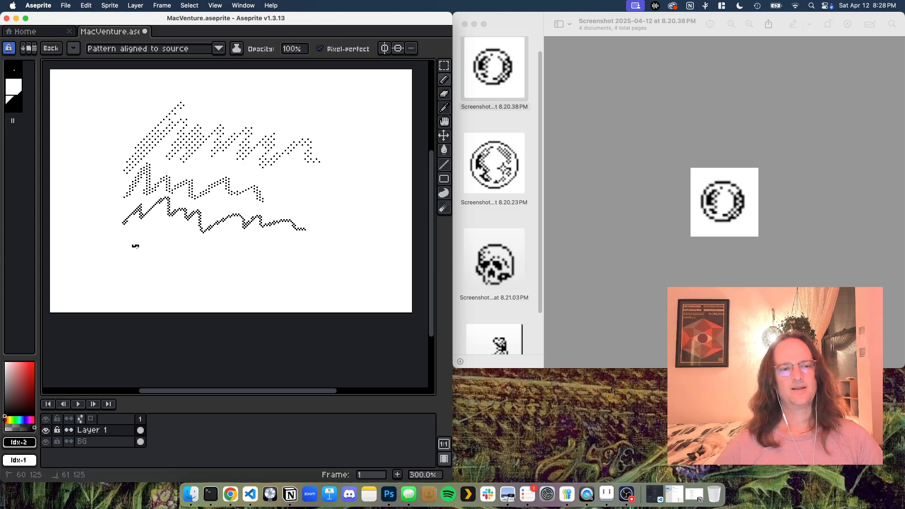
pyautogui.moveTo(135, 246)
pyautogui.mouseDown()
pyautogui.moveTo(207, 241)
pyautogui.moveTo(297, 259)
pyautogui.moveTo(311, 250)
pyautogui.mouseUp()
pyautogui.moveTo(134, 284)
pyautogui.mouseDown()
pyautogui.moveTo(219, 293)
pyautogui.moveTo(317, 277)
pyautogui.mouseUp()
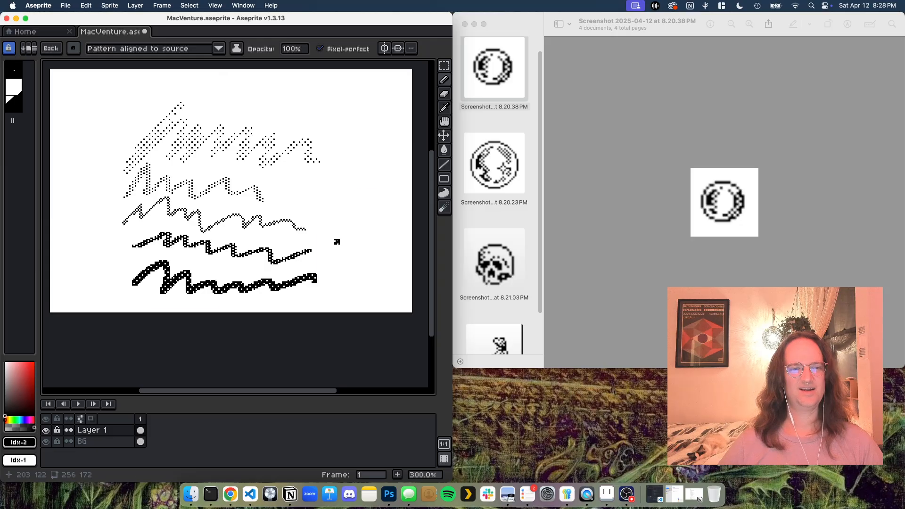
# Undo all five dither pattern test strokes to clear the canvas.
pyautogui.press('super+z')
pyautogui.press('super+z')
pyautogui.press('super+z')
pyautogui.press('super+z')
pyautogui.press('super+z')
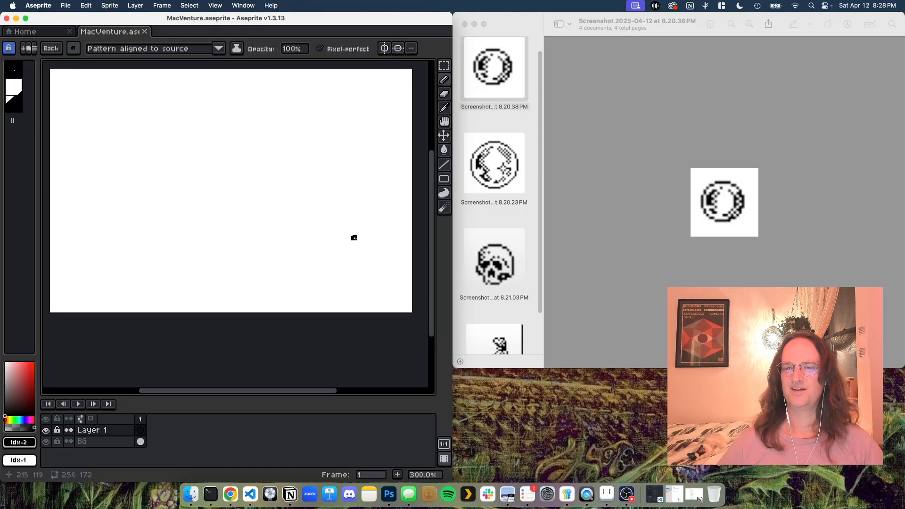
# Draw a 15 × 15 pixel circle outline with the 1 px Ellipse tool, starting at about pixel 92, 52.
pyautogui.click(443, 179)
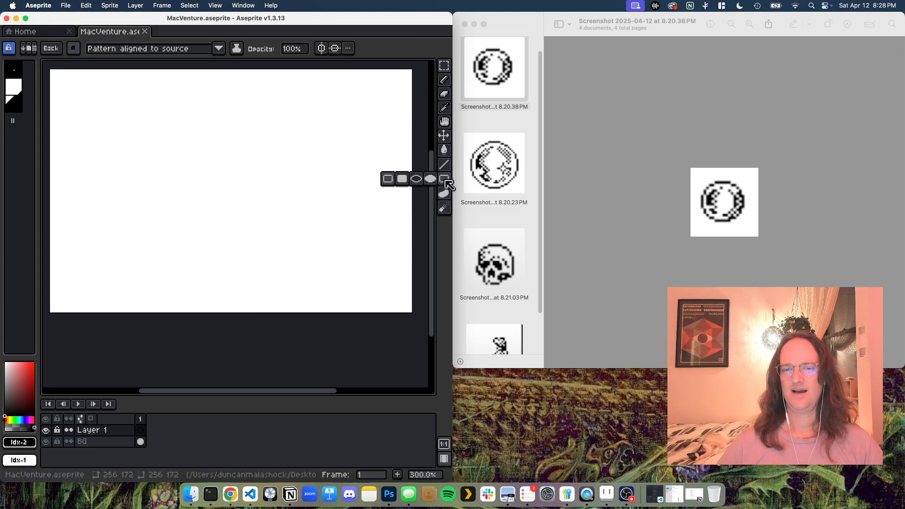
pyautogui.click(416, 178)
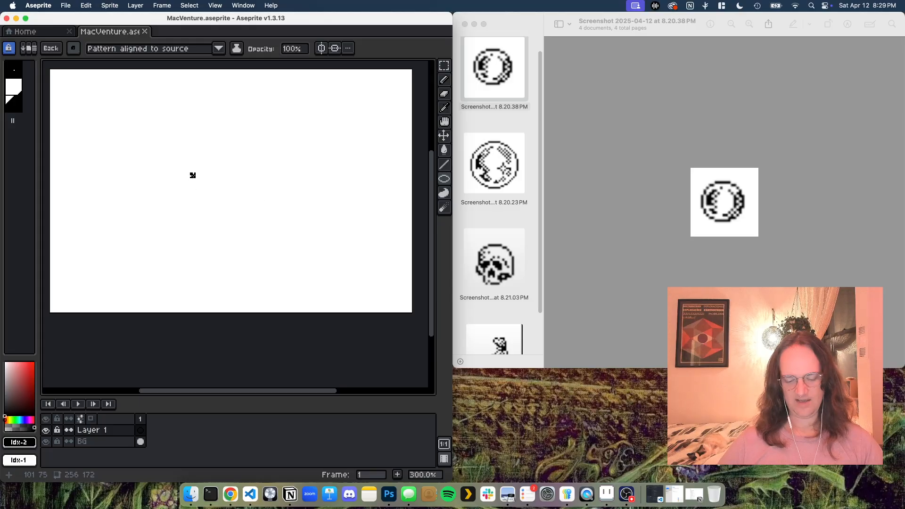
pyautogui.press('Escape')
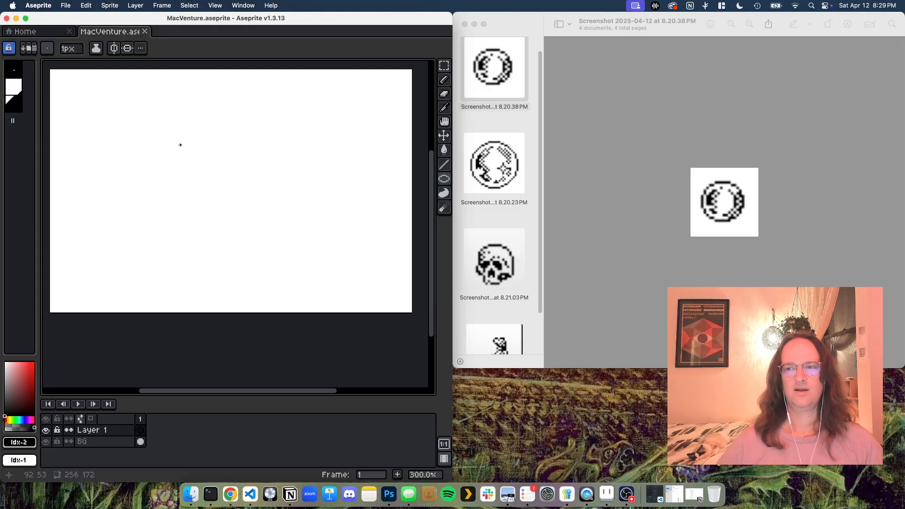
pyautogui.moveTo(180, 142); pyautogui.dragTo(206, 171)
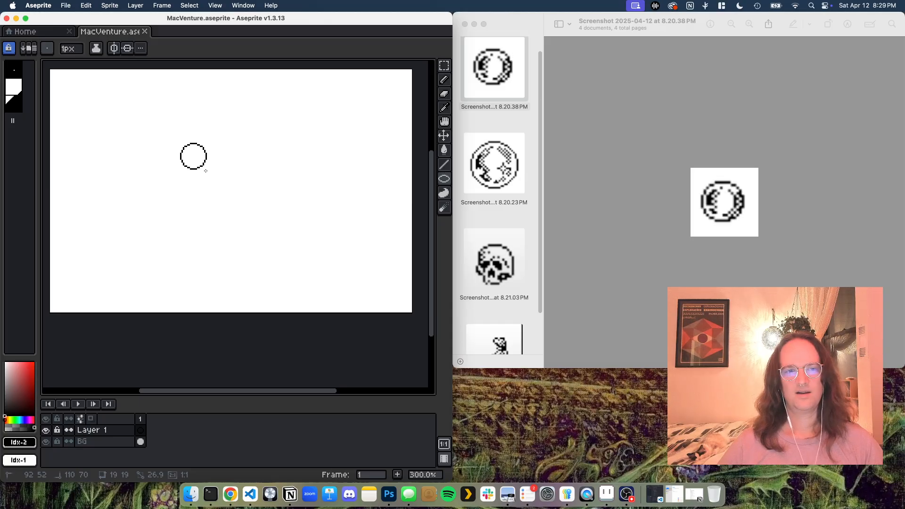
pyautogui.moveTo(206, 171); pyautogui.dragTo(203, 169)
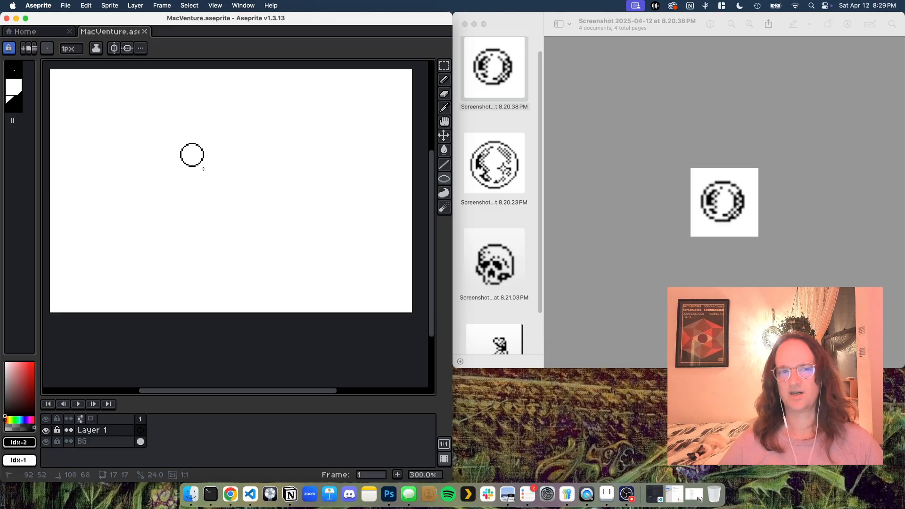
pyautogui.moveTo(204, 170); pyautogui.dragTo(202, 167)
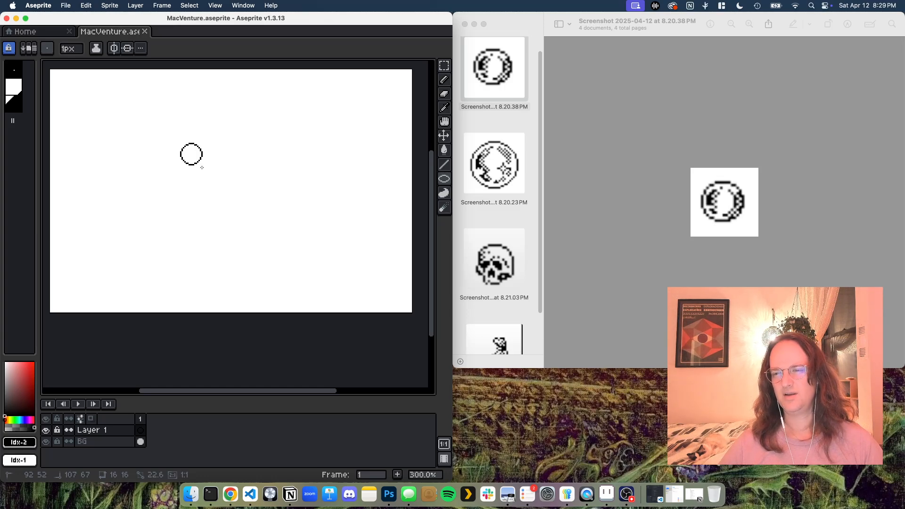
pyautogui.moveTo(202, 167); pyautogui.dragTo(198, 162)
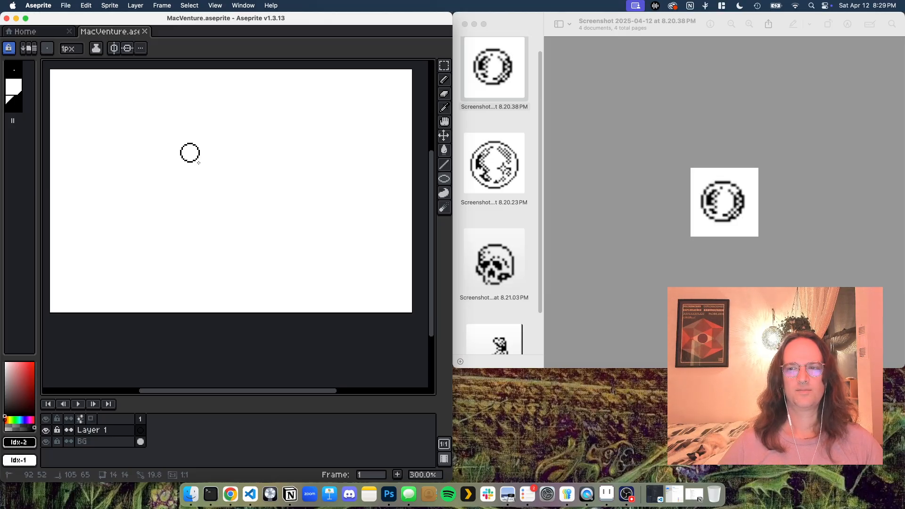
pyautogui.moveTo(199, 165); pyautogui.dragTo(200, 166)
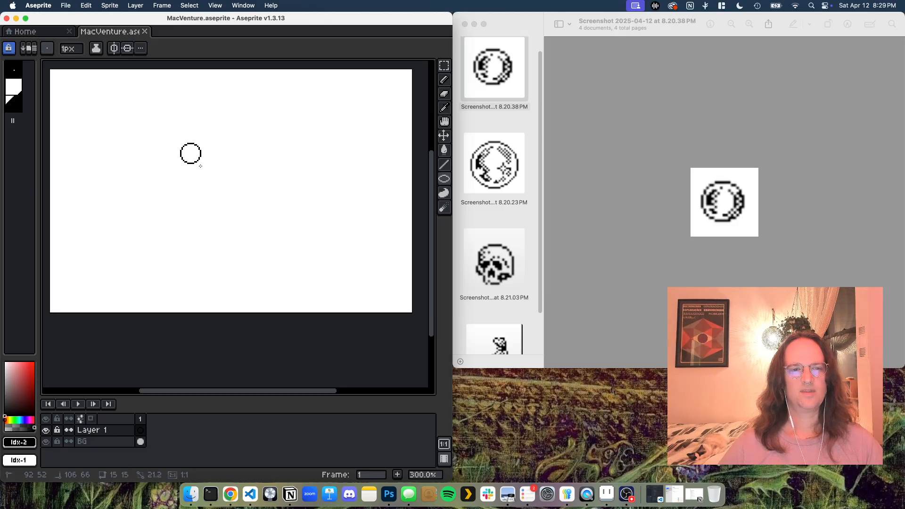
pyautogui.moveTo(200, 166); pyautogui.dragTo(200, 165)
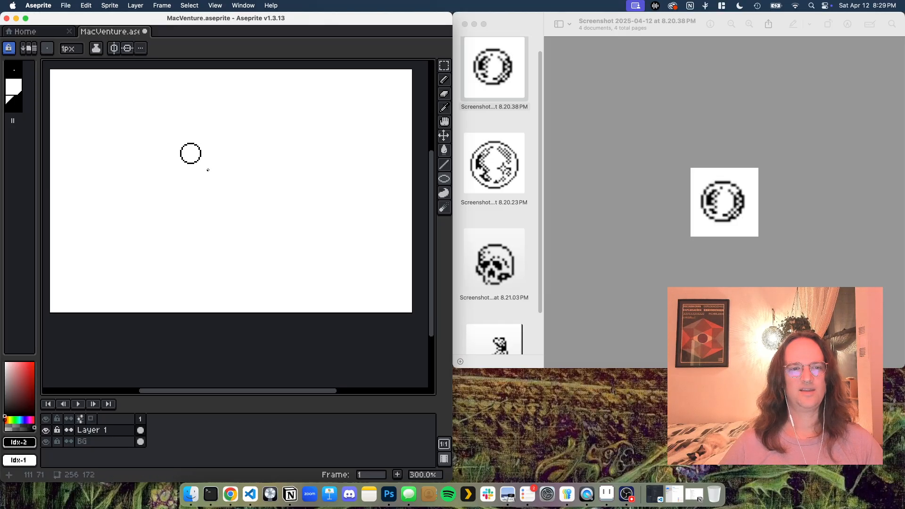
# Place a short diagonal run of black shading pixels just inside the circle's upper-left edge.
pyautogui.scroll(1, 228, 176)
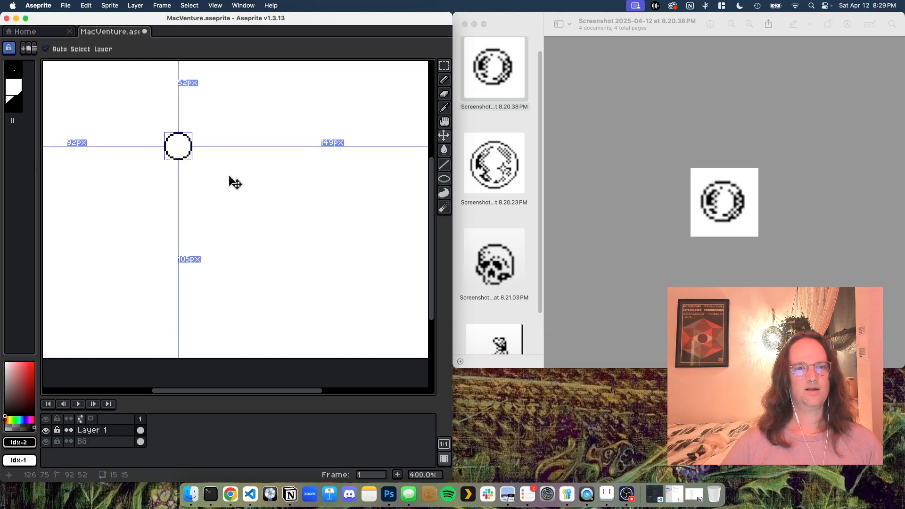
pyautogui.scroll(1, 167, 132)
pyautogui.scroll(1, 191, 151)
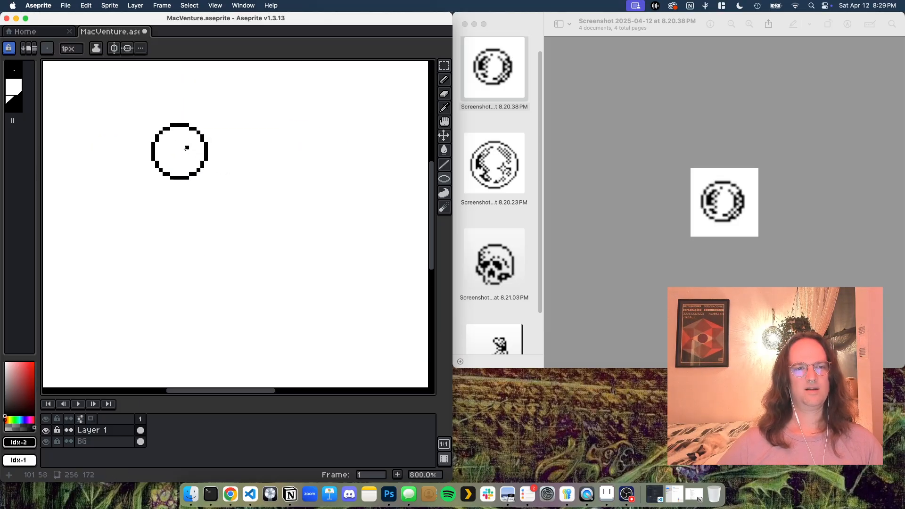
pyautogui.scroll(1, 184, 150)
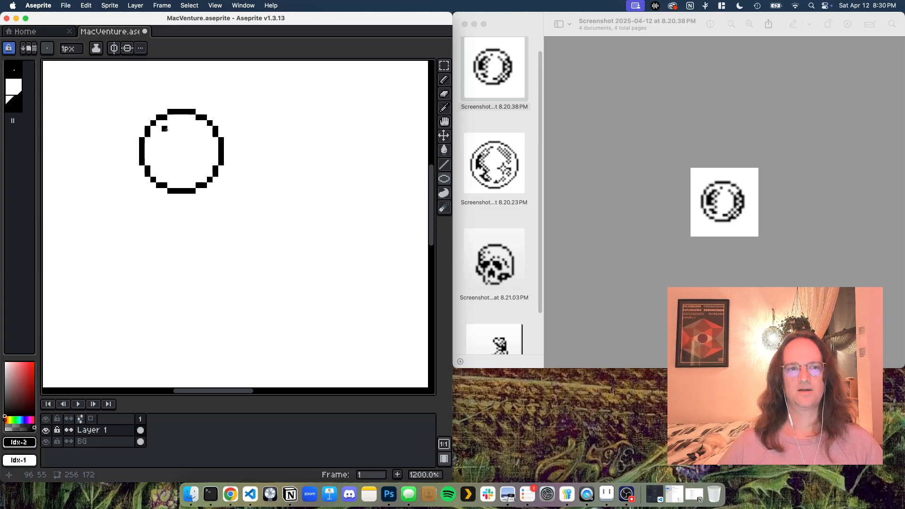
pyautogui.moveTo(165, 129)
pyautogui.mouseDown()
pyautogui.moveTo(174, 130)
pyautogui.moveTo(167, 136)
pyautogui.mouseUp()
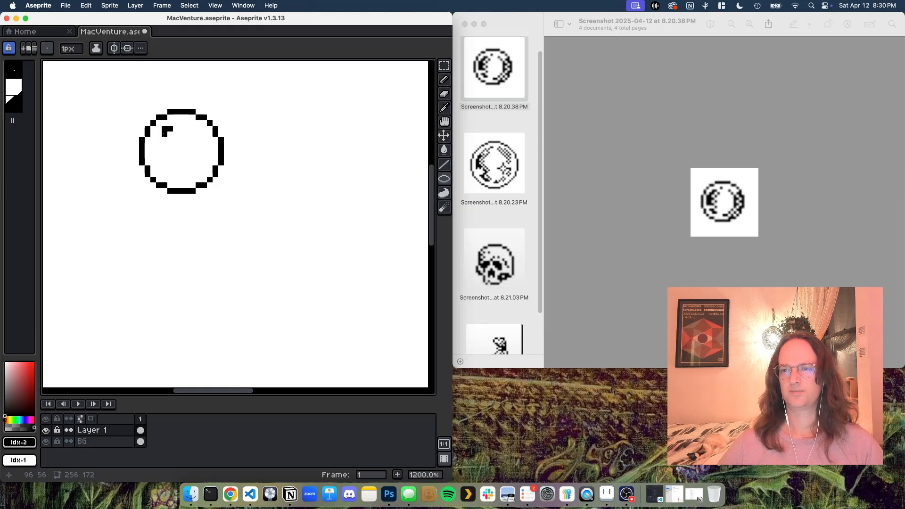
pyautogui.moveTo(164, 134); pyautogui.dragTo(159, 139)
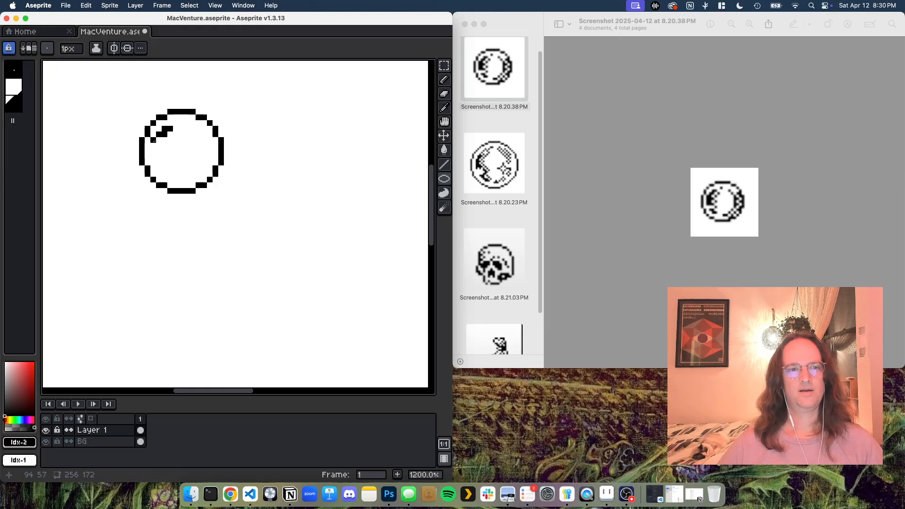
pyautogui.click(153, 141)
pyautogui.moveTo(153, 141); pyautogui.dragTo(162, 155)
pyautogui.press('super+z')
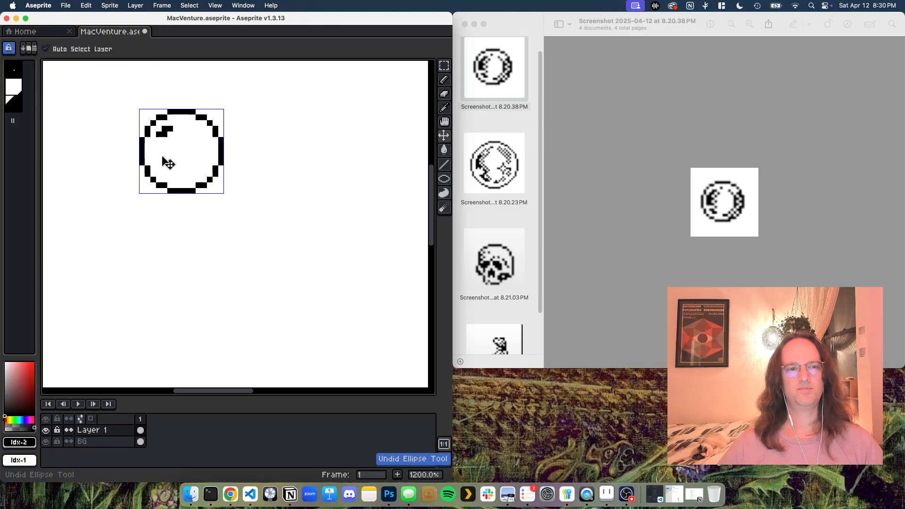
# With the 1 px Pencil, extend the upper-left shading into a thick vertical shadow along the orb's inner left side.
pyautogui.press('b')
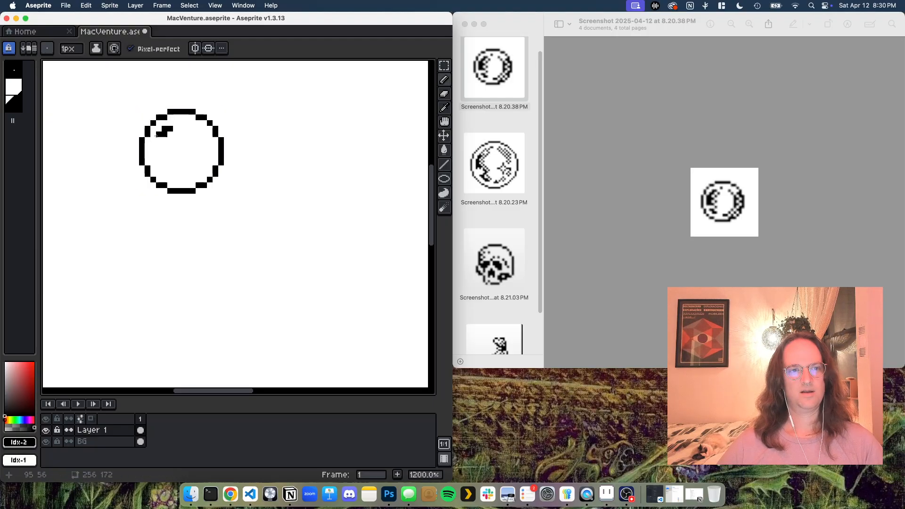
pyautogui.moveTo(153, 139)
pyautogui.mouseDown()
pyautogui.moveTo(159, 157)
pyautogui.moveTo(158, 139)
pyautogui.mouseUp()
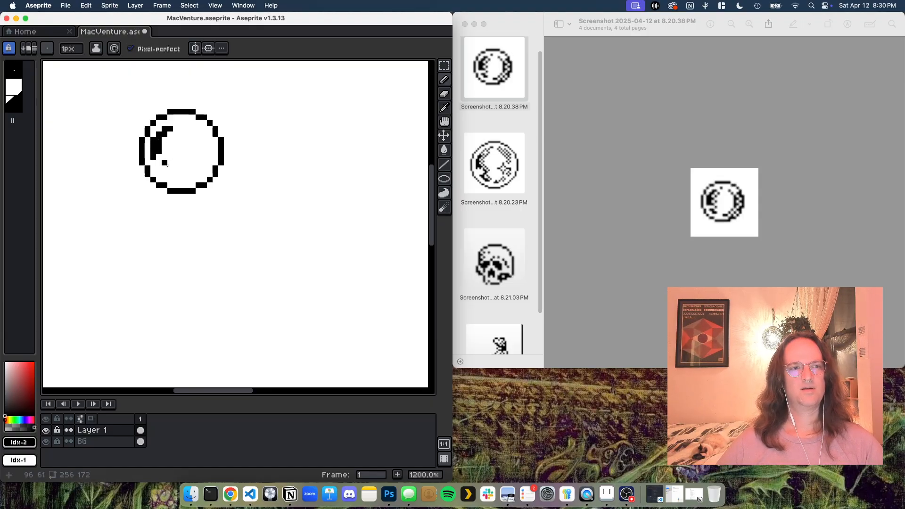
pyautogui.click(165, 162)
pyautogui.press('super+z')
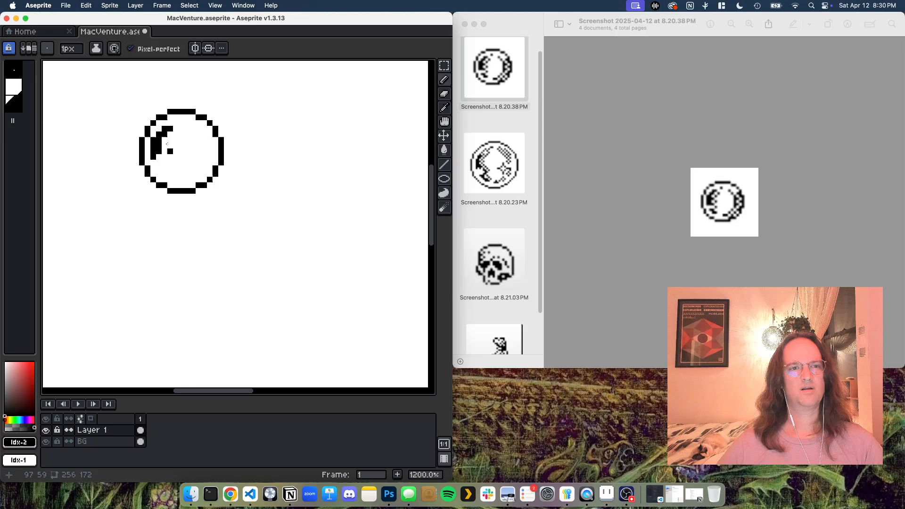
# Turn off Pixel-perfect, square off the left shadow's lower end, and add a short shading curve at the orb's inner lower left.
pyautogui.click(130, 49)
pyautogui.click(170, 174)
pyautogui.press('super+z')
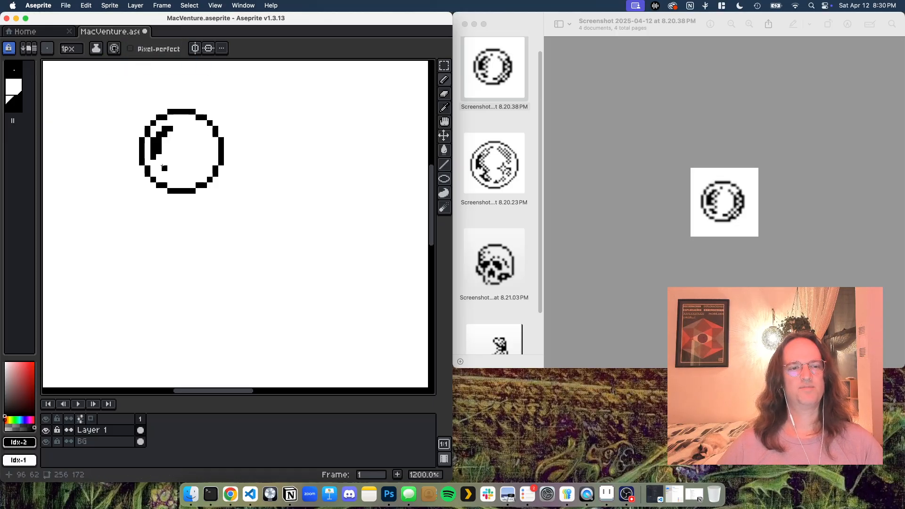
pyautogui.click(181, 169)
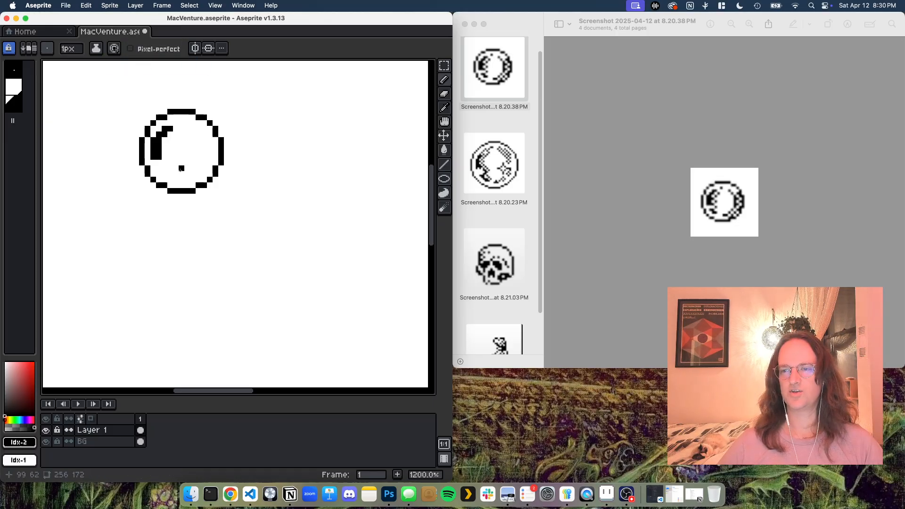
pyautogui.press('super+z')
pyautogui.click(170, 140)
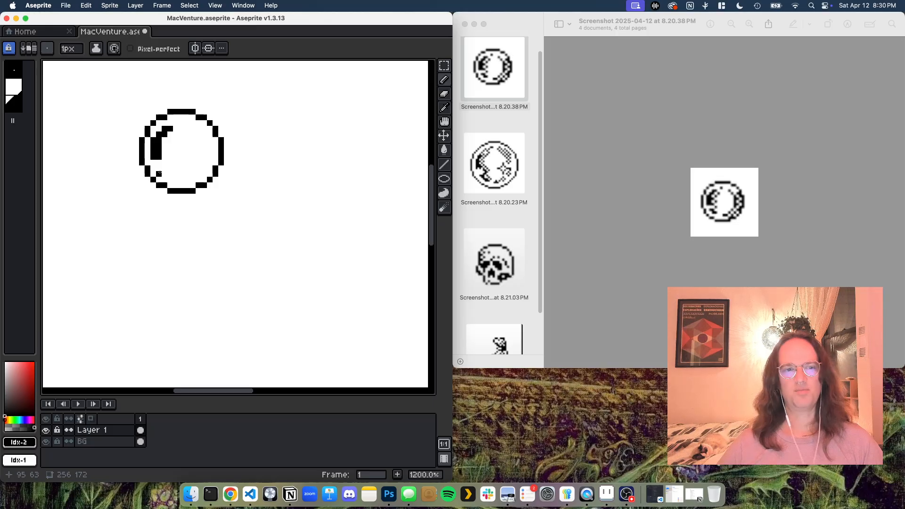
pyautogui.moveTo(158, 168); pyautogui.dragTo(171, 174)
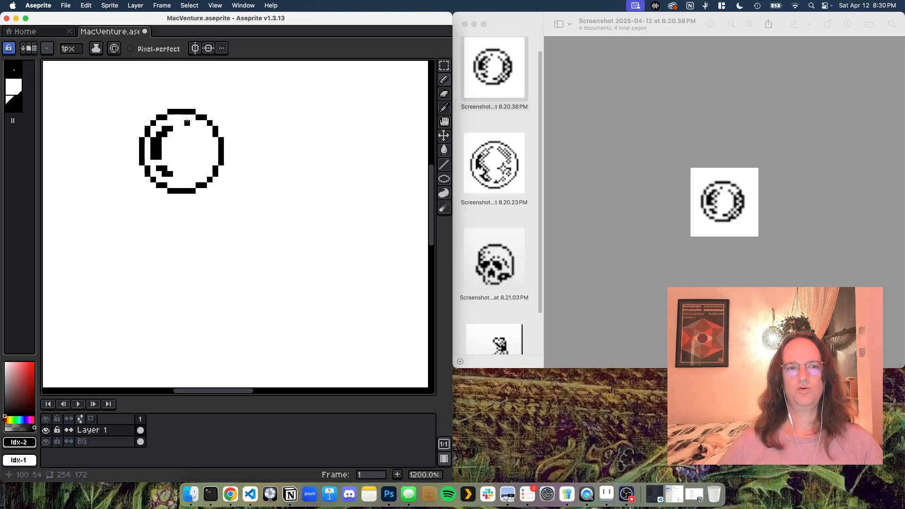
# Place one black pixel inside the orb's top edge and draw the inner contour curving down its right side.
pyautogui.click(181, 128)
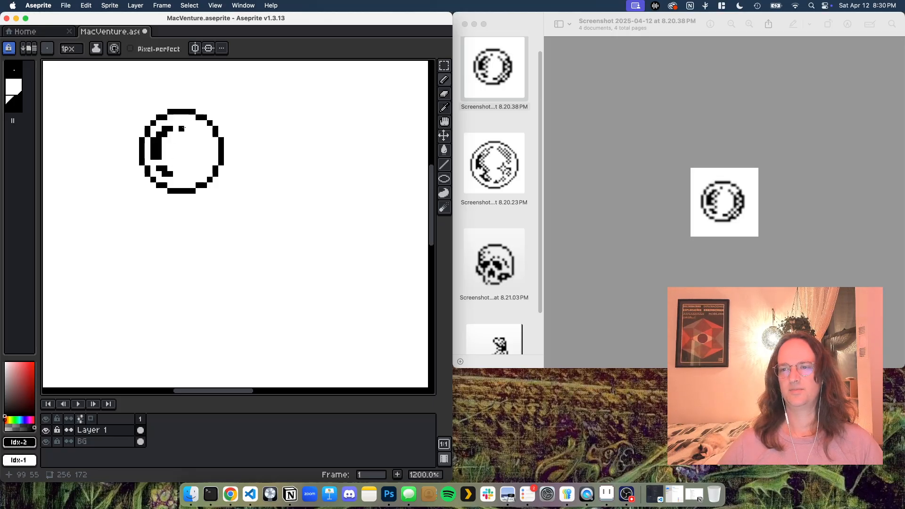
pyautogui.click(184, 124)
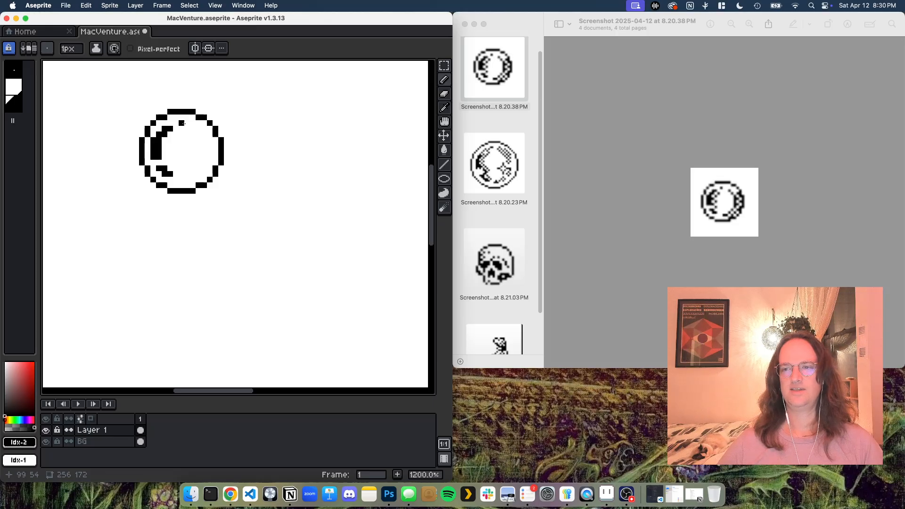
pyautogui.click(199, 129)
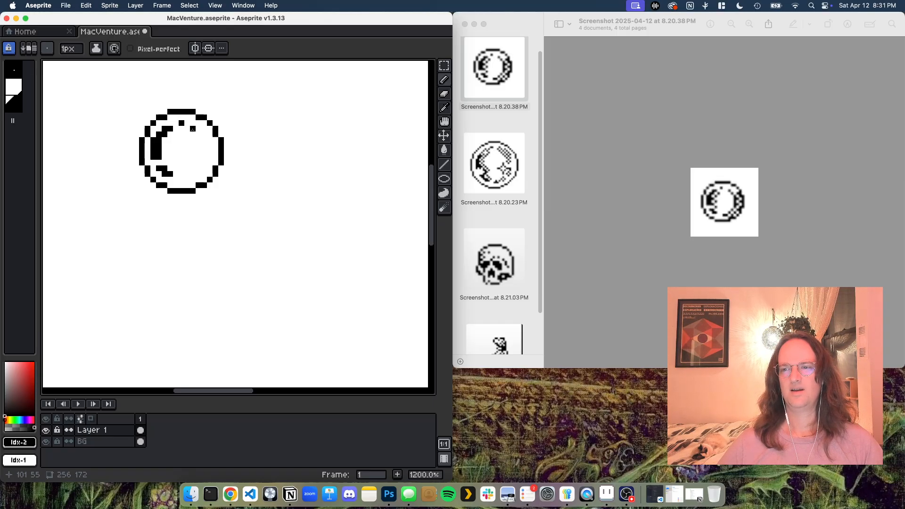
pyautogui.click(192, 130)
pyautogui.click(199, 136)
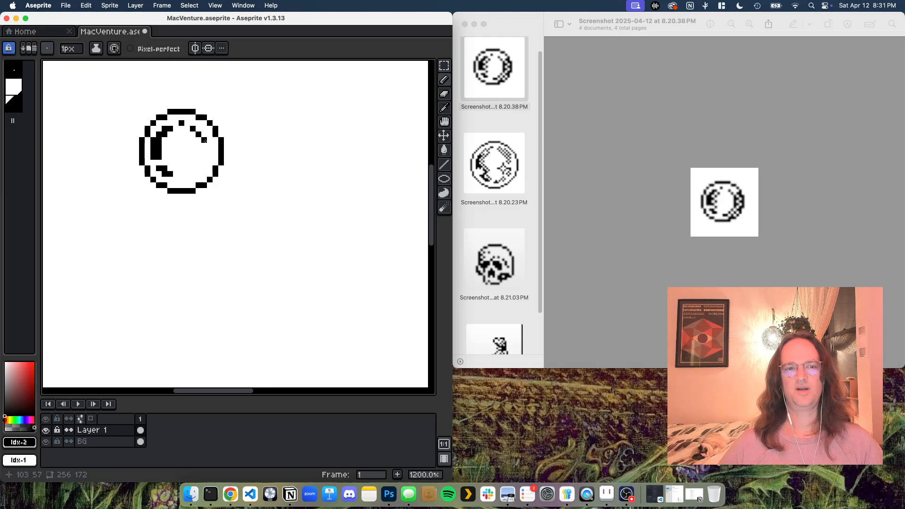
pyautogui.moveTo(204, 140); pyautogui.dragTo(205, 160)
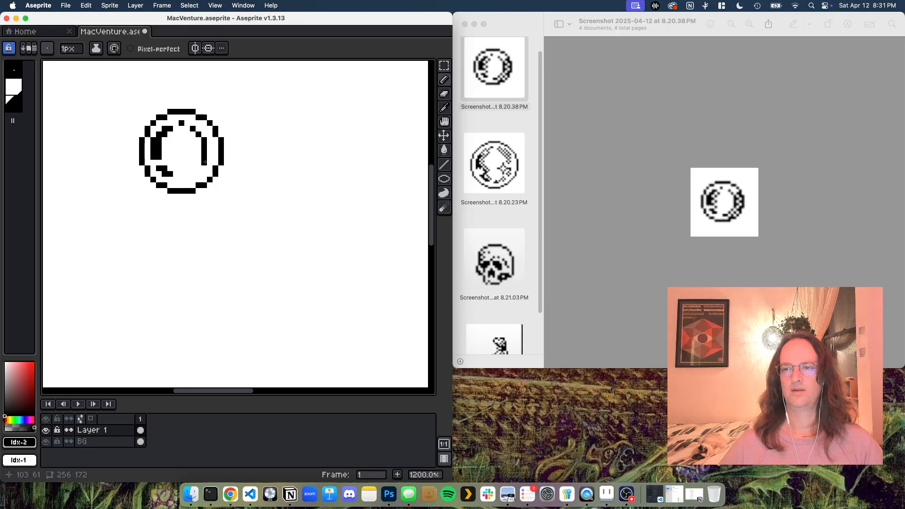
# Continue the inner contour diagonally from the orb's lower right, ending in a two-pixel run near the bottom.
pyautogui.click(198, 168)
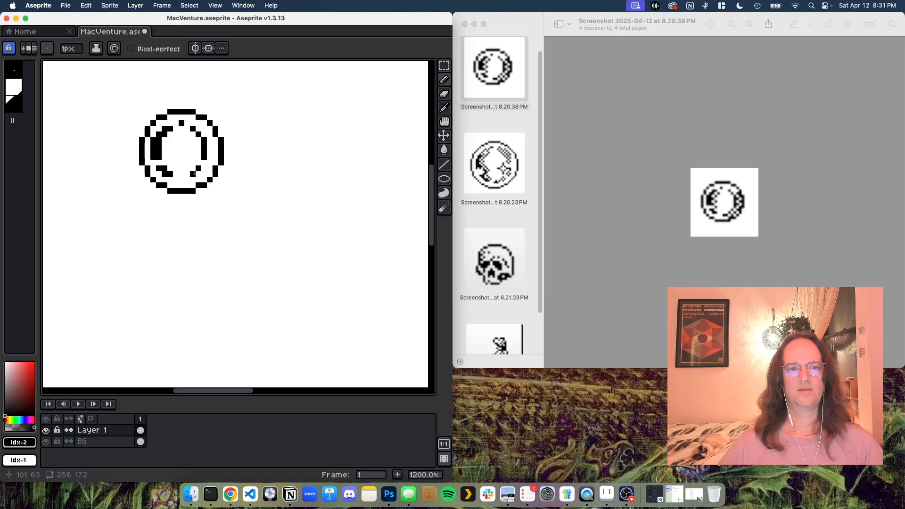
pyautogui.click(193, 173)
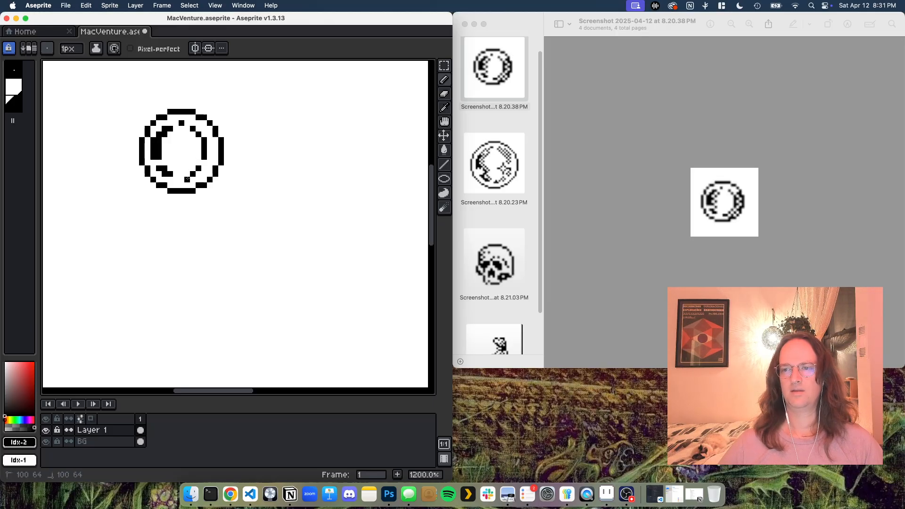
pyautogui.moveTo(187, 179); pyautogui.dragTo(181, 179)
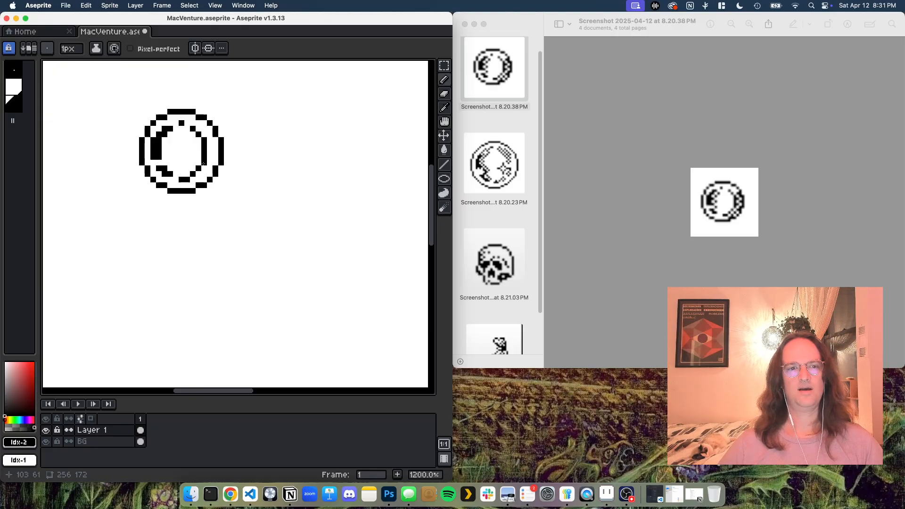
# Switch to the dither pattern brush aligned to source and shift the whole orb drawing one pixel to the left.
pyautogui.hotkey('alt', '1')
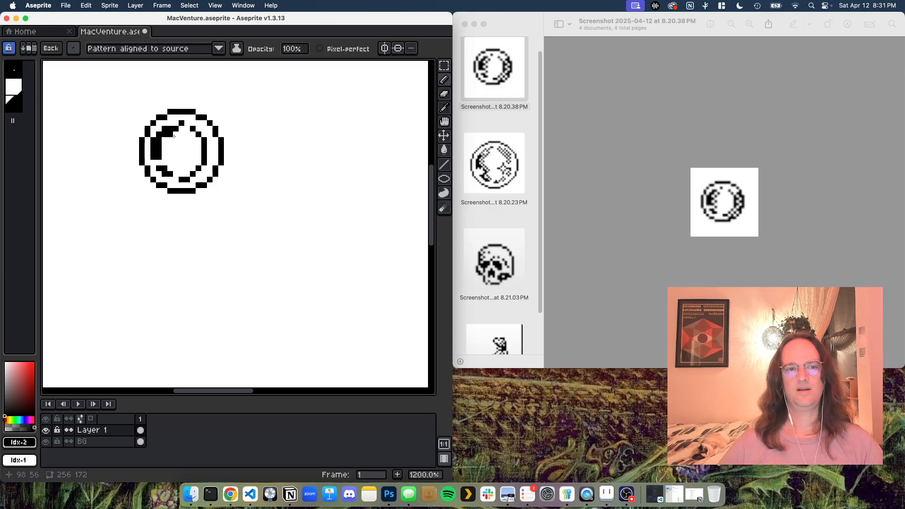
pyautogui.press('super+a')
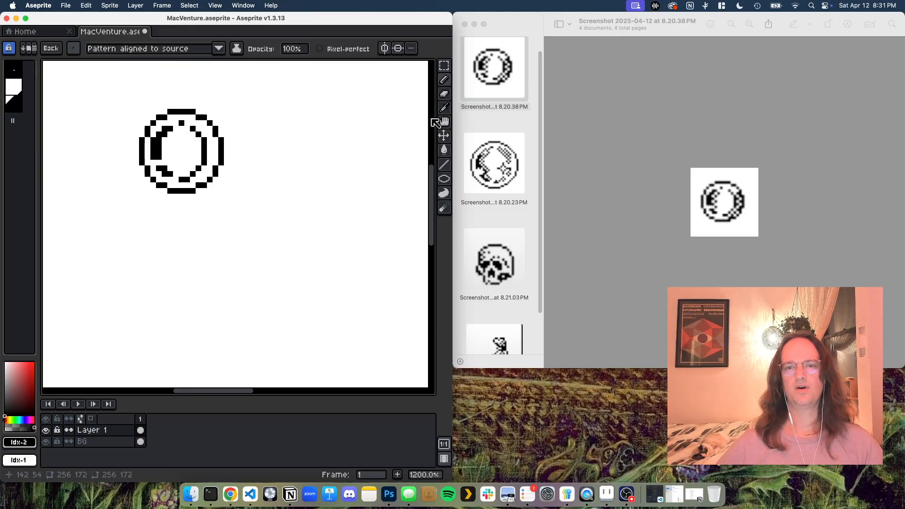
pyautogui.click(444, 136)
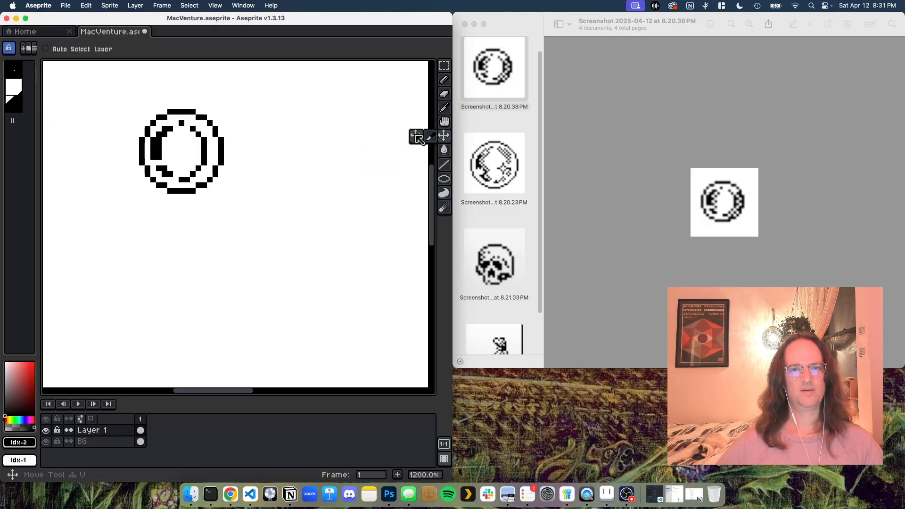
pyautogui.press('m')
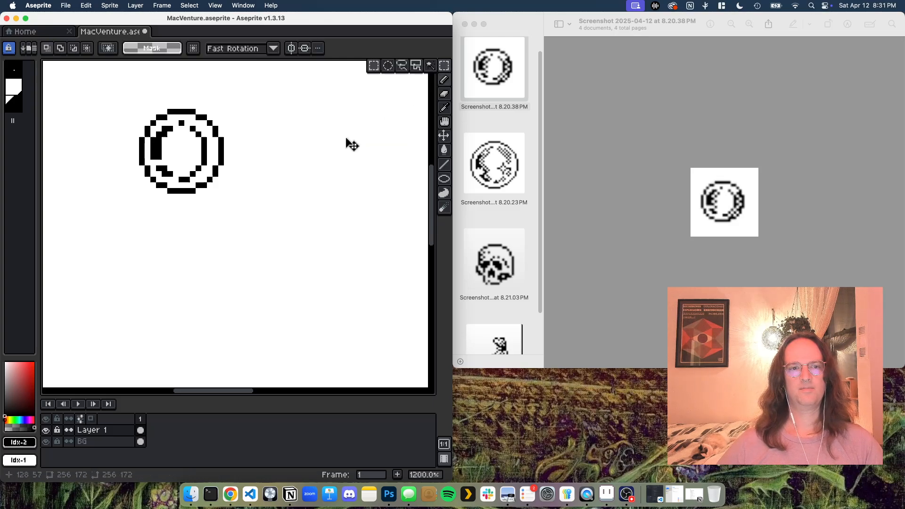
pyautogui.press('v')
pyautogui.hotkey('ctrl', 'a')
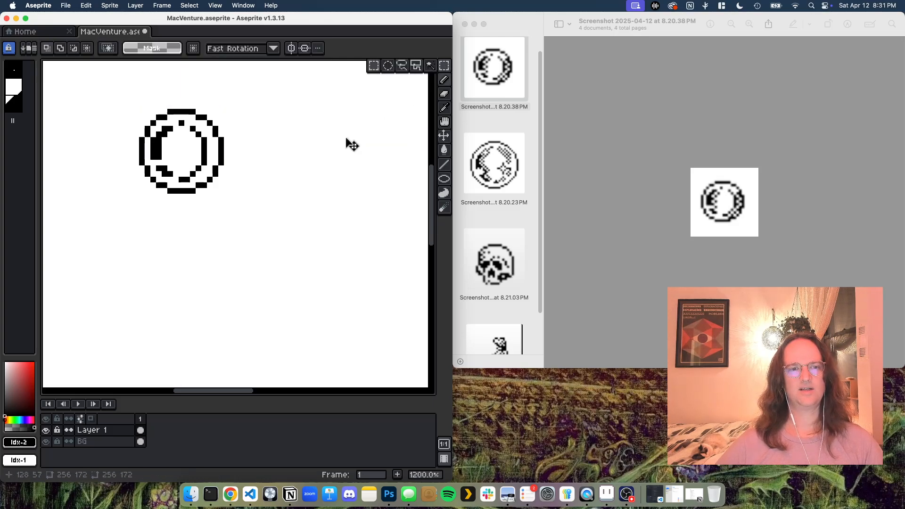
pyautogui.press('Left')
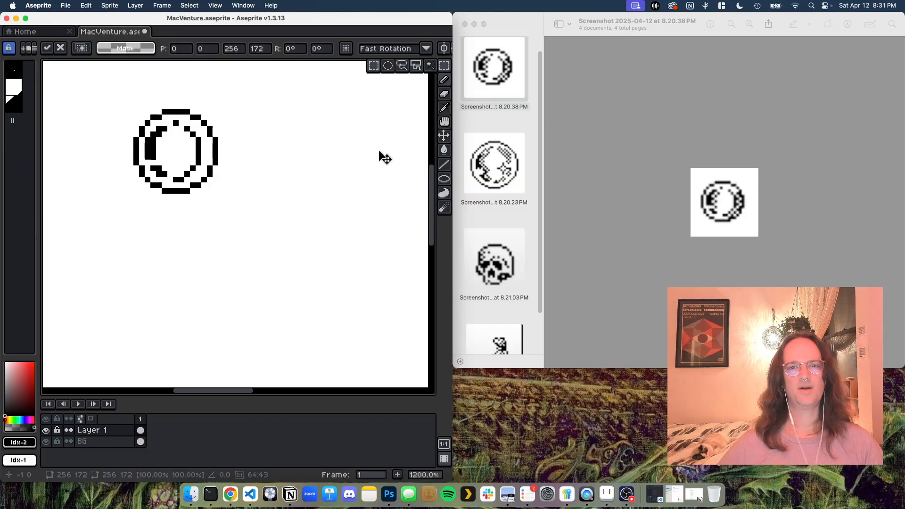
pyautogui.press('m')
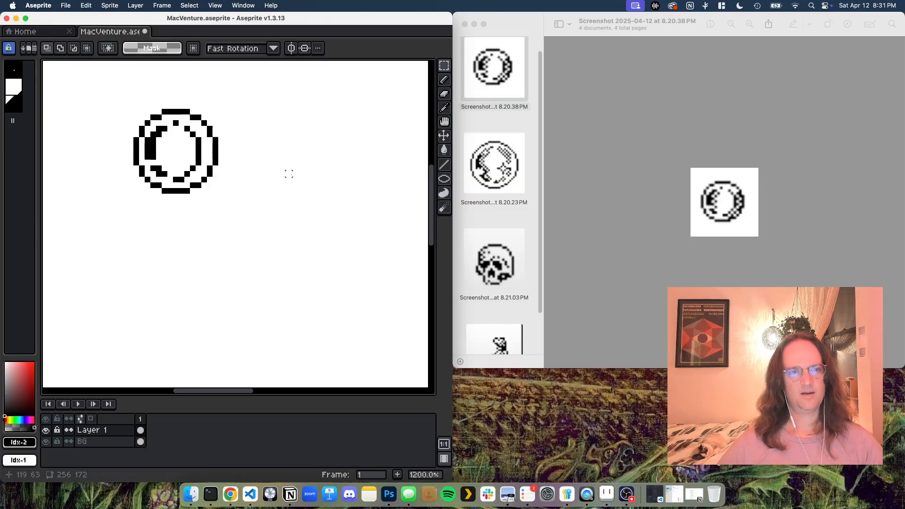
# Return to the Pencil, undo the test dither stroke, and add a new layer above Layer 1.
pyautogui.press('b')
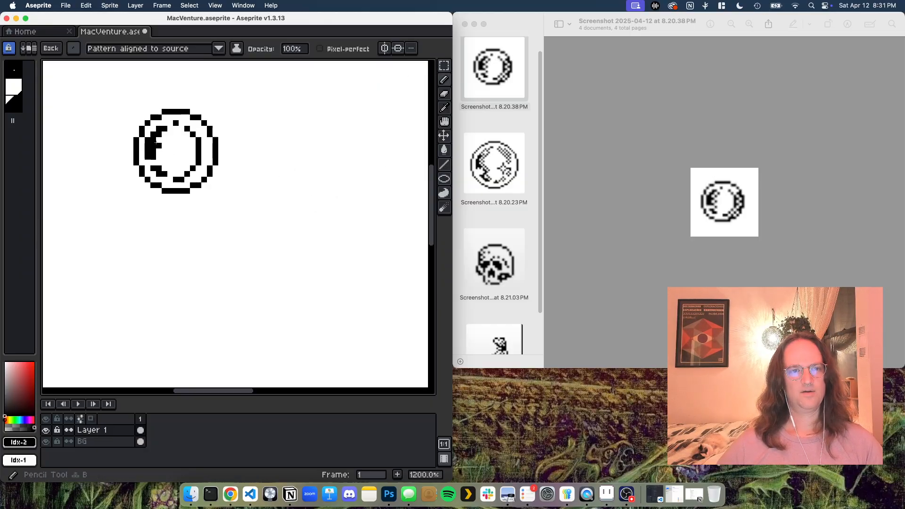
pyautogui.click(176, 128)
pyautogui.hotkey('ctrl', 'z')
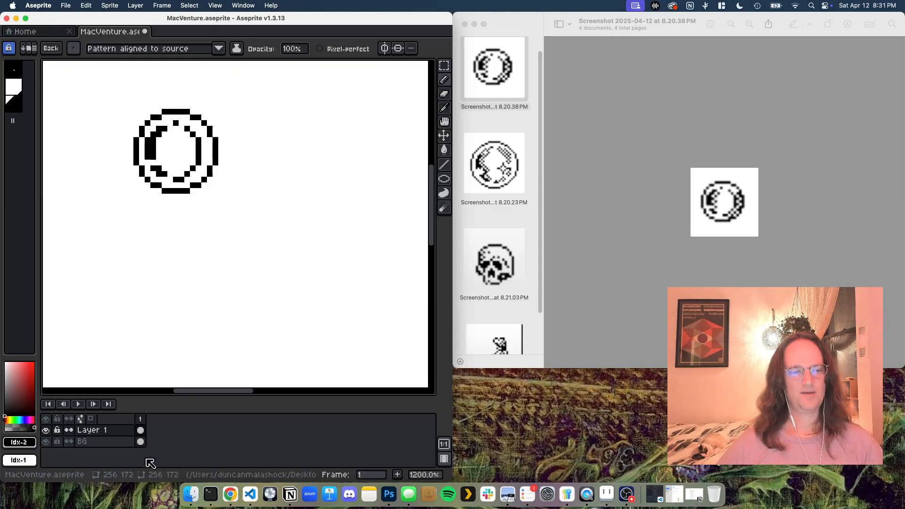
pyautogui.doubleClick(143, 460)
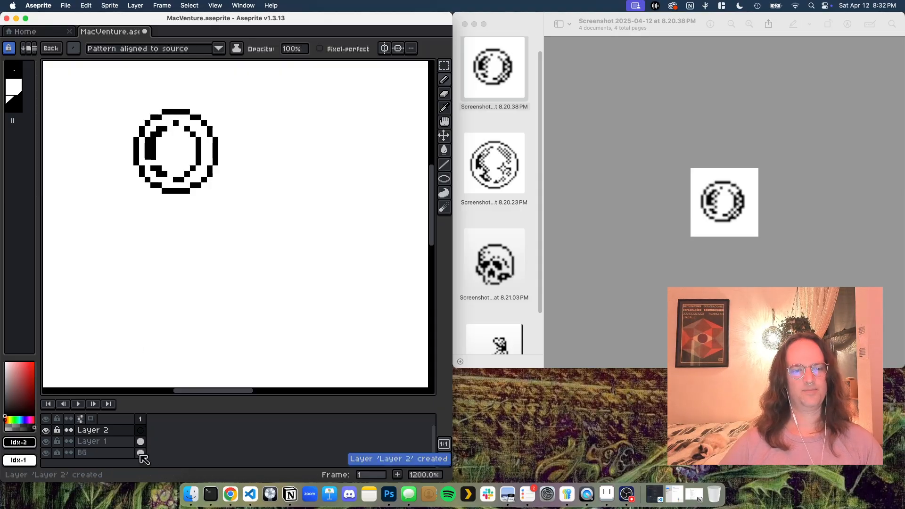
pyautogui.click(165, 141)
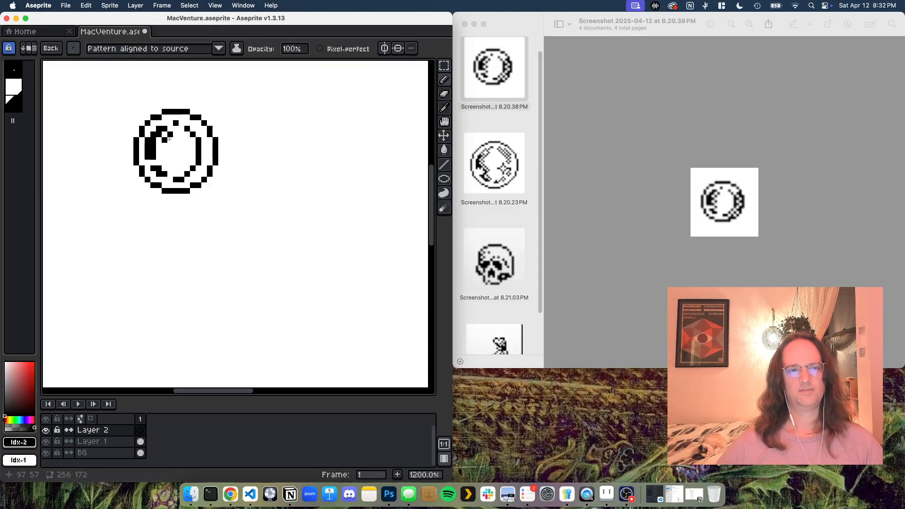
pyautogui.hotkey('ctrl', 'z')
pyautogui.click(171, 124)
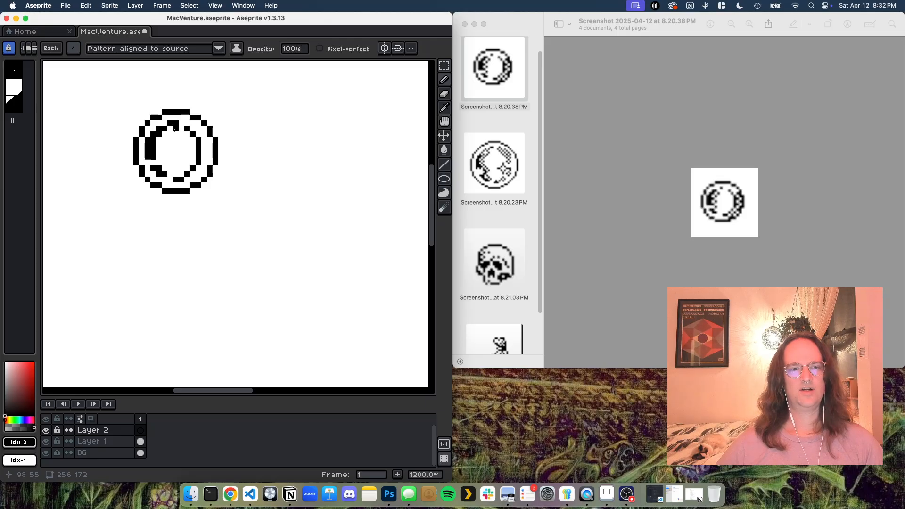
pyautogui.moveTo(176, 128); pyautogui.dragTo(157, 163)
pyautogui.click(163, 155)
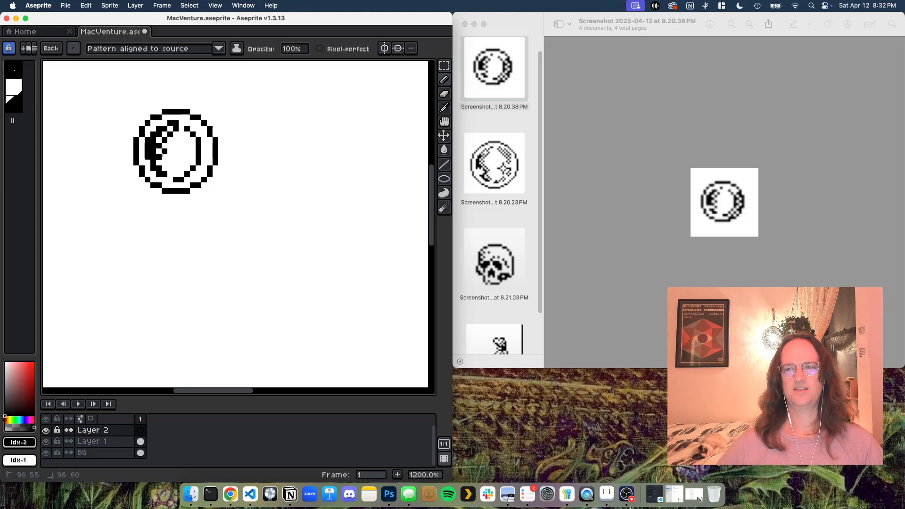
pyautogui.click(163, 166)
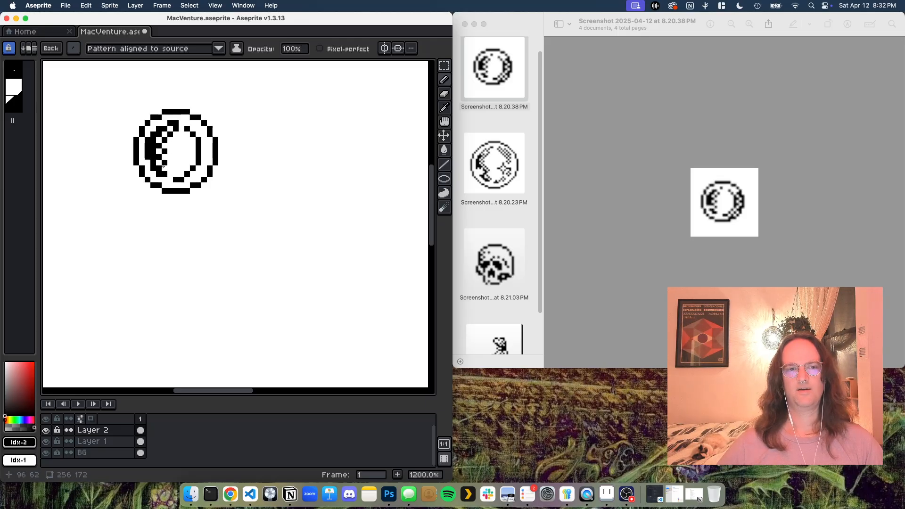
pyautogui.moveTo(204, 129)
pyautogui.mouseDown()
pyautogui.moveTo(211, 158)
pyautogui.moveTo(196, 197)
pyautogui.moveTo(291, 221)
pyautogui.moveTo(198, 201)
pyautogui.moveTo(179, 180)
pyautogui.moveTo(204, 169)
pyautogui.moveTo(201, 133)
pyautogui.moveTo(210, 156)
pyautogui.mouseUp()
pyautogui.press('super+z')
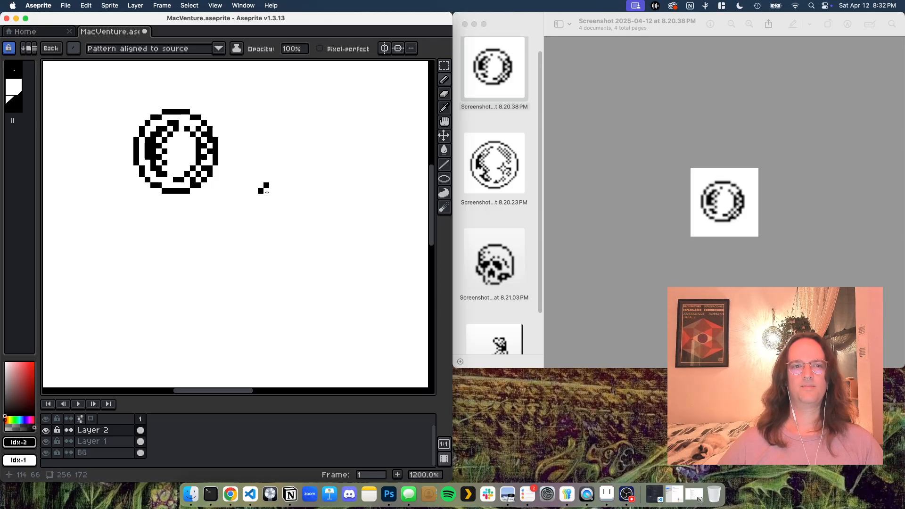
pyautogui.hotkey('ctrl', 'z')
pyautogui.hotkey('ctrl', 'z')
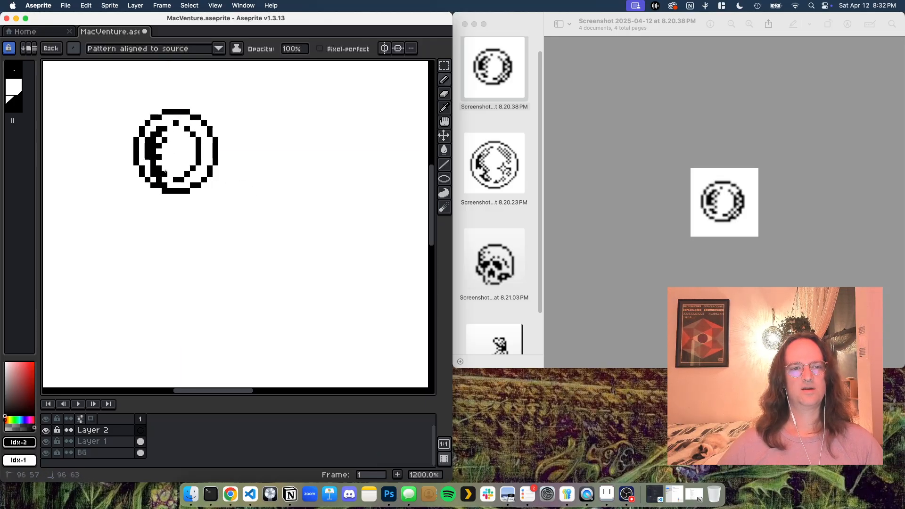
pyautogui.hotkey('ctrl', 'z')
# With the pattern brush, dither the inner edge of the orb's left shadow and the band from its right side to the lower right.
pyautogui.moveTo(165, 136); pyautogui.dragTo(165, 167)
pyautogui.click(208, 145)
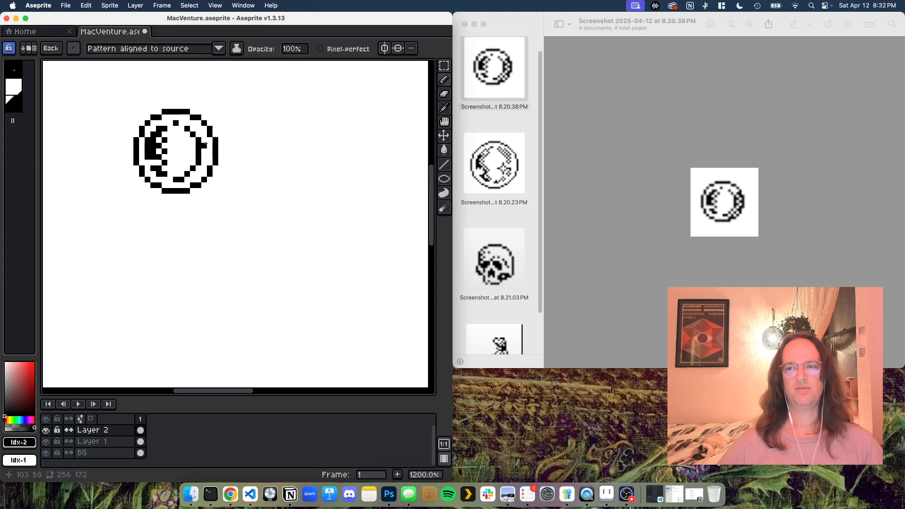
pyautogui.moveTo(205, 144); pyautogui.dragTo(196, 178)
pyautogui.click(266, 163)
pyautogui.click(272, 168)
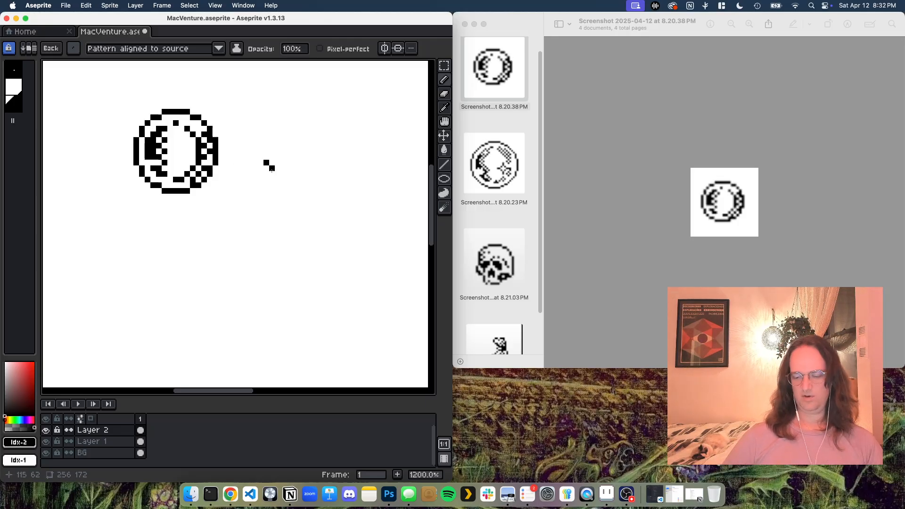
# View the shaded orb at 100% zoom to check how the dithering reads at actual size.
pyautogui.scroll(-1, 271, 171)
pyautogui.press('super+z')
pyautogui.scroll(-1, 278, 178)
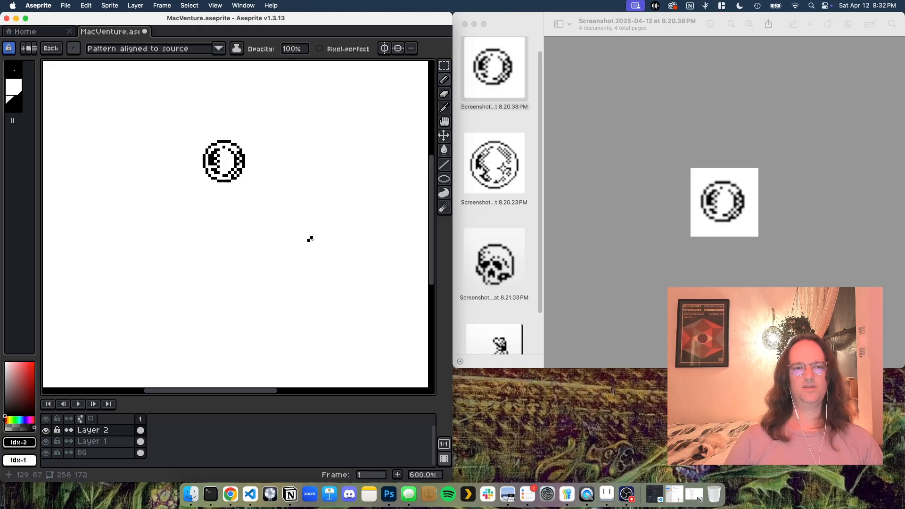
pyautogui.scroll(-4, 310, 239)
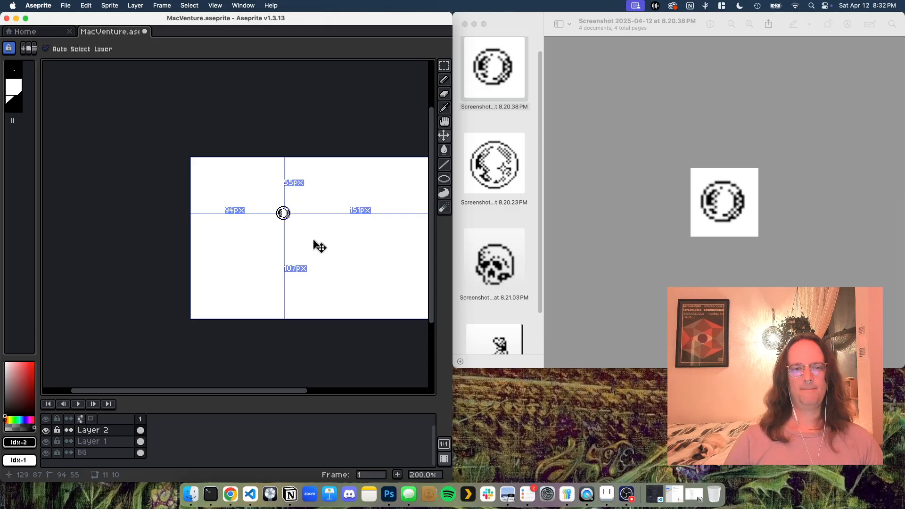
pyautogui.scroll(1, 314, 243)
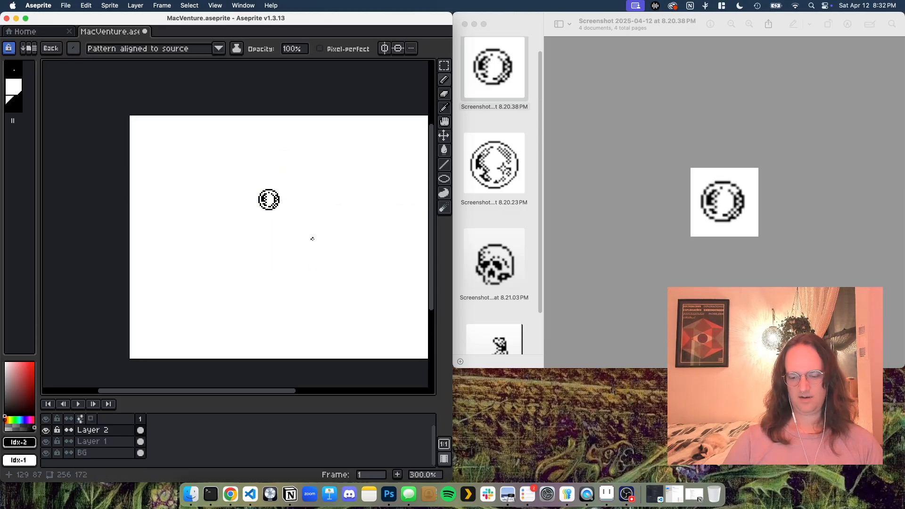
pyautogui.press('[')
pyautogui.press('[')
pyautogui.press(']')
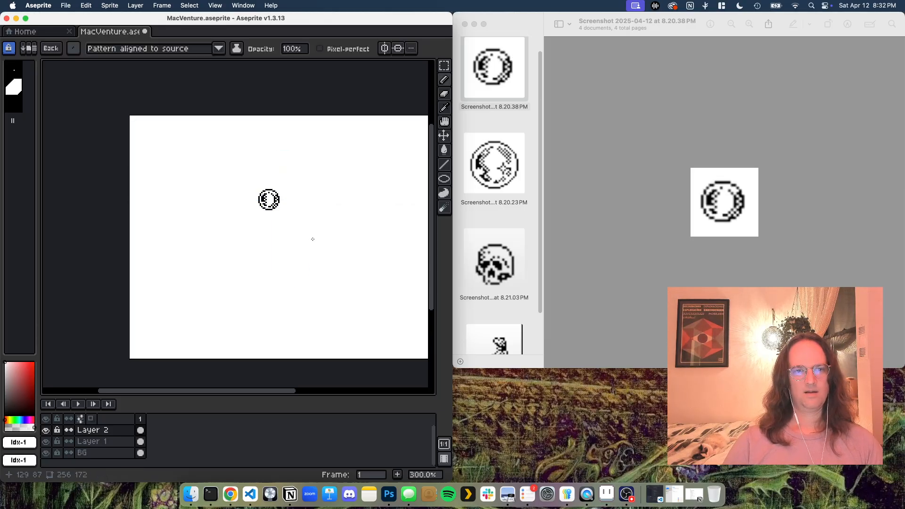
pyautogui.scroll(-2, 312, 239)
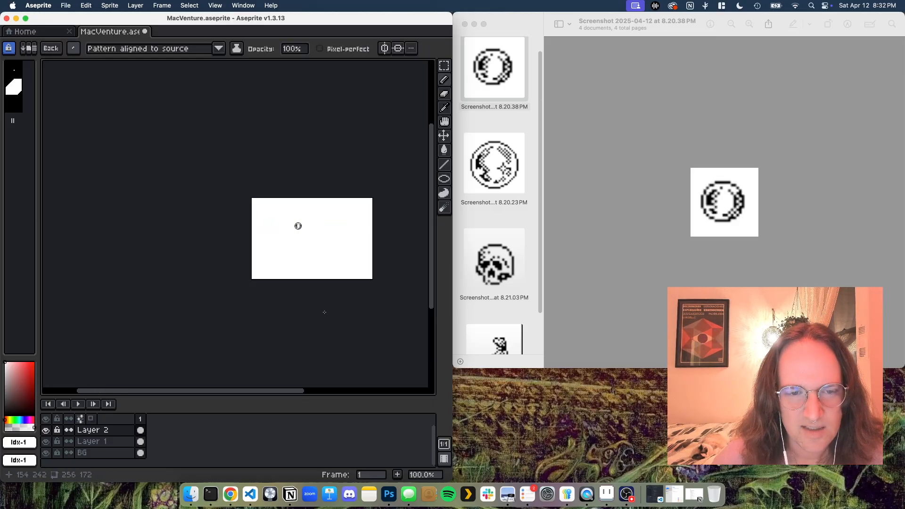
# Switch to Preview and examine the reference orb at a reduced size against the drawn one.
pyautogui.click(478, 315)
pyautogui.press('super+minus')
pyautogui.press('super+minus')
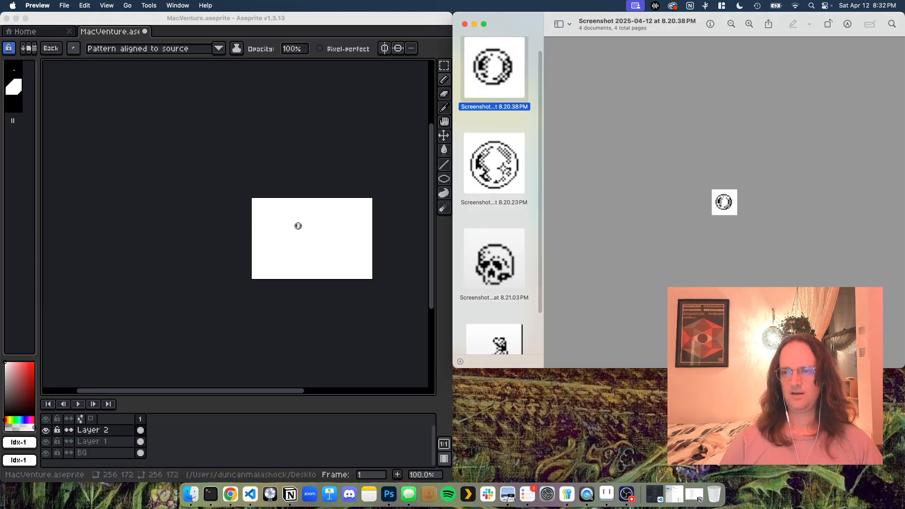
pyautogui.press('super+minus')
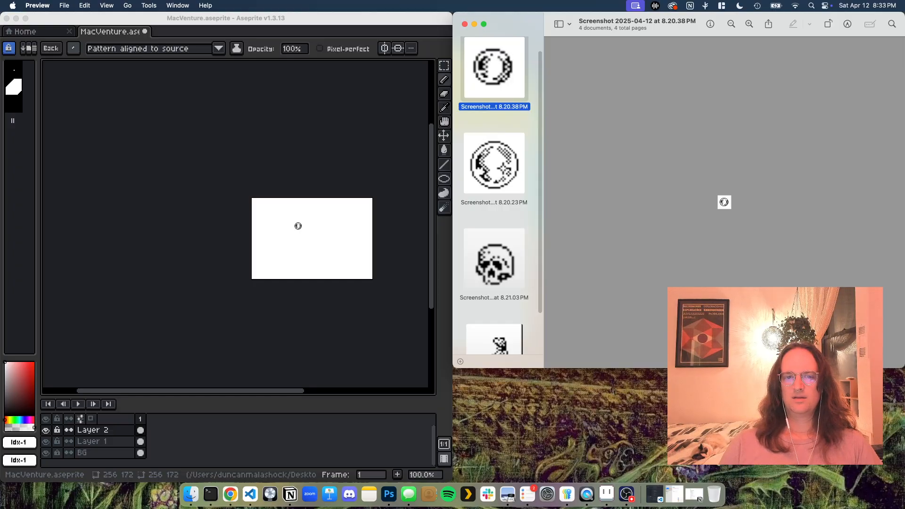
pyautogui.press('super+plus')
pyautogui.press('super+plus')
pyautogui.press('super+plus')
pyautogui.press('super+plus')
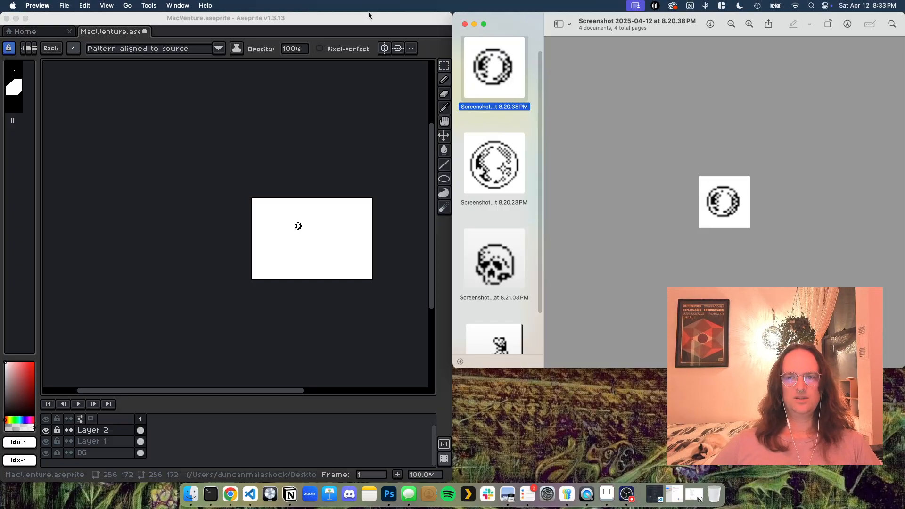
# Switch back to Aseprite and draw a black 1 px circle outline about 17 × 17 px to the right of the orb.
pyautogui.click(369, 15)
pyautogui.press('+')
pyautogui.press('+')
pyautogui.press('+')
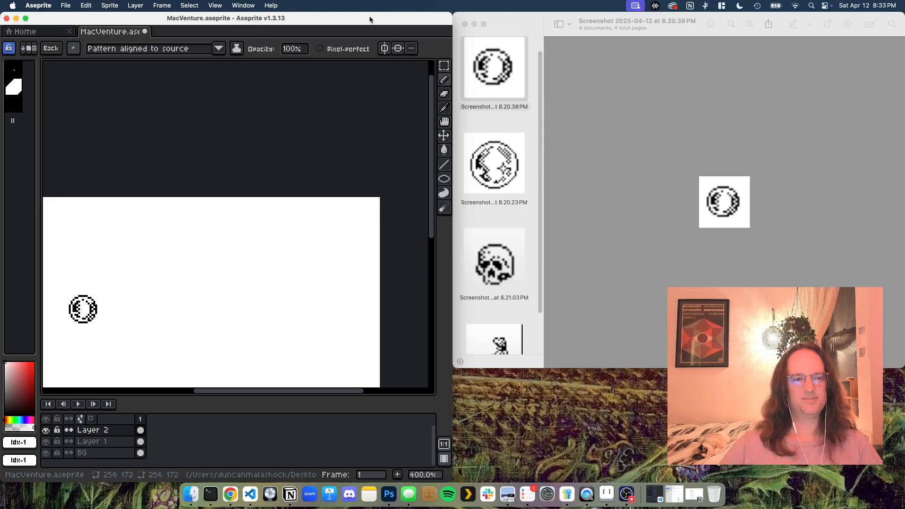
pyautogui.press('+')
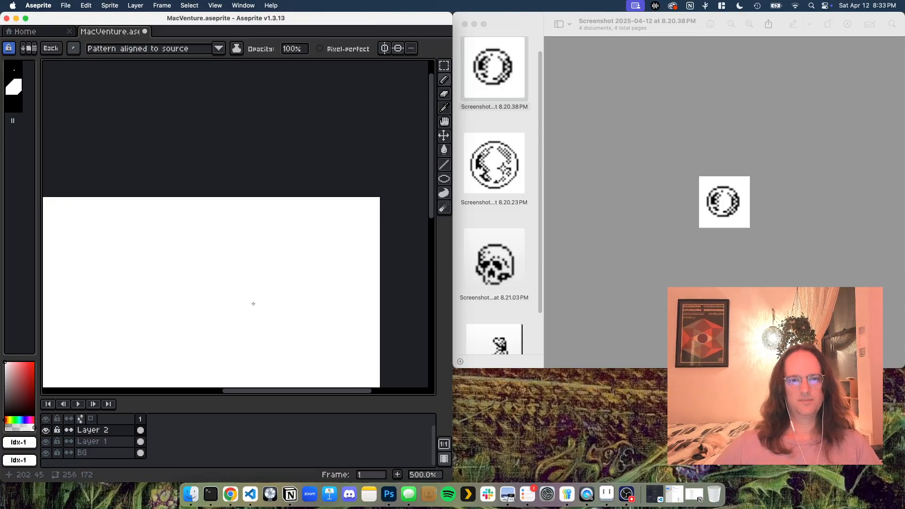
pyautogui.moveTo(211, 314); pyautogui.dragTo(303, 216)
pyautogui.moveTo(204, 267); pyautogui.dragTo(298, 220)
pyautogui.press('+')
pyautogui.press('+')
pyautogui.press('+')
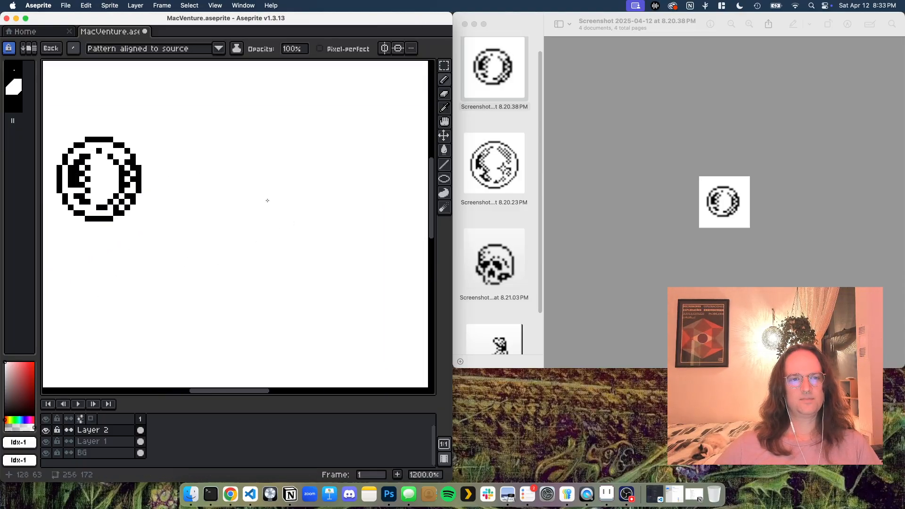
pyautogui.press('-')
pyautogui.press('-')
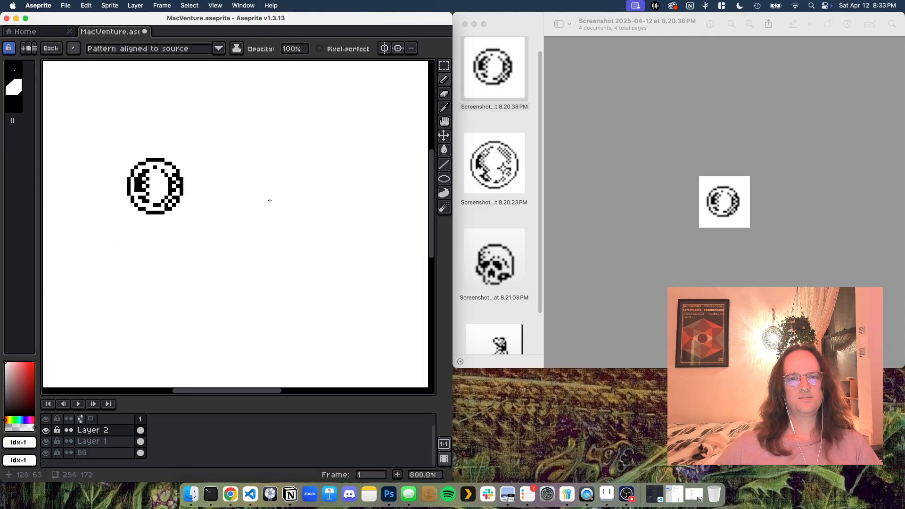
pyautogui.click(444, 179)
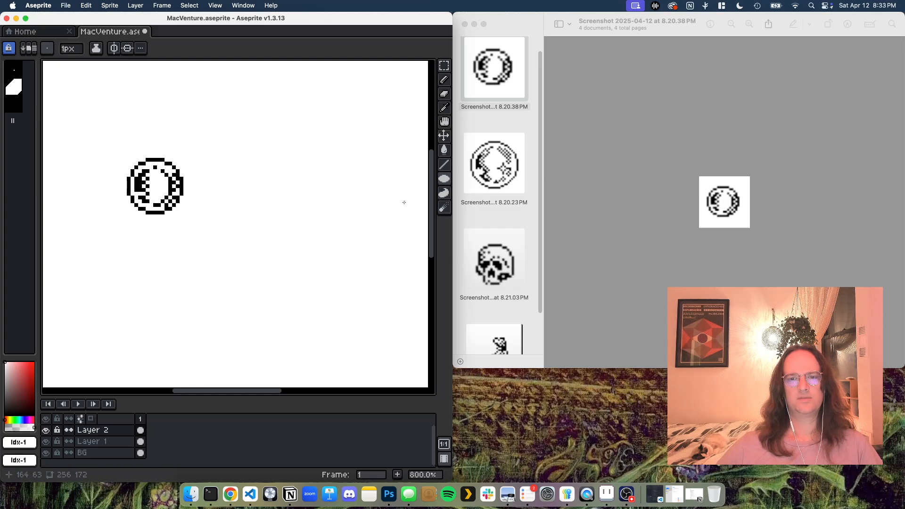
pyautogui.click(451, 182)
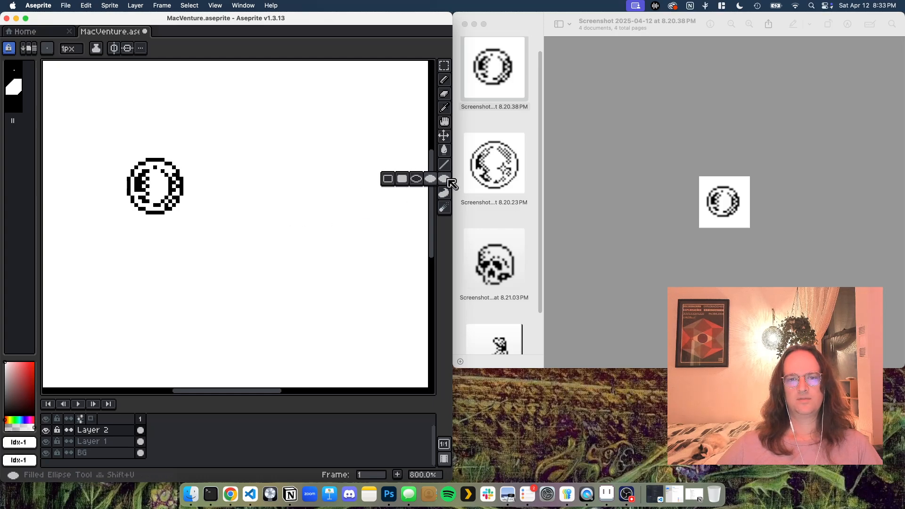
pyautogui.click(416, 179)
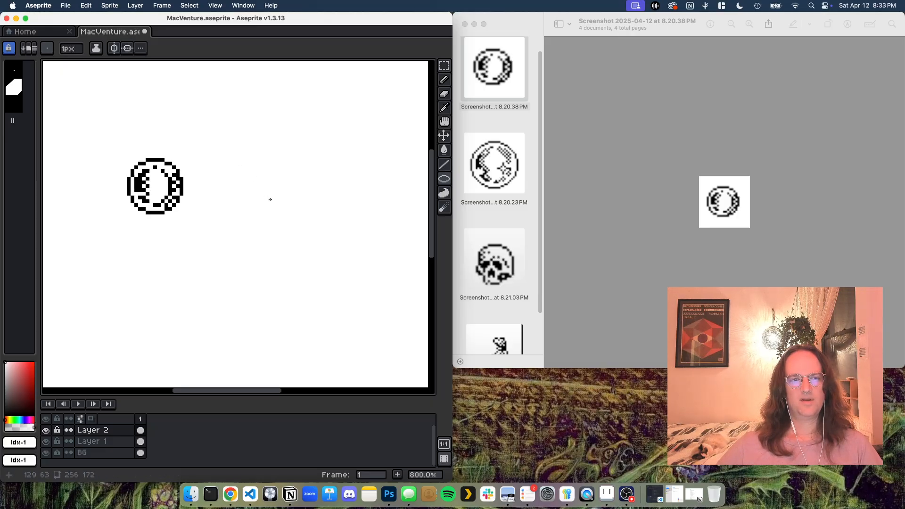
pyautogui.press(']')
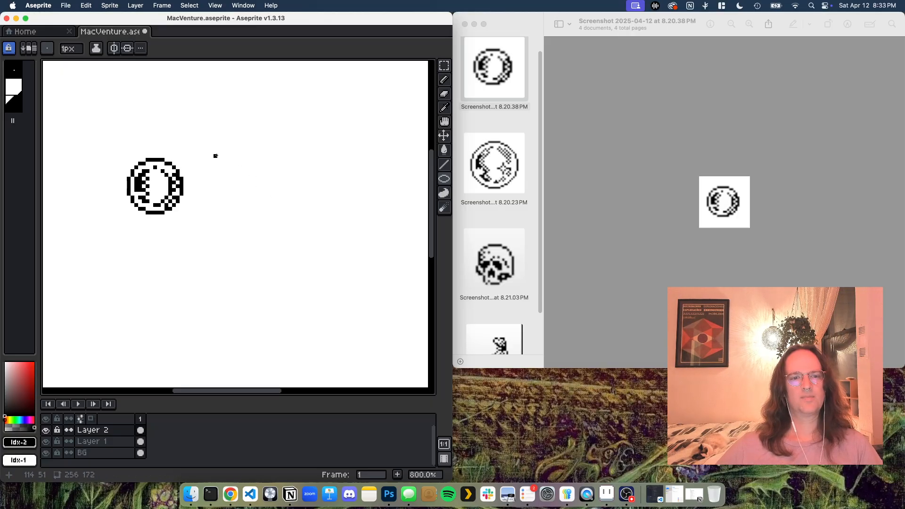
pyautogui.moveTo(213, 154); pyautogui.dragTo(274, 220)
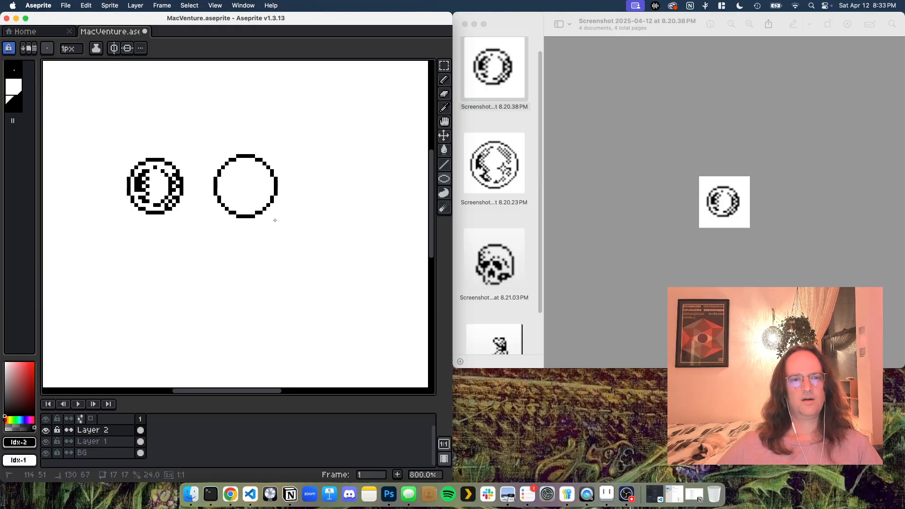
# With a 1 px black pencil, draw the second orb's inner contour from a top highlight pixel around its right side to the bottom.
pyautogui.moveTo(274, 220); pyautogui.dragTo(275, 220)
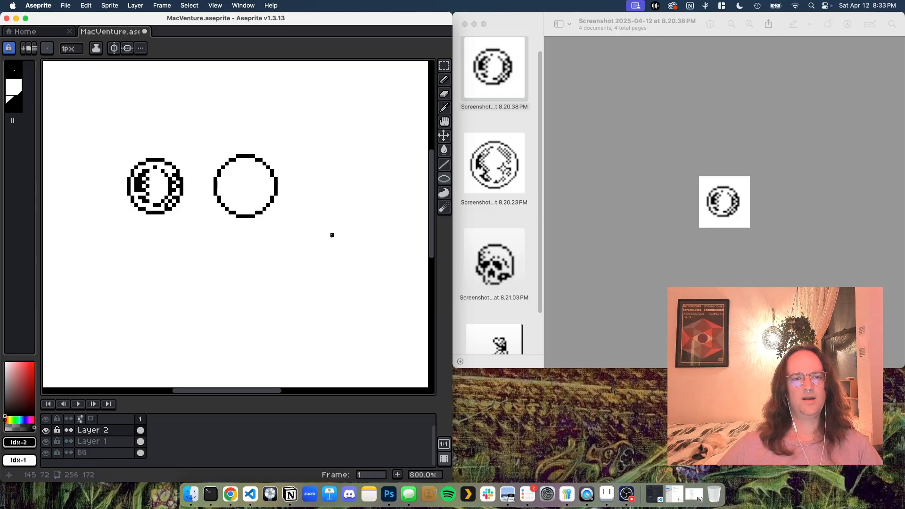
pyautogui.press('b')
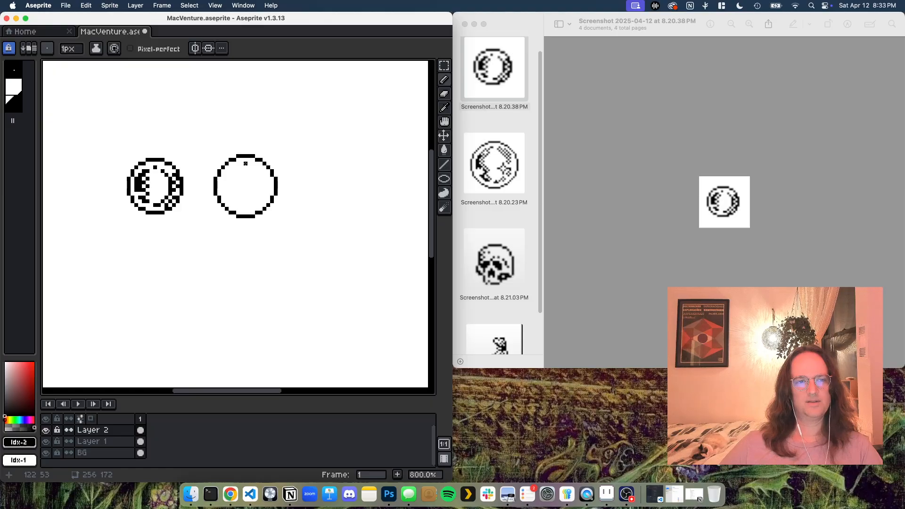
pyautogui.click(246, 164)
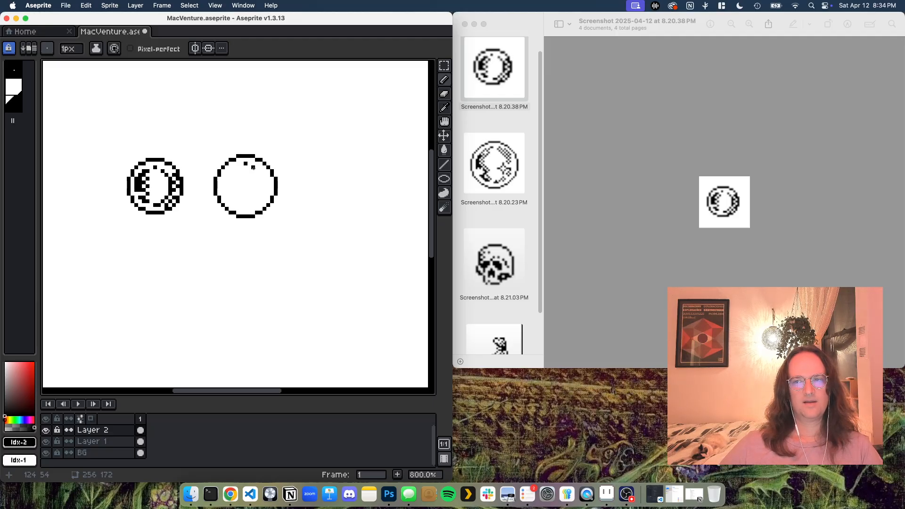
pyautogui.moveTo(253, 167); pyautogui.dragTo(261, 193)
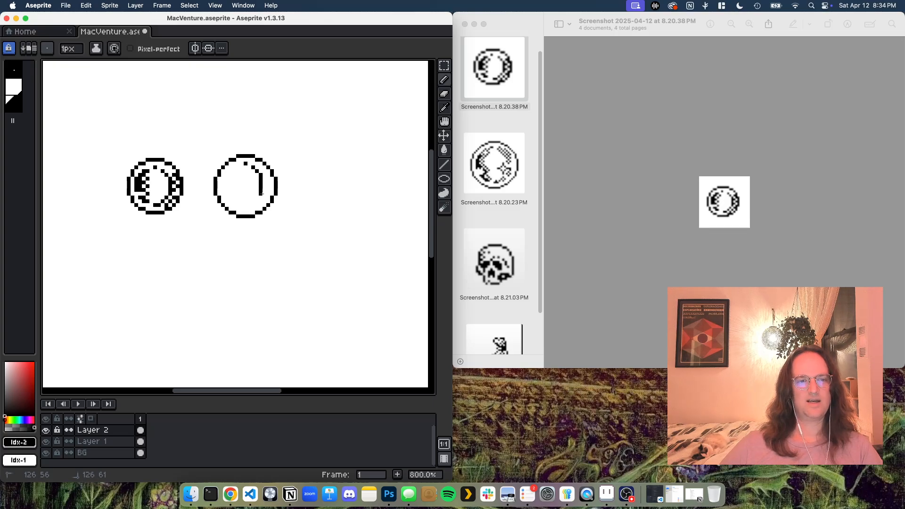
pyautogui.click(257, 197)
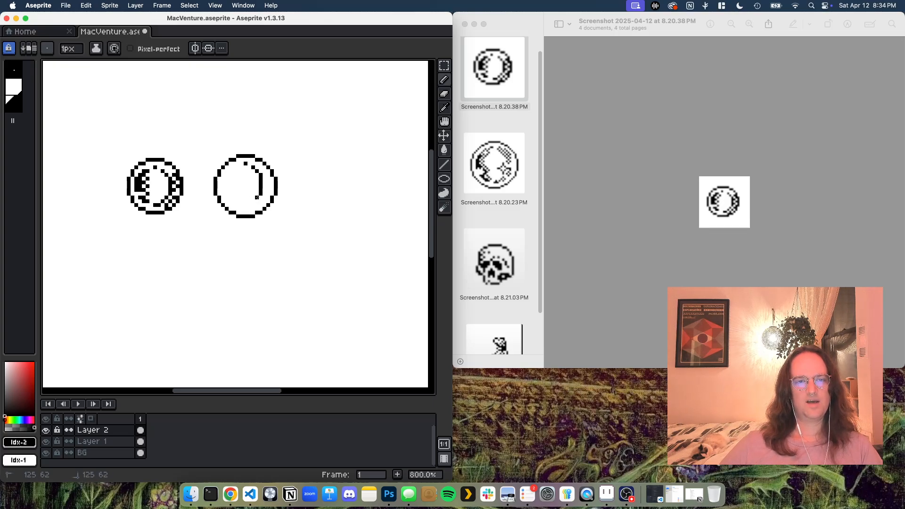
pyautogui.click(245, 208)
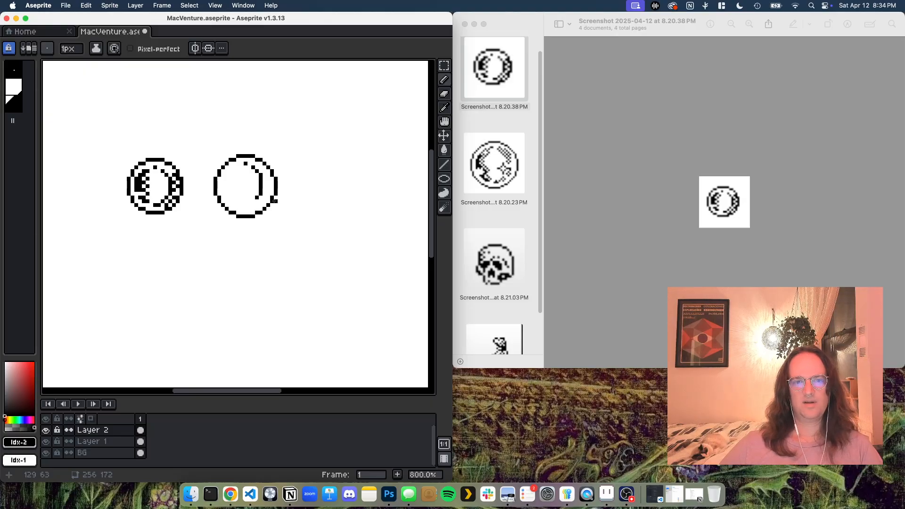
pyautogui.press('super+z')
pyautogui.press('super+z')
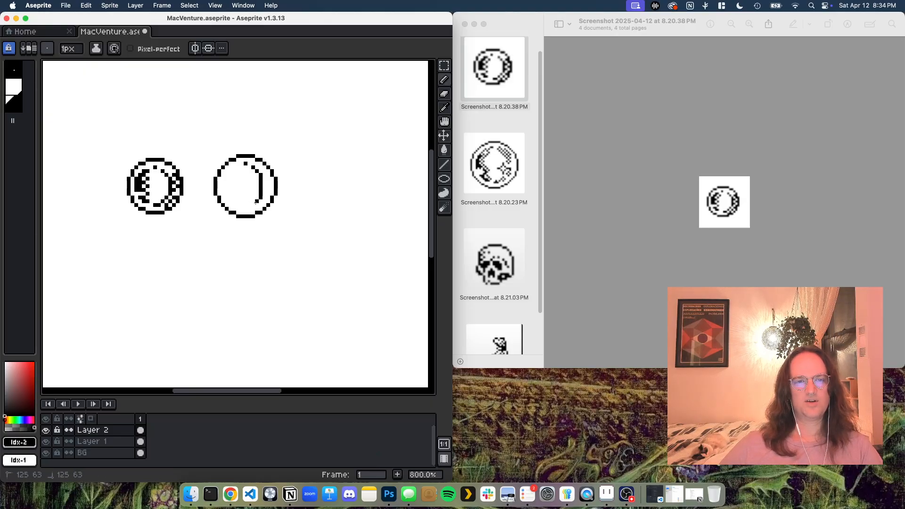
pyautogui.click(254, 203)
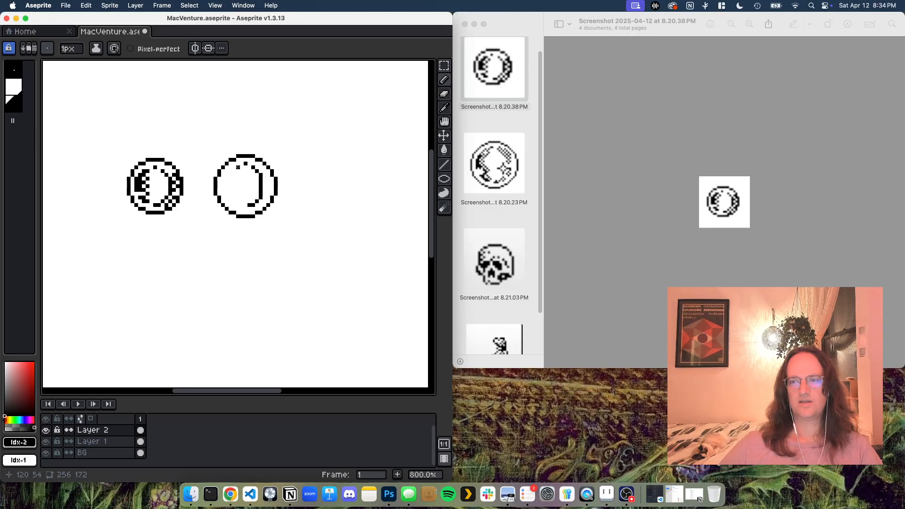
# Fill the second orb's left shadow in solid black and dither its inner edge and the right-side band with the pattern brush.
pyautogui.moveTo(238, 167)
pyautogui.mouseDown()
pyautogui.moveTo(223, 189)
pyautogui.moveTo(232, 190)
pyautogui.moveTo(230, 172)
pyautogui.moveTo(230, 184)
pyautogui.mouseUp()
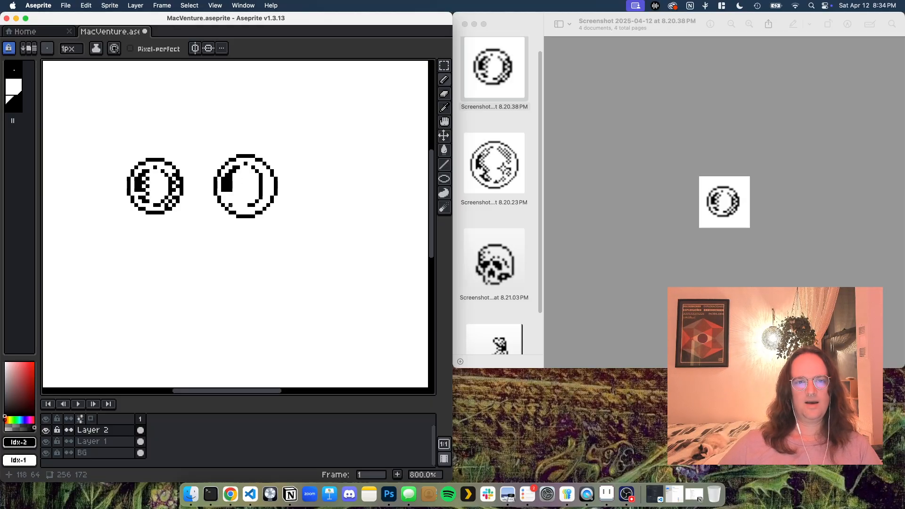
pyautogui.moveTo(227, 198); pyautogui.dragTo(257, 204)
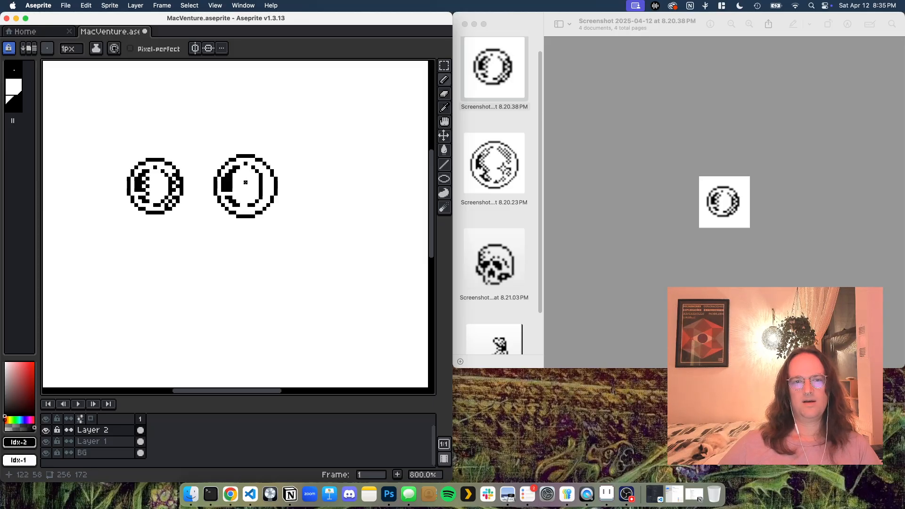
pyautogui.hotkey('alt', '1')
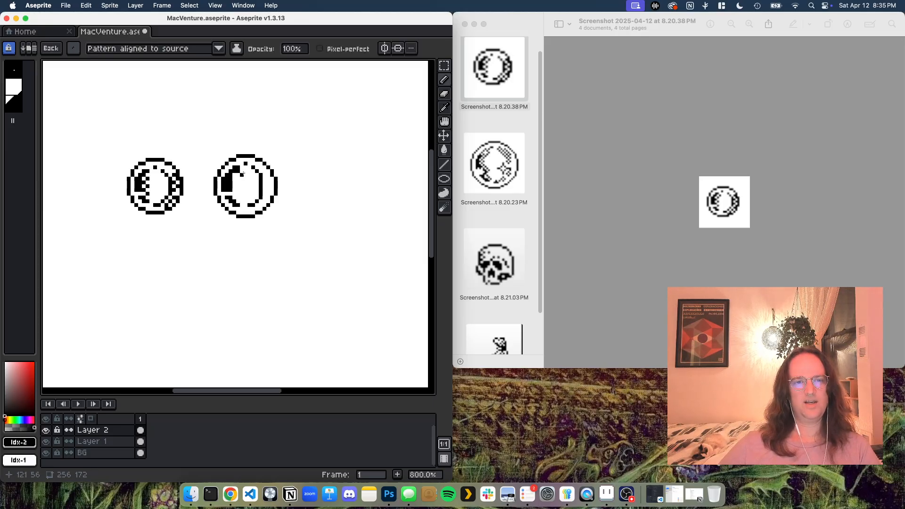
pyautogui.moveTo(241, 171)
pyautogui.mouseDown()
pyautogui.moveTo(241, 194)
pyautogui.moveTo(264, 171)
pyautogui.moveTo(271, 189)
pyautogui.moveTo(260, 215)
pyautogui.moveTo(254, 198)
pyautogui.moveTo(271, 205)
pyautogui.moveTo(265, 195)
pyautogui.moveTo(258, 208)
pyautogui.moveTo(264, 202)
pyautogui.mouseUp()
pyautogui.press('super+z')
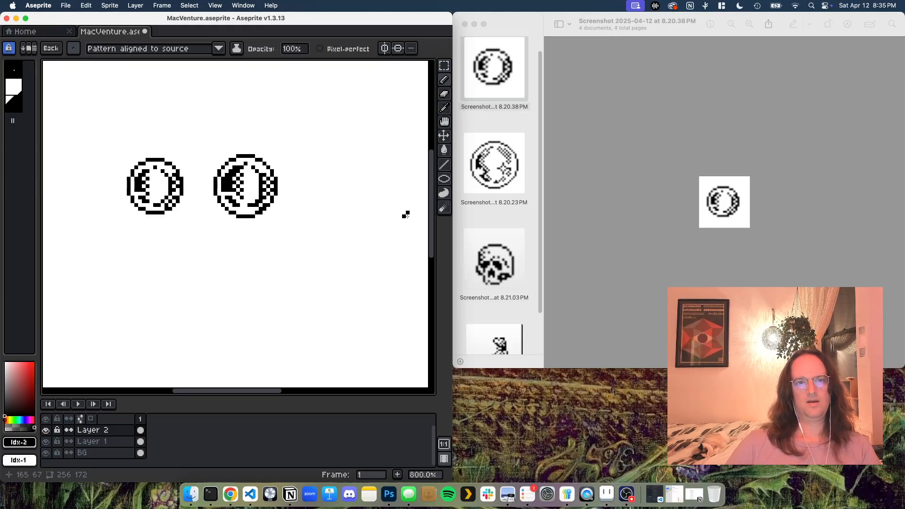
# View both shaded orbs at 100% zoom to compare how they read at actual size.
pyautogui.press('super+minus')
pyautogui.press('super+minus')
pyautogui.press('super+minus')
pyautogui.press('super+minus')
pyautogui.press('super+minus')
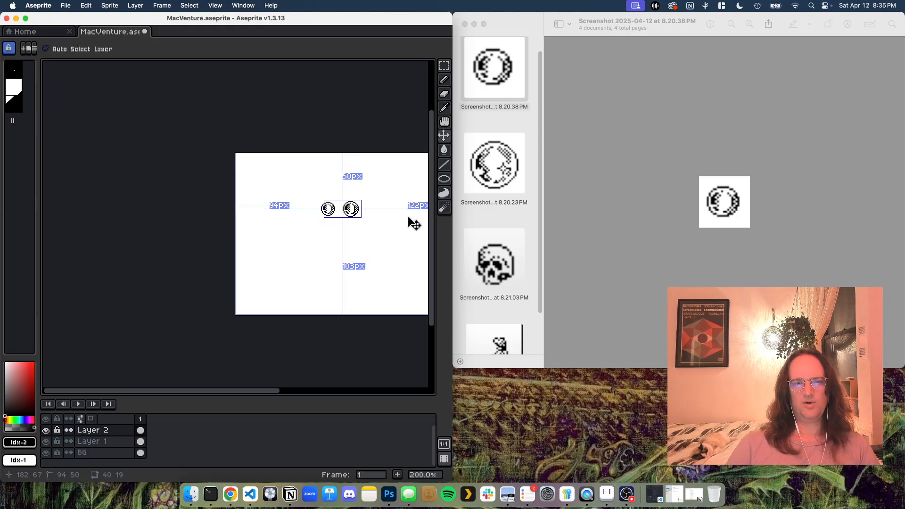
pyautogui.press('super+minus')
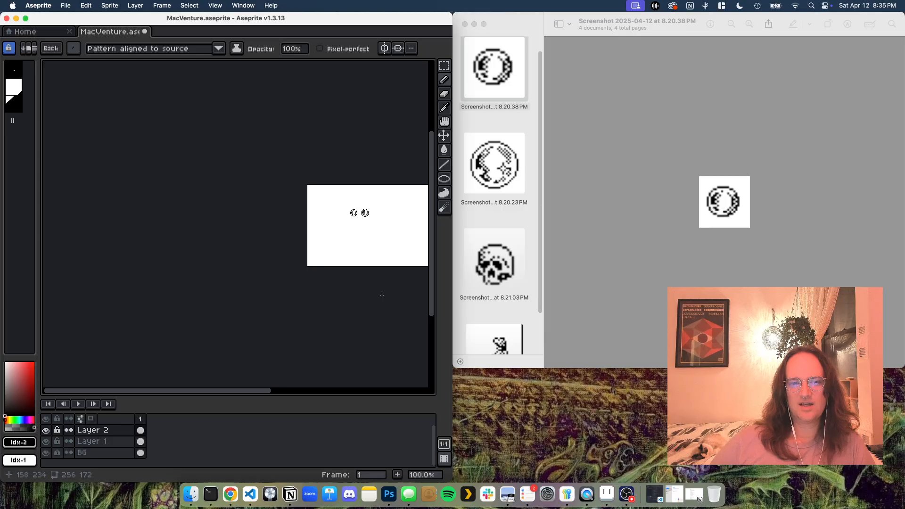
# Draw a third black 1 px circle outline about 16 × 16 px to the right of the second orb.
pyautogui.scroll(5, 365, 230)
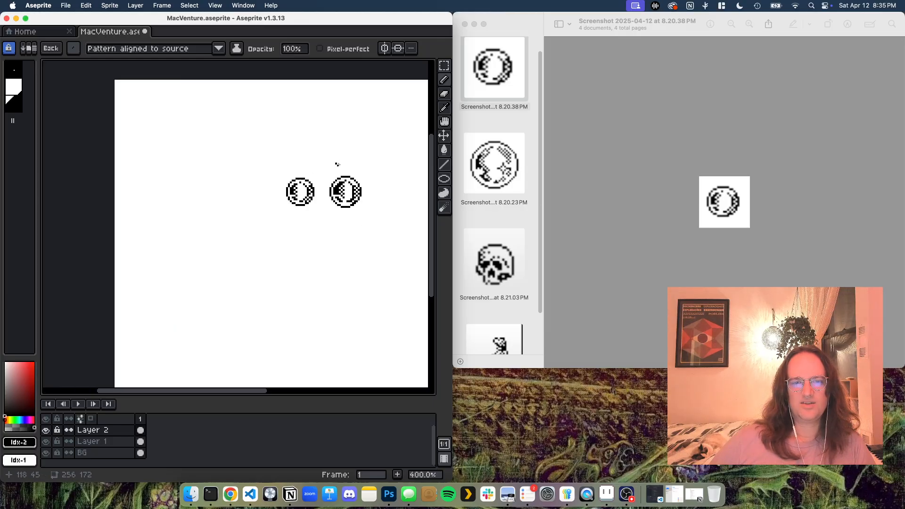
pyautogui.scroll(2, 338, 166)
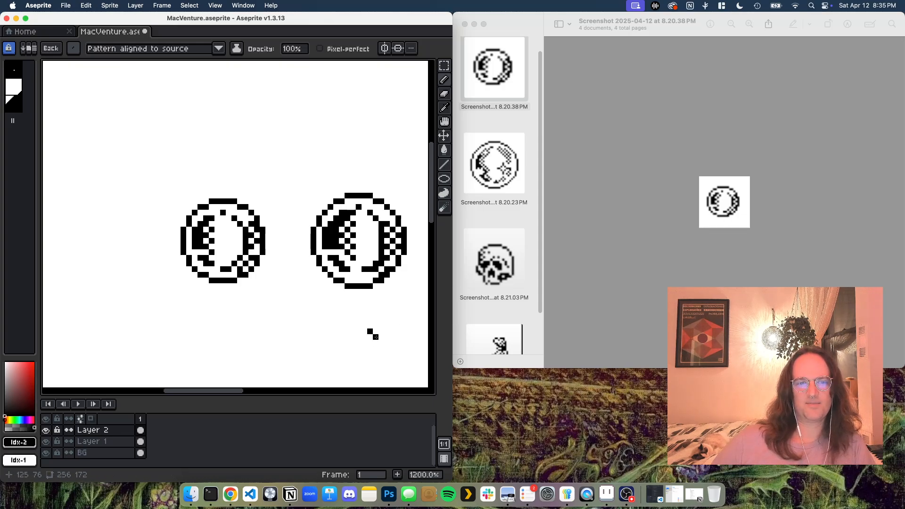
pyautogui.moveTo(208, 391); pyautogui.dragTo(227, 392)
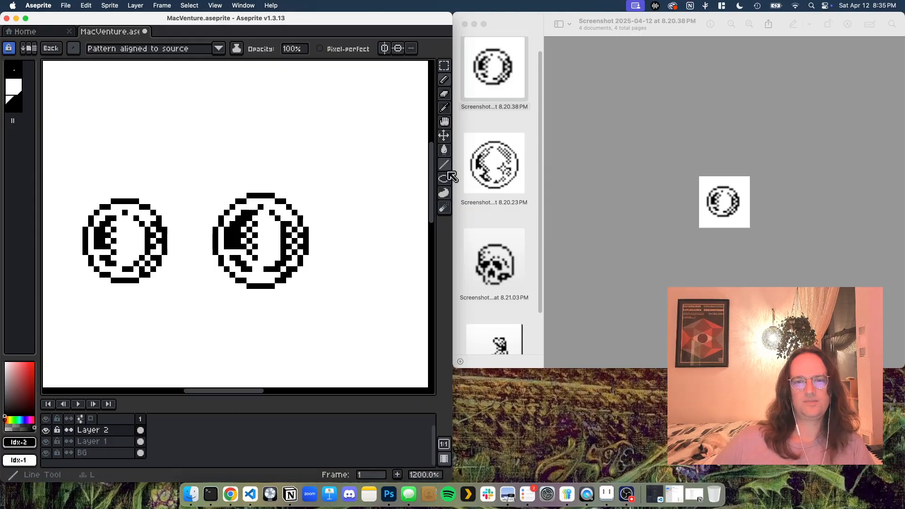
pyautogui.moveTo(434, 188); pyautogui.dragTo(435, 209)
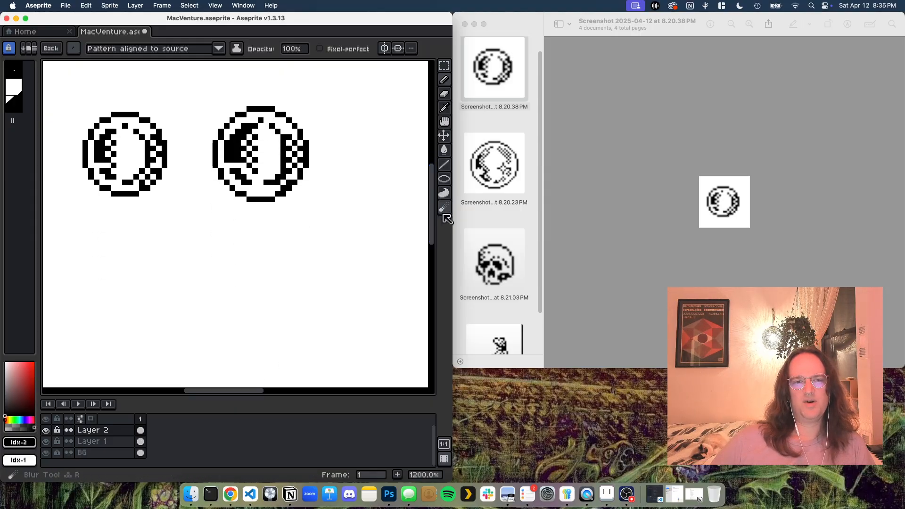
pyautogui.click(448, 176)
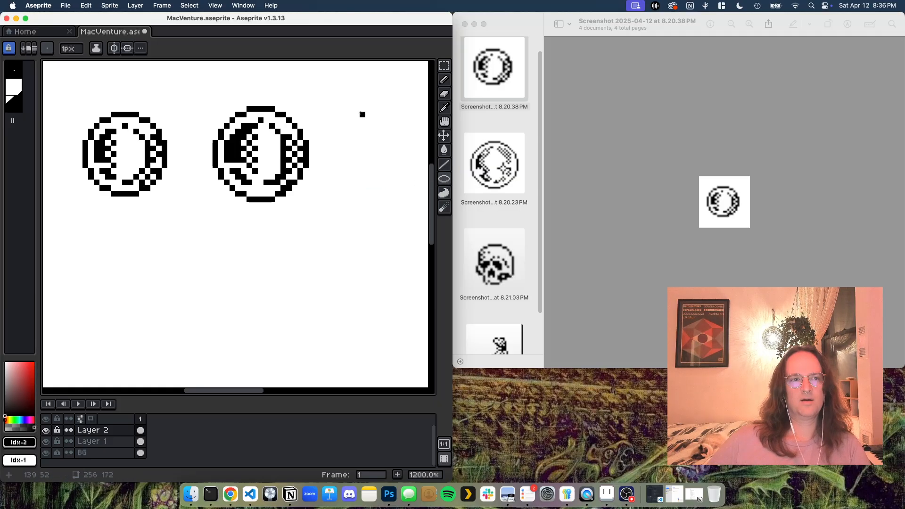
pyautogui.moveTo(328, 108); pyautogui.dragTo(415, 206)
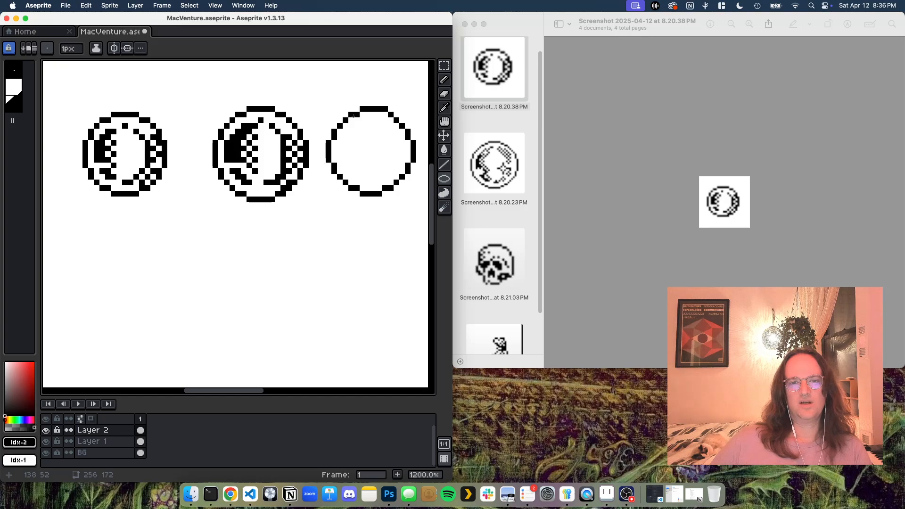
# Touch up the third circle's outline pixel by pixel, evening the top, left and bottom edges and the corner steps.
pyautogui.click(356, 109)
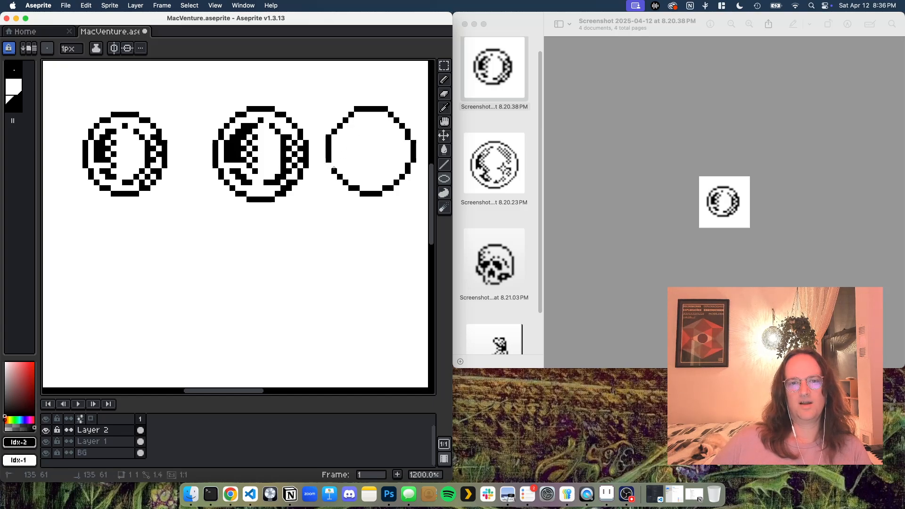
pyautogui.click(328, 164)
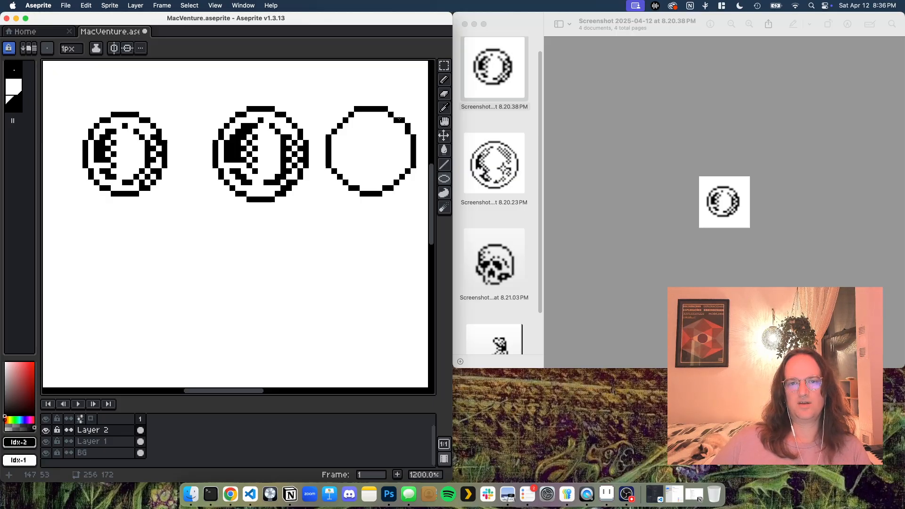
pyautogui.click(347, 115)
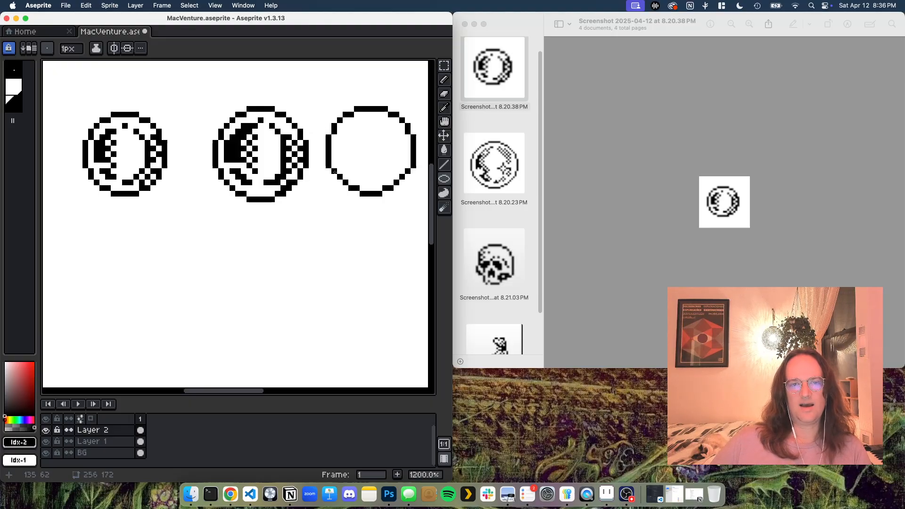
pyautogui.moveTo(334, 175); pyautogui.dragTo(341, 182)
pyautogui.rightClick(340, 177)
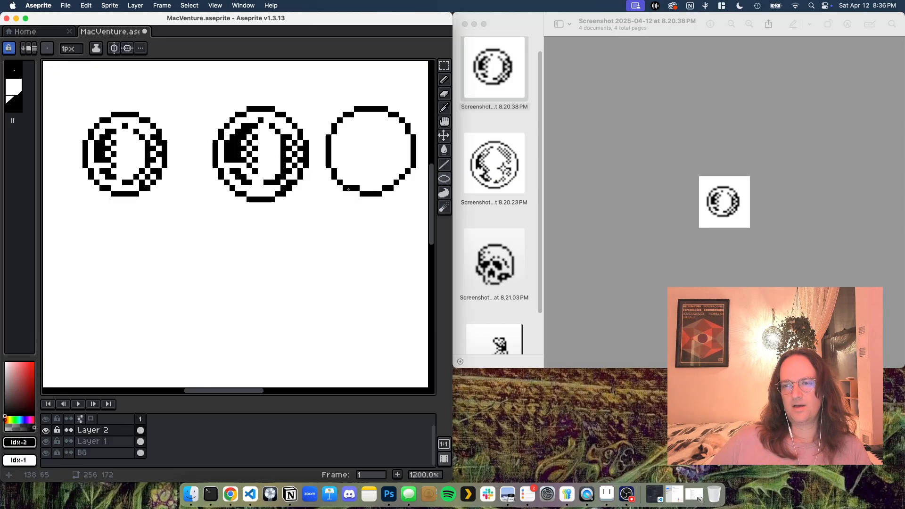
pyautogui.click(356, 194)
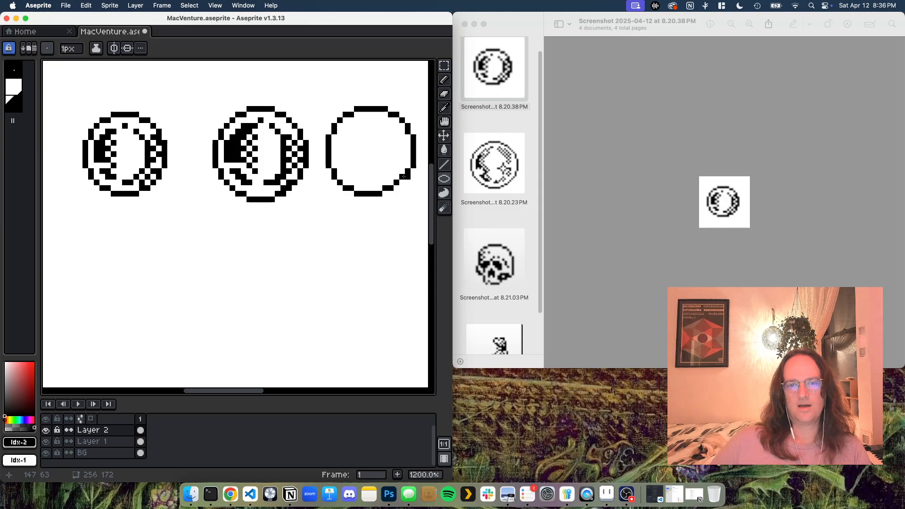
pyautogui.click(401, 182)
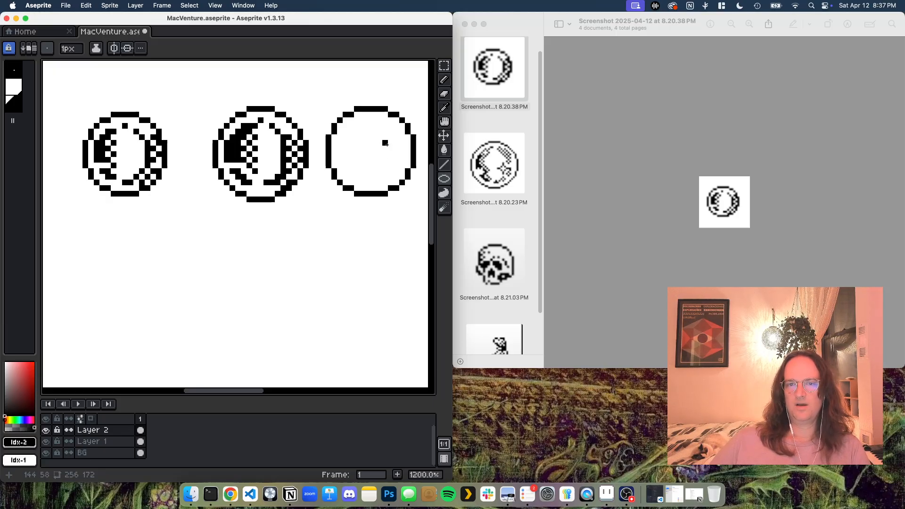
# In the third orb, place a pixel near the top, fill the black shadow crescent on the left and add a lower-left mark.
pyautogui.click(369, 122)
pyautogui.moveTo(356, 127); pyautogui.dragTo(351, 130)
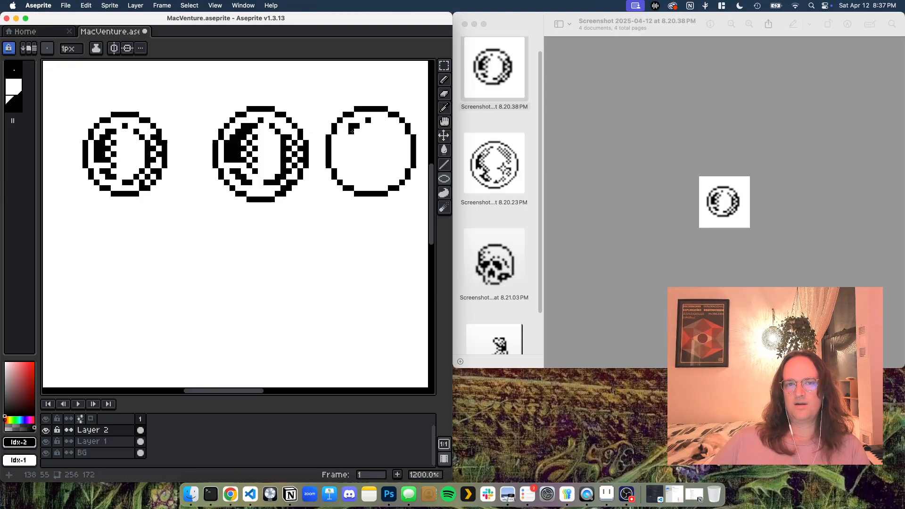
pyautogui.click(351, 137)
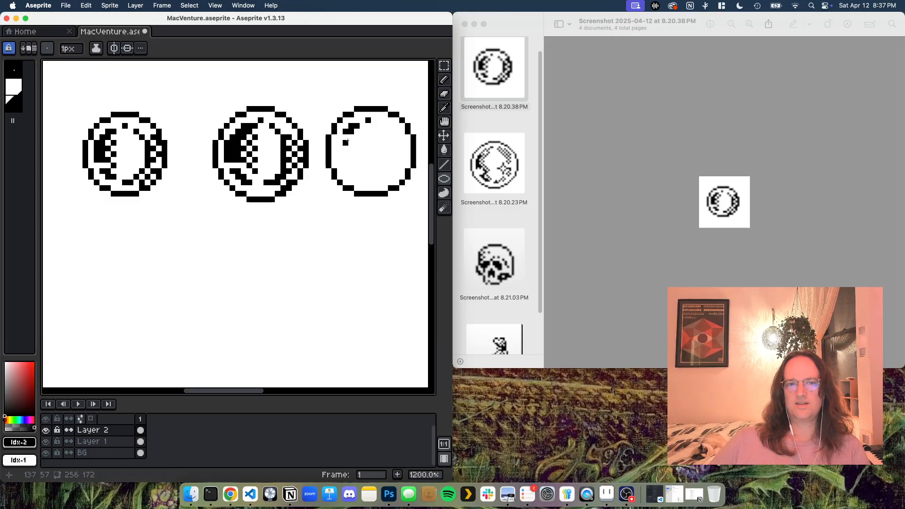
pyautogui.moveTo(348, 137); pyautogui.dragTo(341, 139)
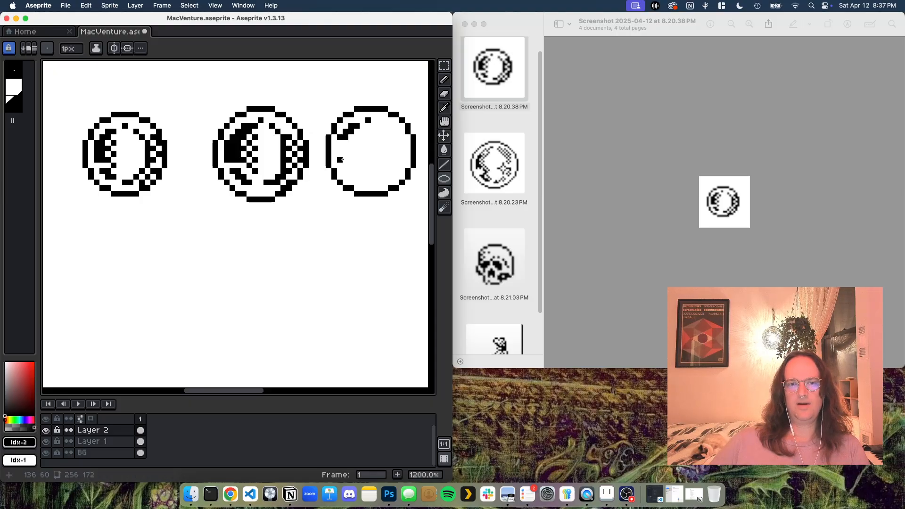
pyautogui.moveTo(339, 160); pyautogui.dragTo(345, 140)
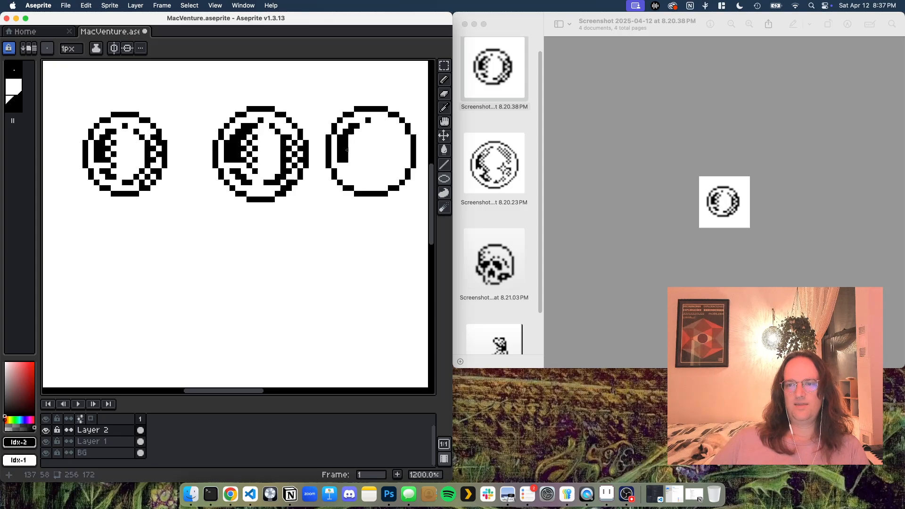
pyautogui.moveTo(344, 171); pyautogui.dragTo(353, 177)
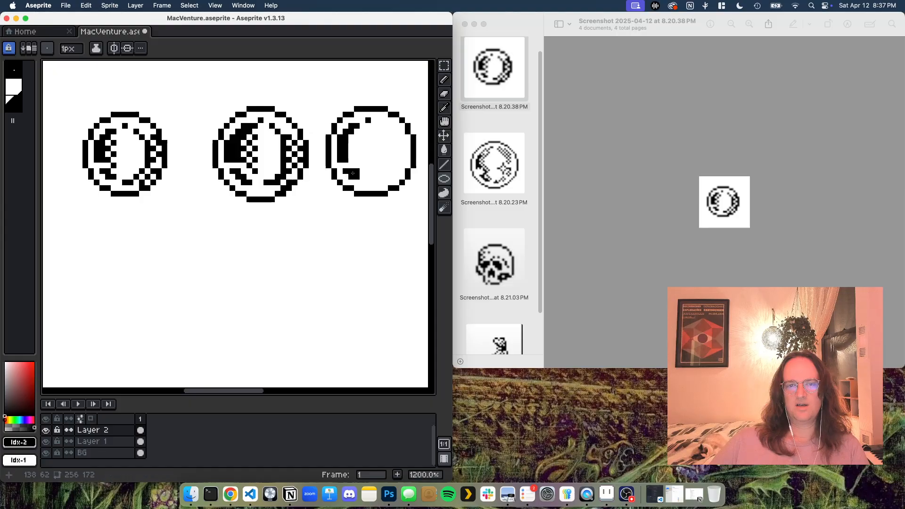
pyautogui.rightClick(355, 172)
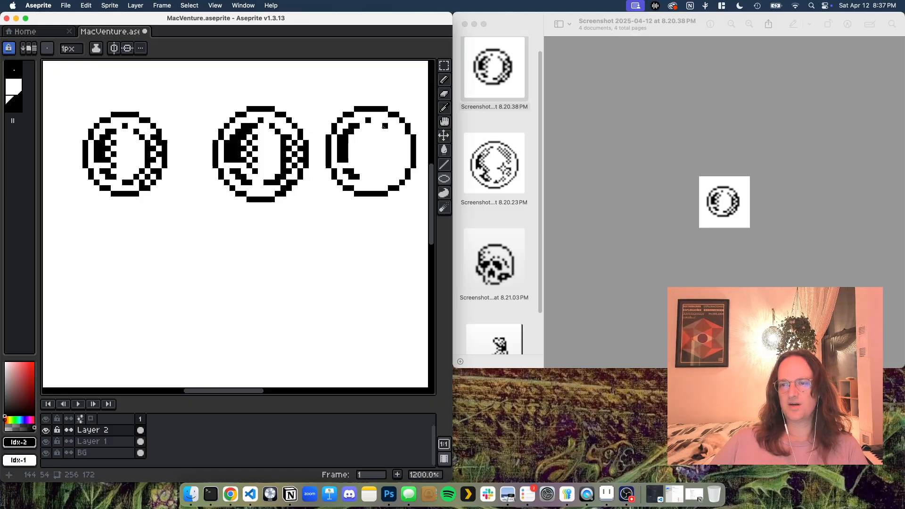
# Draw the third orb's inner contour in black from the upper right down its right side to the bottom.
pyautogui.moveTo(384, 126)
pyautogui.mouseDown()
pyautogui.moveTo(397, 138)
pyautogui.moveTo(397, 161)
pyautogui.mouseUp()
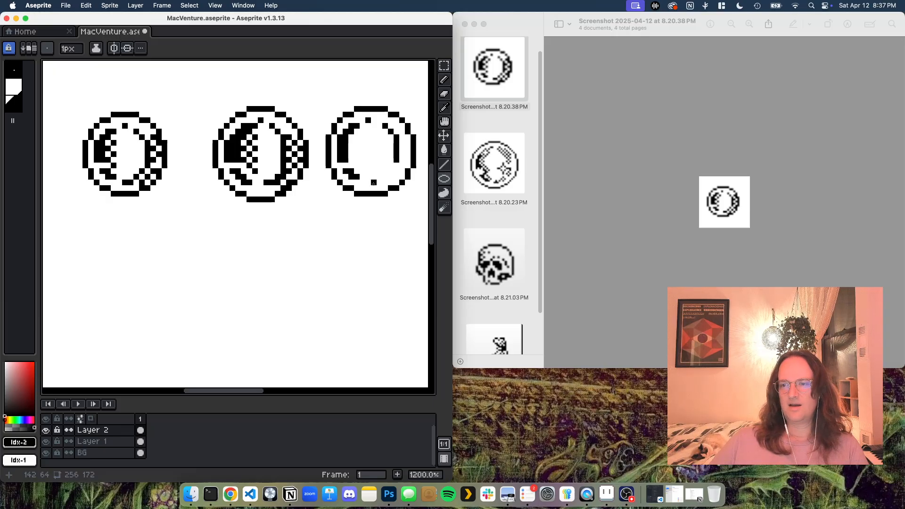
pyautogui.moveTo(373, 182); pyautogui.dragTo(382, 183)
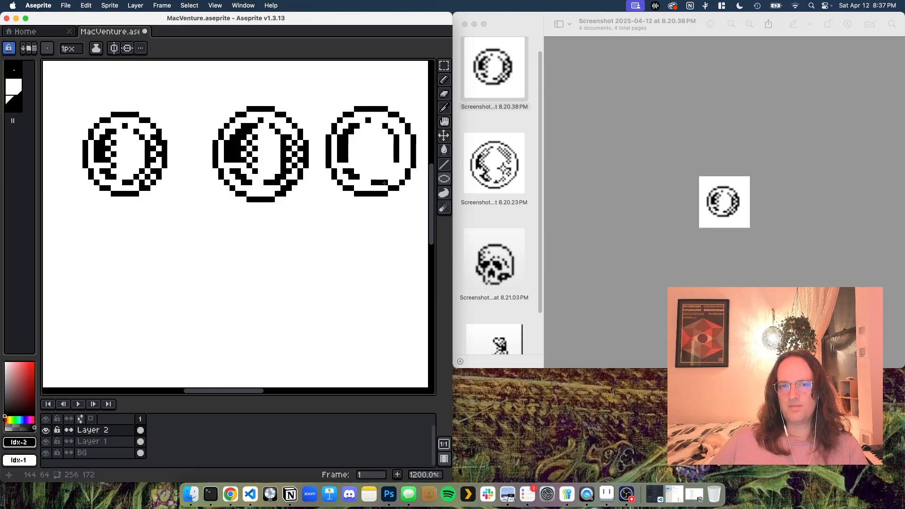
pyautogui.click(390, 177)
pyautogui.click(397, 171)
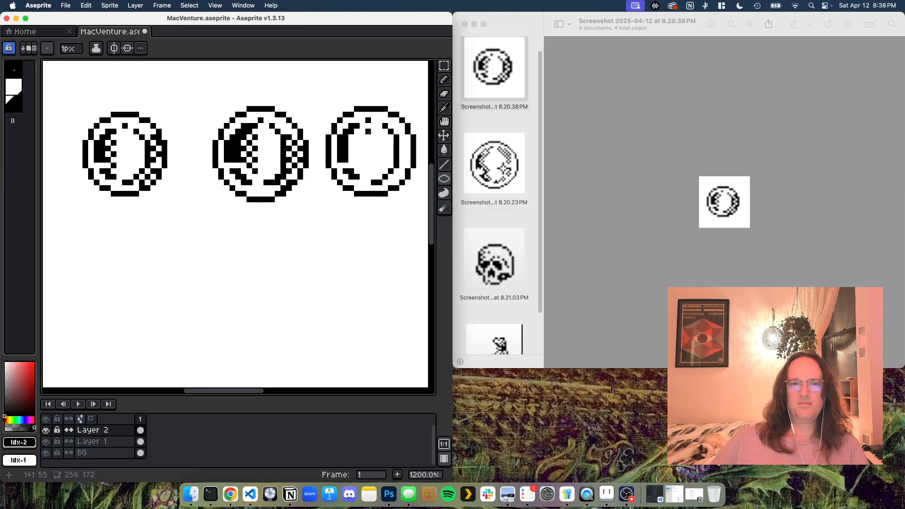
pyautogui.moveTo(253, 394); pyautogui.dragTo(263, 394)
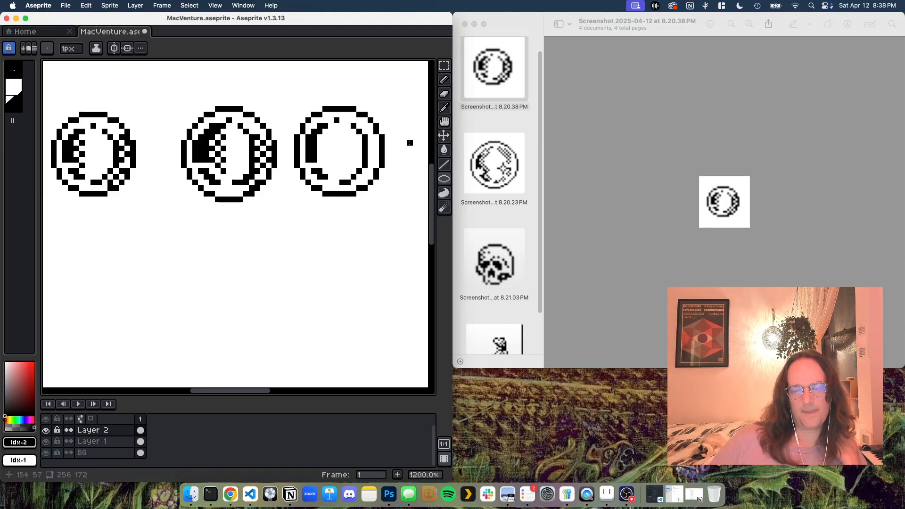
pyautogui.hotkey('alt', '1')
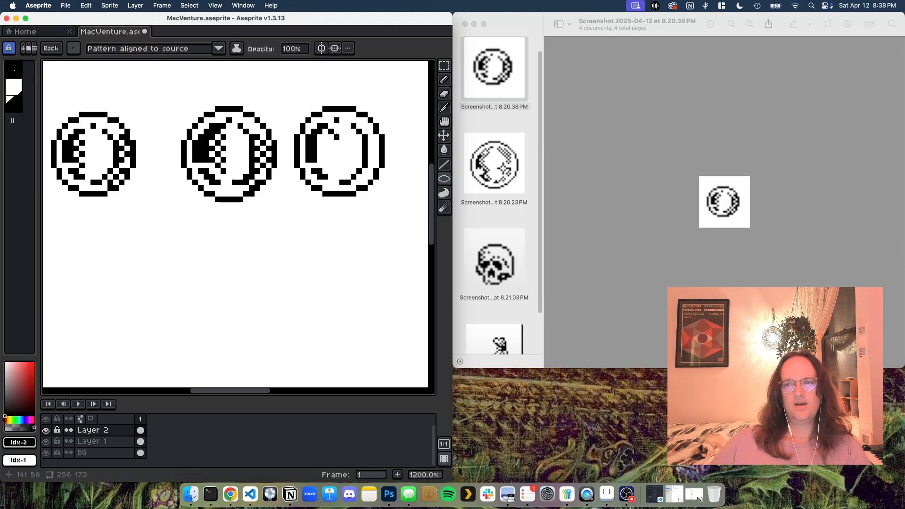
pyautogui.moveTo(330, 132)
pyautogui.mouseDown()
pyautogui.moveTo(319, 151)
pyautogui.moveTo(330, 160)
pyautogui.mouseUp()
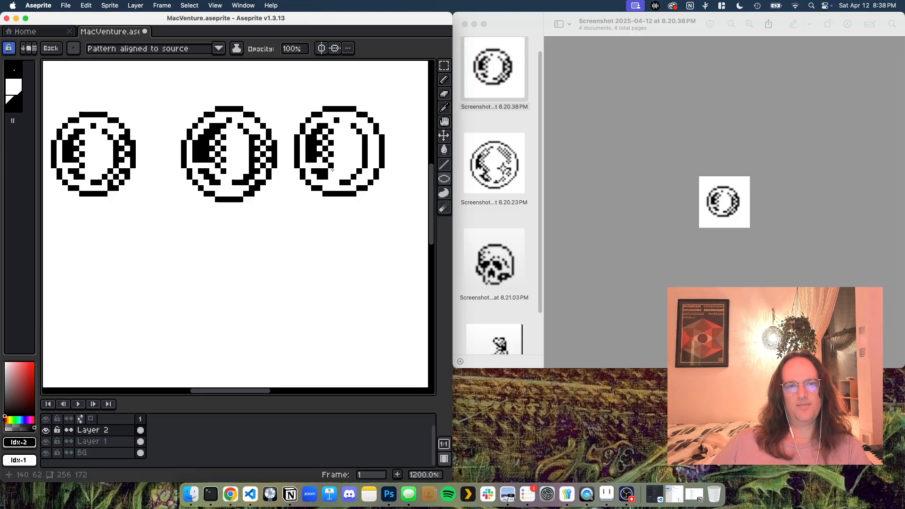
pyautogui.press('super+z')
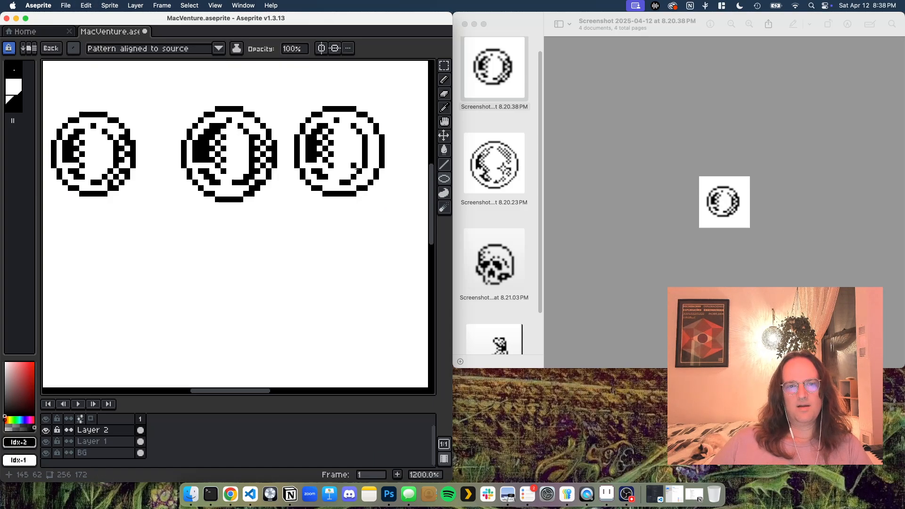
pyautogui.press('super+z')
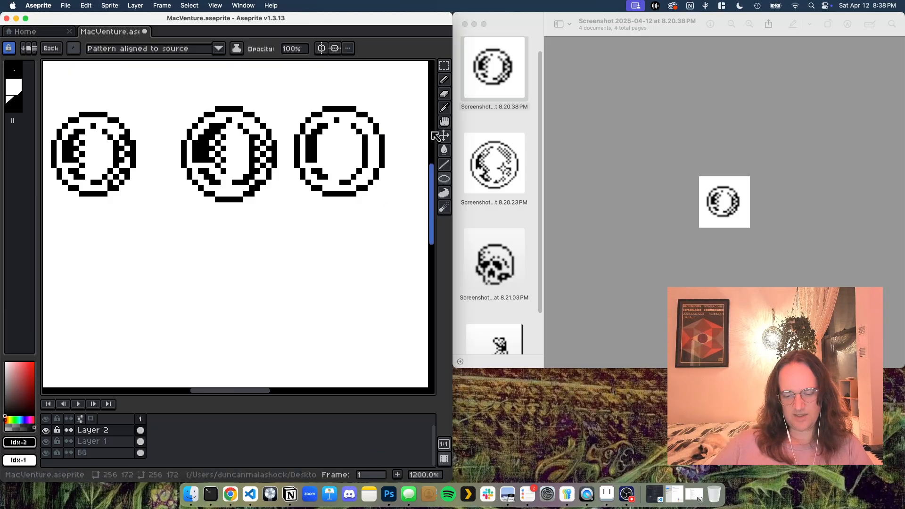
# Select the third orb with a rectangular marquee of about 18 × 19 px and shift it 1 px to the right.
pyautogui.press('m')
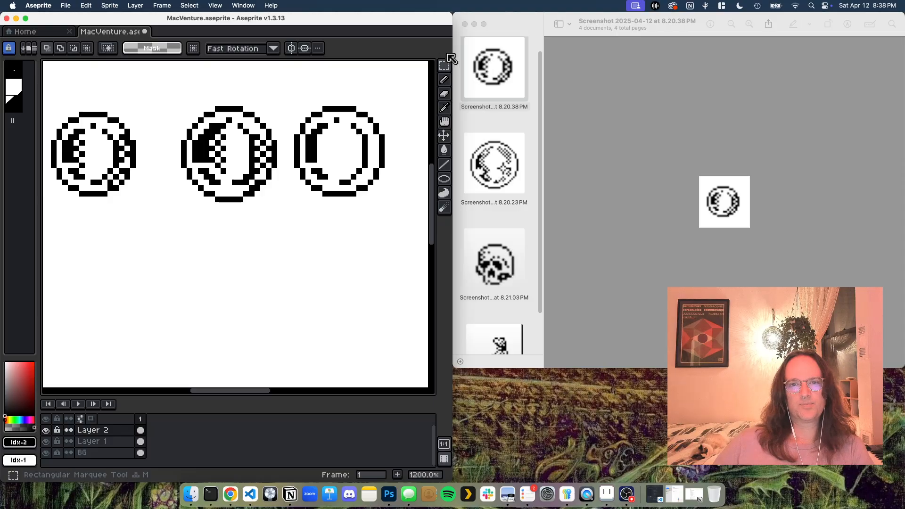
pyautogui.click(444, 142)
pyautogui.press('[')
pyautogui.press('[')
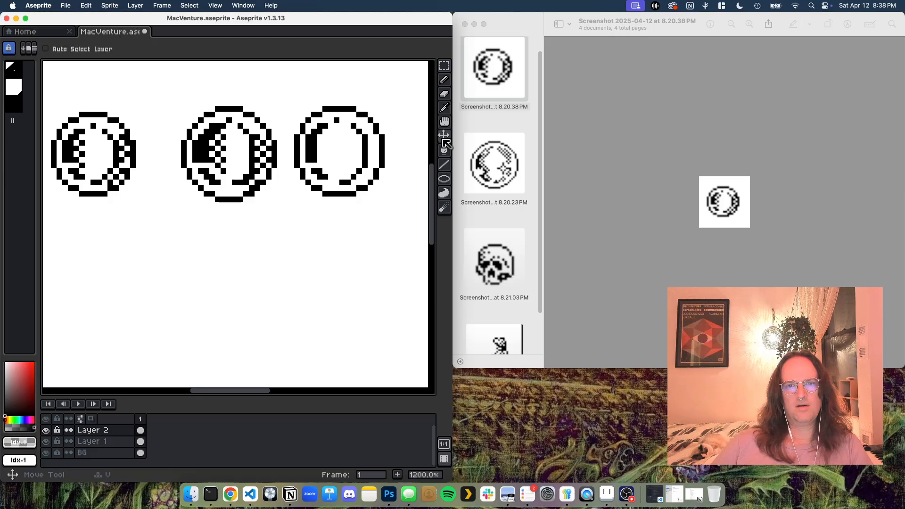
pyautogui.click(445, 67)
pyautogui.moveTo(394, 206); pyautogui.dragTo(297, 102)
pyautogui.press('Right')
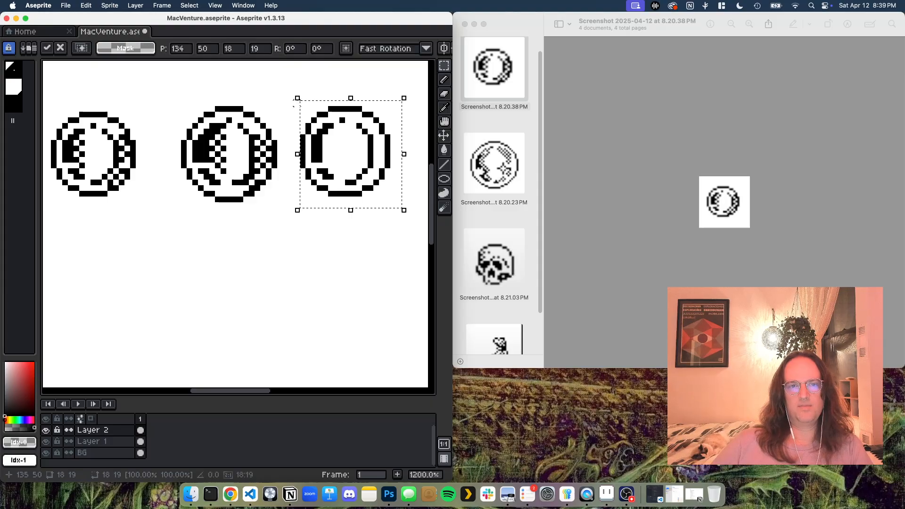
pyautogui.click(296, 103)
# Dither the inner edge of the third orb's black shadow crescent with the stored checker pattern brush, redoing a misaligned stroke.
pyautogui.press('b')
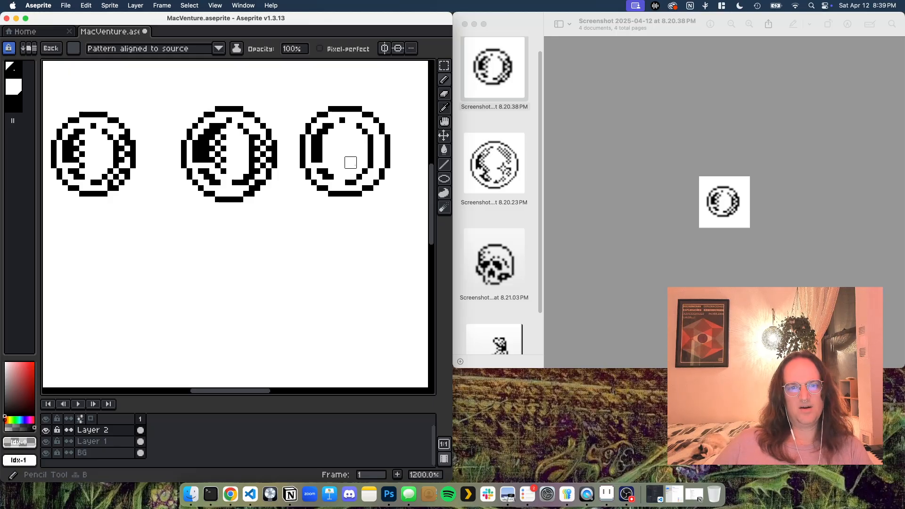
pyautogui.press('Escape')
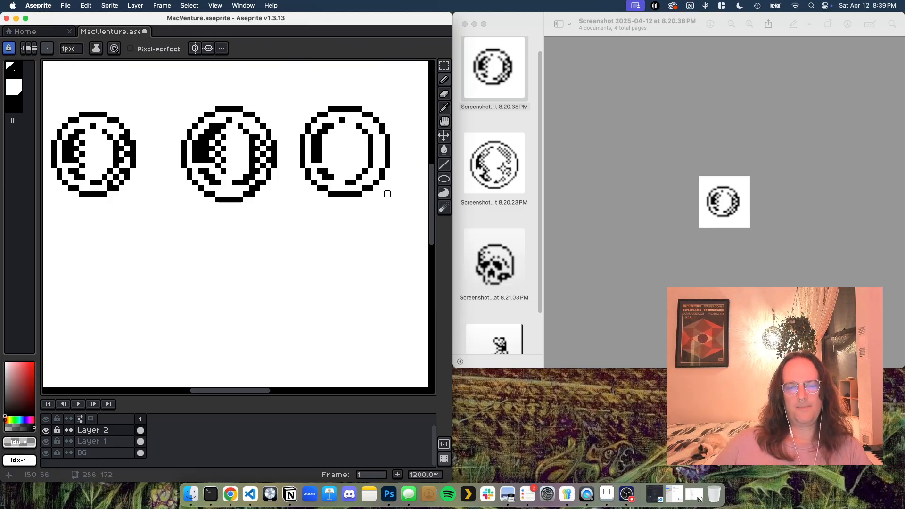
pyautogui.hotkey('alt', '1')
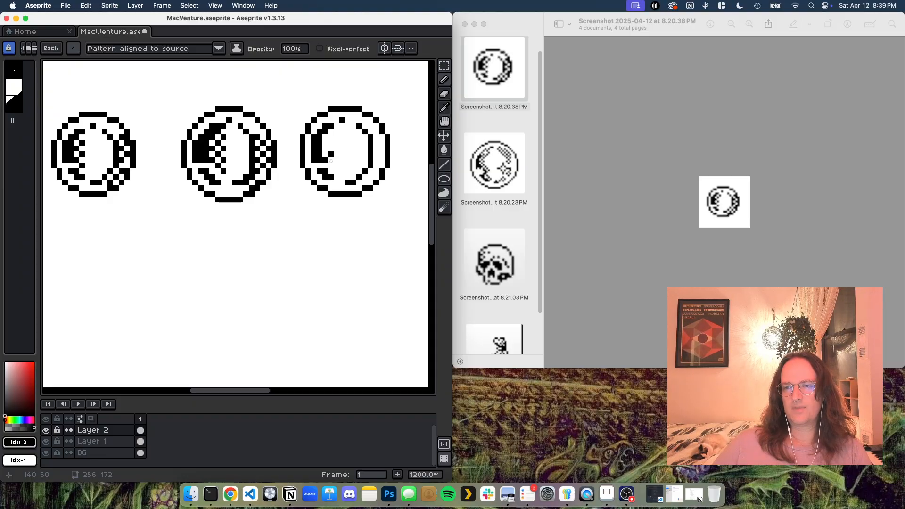
pyautogui.moveTo(330, 160); pyautogui.dragTo(336, 136)
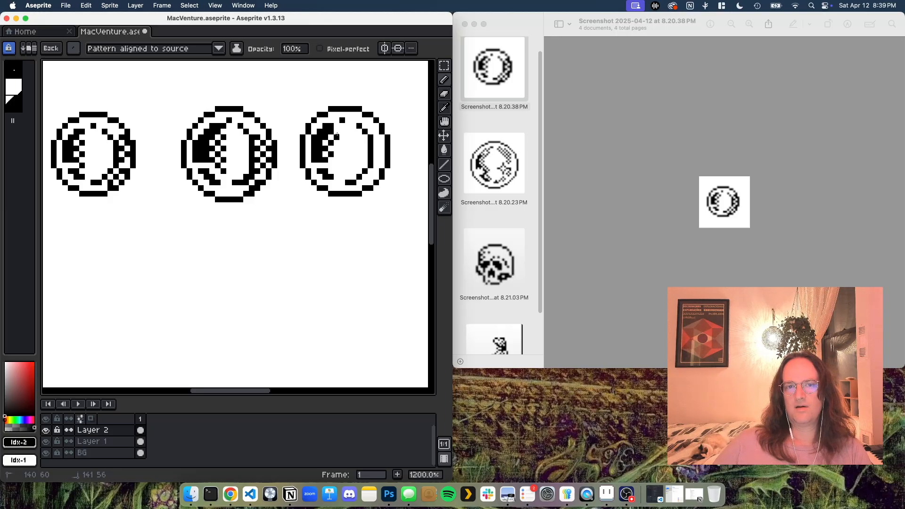
pyautogui.moveTo(337, 135); pyautogui.dragTo(337, 133)
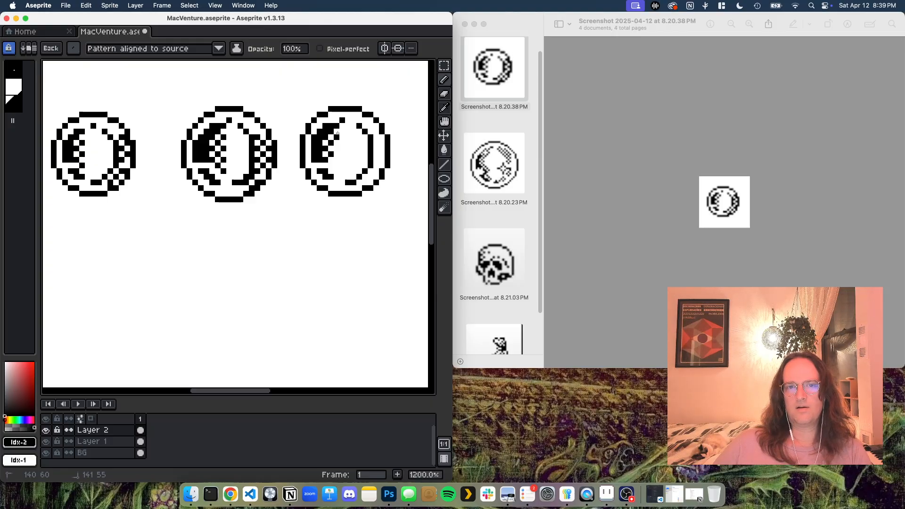
pyautogui.press('super+z')
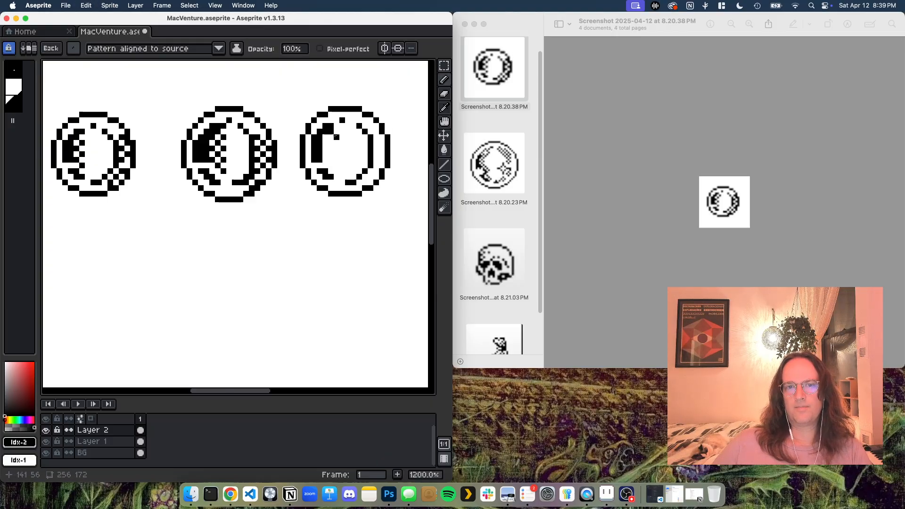
pyautogui.moveTo(336, 137)
pyautogui.mouseDown()
pyautogui.moveTo(322, 163)
pyautogui.moveTo(332, 149)
pyautogui.mouseUp()
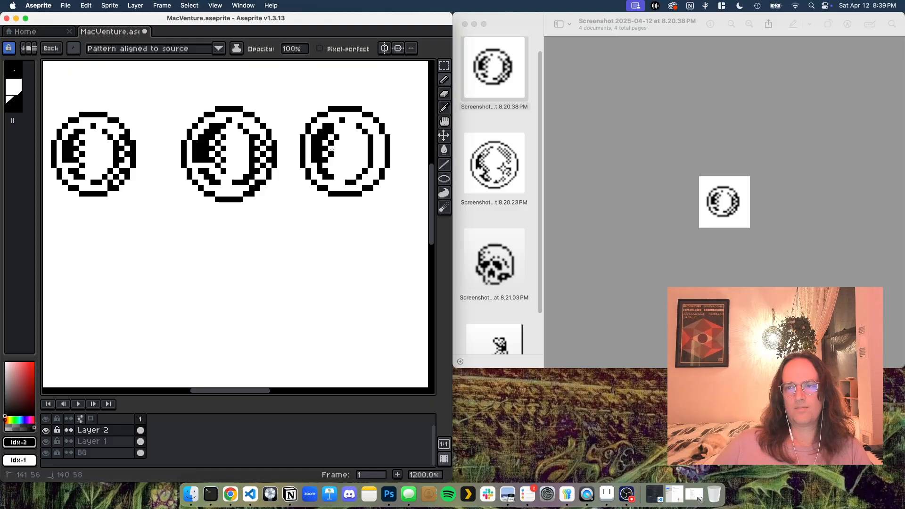
# Dither the third orb's right rim between the inner contour and the outline, from the upper right down to the bottom.
pyautogui.press('v')
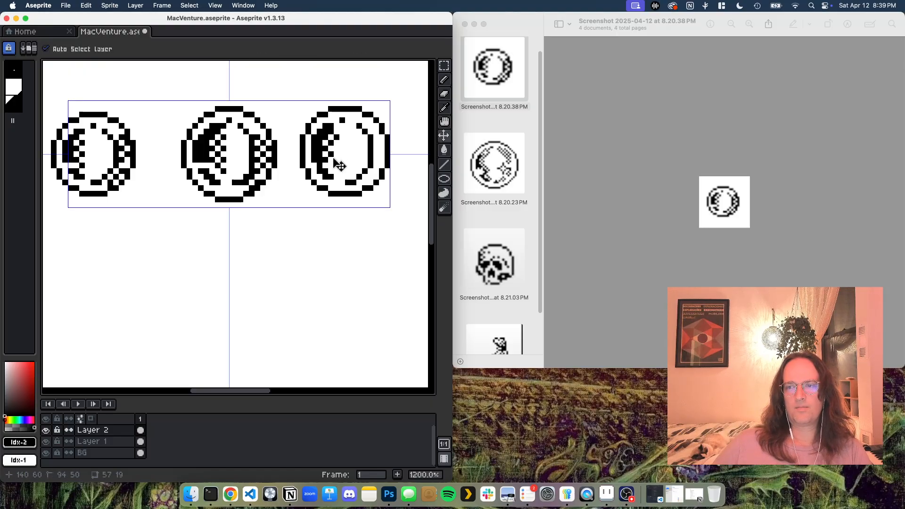
pyautogui.press('super+d')
pyautogui.press('b')
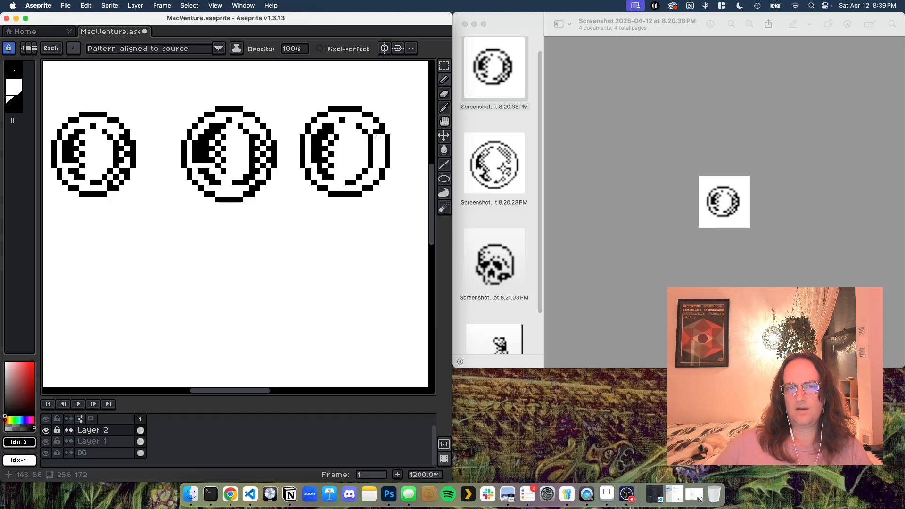
pyautogui.moveTo(377, 137)
pyautogui.mouseDown()
pyautogui.moveTo(379, 169)
pyautogui.moveTo(359, 183)
pyautogui.mouseUp()
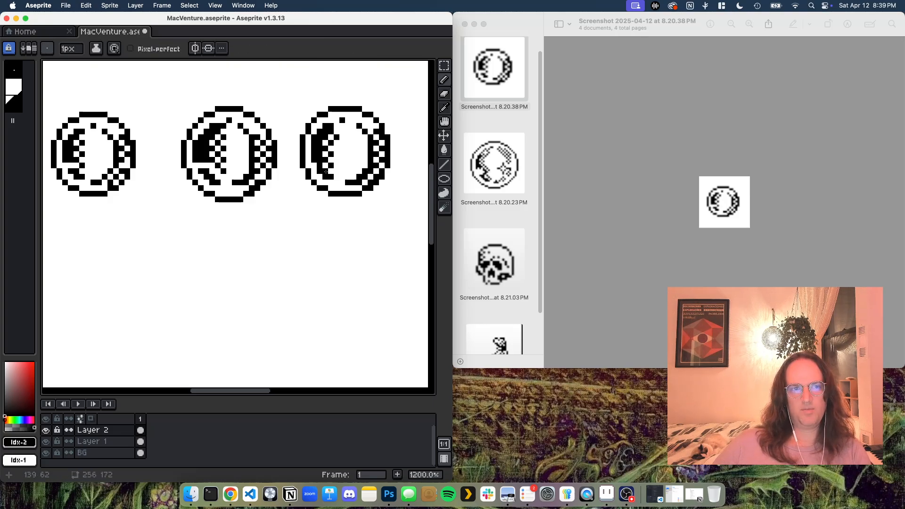
pyautogui.press('Escape')
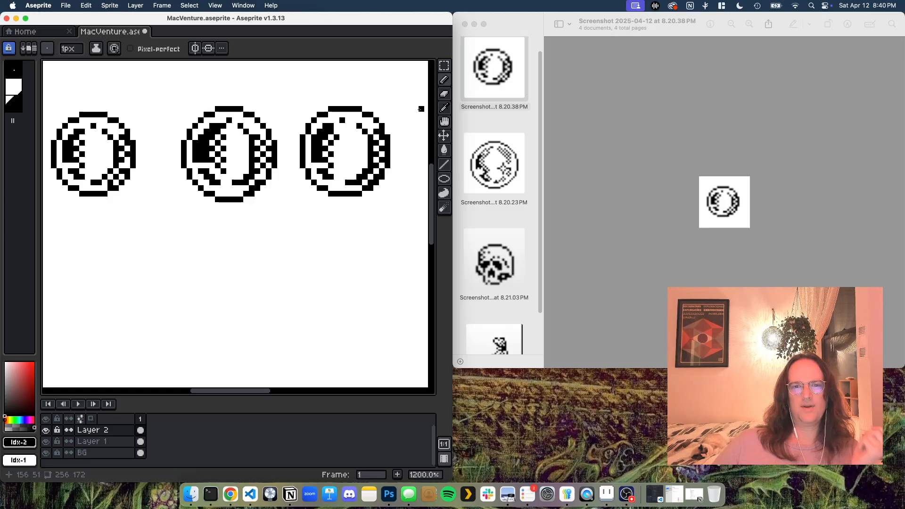
# With the Curve tool, draw a 1 px black arc right of the orbs from about (173, 80) to (200, 28), bulging to the right.
pyautogui.scroll(-8, 404, 97)
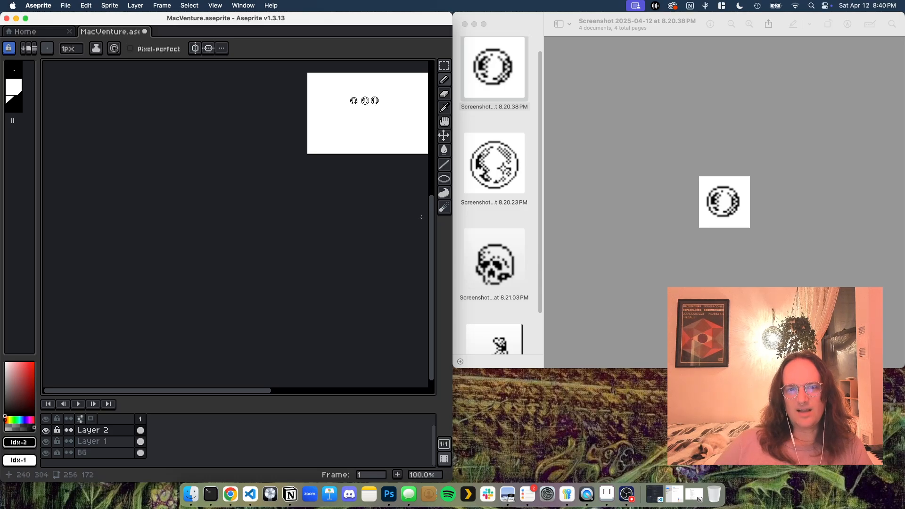
pyautogui.moveTo(434, 242); pyautogui.dragTo(434, 189)
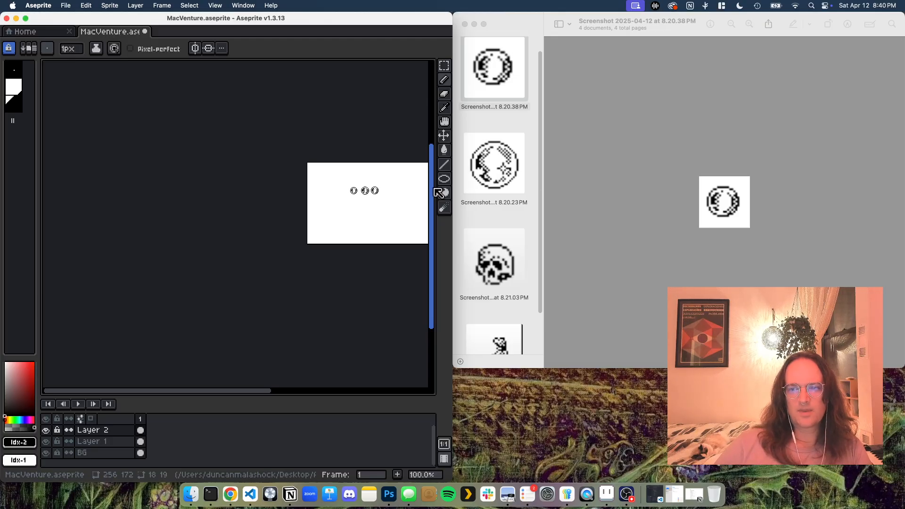
pyautogui.scroll(4, 429, 188)
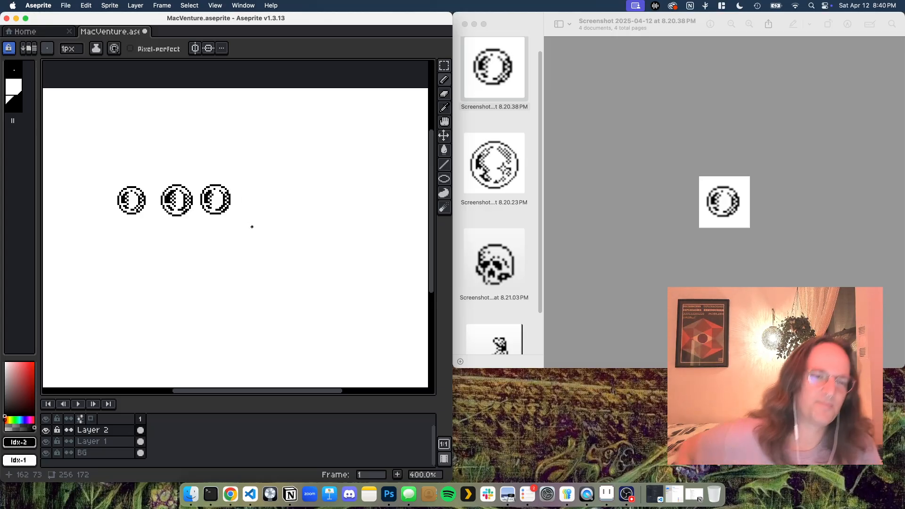
pyautogui.click(446, 165)
pyautogui.click(430, 164)
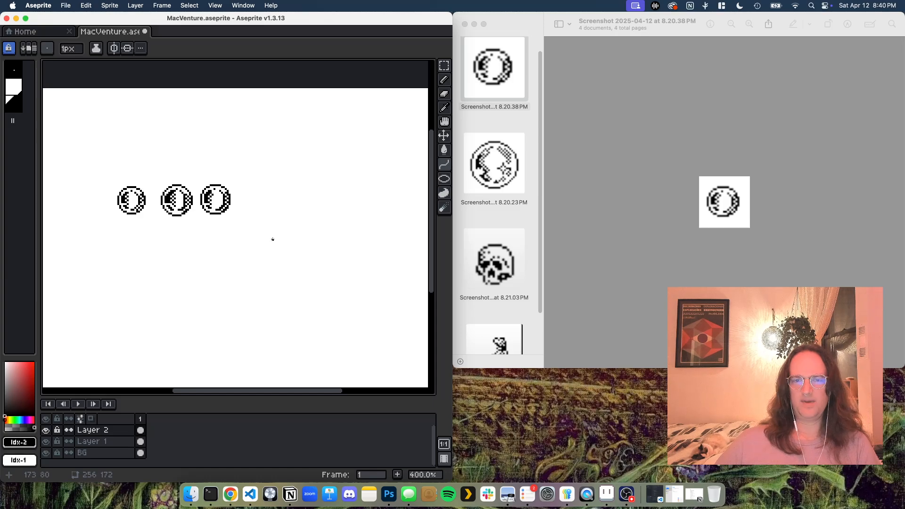
pyautogui.moveTo(272, 239); pyautogui.dragTo(323, 143)
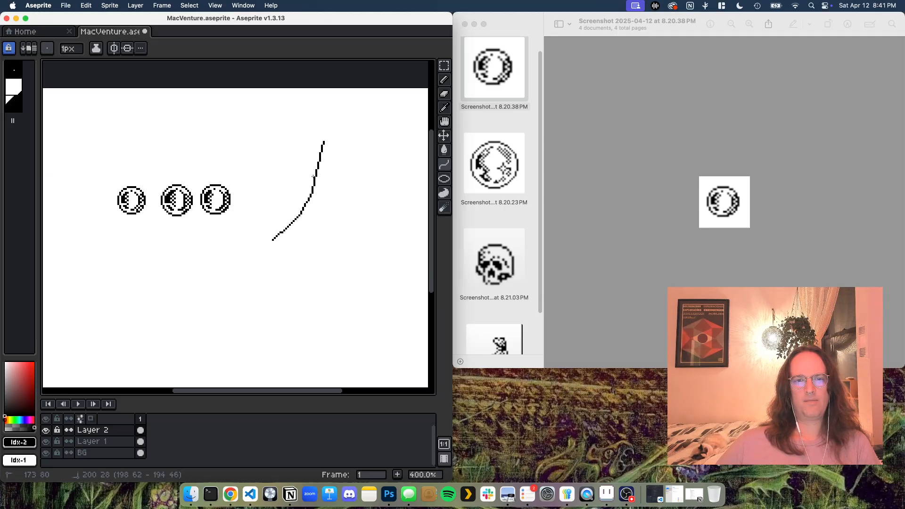
pyautogui.click(327, 172)
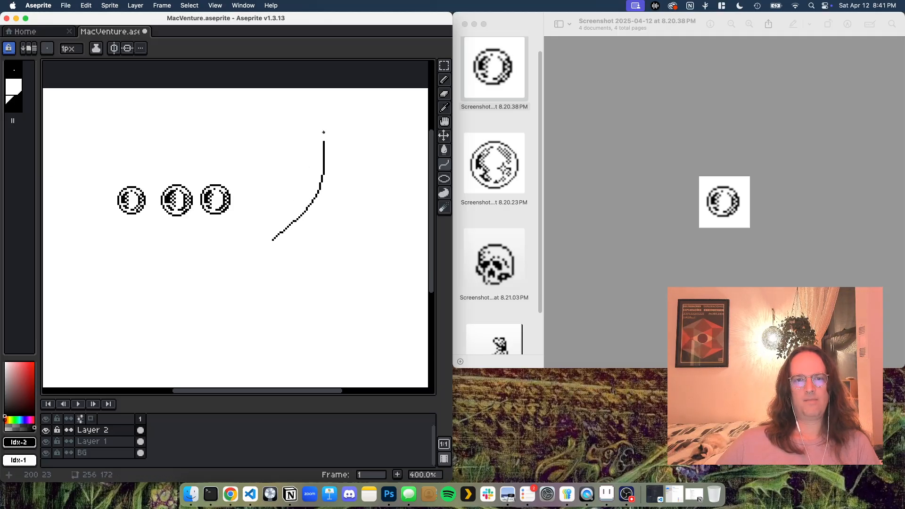
# Draw a second black curve from the arc's upper tip down left to about (155, 57), sagging gently to form a horn shape.
pyautogui.moveTo(323, 140); pyautogui.dragTo(239, 197)
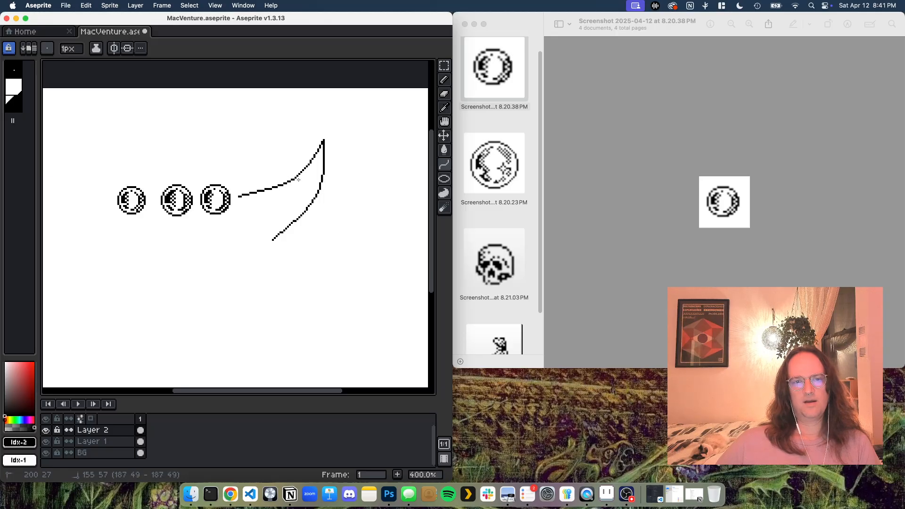
pyautogui.click(296, 179)
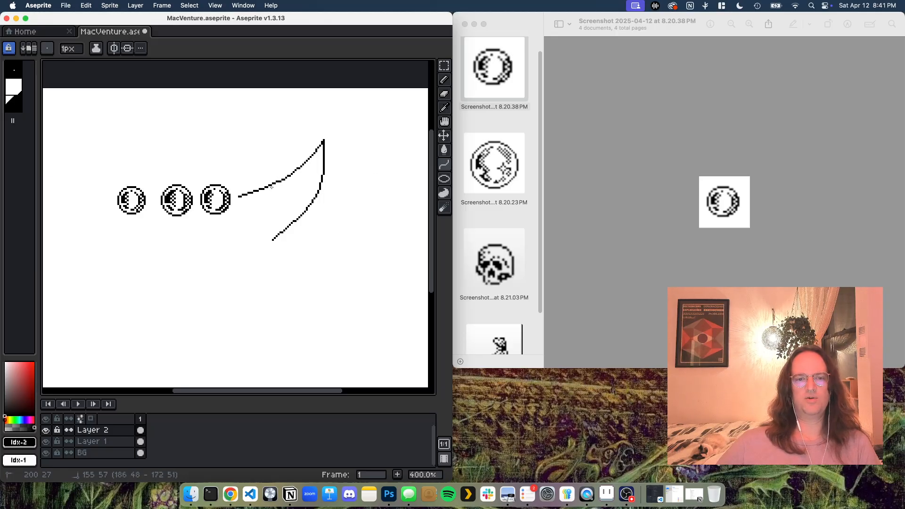
pyautogui.click(277, 186)
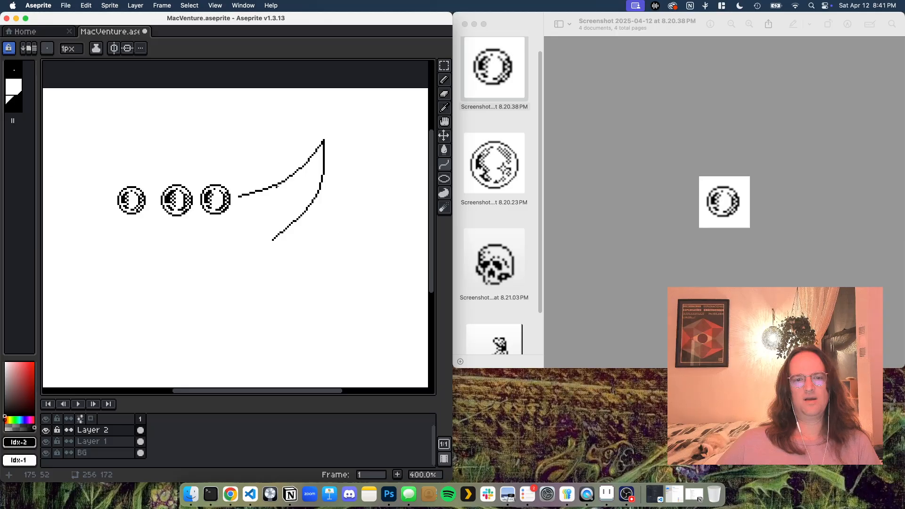
# Paint a thick black stroke with a 5 px round pencil inside the horn shape, following just below its upper curve.
pyautogui.press('b')
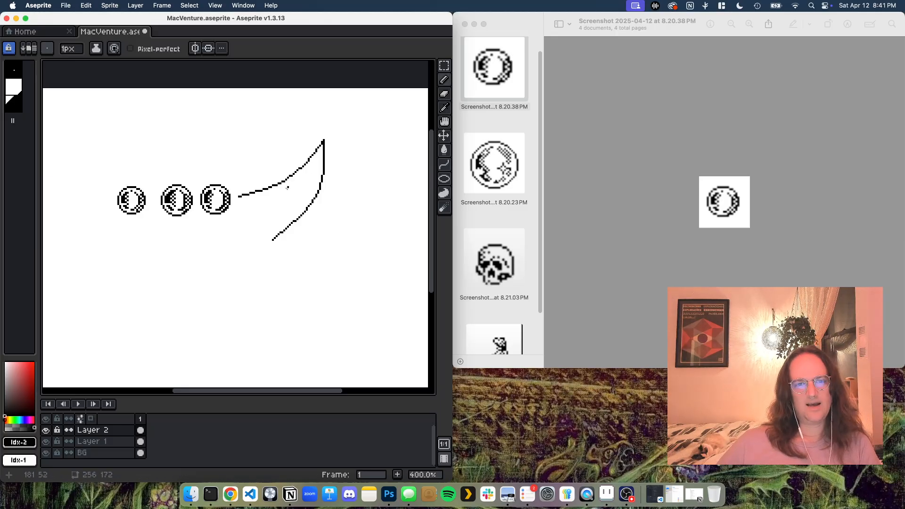
pyautogui.scroll(-3, 284, 192)
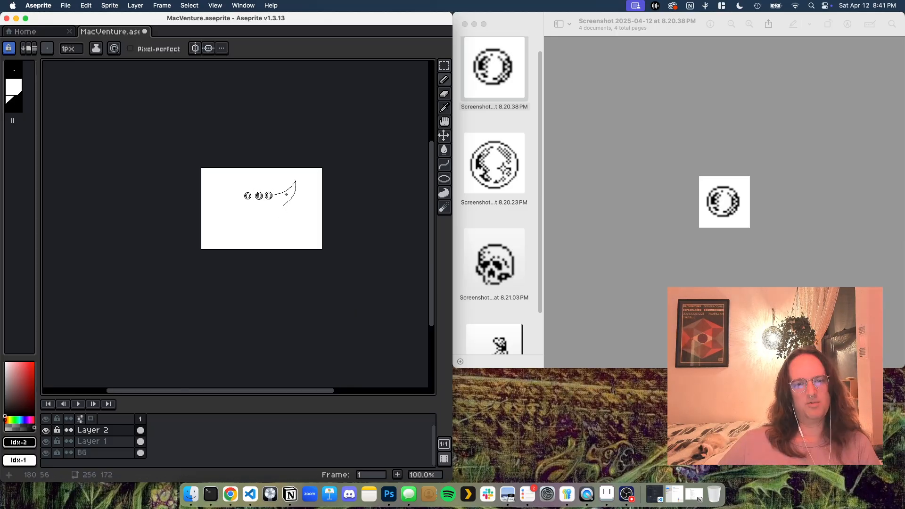
pyautogui.scroll(2, 284, 198)
pyautogui.press('+')
pyautogui.press('+')
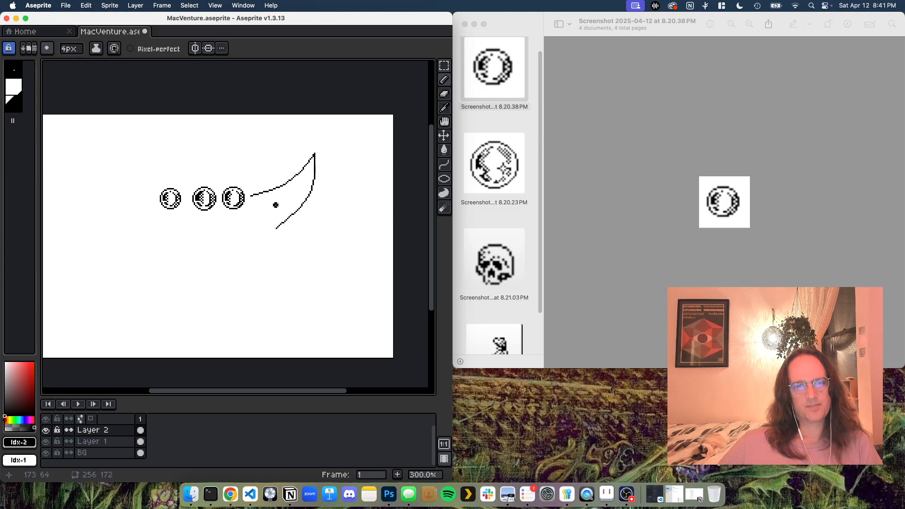
pyautogui.press('+')
pyautogui.press('+')
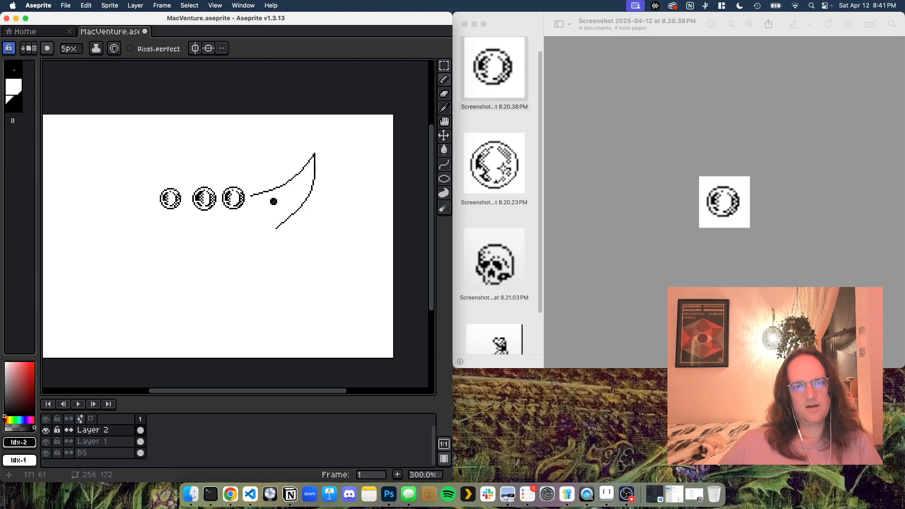
pyautogui.moveTo(257, 206); pyautogui.dragTo(307, 173)
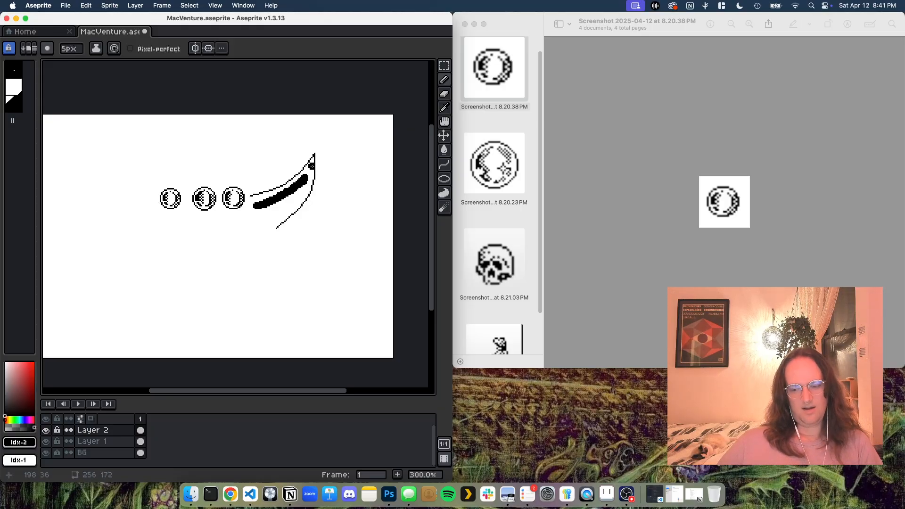
# Trim the thick stroke's lower edge with the transparent colour so it tapers toward the horn's tip, and recall the stored dither brush.
pyautogui.keyDown('alt'); pyautogui.click(310, 173); pyautogui.keyUp('alt')
pyautogui.moveTo(310, 174); pyautogui.dragTo(243, 222)
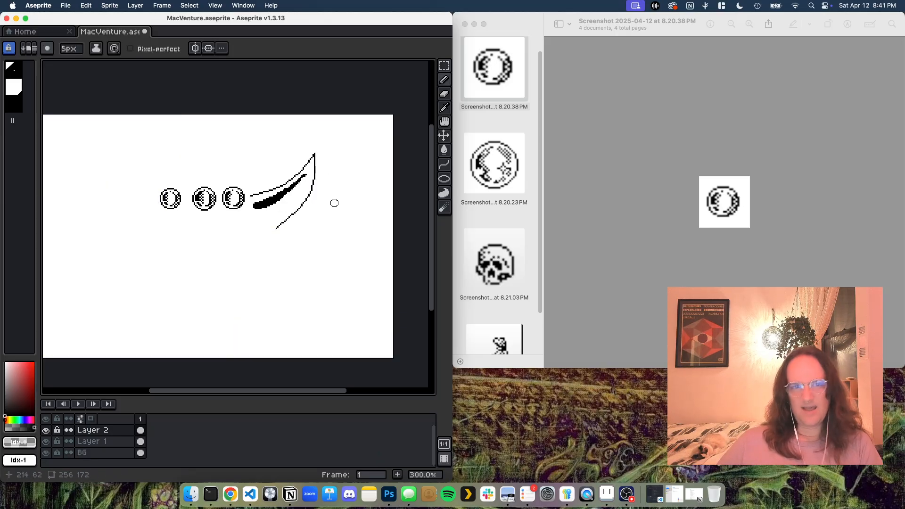
pyautogui.hotkey('alt', '1')
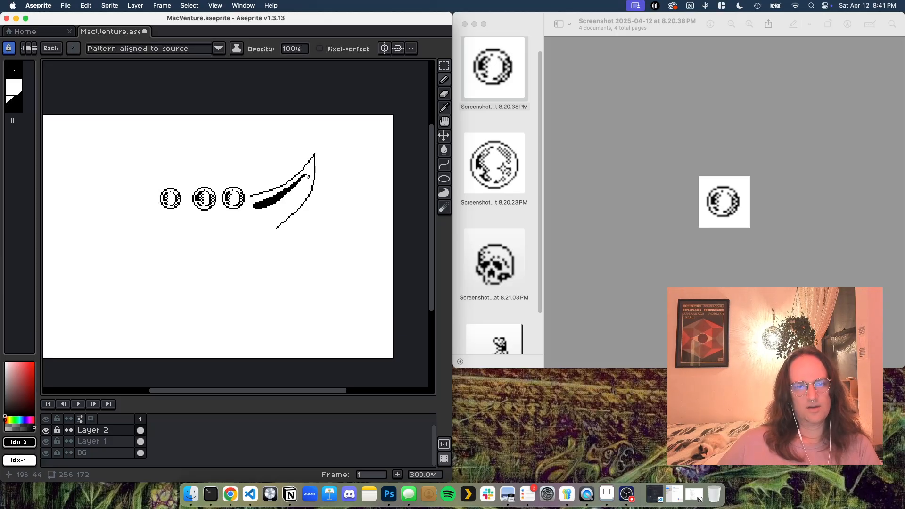
# Paint a band of checkerboard dithering along the lower edge of the horn's thick black shadow stroke.
pyautogui.moveTo(308, 173)
pyautogui.mouseDown()
pyautogui.moveTo(257, 215)
pyautogui.moveTo(286, 193)
pyautogui.moveTo(262, 209)
pyautogui.moveTo(288, 203)
pyautogui.mouseUp()
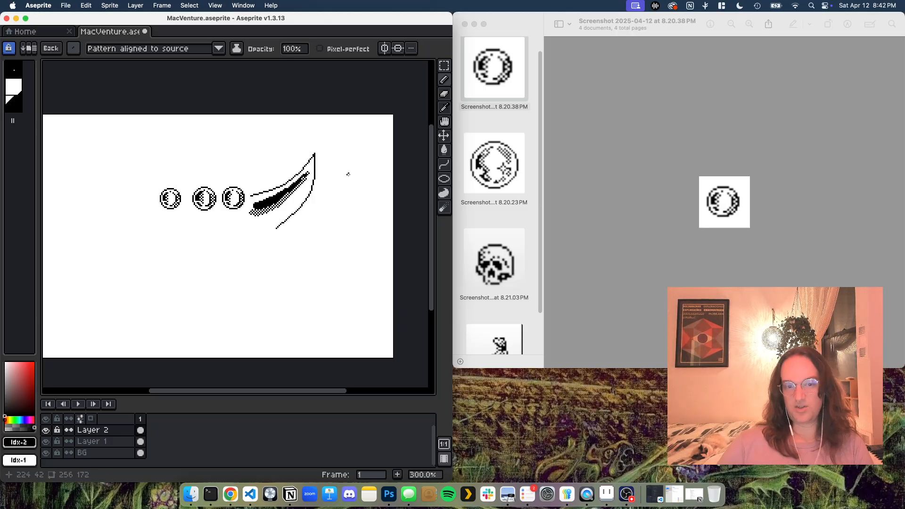
pyautogui.scroll(-2, 348, 175)
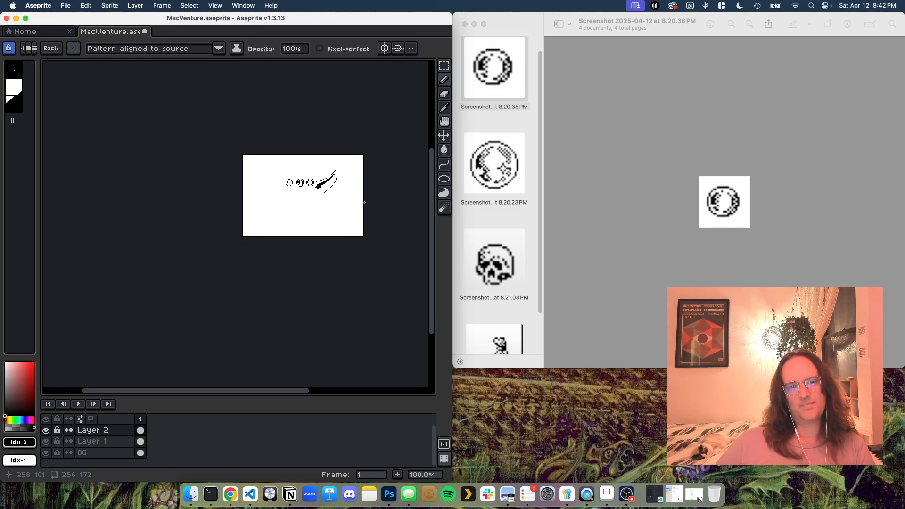
pyautogui.click(444, 65)
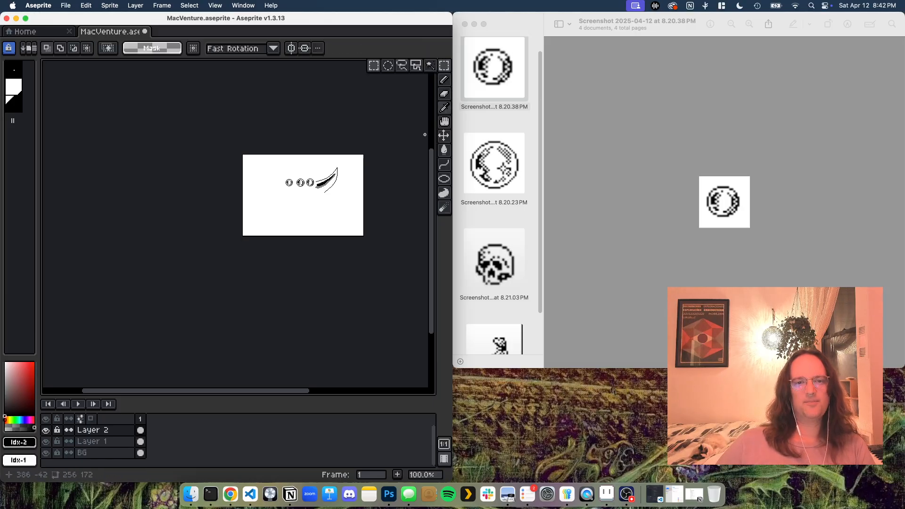
pyautogui.scroll(1, 321, 208)
pyautogui.scroll(1, 321, 209)
pyautogui.press('space')
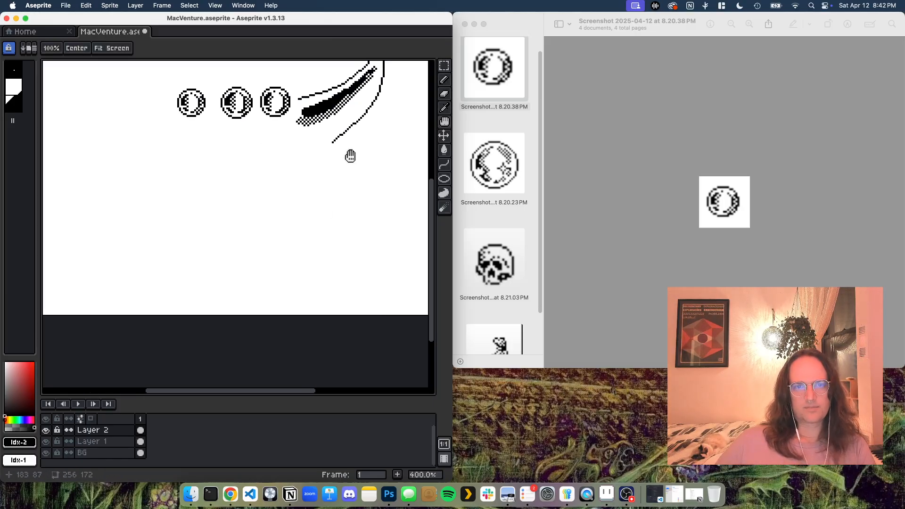
pyautogui.moveTo(349, 154); pyautogui.dragTo(310, 222)
# Display the 8.20.23 PM reference screenshot of the large sparkling orb and enlarge it for study.
pyautogui.click(484, 174)
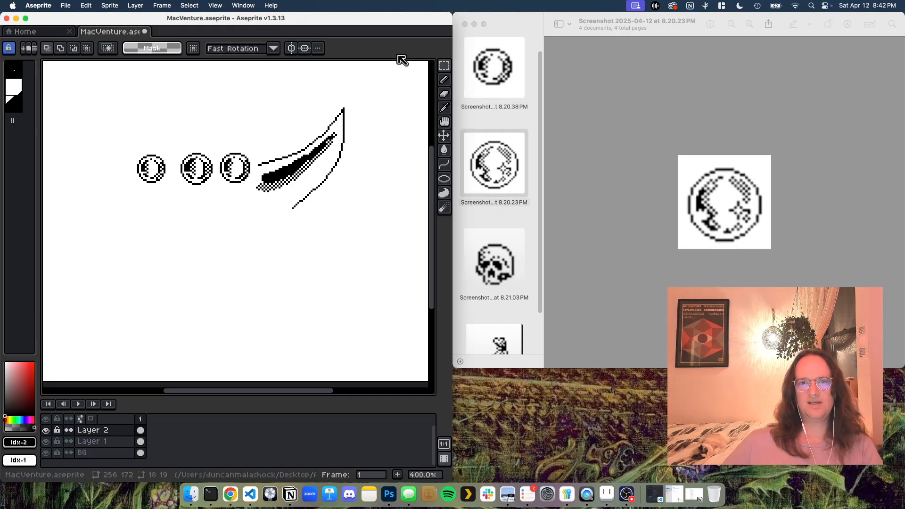
pyautogui.press('u')
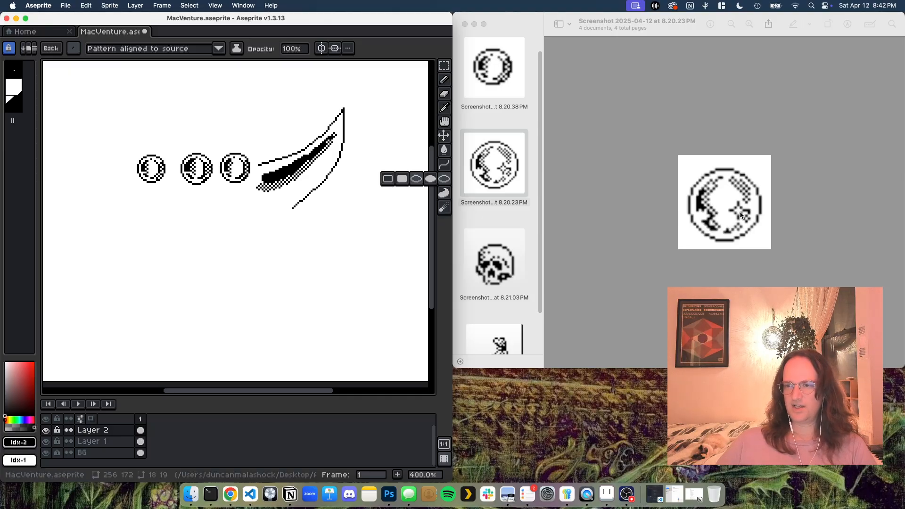
pyautogui.scroll(-3, 739, 215)
pyautogui.scroll(3, 730, 212)
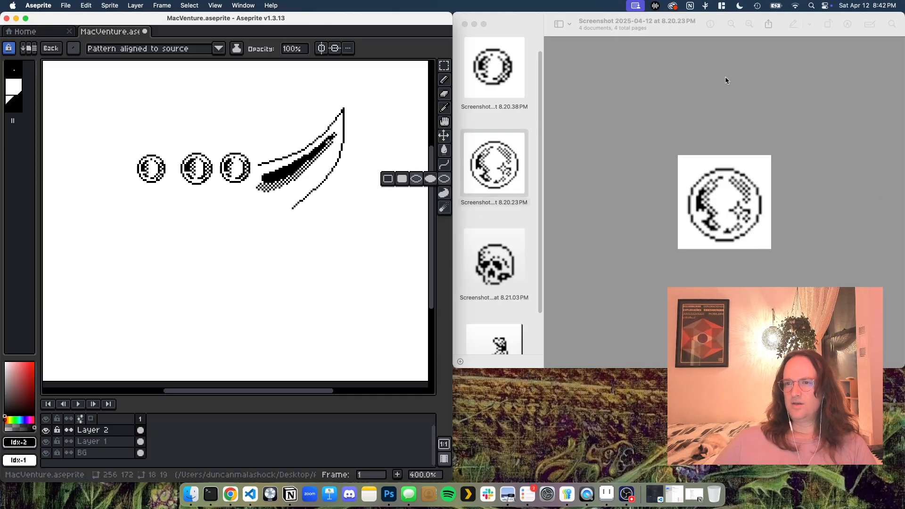
pyautogui.click(684, 30)
pyautogui.press('super+equal')
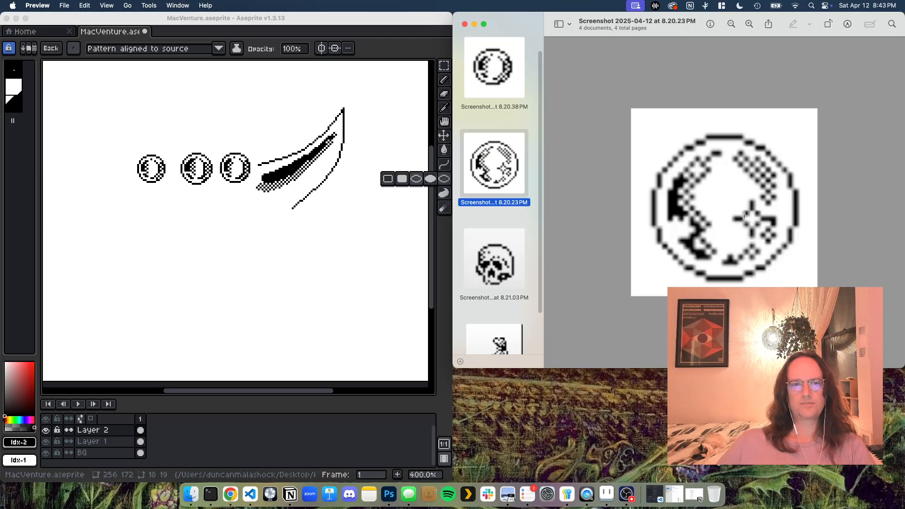
# With the Ellipse tool and a 1 px black brush, draw a circle outline about 31 × 31 px below the small orbs and horn.
pyautogui.click(419, 182)
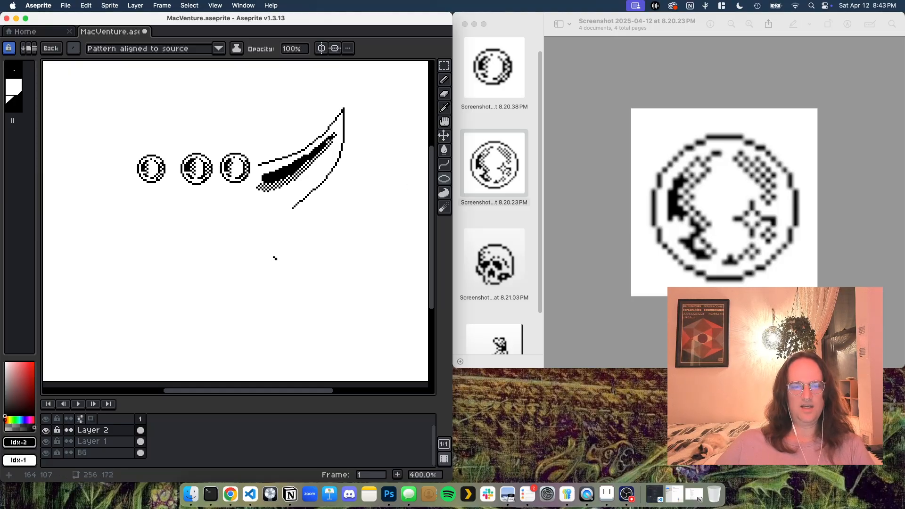
pyautogui.press('b')
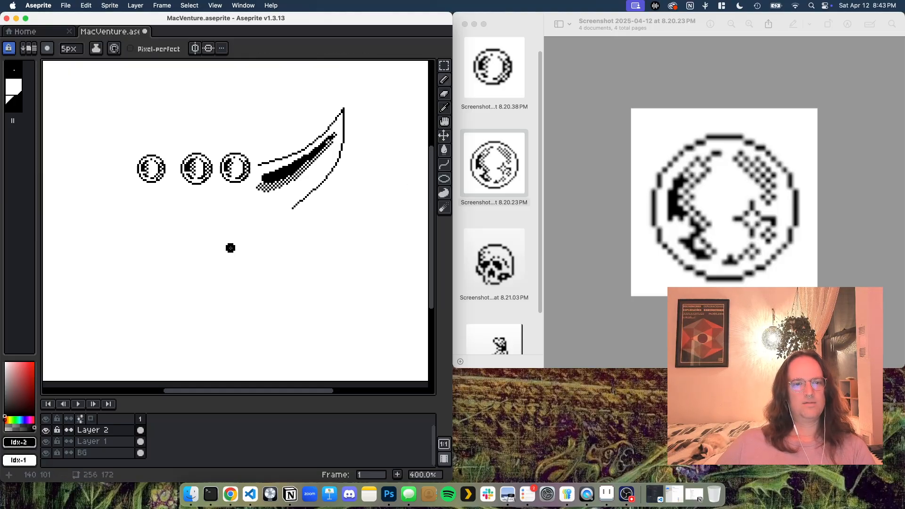
pyautogui.keyDown('shift'); pyautogui.click(395, 213); pyautogui.keyUp('shift')
pyautogui.hotkey('shift', 'u')
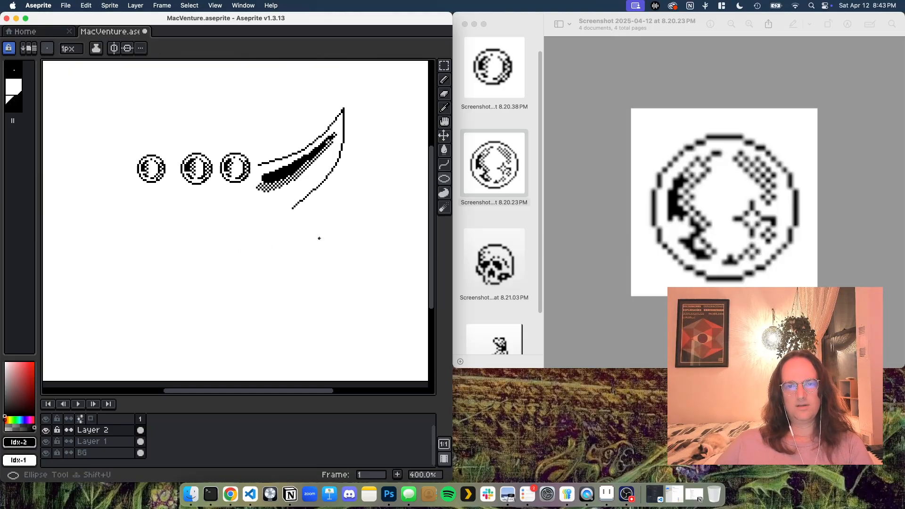
pyautogui.moveTo(202, 233); pyautogui.dragTo(256, 296)
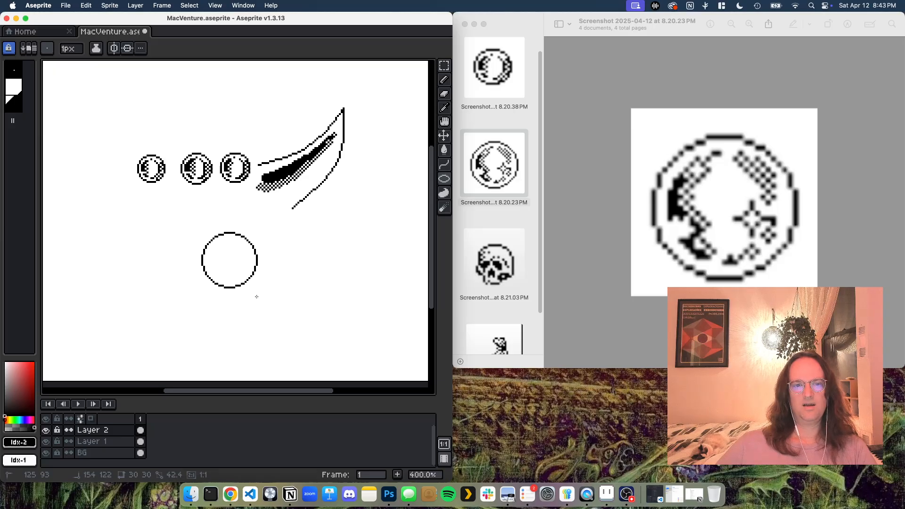
pyautogui.moveTo(257, 296); pyautogui.dragTo(258, 299)
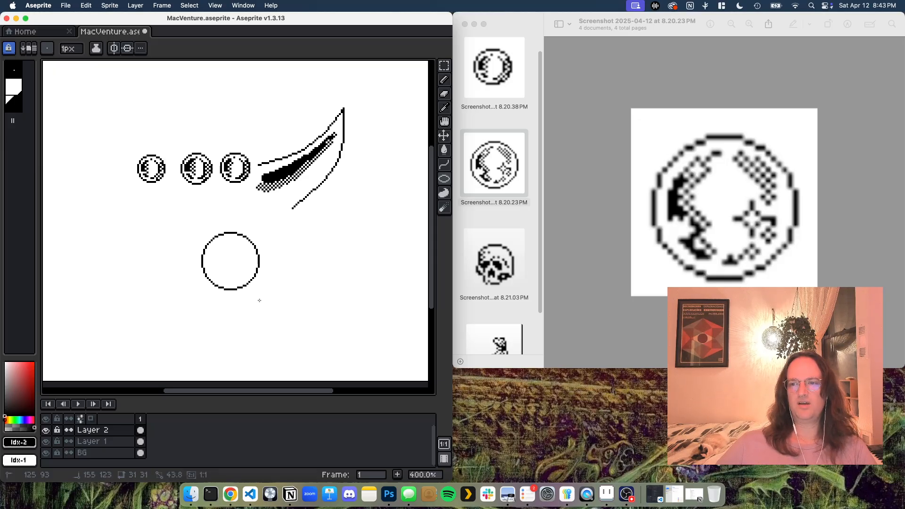
pyautogui.moveTo(260, 301); pyautogui.dragTo(259, 300)
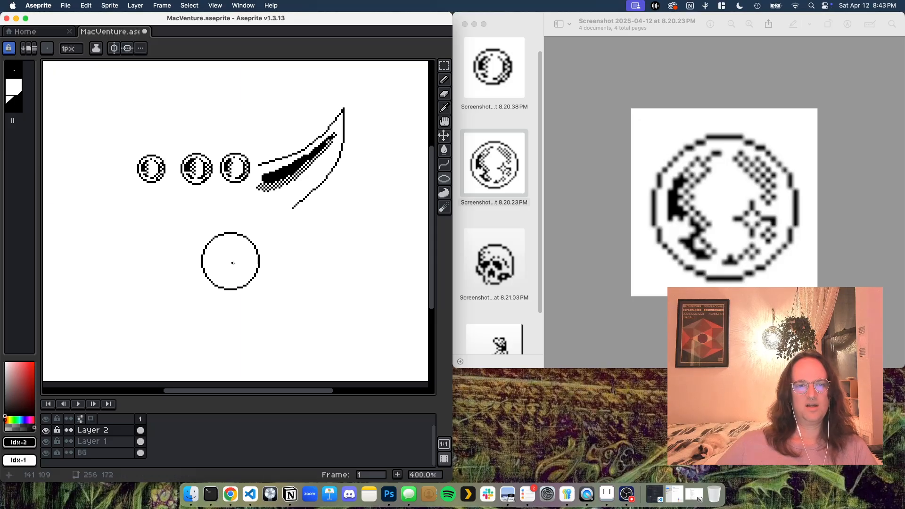
# With a 2 px black pencil, paint a broken crescent shadow inside the circle's left edge, ending in a small block near its bottom.
pyautogui.scroll(-2, 233, 264)
pyautogui.scroll(2, 234, 265)
pyautogui.scroll(1, 239, 270)
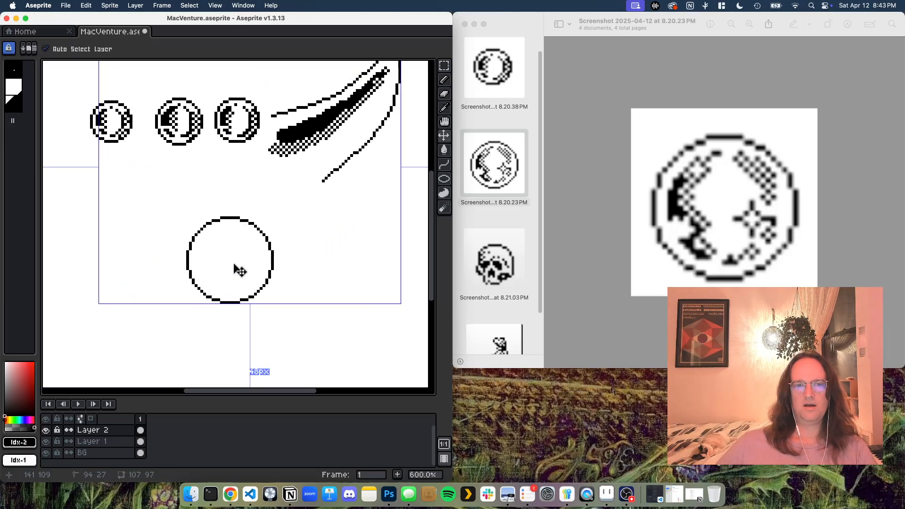
pyautogui.scroll(1, 240, 270)
pyautogui.scroll(1, 240, 270)
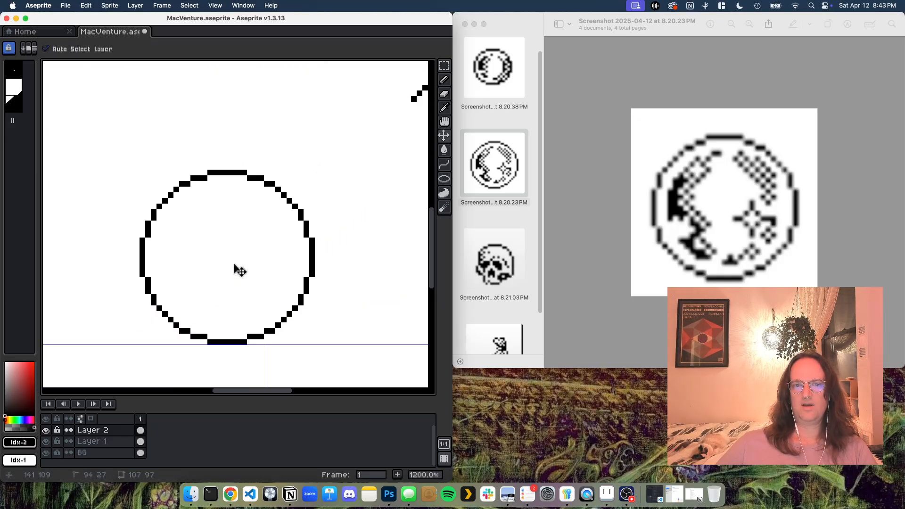
pyautogui.scroll(-1, 239, 270)
pyautogui.press('b')
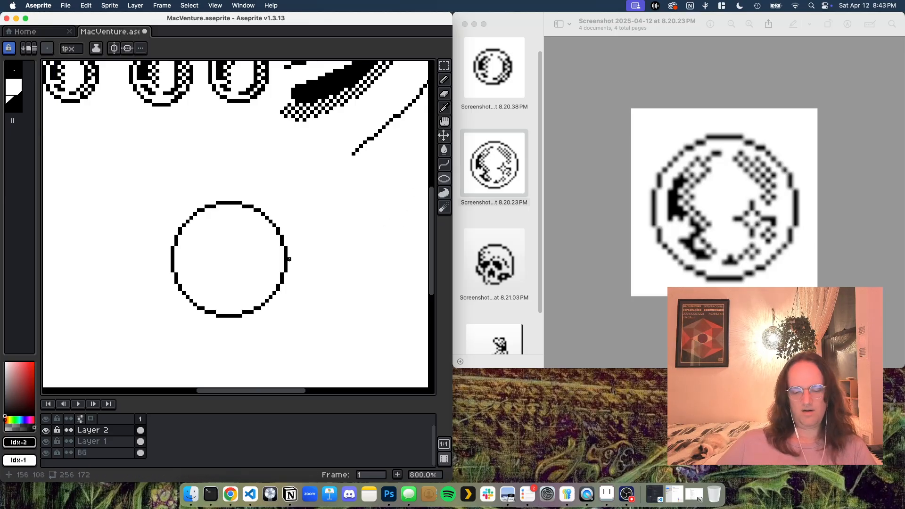
pyautogui.press('b')
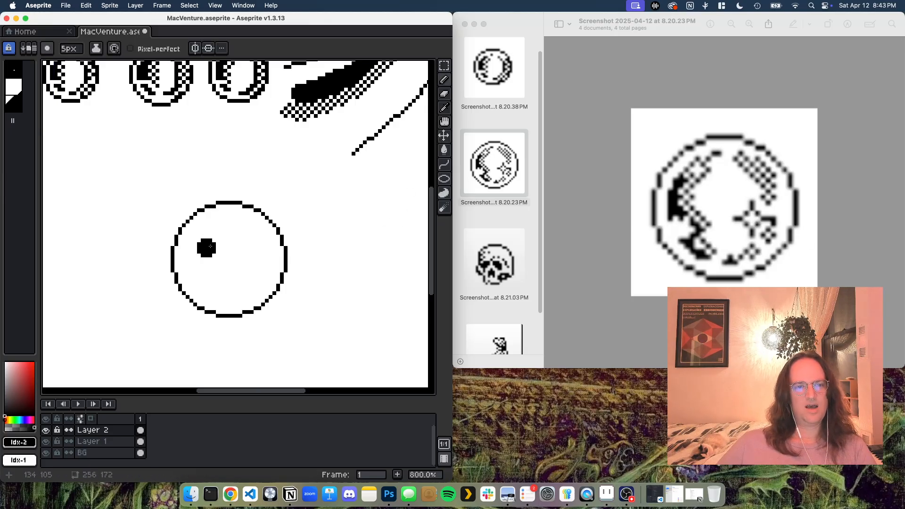
pyautogui.scroll(1, 215, 247)
pyautogui.press('-')
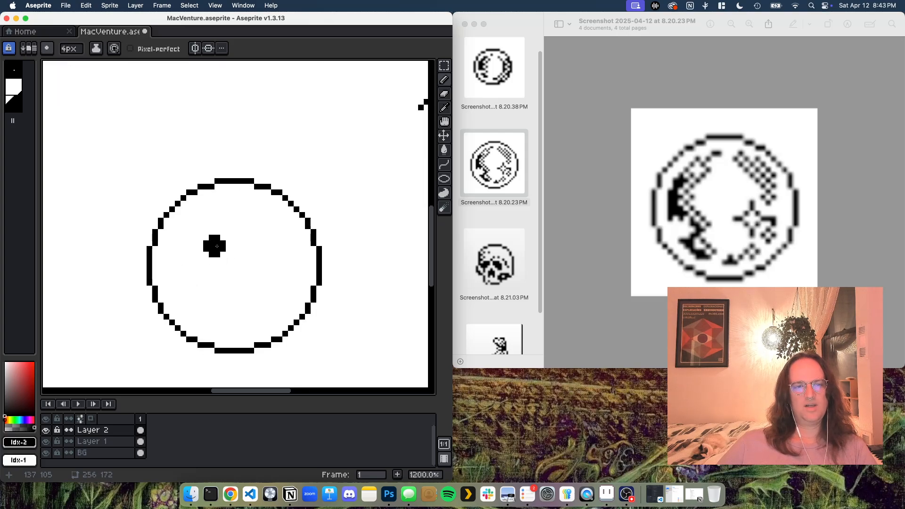
pyautogui.press('-')
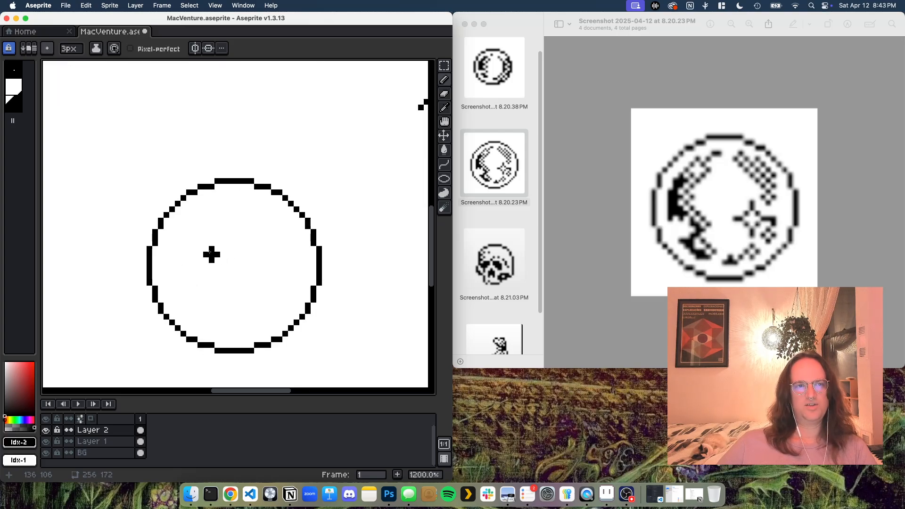
pyautogui.press('-')
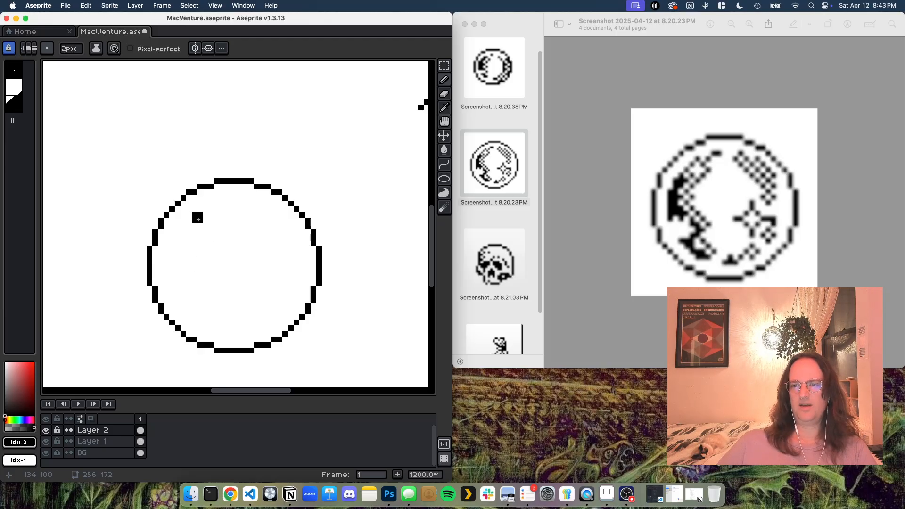
pyautogui.moveTo(198, 213)
pyautogui.mouseDown()
pyautogui.moveTo(178, 234)
pyautogui.moveTo(168, 277)
pyautogui.moveTo(190, 316)
pyautogui.moveTo(230, 334)
pyautogui.mouseUp()
pyautogui.click(220, 331)
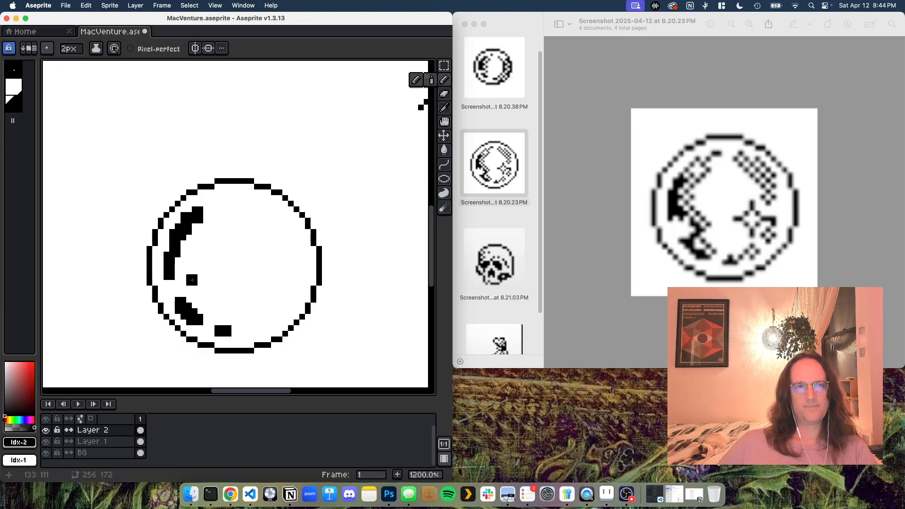
# Using a 1 px pencil in the transparent colour, trim the bottom block into a small peak and shorten the crescent's upper tip.
pyautogui.keyDown('alt'); pyautogui.click(198, 274); pyautogui.keyUp('alt')
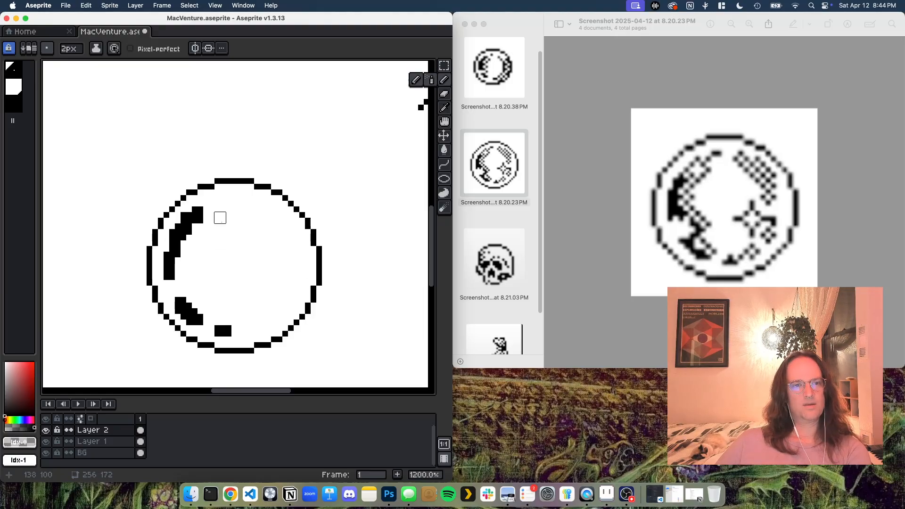
pyautogui.press('-')
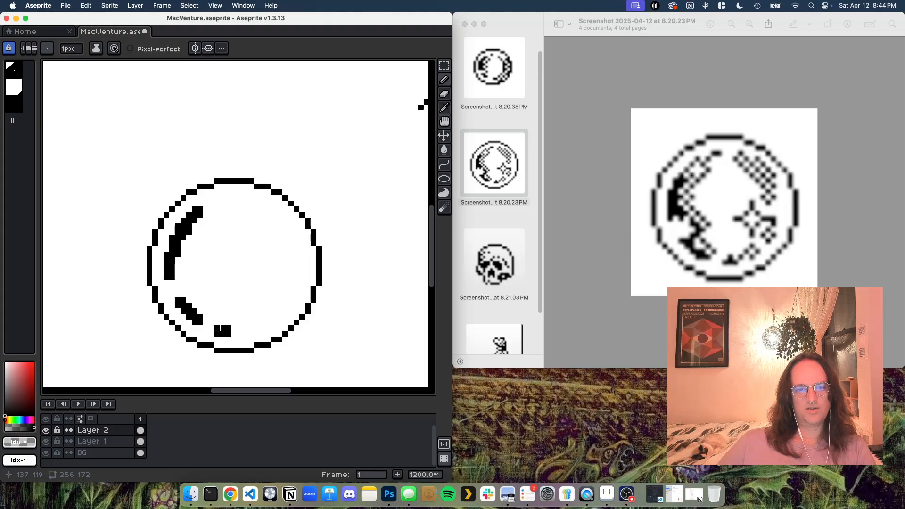
pyautogui.rightClick(217, 328)
pyautogui.rightClick(228, 328)
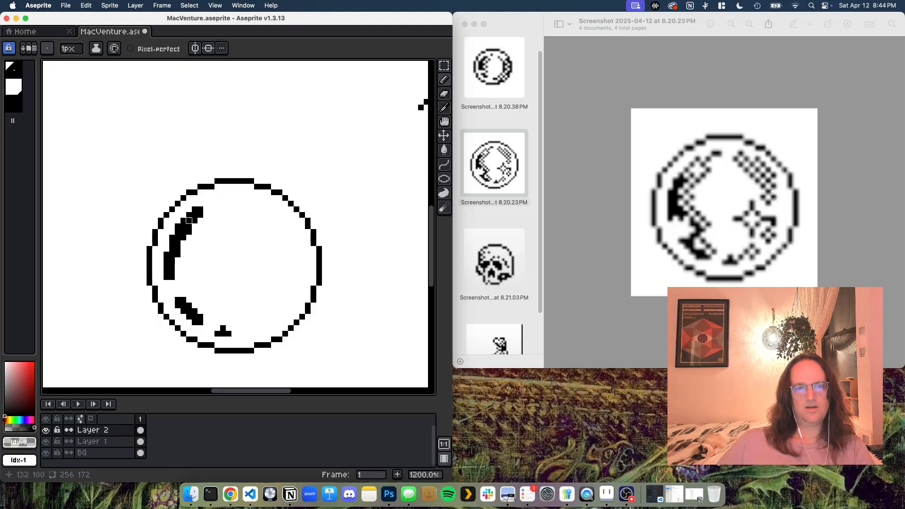
pyautogui.moveTo(189, 220); pyautogui.dragTo(204, 212)
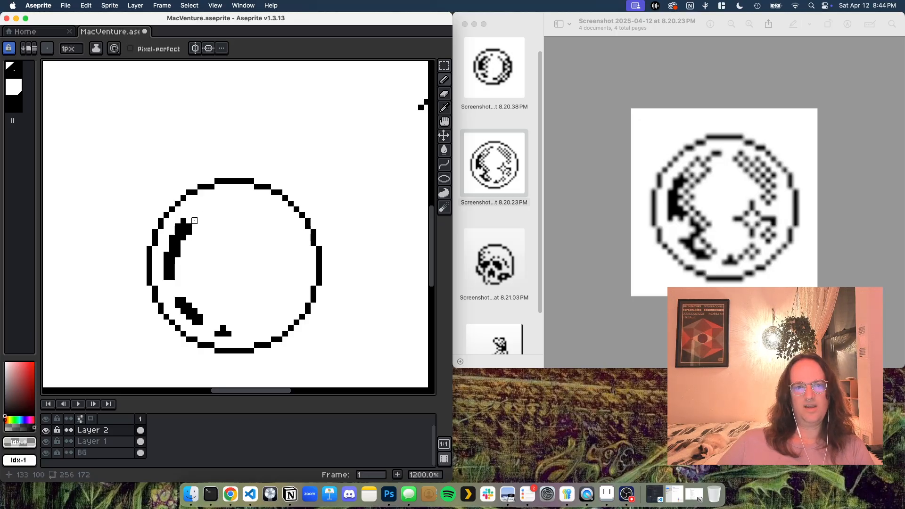
pyautogui.click(189, 227)
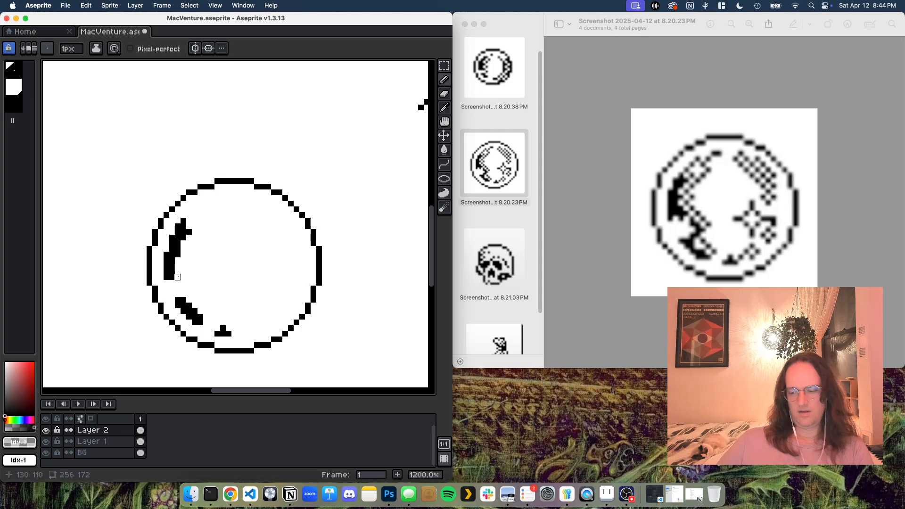
# Switch back to black and add single pixels around the lower end of the crescent's upper segment to give it a flared edge.
pyautogui.press(']')
pyautogui.press(']')
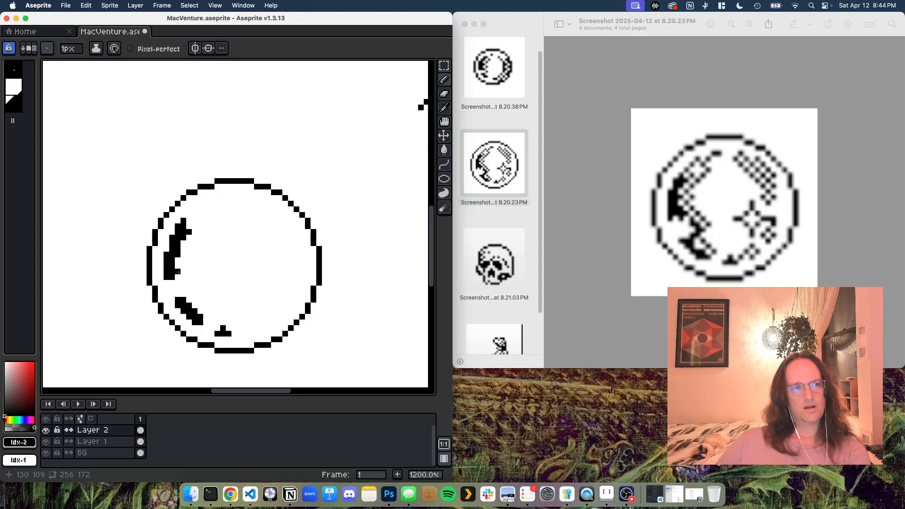
pyautogui.press(']')
pyautogui.press(']')
pyautogui.press(']')
pyautogui.moveTo(178, 271); pyautogui.dragTo(178, 277)
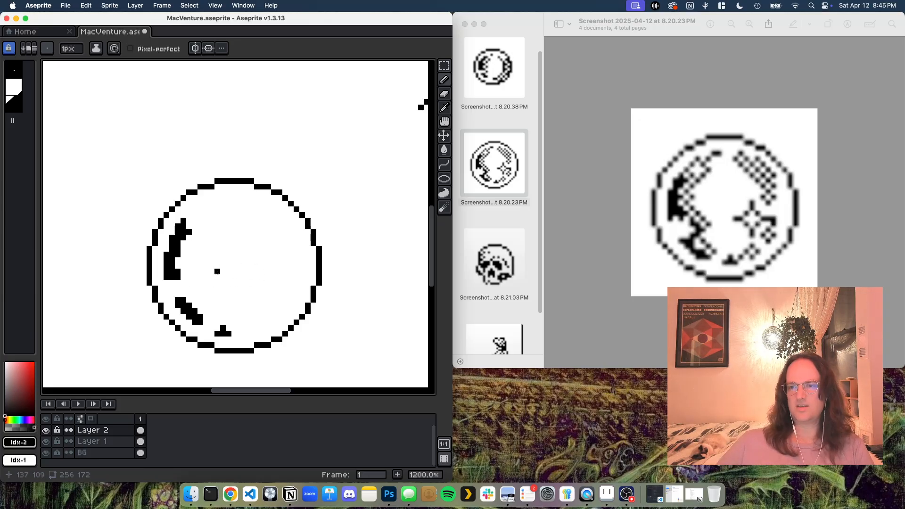
pyautogui.click(168, 283)
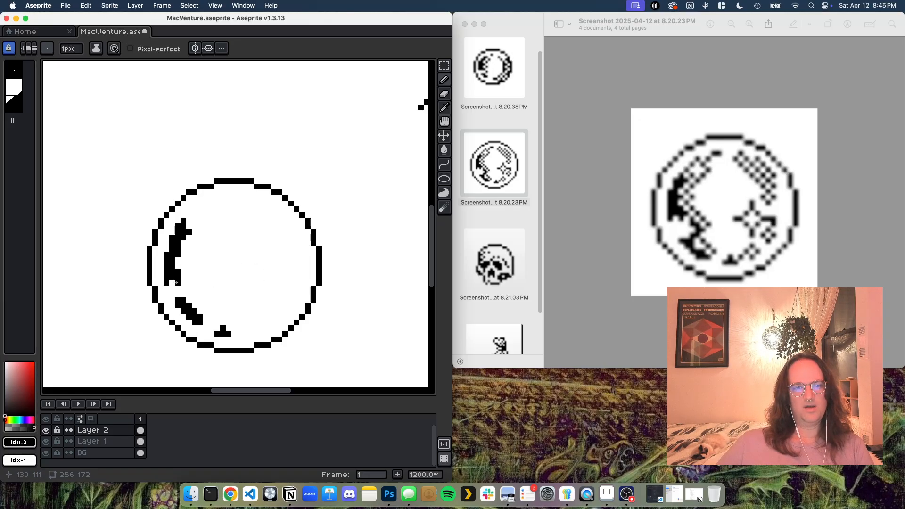
pyautogui.click(183, 276)
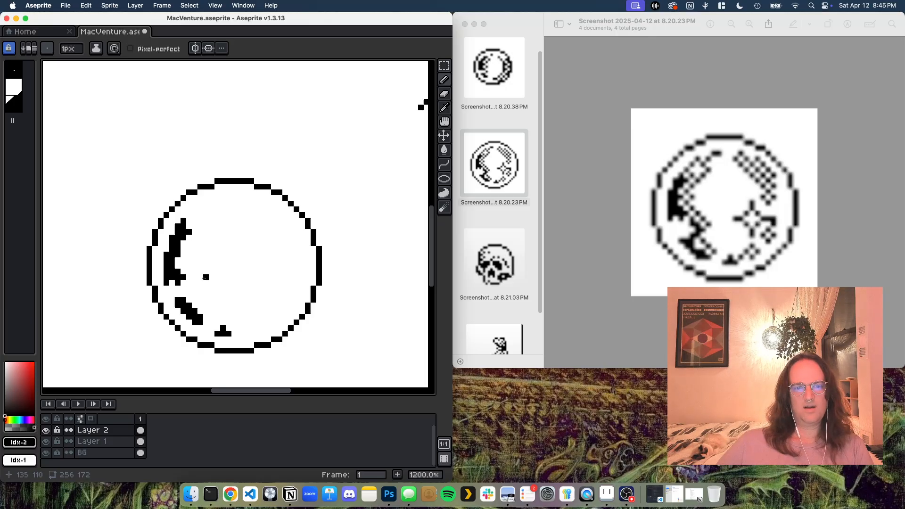
pyautogui.press('+')
pyautogui.press('+')
pyautogui.press('+')
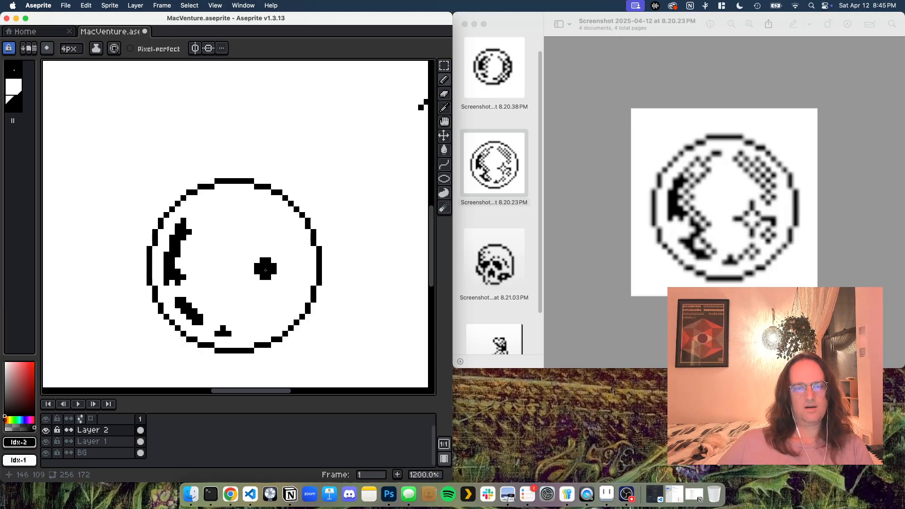
pyautogui.scroll(-8, 266, 269)
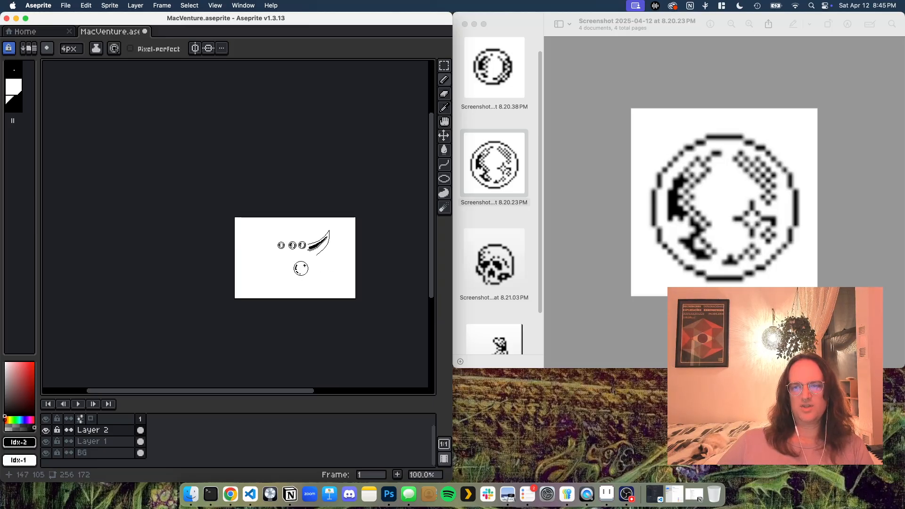
pyautogui.scroll(6, 319, 283)
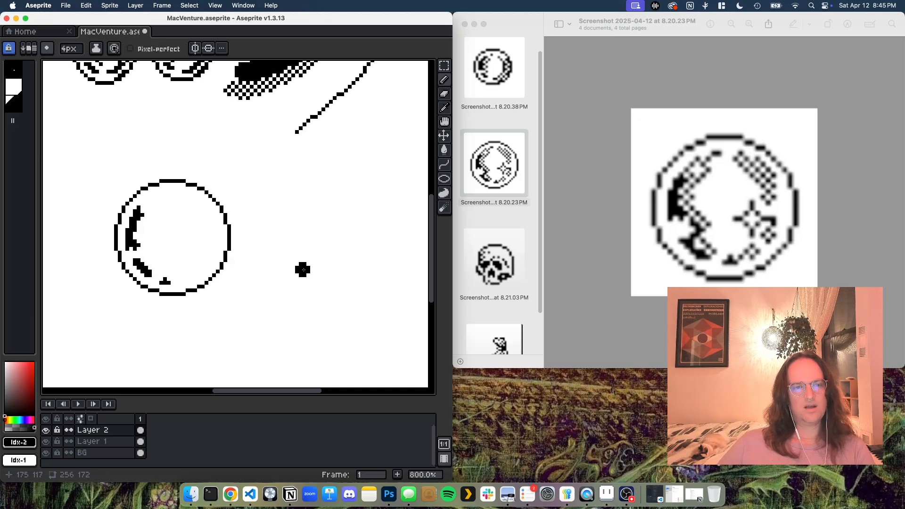
# With the stored dither brush, pattern aligned to source, stipple along the inner edge of the orb's crescent shadow down to the bottom peak.
pyautogui.hotkey('alt', '1')
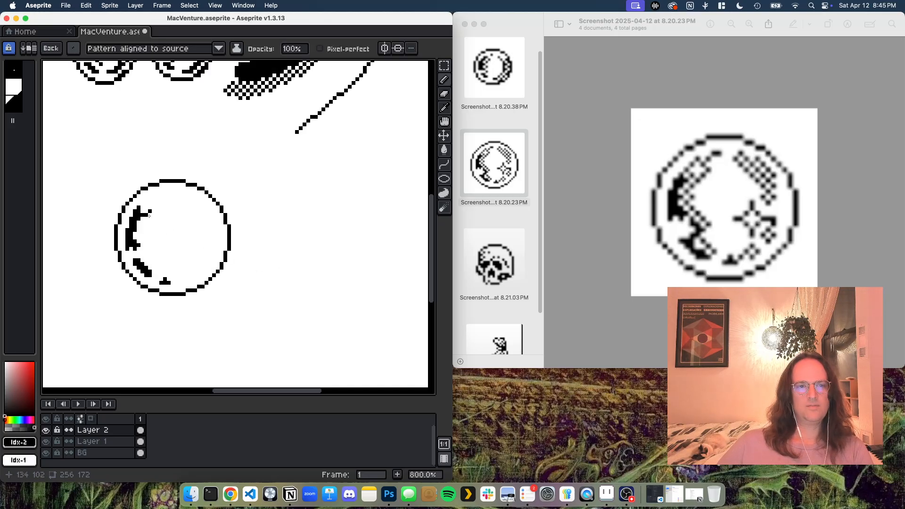
pyautogui.moveTo(152, 201)
pyautogui.mouseDown()
pyautogui.moveTo(147, 242)
pyautogui.moveTo(141, 199)
pyautogui.mouseUp()
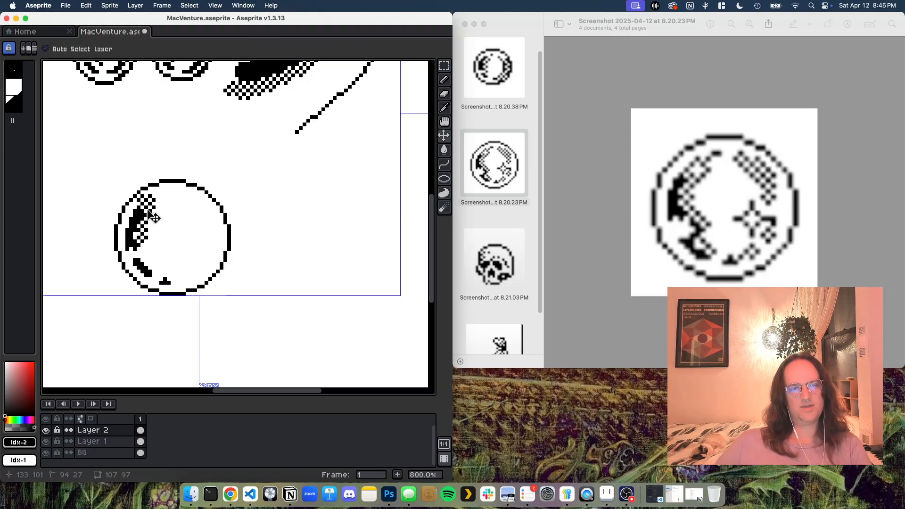
pyautogui.press('super+z')
pyautogui.moveTo(146, 206); pyautogui.dragTo(145, 241)
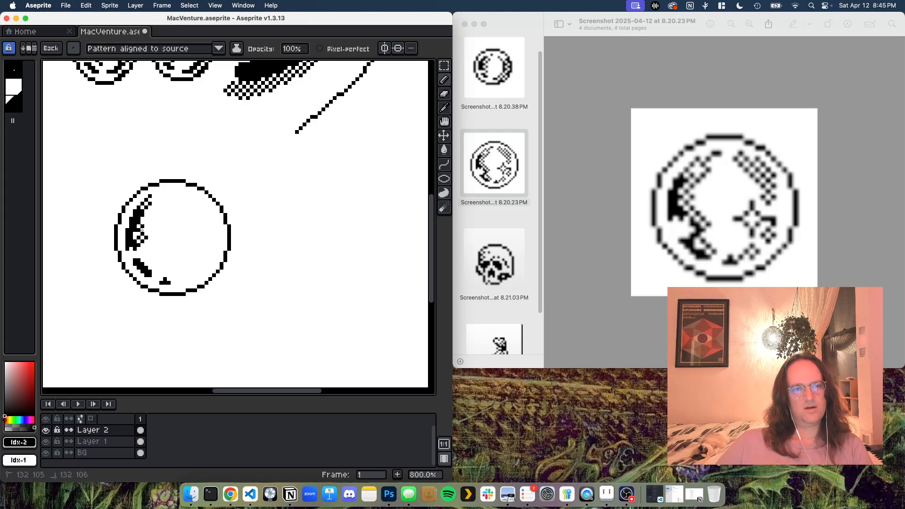
pyautogui.click(148, 211)
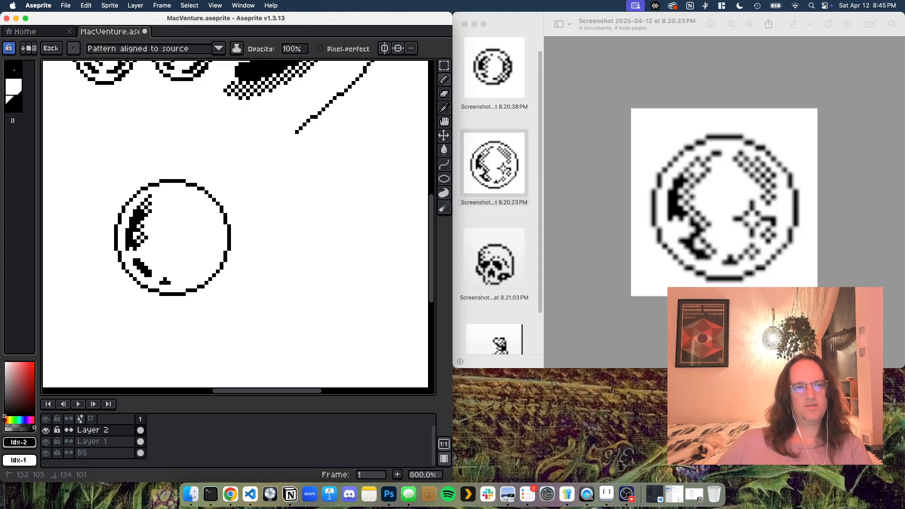
pyautogui.moveTo(145, 218); pyautogui.dragTo(142, 234)
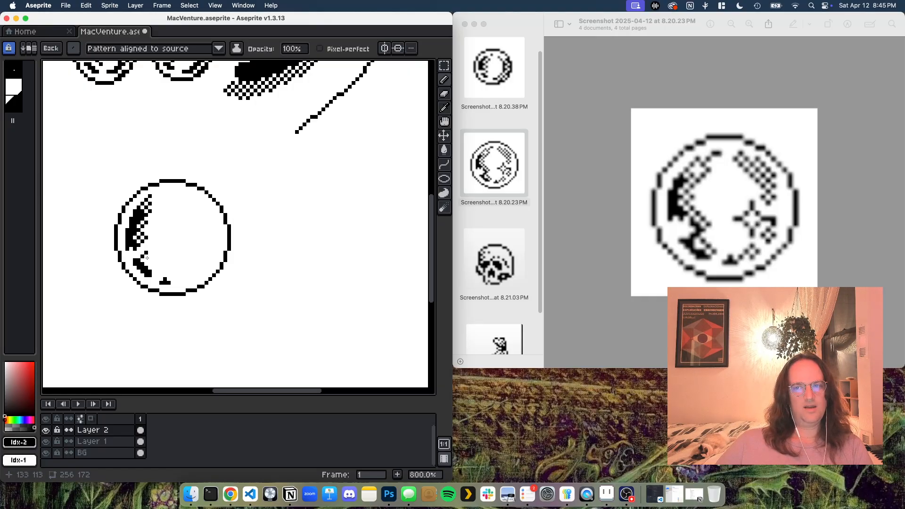
pyautogui.moveTo(146, 253); pyautogui.dragTo(172, 286)
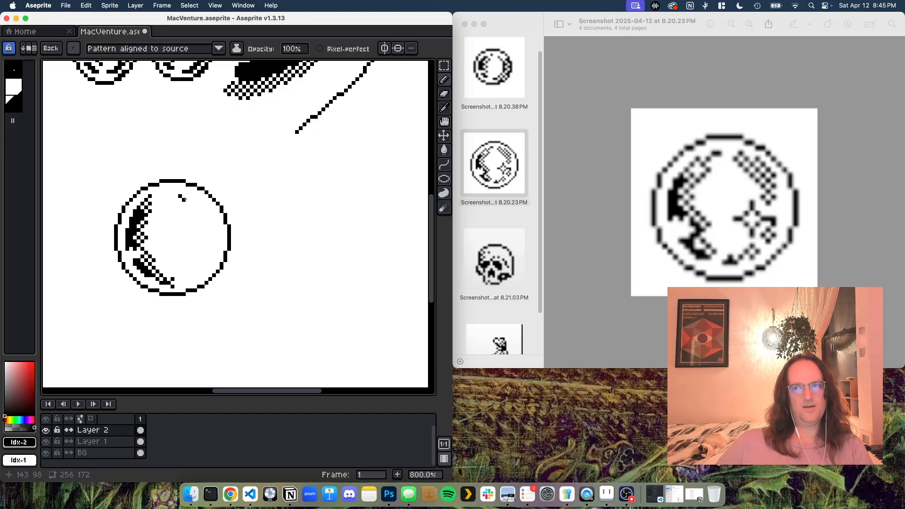
# Paint a dithered band inside the circle's upper-right edge and scattered dither pixels along its right and lower-right inside.
pyautogui.click(183, 200)
pyautogui.moveTo(183, 199)
pyautogui.mouseDown()
pyautogui.moveTo(216, 230)
pyautogui.moveTo(183, 204)
pyautogui.moveTo(194, 211)
pyautogui.mouseUp()
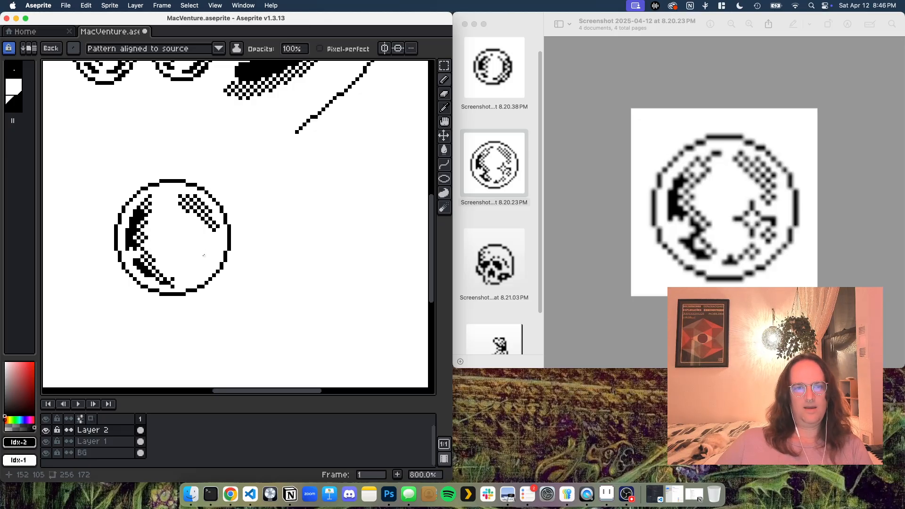
pyautogui.moveTo(211, 250); pyautogui.dragTo(198, 275)
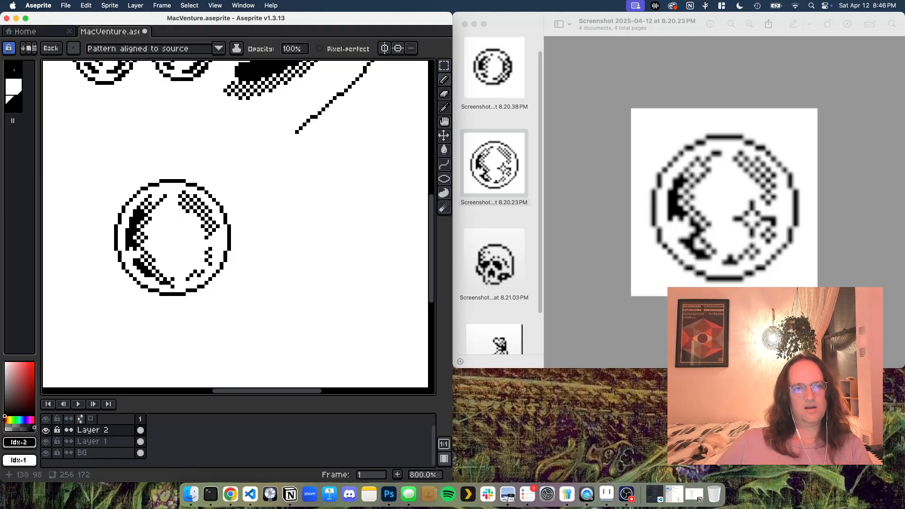
pyautogui.click(173, 256)
pyautogui.click(168, 259)
pyautogui.click(188, 242)
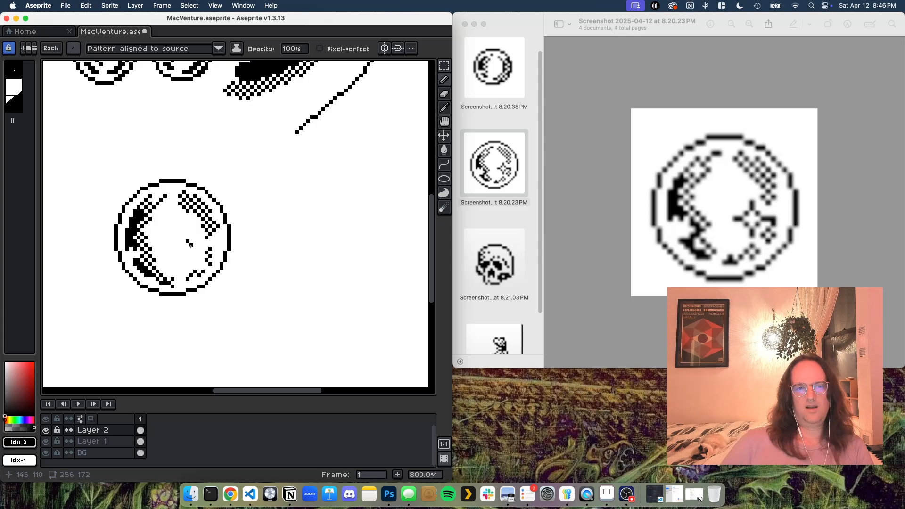
# Add a new layer above Layer 2 and activate the 1 px Pencil.
pyautogui.scroll(-5, 190, 245)
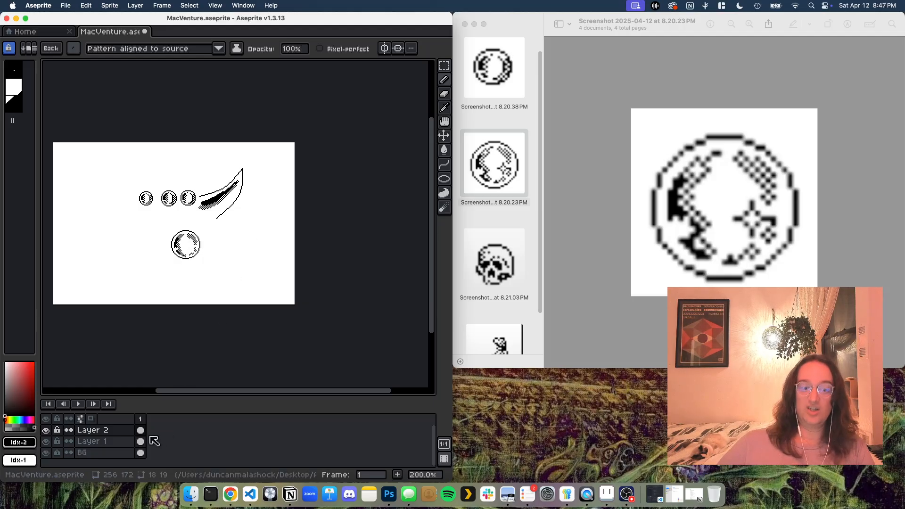
pyautogui.hotkey('shift', 'n')
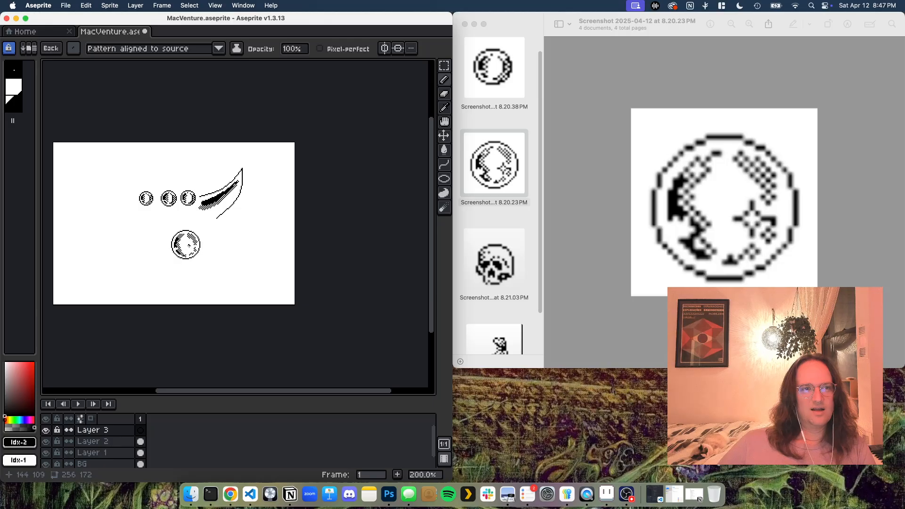
pyautogui.press('b')
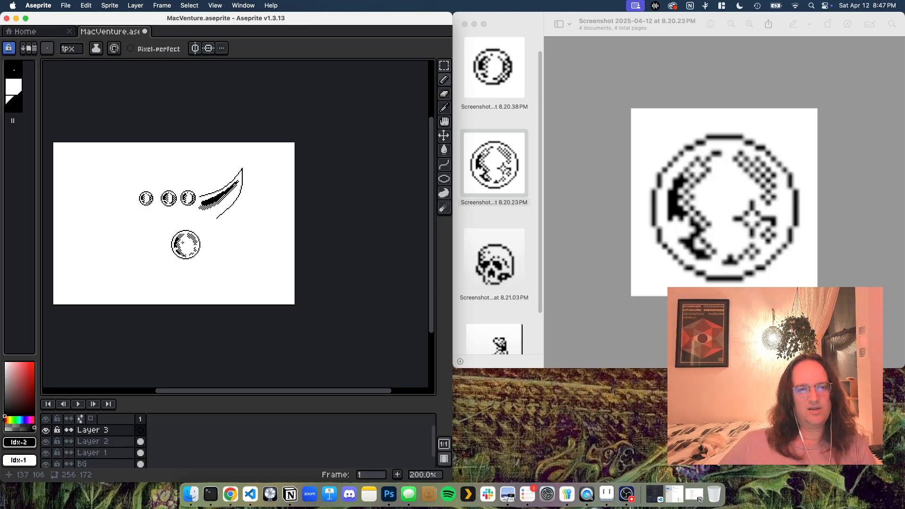
# On the new layer, draw a hollow four-pointed sparkle about 7 × 7 px near the orb's centre with the 1 px black pencil.
pyautogui.press('v')
pyautogui.scroll(3, 188, 247)
pyautogui.scroll(2, 190, 246)
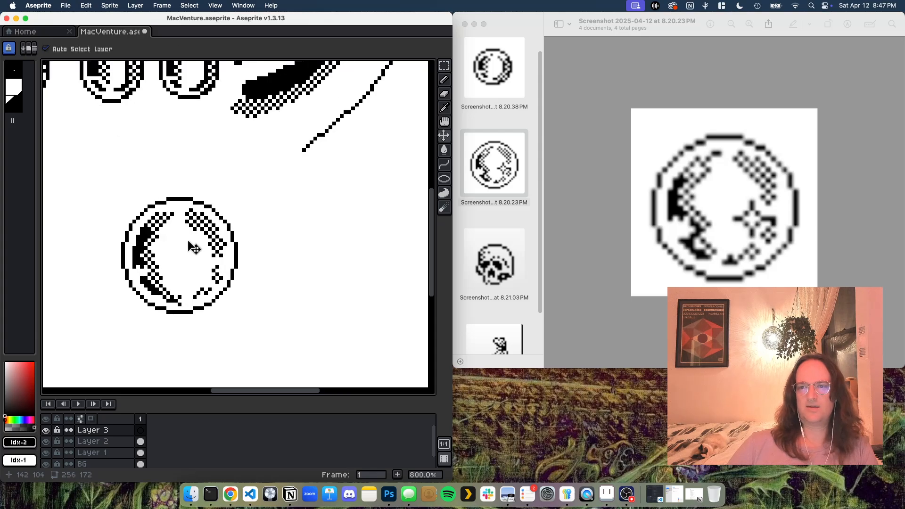
pyautogui.press('b')
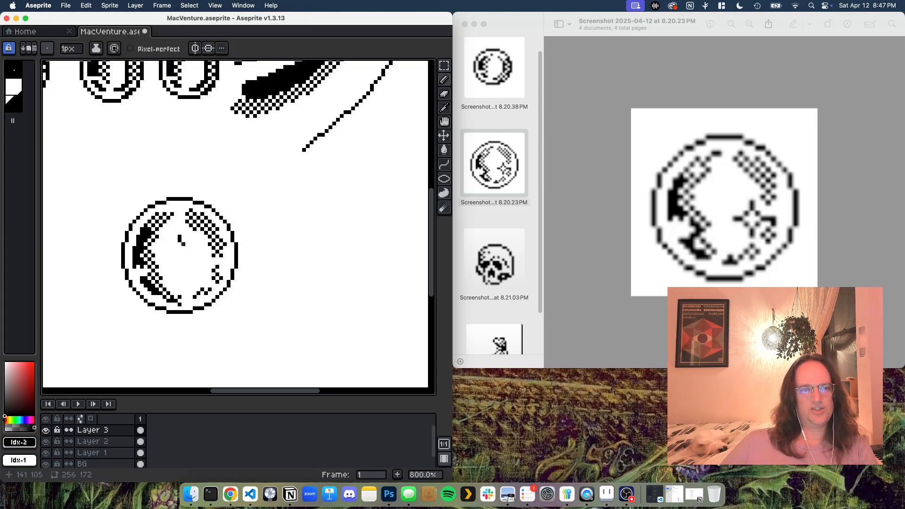
pyautogui.moveTo(179, 239)
pyautogui.mouseDown()
pyautogui.moveTo(189, 248)
pyautogui.moveTo(179, 258)
pyautogui.mouseUp()
pyautogui.click(183, 252)
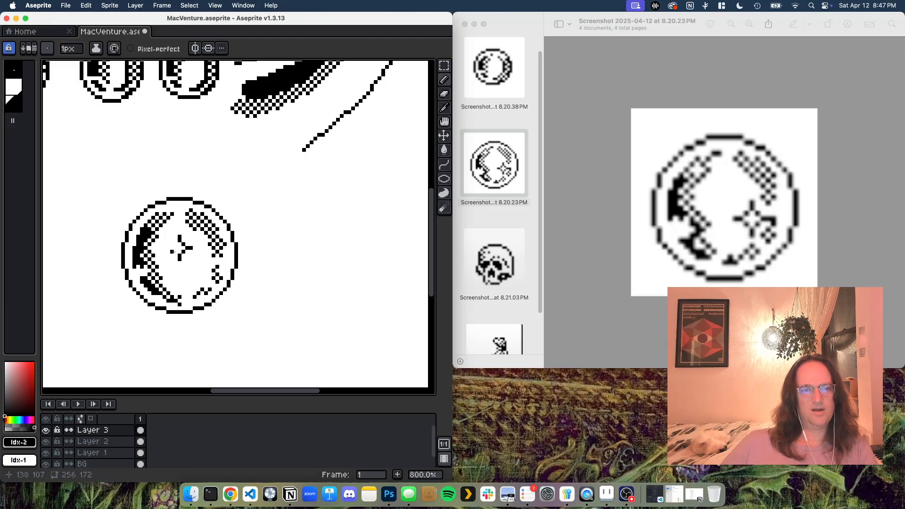
pyautogui.click(176, 251)
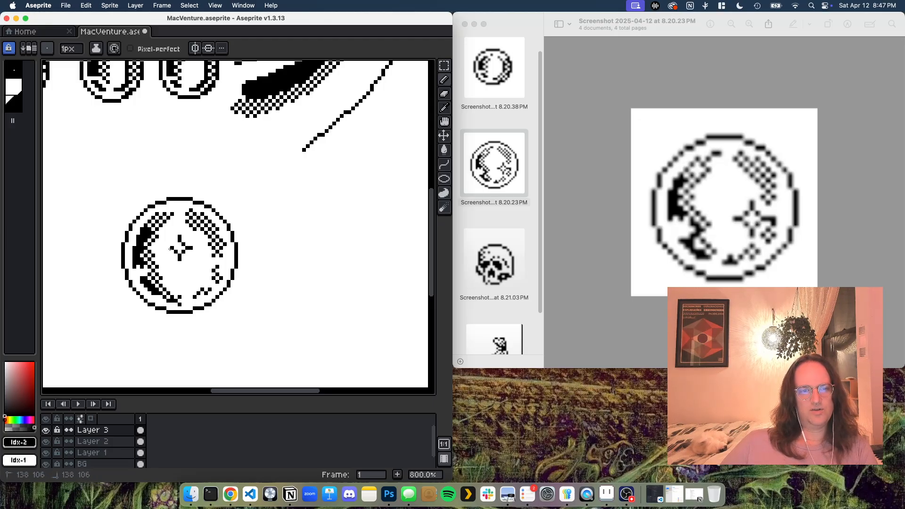
pyautogui.press('super+z')
pyautogui.click(168, 247)
pyautogui.click(171, 248)
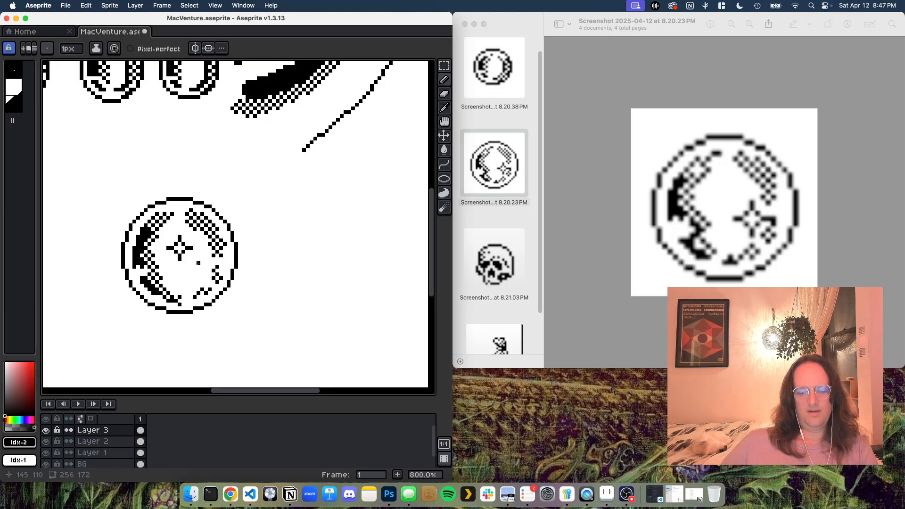
# Select the sparkle with a 7 × 7 px marquee and move it to the orb's lower-right area, over the dither pixels.
pyautogui.press('m')
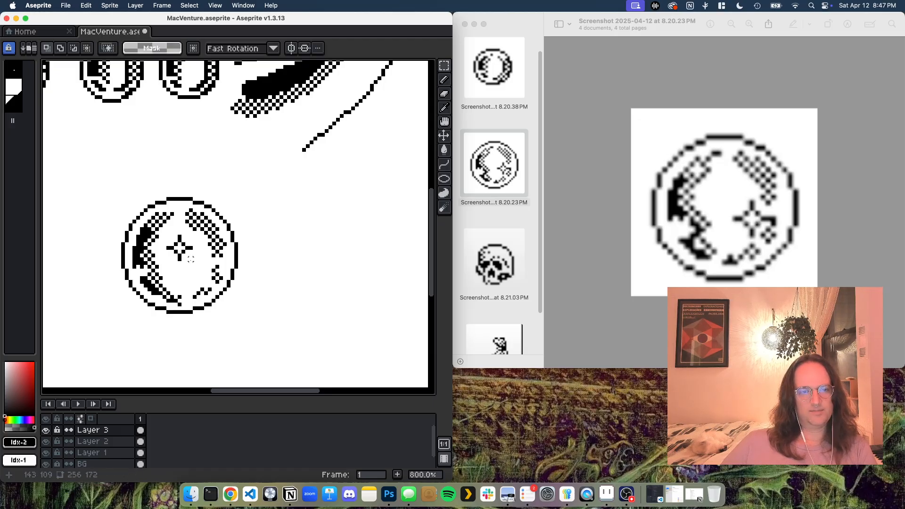
pyautogui.moveTo(191, 259); pyautogui.dragTo(167, 235)
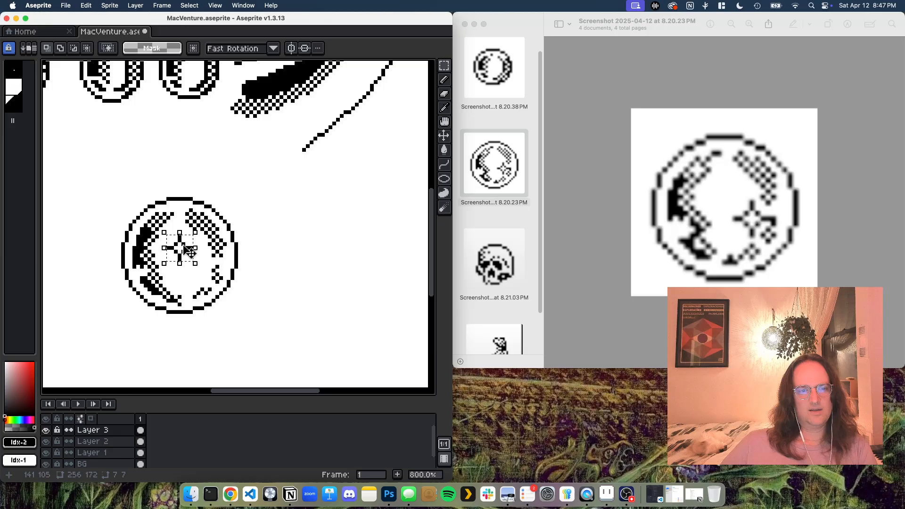
pyautogui.moveTo(189, 251); pyautogui.dragTo(210, 275)
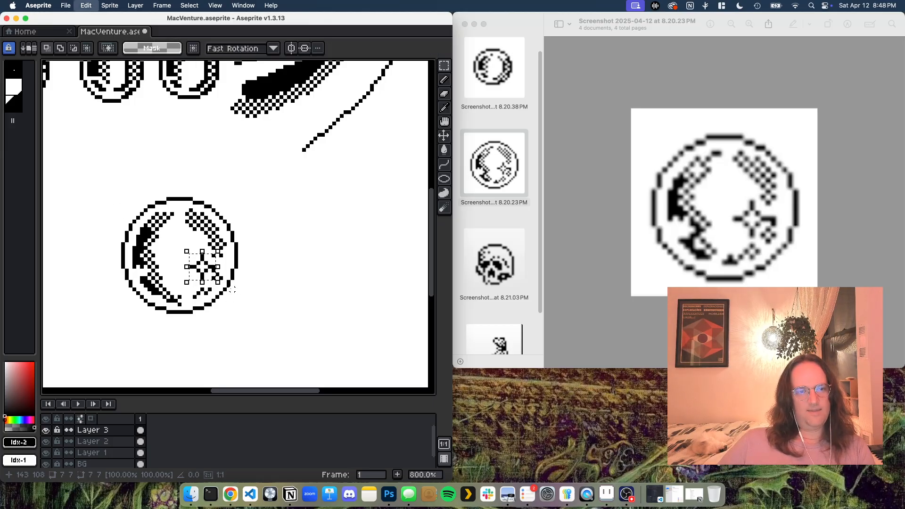
# Duplicate the sparkle outside the orb on its right, and erase the copy's four tips with the 1 px transparent pencil to leave a diamond.
pyautogui.moveTo(212, 278); pyautogui.dragTo(285, 259)
pyautogui.click(331, 261)
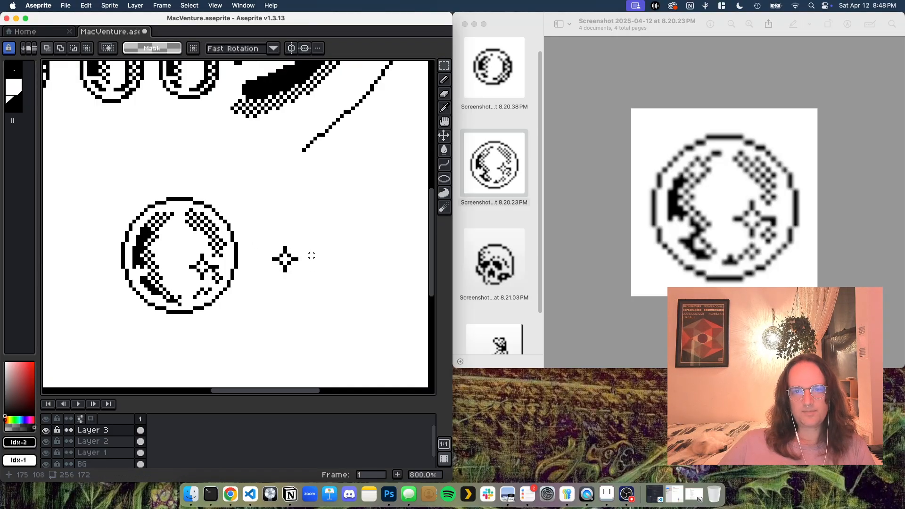
pyautogui.press(']')
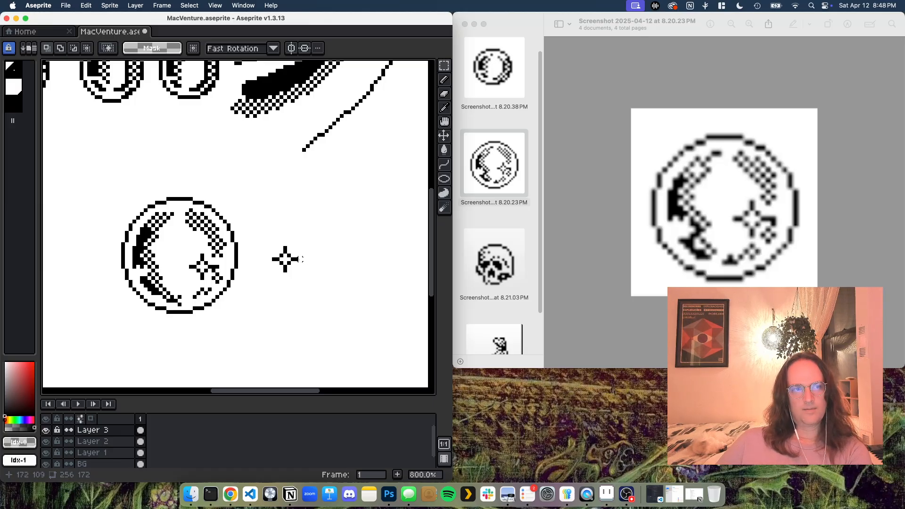
pyautogui.press('b')
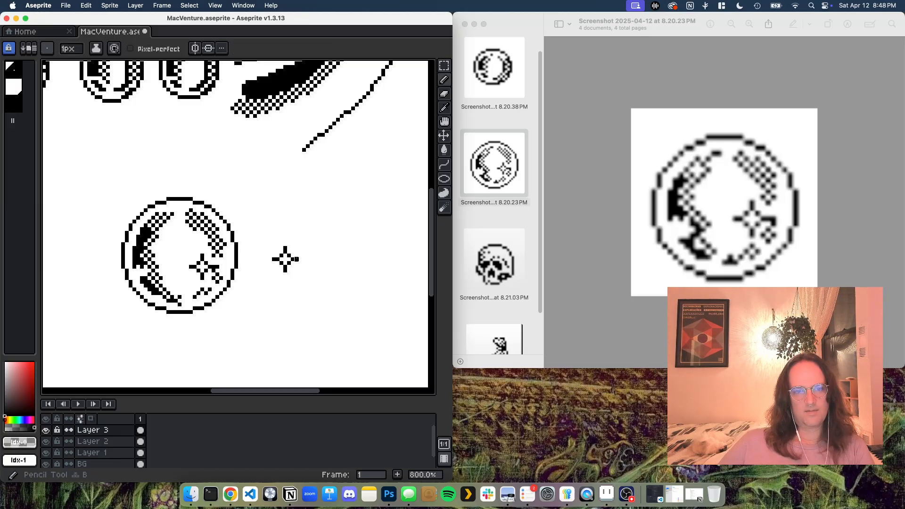
pyautogui.click(296, 259)
pyautogui.click(285, 248)
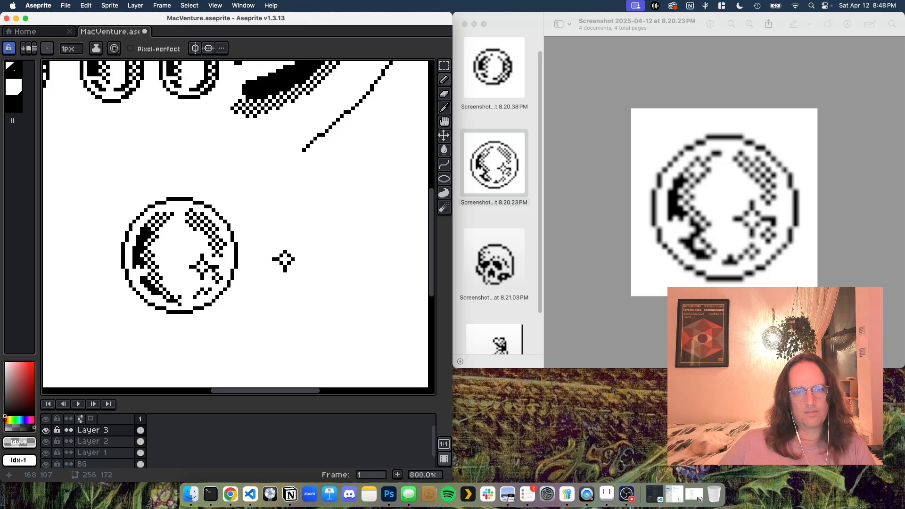
pyautogui.click(274, 259)
pyautogui.click(285, 270)
pyautogui.press('m')
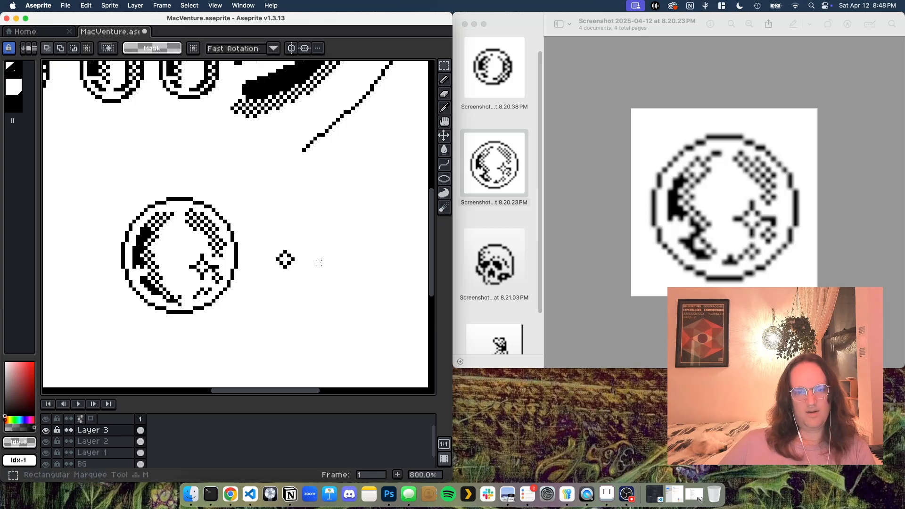
pyautogui.moveTo(293, 267); pyautogui.dragTo(277, 248)
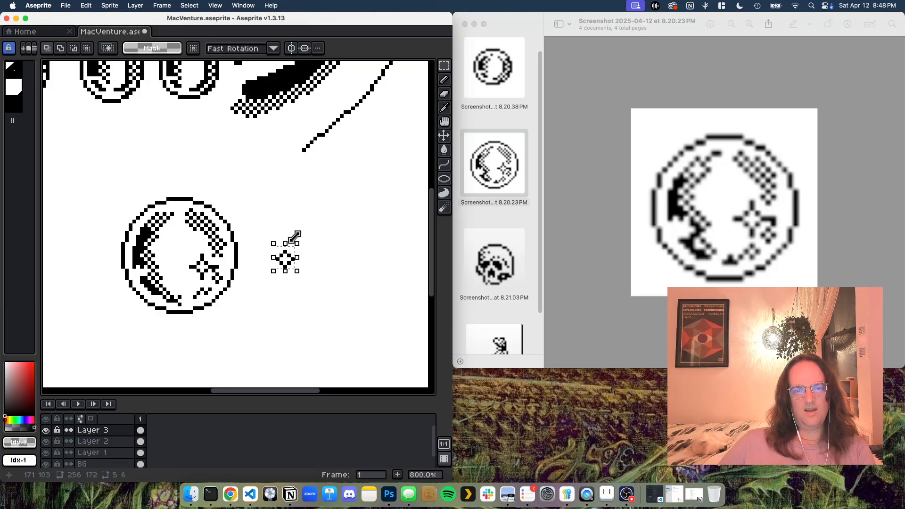
pyautogui.press('super+d')
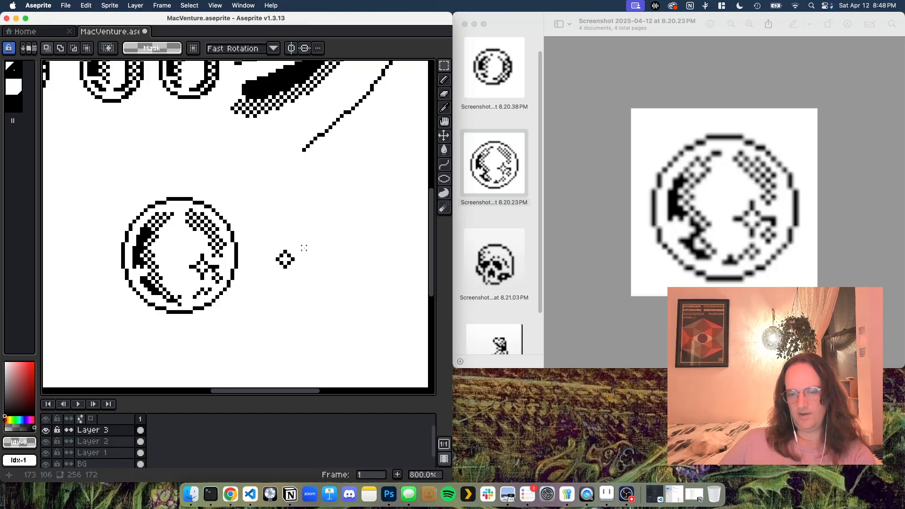
# Set the foreground colour to white and activate the 1 px Pencil for working on the small diamond beside the orb.
pyautogui.press(']')
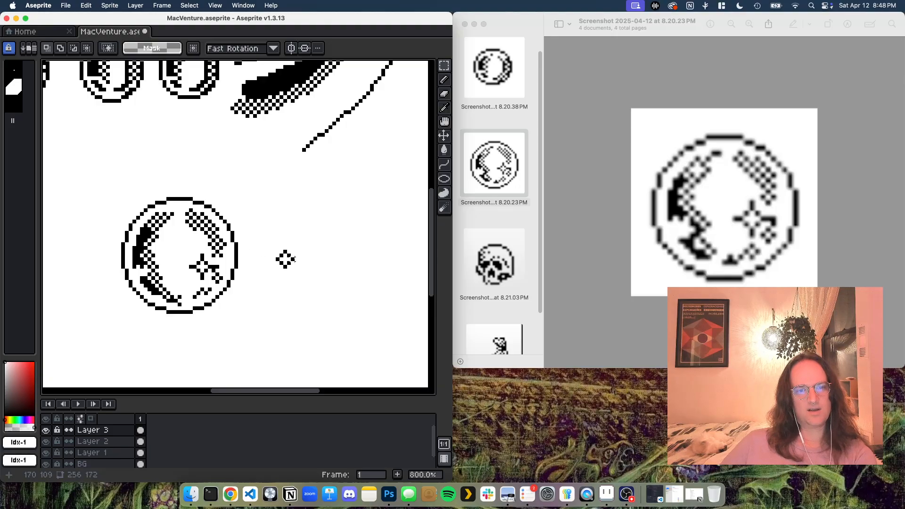
pyautogui.press('b')
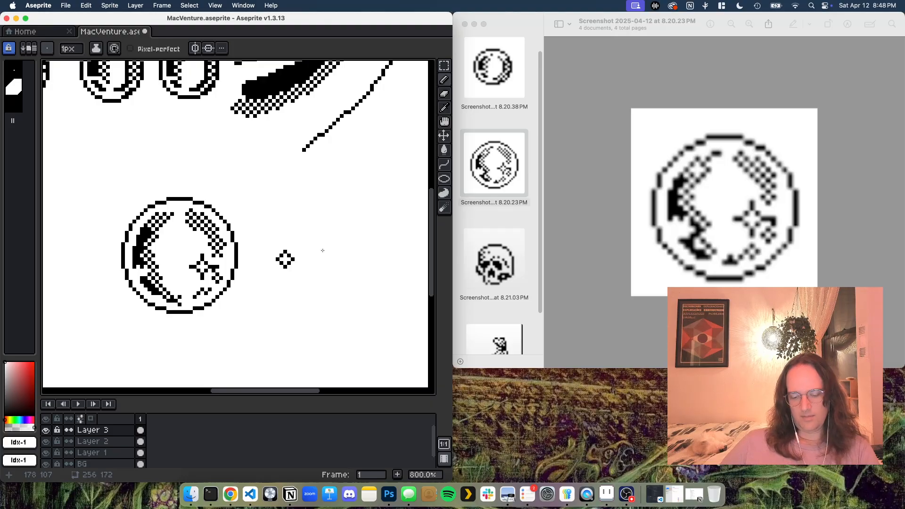
# Move the 5×5 pixel diamond from the blank canvas beside the large orb into its upper-left shading at 132, 97 and deselect it.
pyautogui.press('m')
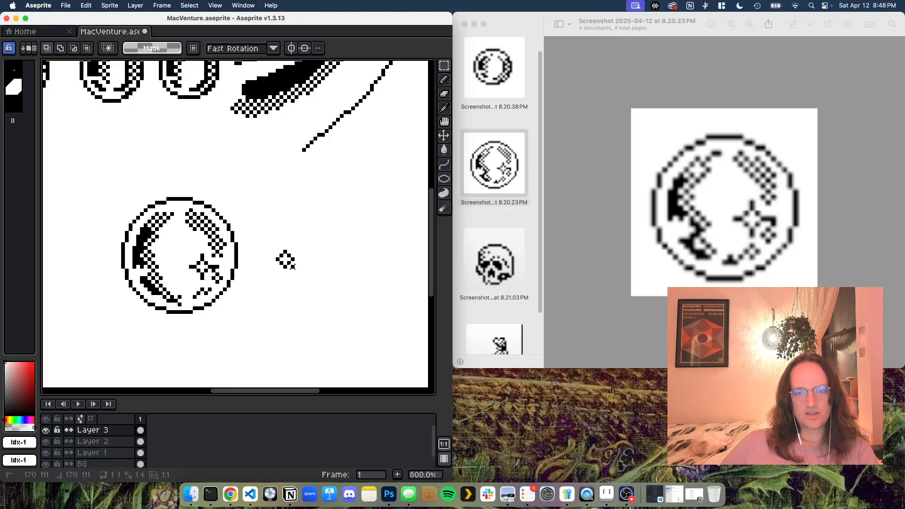
pyautogui.moveTo(292, 269)
pyautogui.mouseDown()
pyautogui.moveTo(277, 255)
pyautogui.moveTo(168, 234)
pyautogui.moveTo(161, 223)
pyautogui.mouseUp()
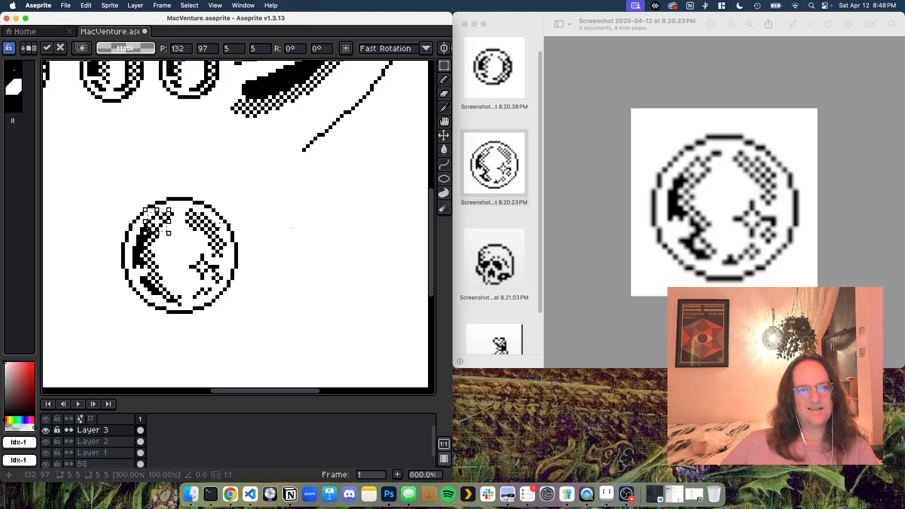
pyautogui.press('Return')
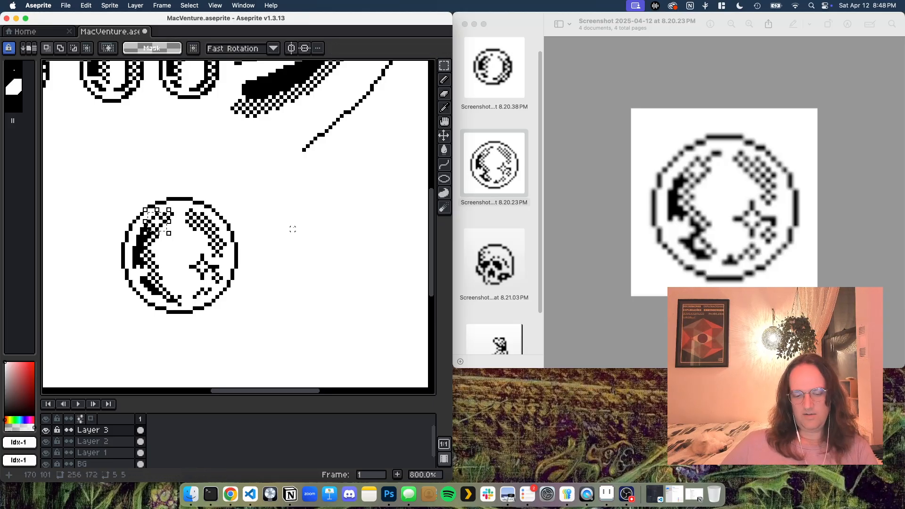
pyautogui.press('super+d')
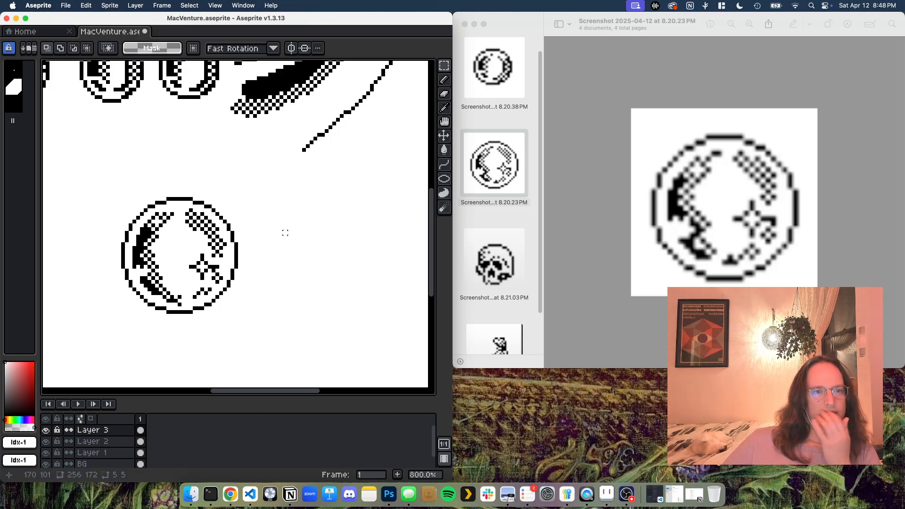
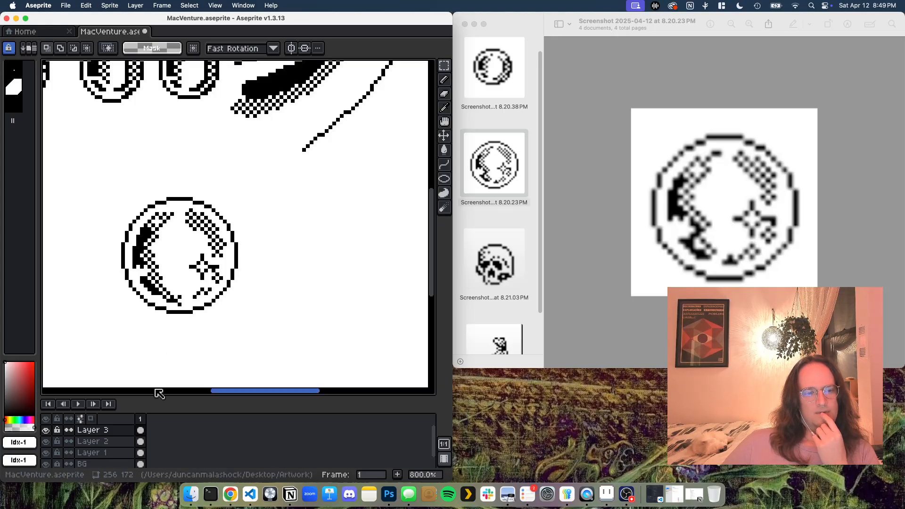
pyautogui.click(46, 430)
pyautogui.click(46, 430)
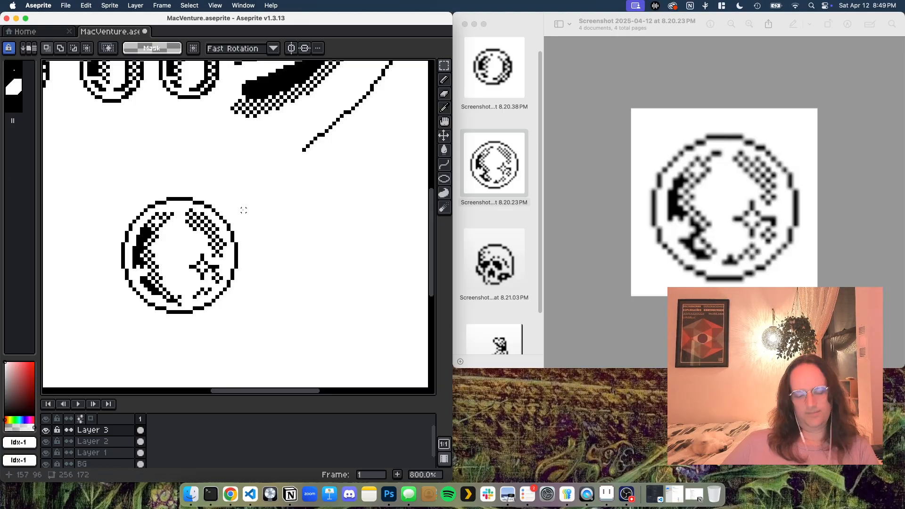
# On Layer 3, reposition the 5×5 diamond in the orb's upper-left shading to 131, 98 and clear the selection.
pyautogui.press('b')
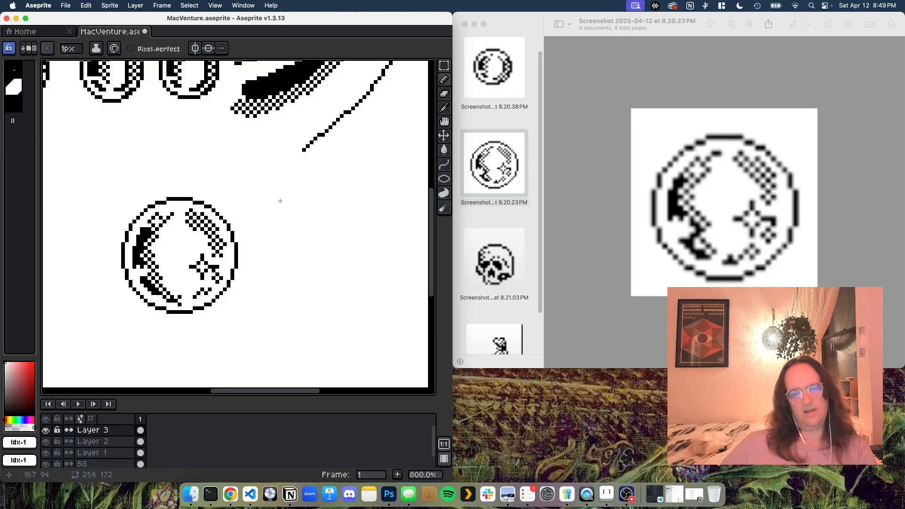
pyautogui.press('Down')
pyautogui.press('Up')
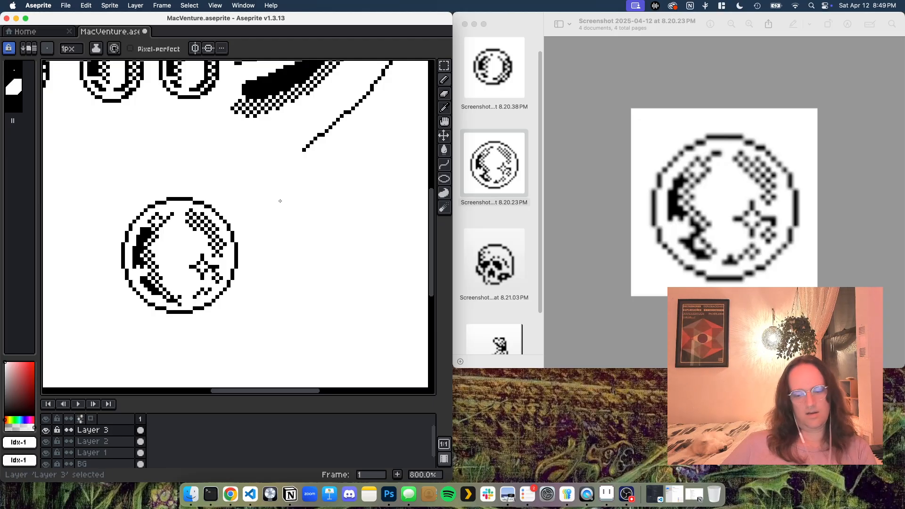
pyautogui.press('m')
pyautogui.press('Down')
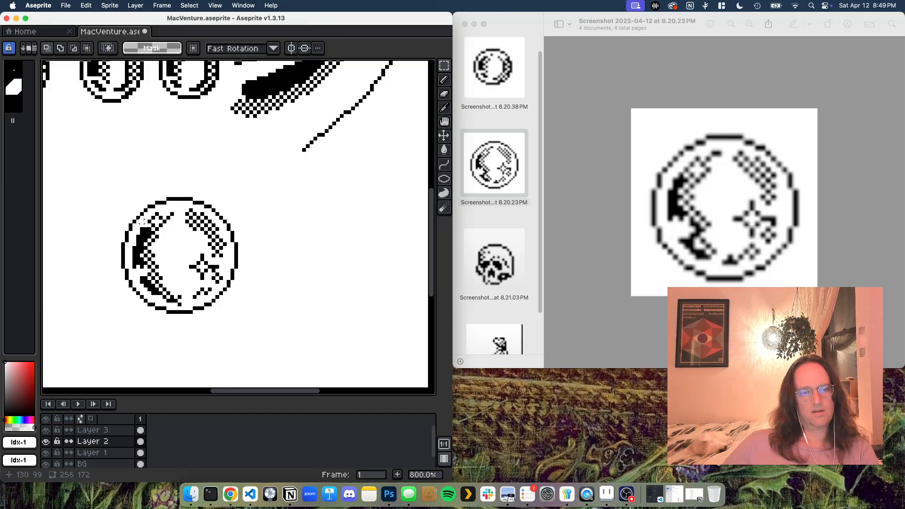
pyautogui.press('Up')
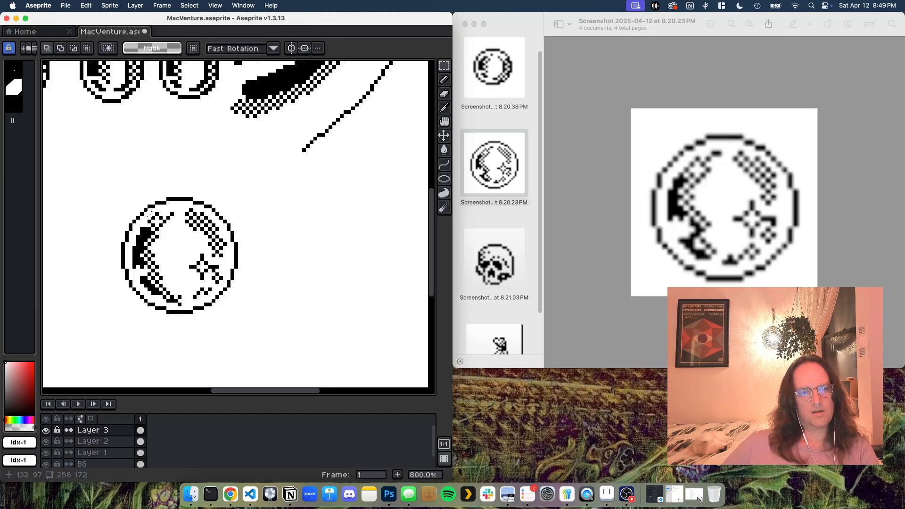
pyautogui.moveTo(150, 216); pyautogui.dragTo(165, 231)
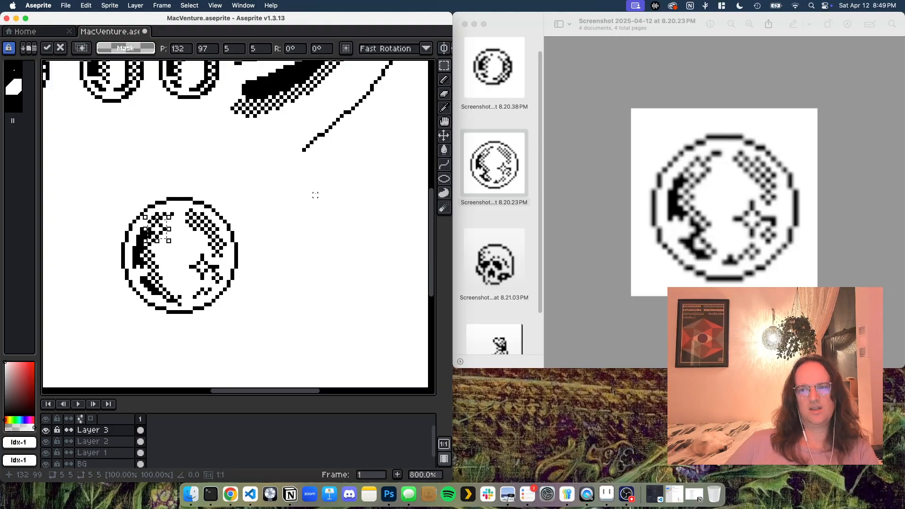
pyautogui.press('Left')
pyautogui.press('Up')
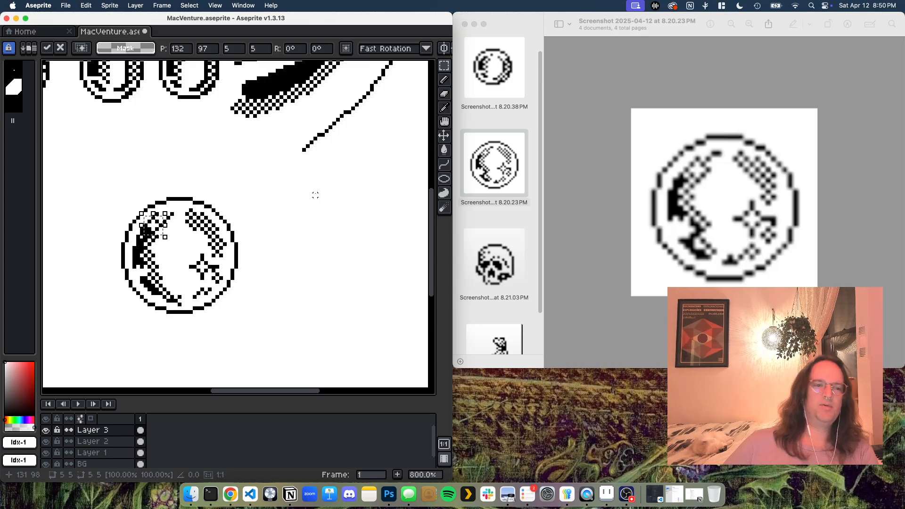
pyautogui.press('super+d')
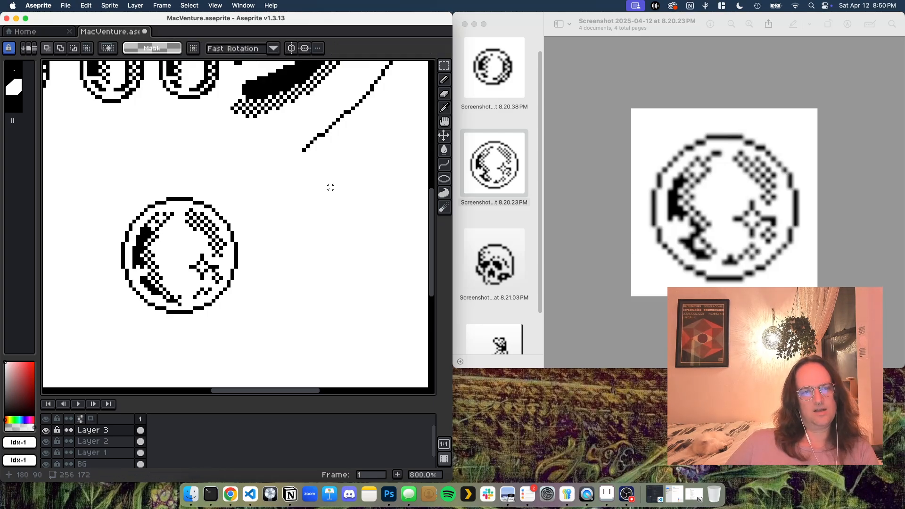
# Compare the orb's shading at 200% zoom with the reference orb in Preview, reduced to a similar small size.
pyautogui.press('super+minus')
pyautogui.press('super+minus')
pyautogui.press('super+minus')
pyautogui.press('super+minus')
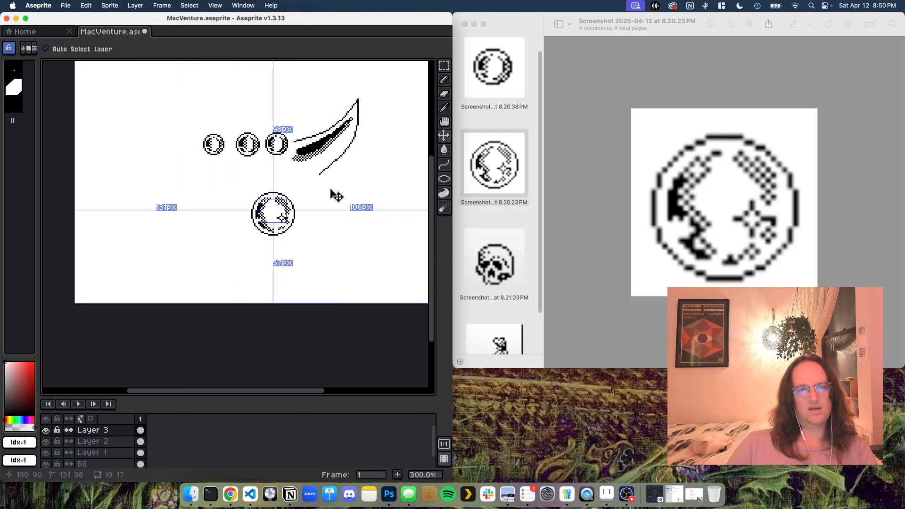
pyautogui.press('super+minus')
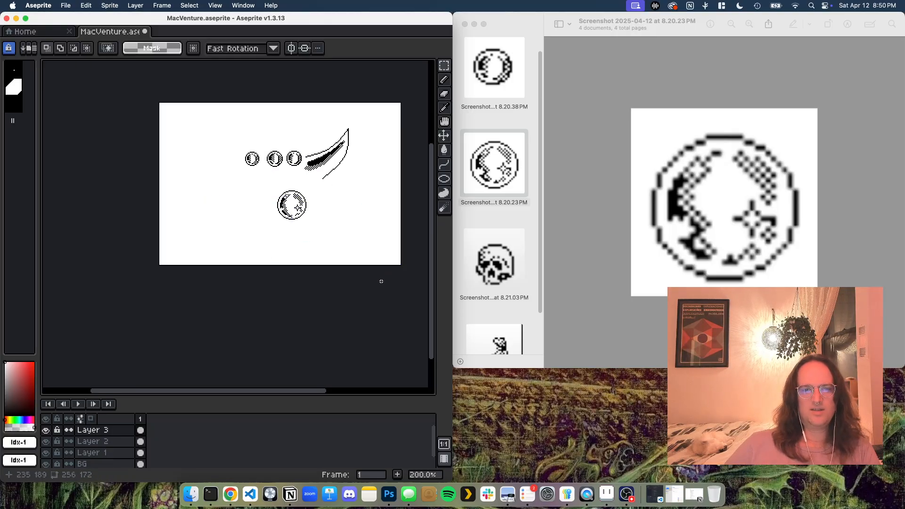
pyautogui.hotkey('alt', 'Down')
pyautogui.hotkey('alt', 'Up')
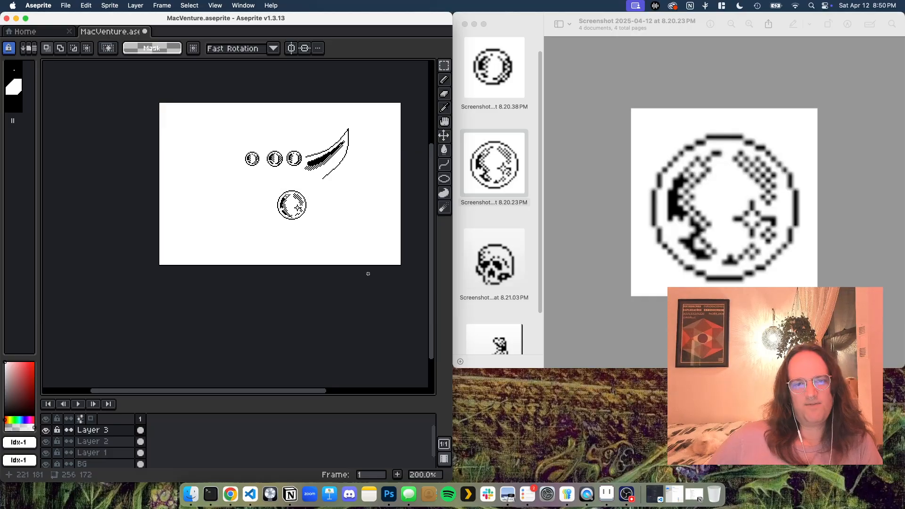
pyautogui.scroll(-5, 693, 213)
pyautogui.scroll(-2, 693, 212)
pyautogui.scroll(3, 693, 212)
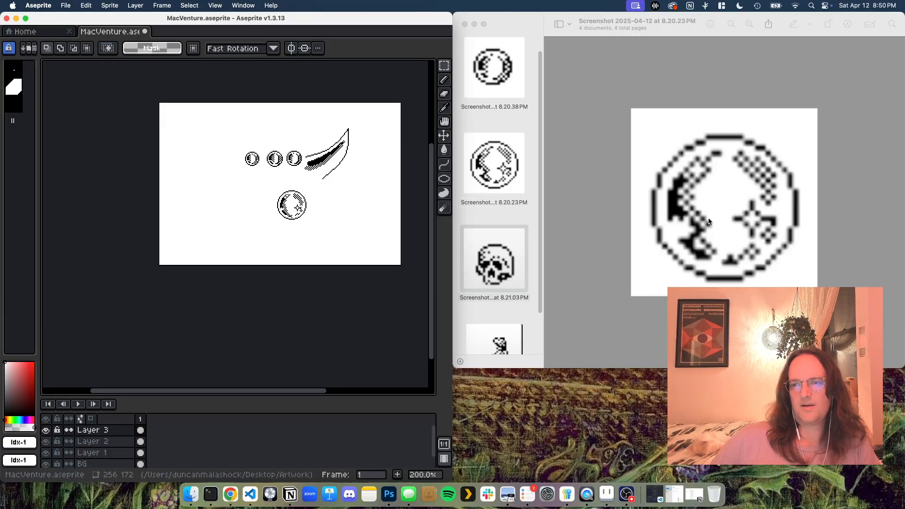
pyautogui.click(706, 218)
pyautogui.press('super+minus')
pyautogui.press('super+minus')
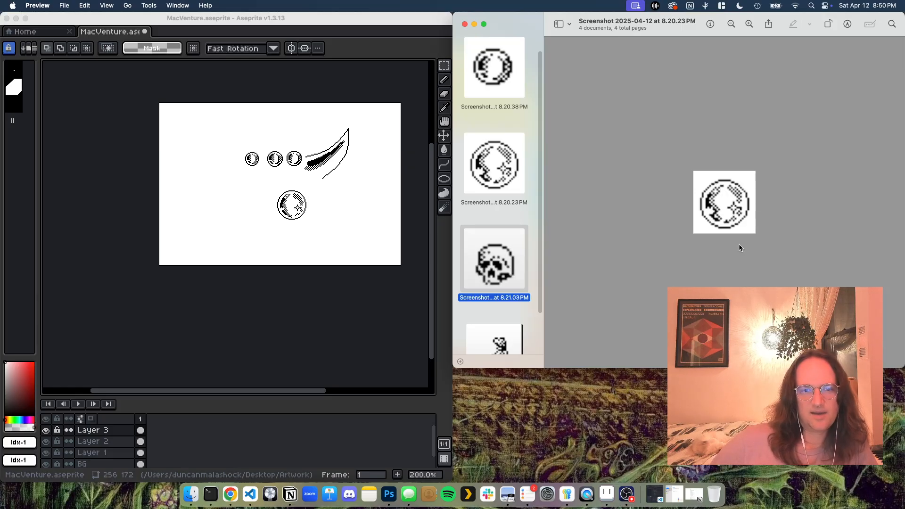
# On Layer 2, paint out the excess black pixels at the upper end of the orb's solid left shadow with a 1 px white Pencil.
pyautogui.click(293, 213)
pyautogui.scroll(2, 290, 205)
pyautogui.scroll(1, 290, 205)
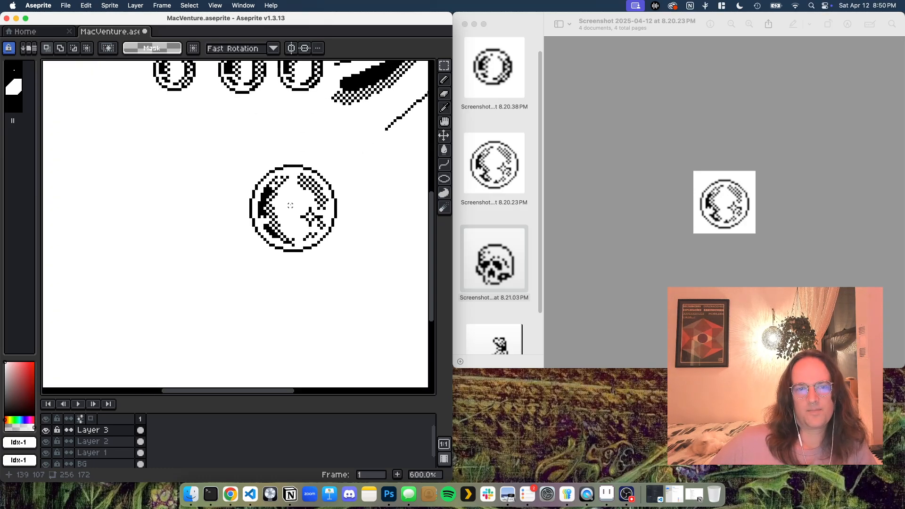
pyautogui.scroll(6, 291, 205)
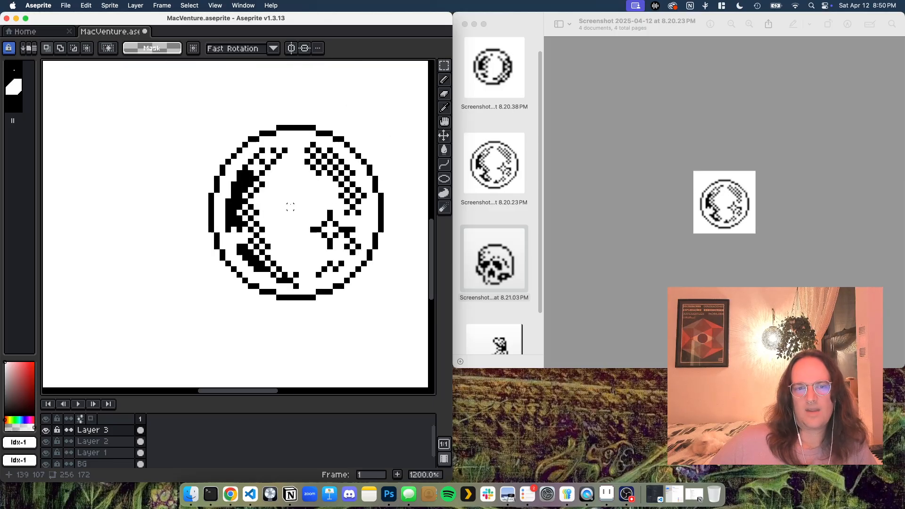
pyautogui.click(47, 441)
pyautogui.click(48, 441)
pyautogui.click(82, 447)
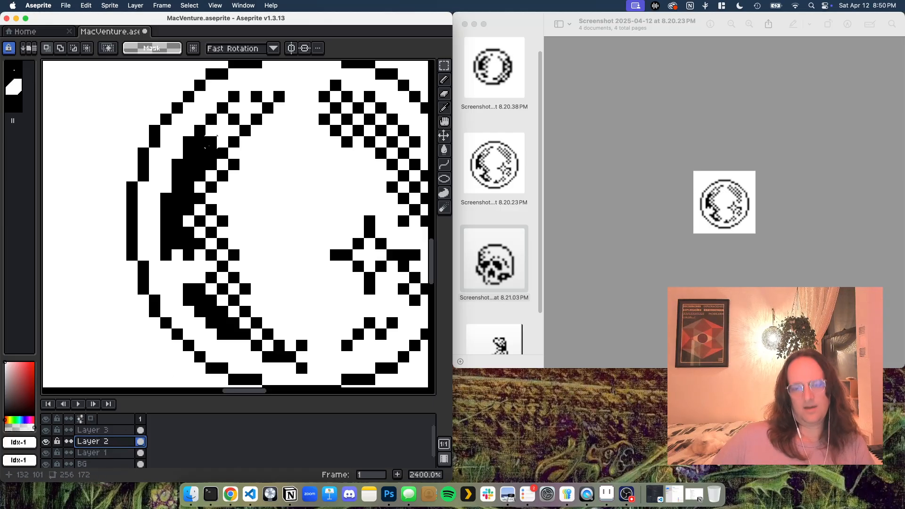
pyautogui.press('b')
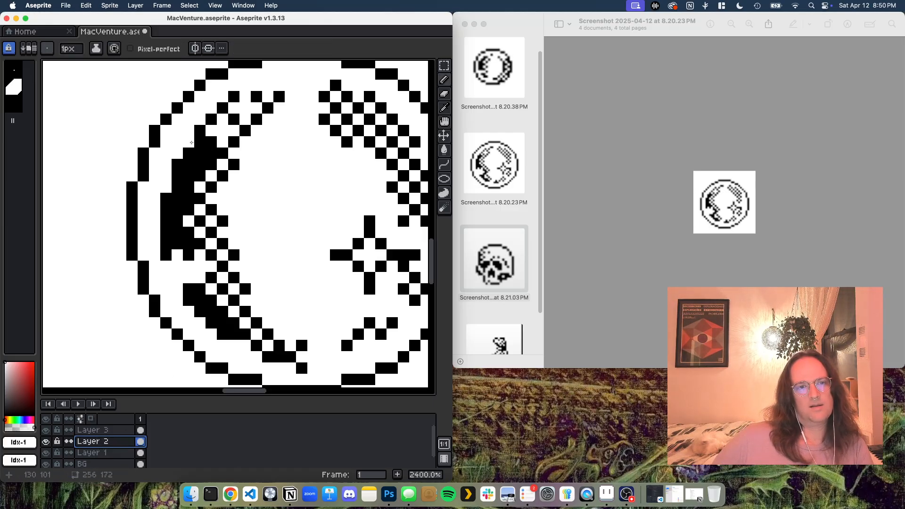
pyautogui.moveTo(191, 143); pyautogui.dragTo(212, 153)
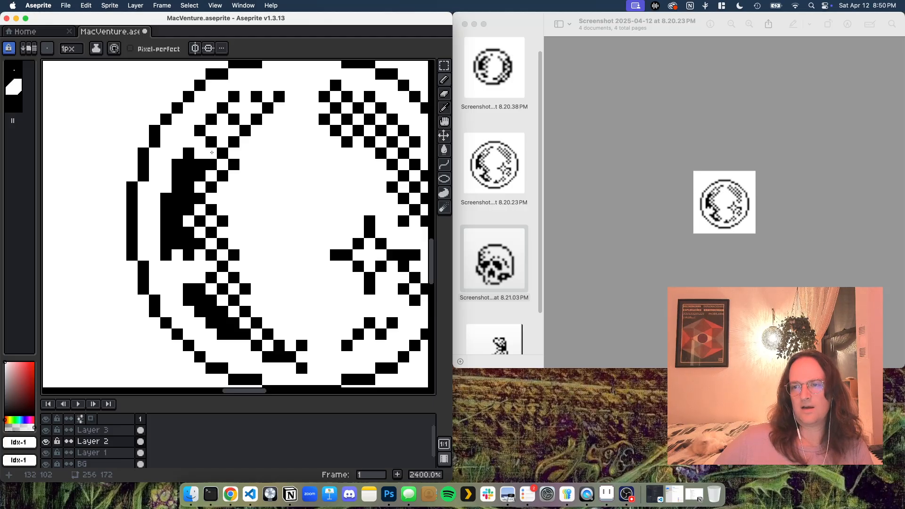
pyautogui.click(211, 164)
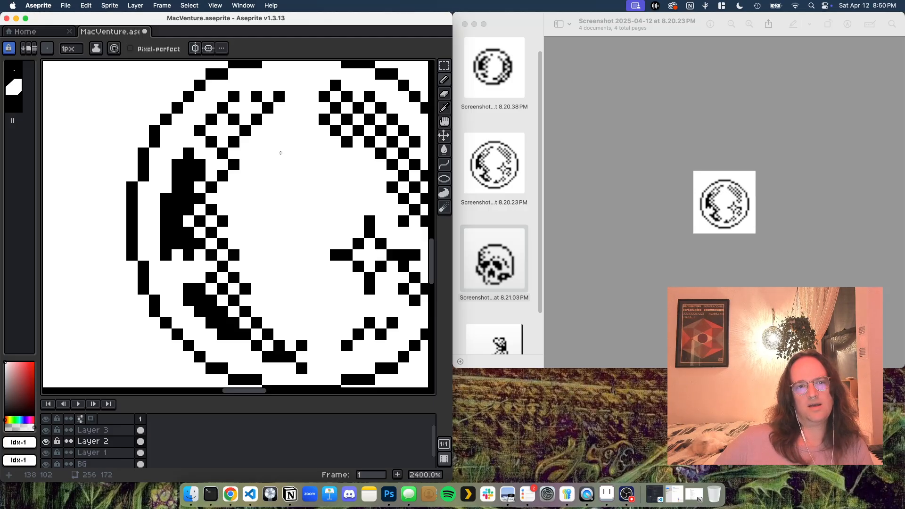
# Paint out three black dither pixels along the orb's upper-left shading in white.
pyautogui.click(231, 161)
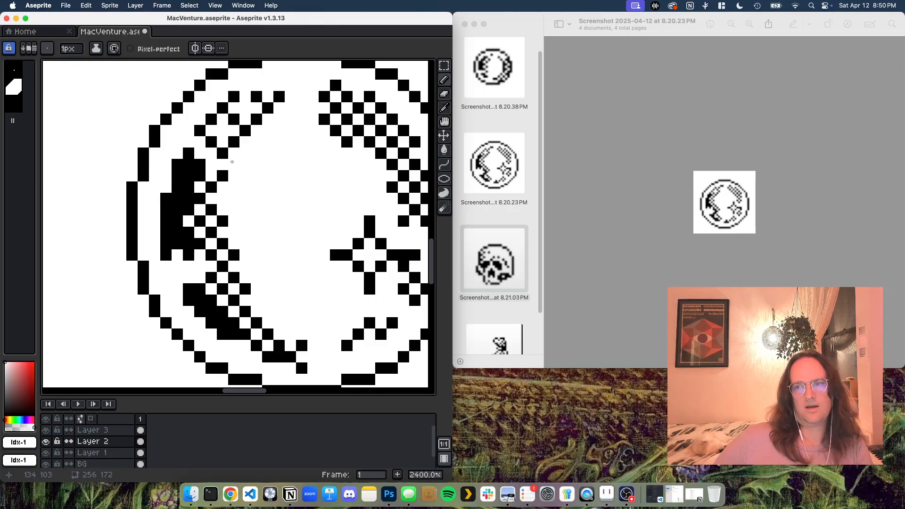
pyautogui.click(257, 119)
pyautogui.click(234, 97)
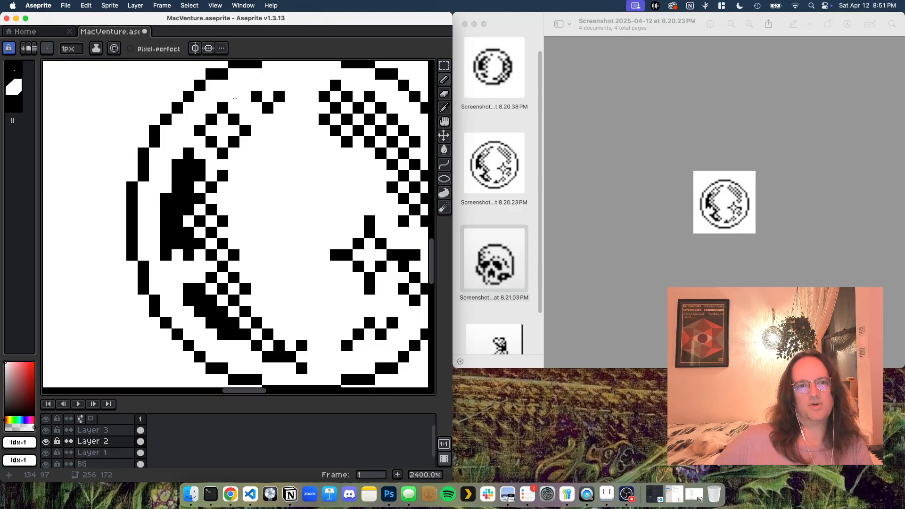
# Examine the thinned upper-left shading of the orb at 200% zoom beside the small reference.
pyautogui.press('super+minus')
pyautogui.press('super+minus')
pyautogui.press('super+minus')
pyautogui.press('super+minus')
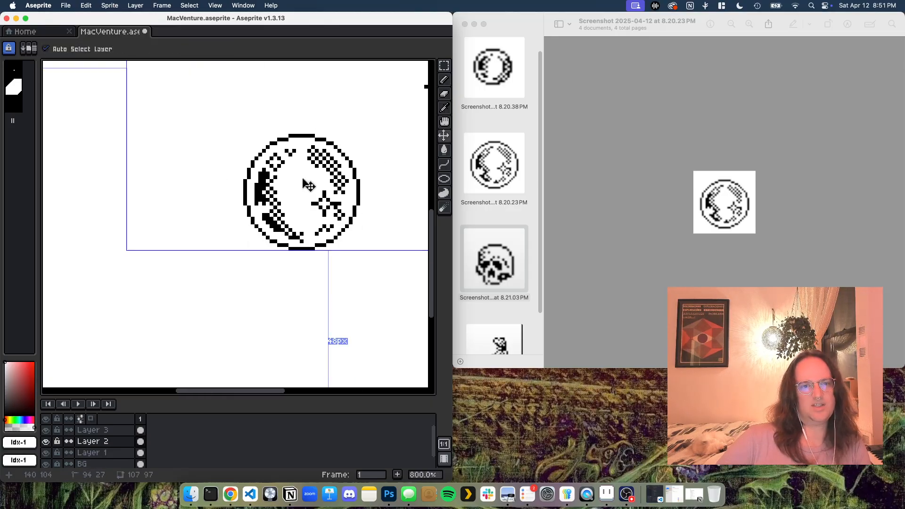
pyautogui.press('super+minus')
pyautogui.press('super+minus')
pyautogui.press('super+minus')
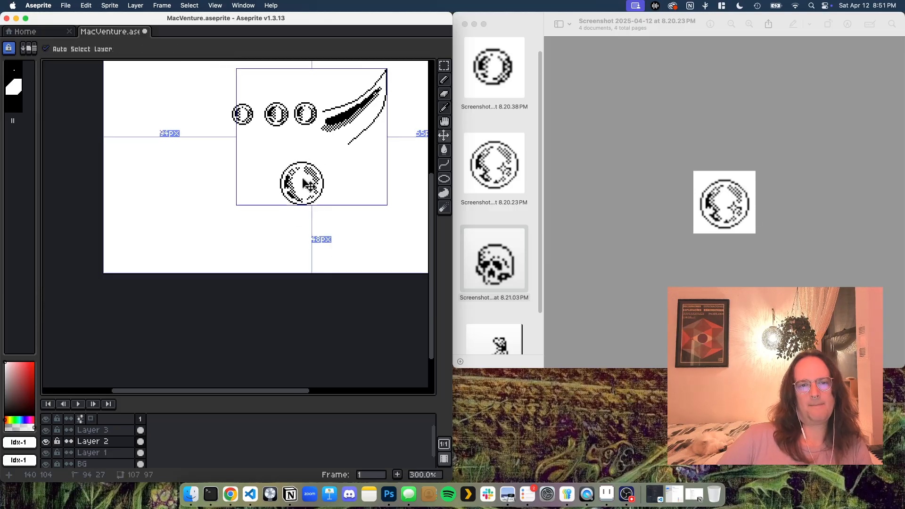
pyautogui.press('super+minus')
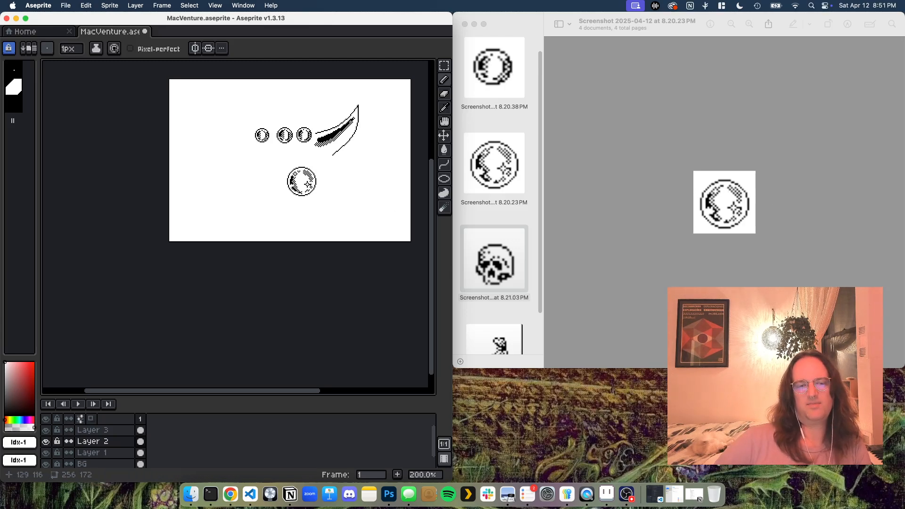
# On Layer 3, add a black pixel joining the dithered diamond to the small dither fragment at the orb's upper left.
pyautogui.press('super+equal')
pyautogui.press('super+equal')
pyautogui.press('super+equal')
pyautogui.press('super+equal')
pyautogui.press('super+equal')
pyautogui.press('super+equal')
pyautogui.press('super+equal')
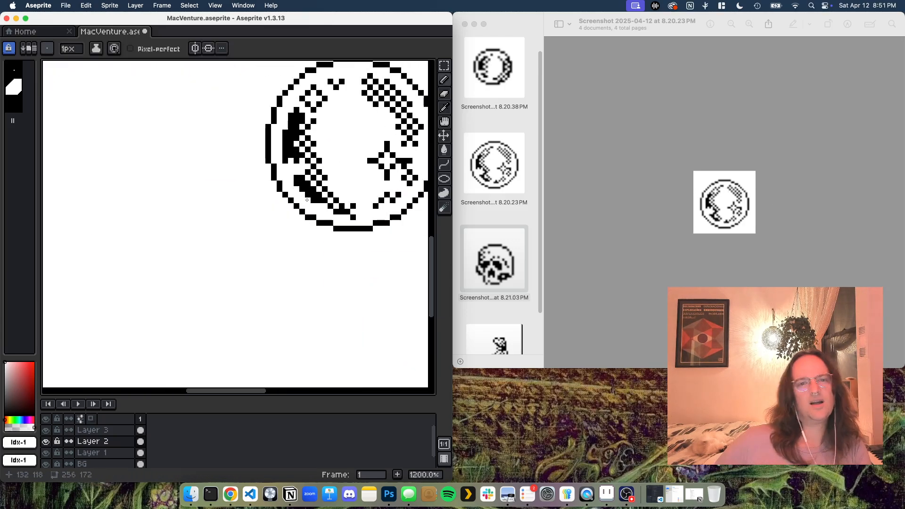
pyautogui.scroll(3, 307, 200)
pyautogui.moveTo(344, 108)
pyautogui.mouseDown()
pyautogui.moveTo(281, 270)
pyautogui.moveTo(244, 267)
pyautogui.moveTo(292, 238)
pyautogui.mouseUp()
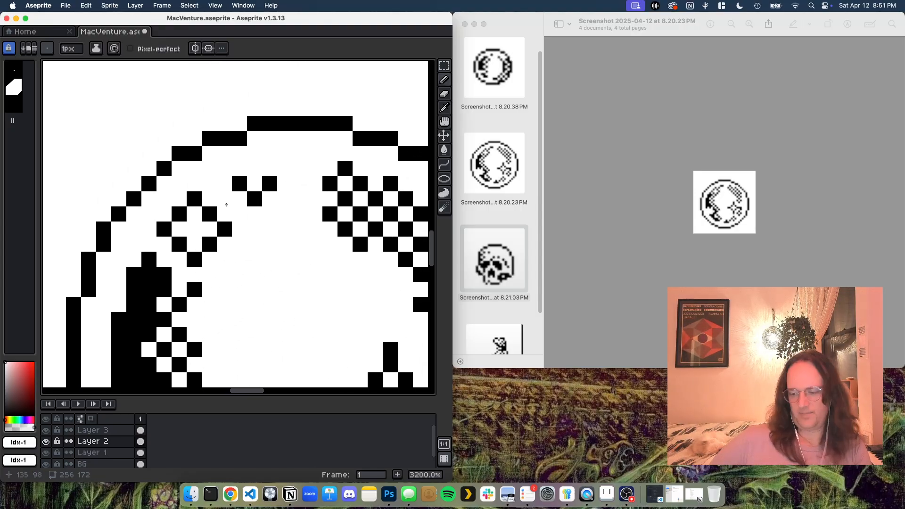
pyautogui.press(']')
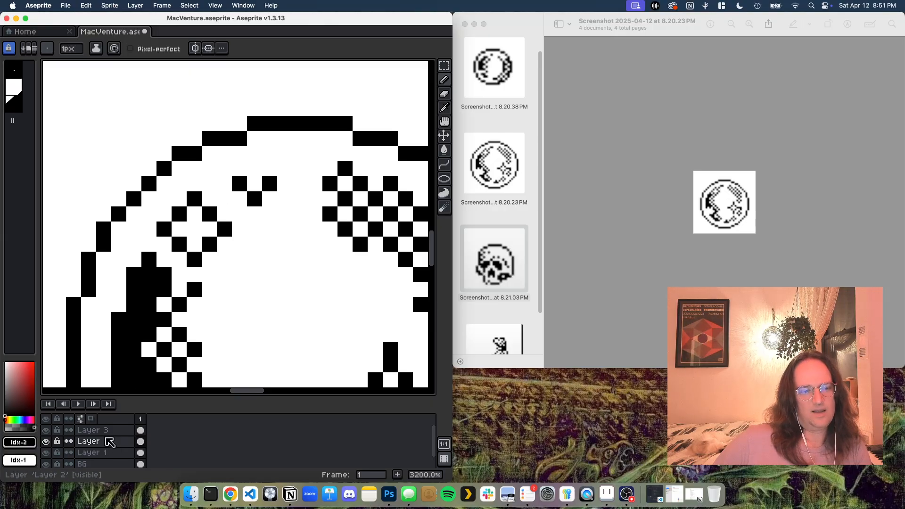
pyautogui.click(111, 429)
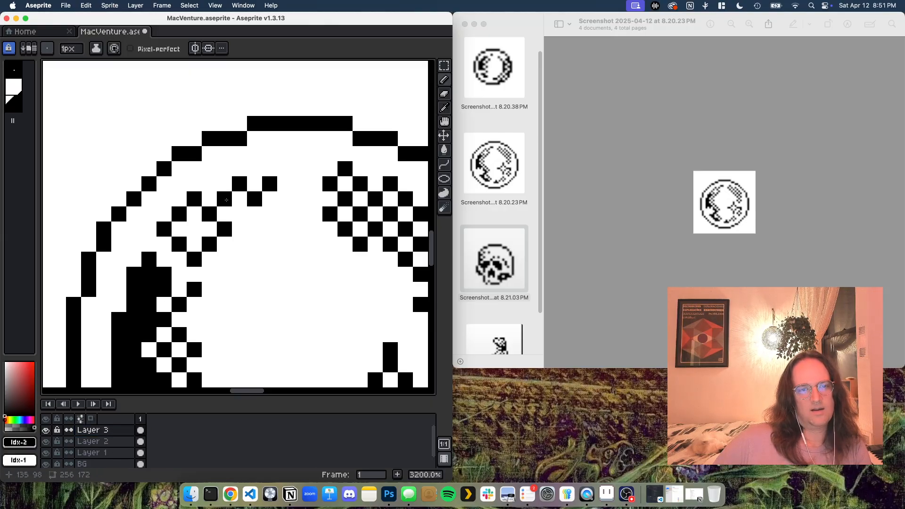
# Fill the gap in the dither fragment's top row with black and paint out the pixel directly beneath it in white.
pyautogui.click(302, 270)
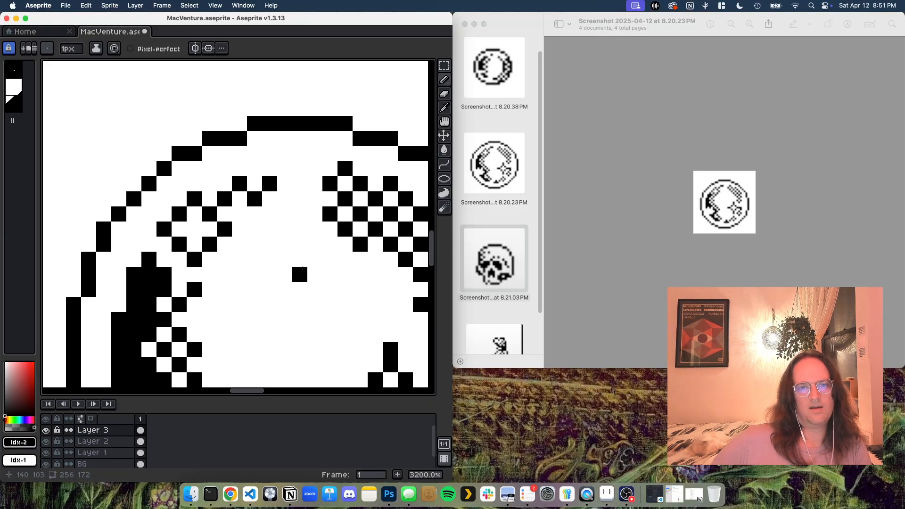
pyautogui.click(253, 182)
pyautogui.rightClick(255, 197)
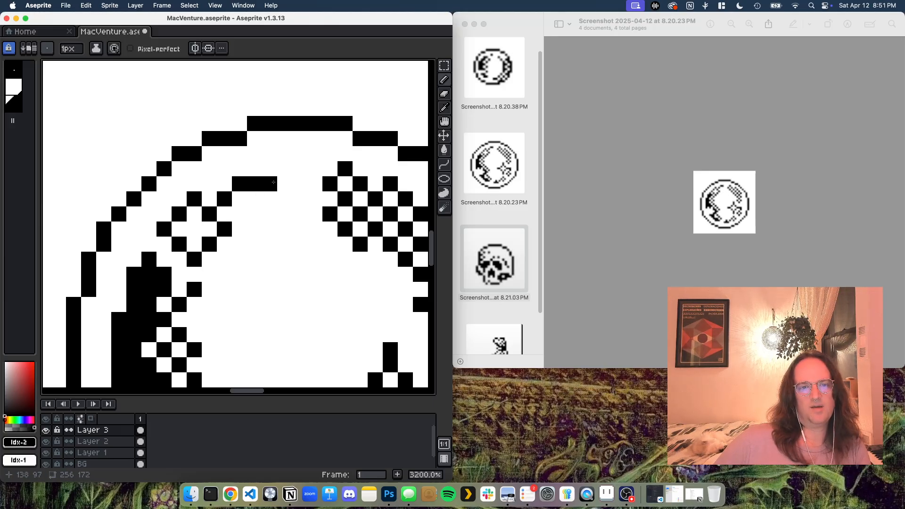
# Paint out the end pixel of the short black row at the orb's upper left in white and review the orb at 200% zoom.
pyautogui.rightClick(269, 185)
pyautogui.scroll(-8, 334, 244)
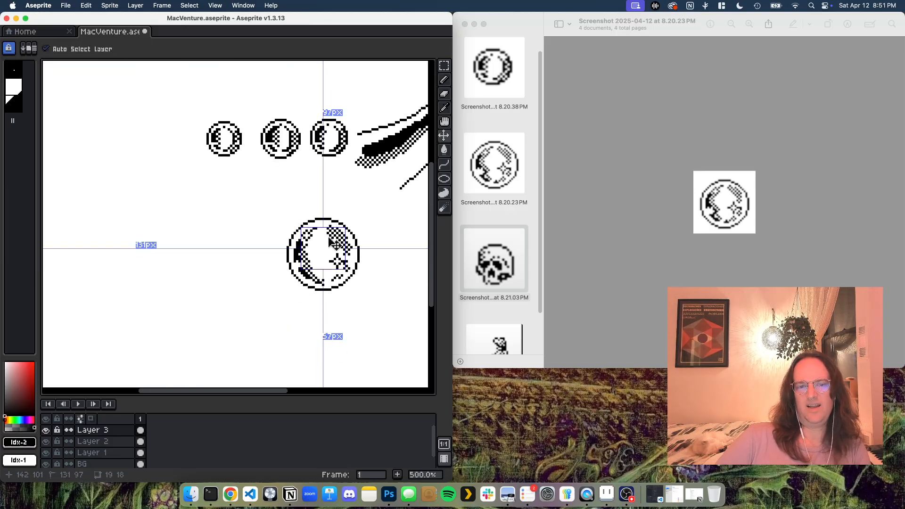
pyautogui.scroll(-1, 323, 240)
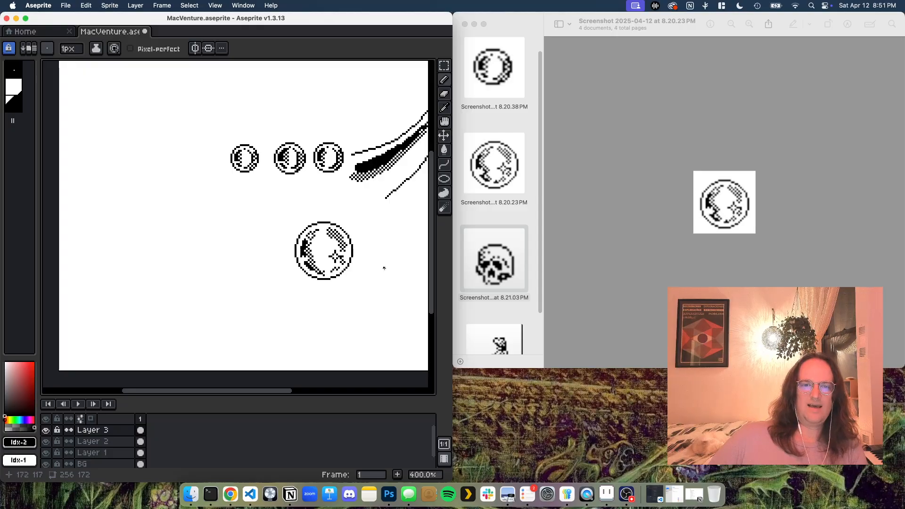
pyautogui.scroll(-2, 386, 269)
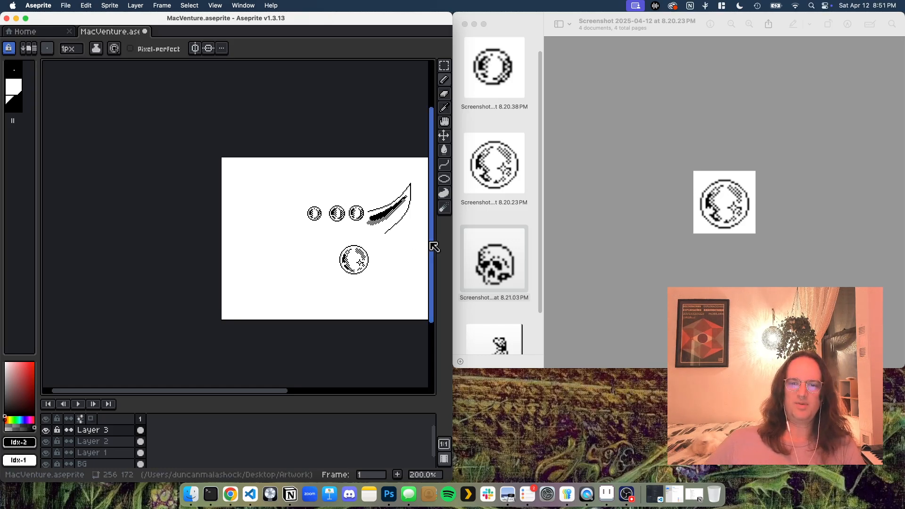
# Switch to Preview, display the skull screenshot as the new reference, and return to the MacVenture.aseprite drawing.
pyautogui.click(502, 254)
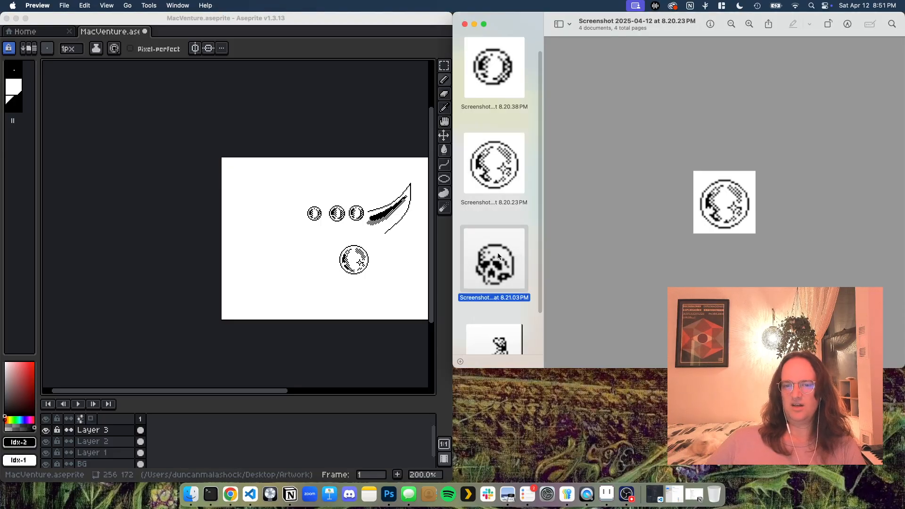
pyautogui.click(499, 223)
pyautogui.click(498, 272)
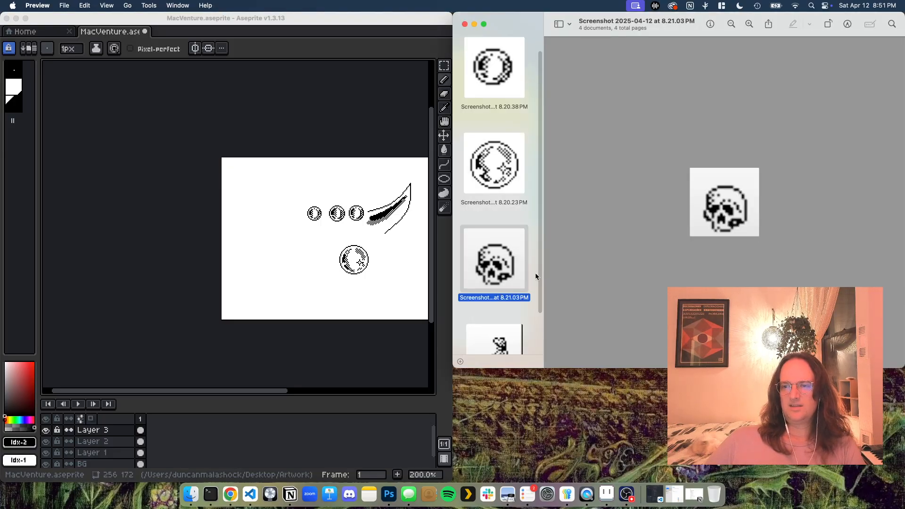
pyautogui.click(328, 143)
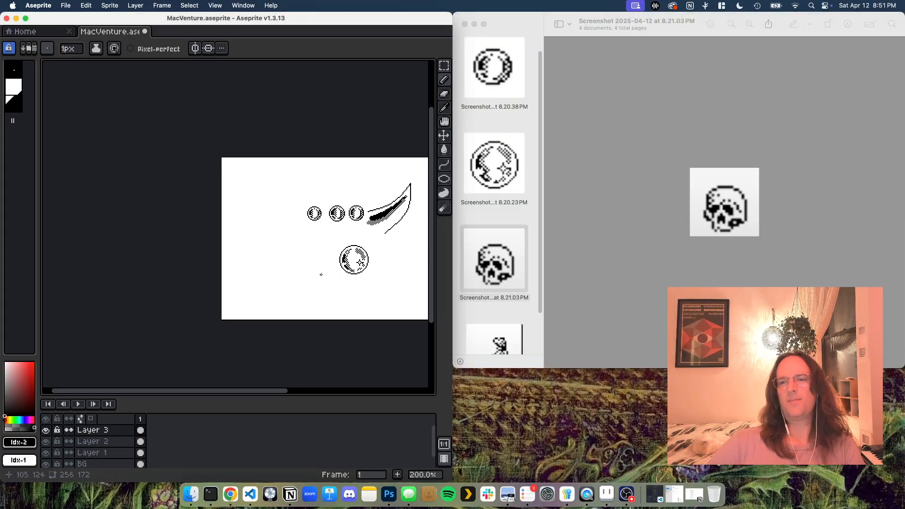
# Enlarge the timeline to reveal all layers and merge Layer 3 down into Layer 2.
pyautogui.press('v')
pyautogui.scroll(5, 321, 274)
pyautogui.press('b')
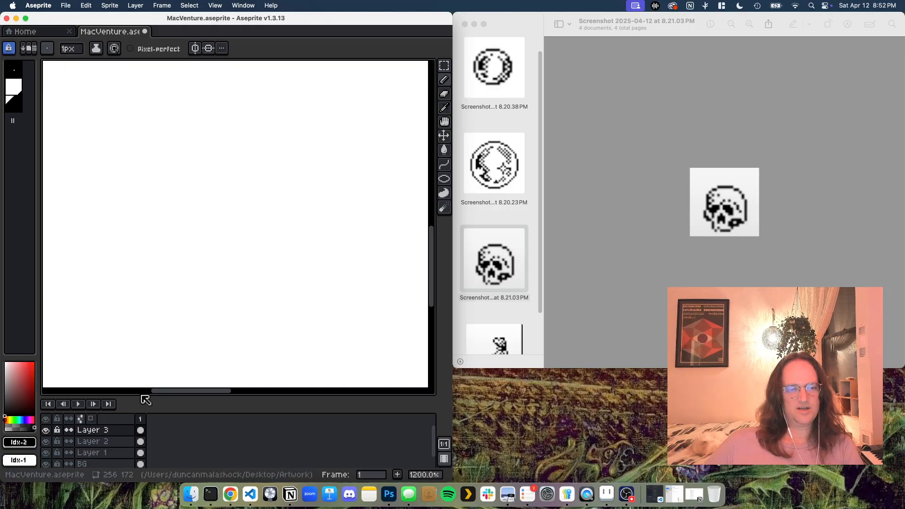
pyautogui.moveTo(141, 394); pyautogui.dragTo(144, 375)
pyautogui.rightClick(124, 413)
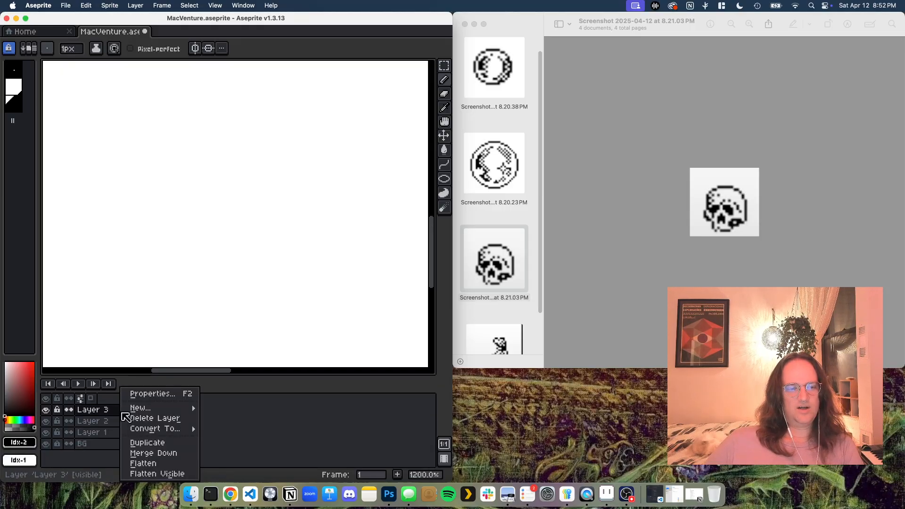
pyautogui.click(137, 453)
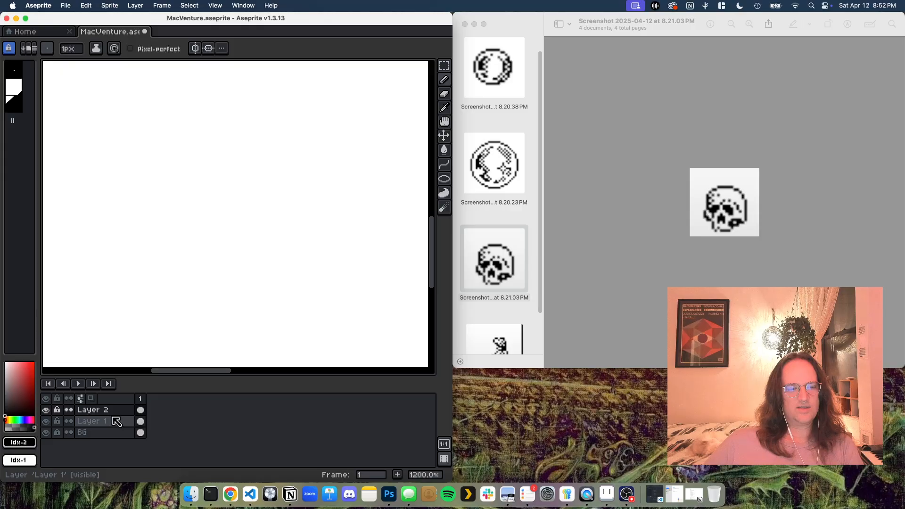
pyautogui.rightClick(124, 413)
pyautogui.click(150, 443)
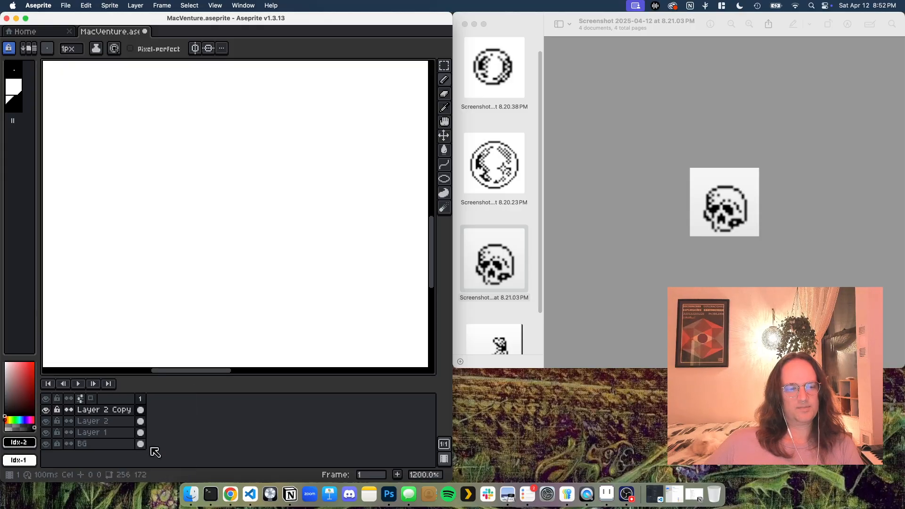
pyautogui.press('super+z')
pyautogui.rightClick(118, 410)
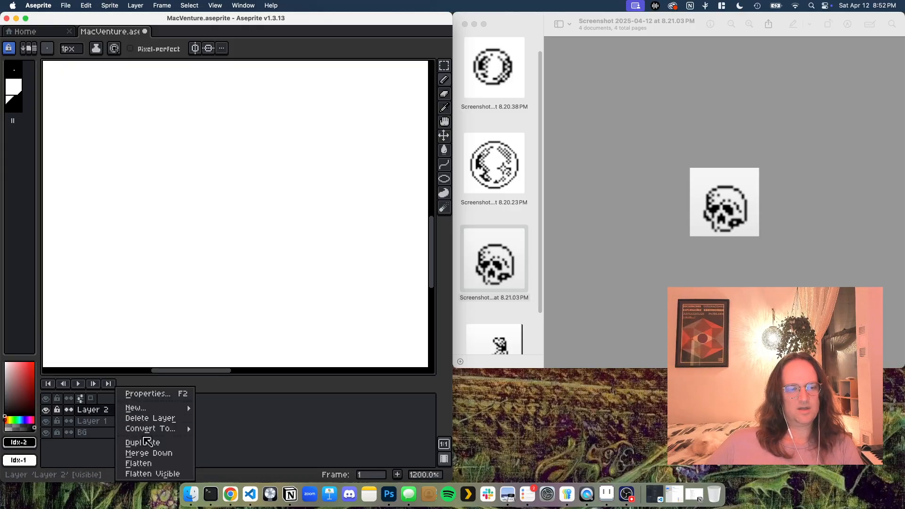
pyautogui.click(147, 442)
pyautogui.press('super+z')
# Merge Layer 2 down into Layer 1 and review the whole artwork centred at 100% zoom.
pyautogui.rightClick(122, 411)
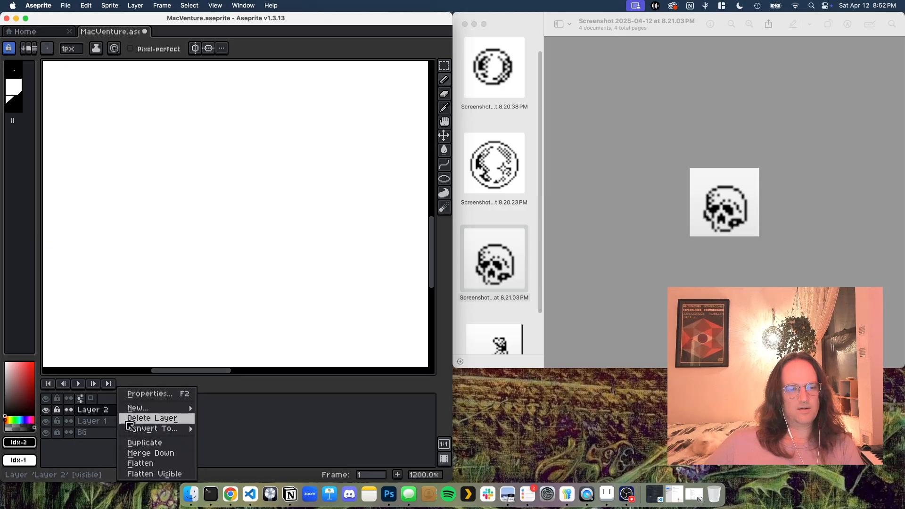
pyautogui.click(146, 452)
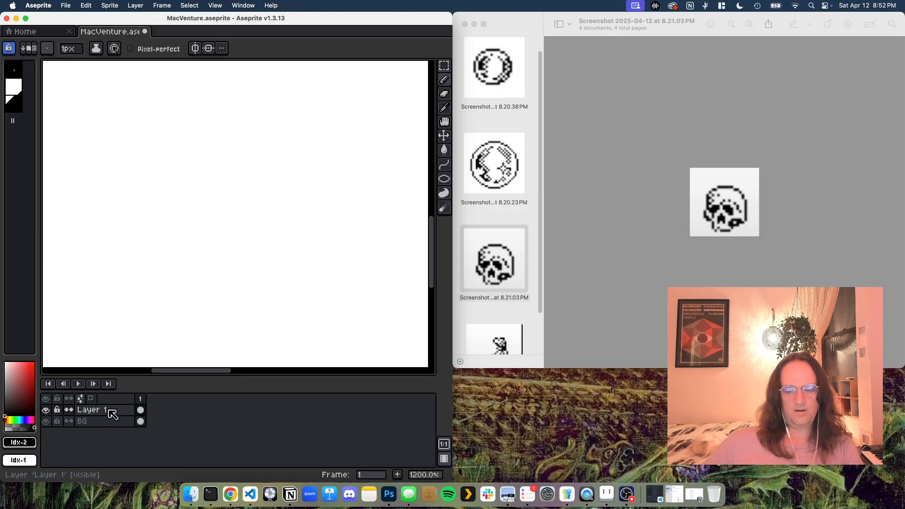
pyautogui.press('-')
pyautogui.press('-')
pyautogui.press('-')
pyautogui.press('-')
pyautogui.press('-')
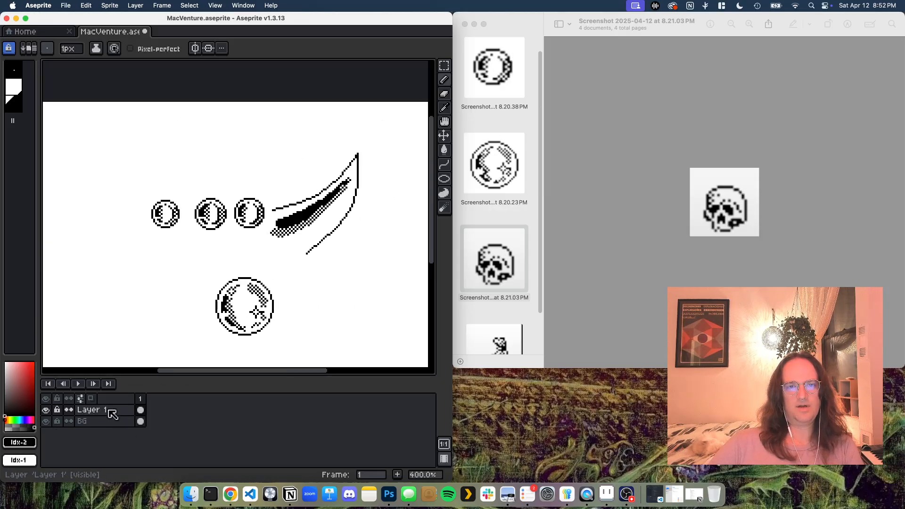
pyautogui.press('-')
pyautogui.press('-')
pyautogui.press('-')
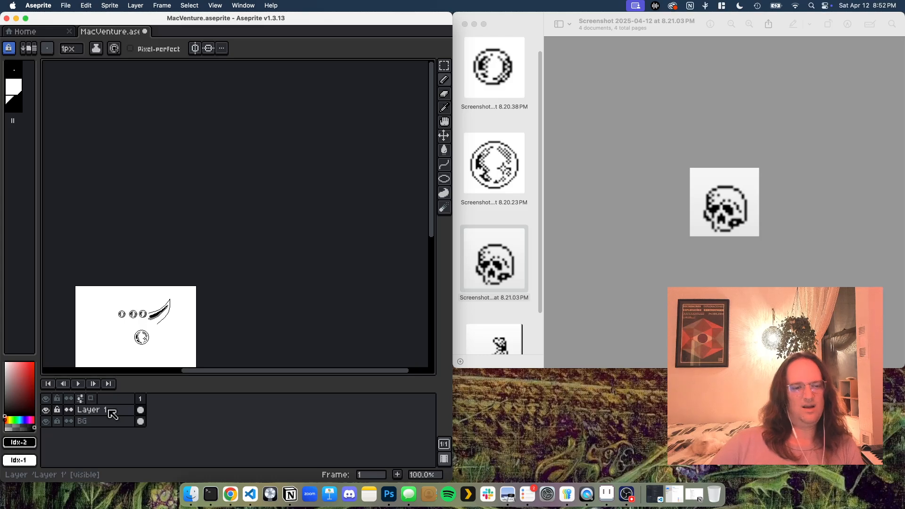
pyautogui.press('space')
pyautogui.moveTo(136, 321); pyautogui.dragTo(211, 224)
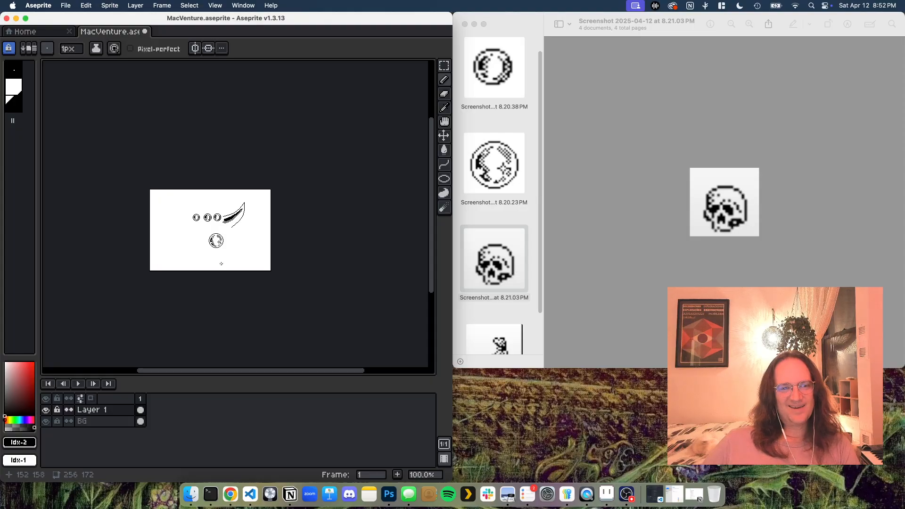
# On Layer 1, draw the skull's black nose in the empty area beside the large orb: one-pixel tip, three-pixel-wide body and two one-pixel legs.
pyautogui.press('+')
pyautogui.press('+')
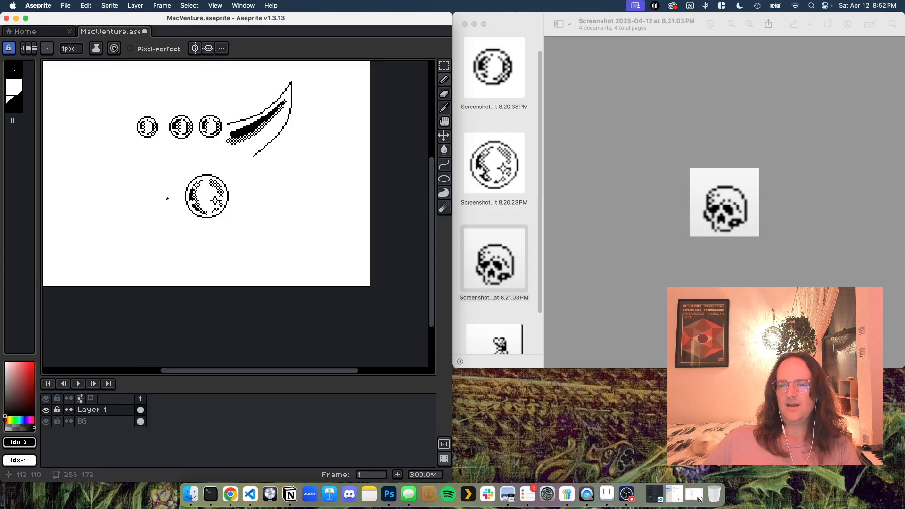
pyautogui.press('+')
pyautogui.press('+')
pyautogui.press('+')
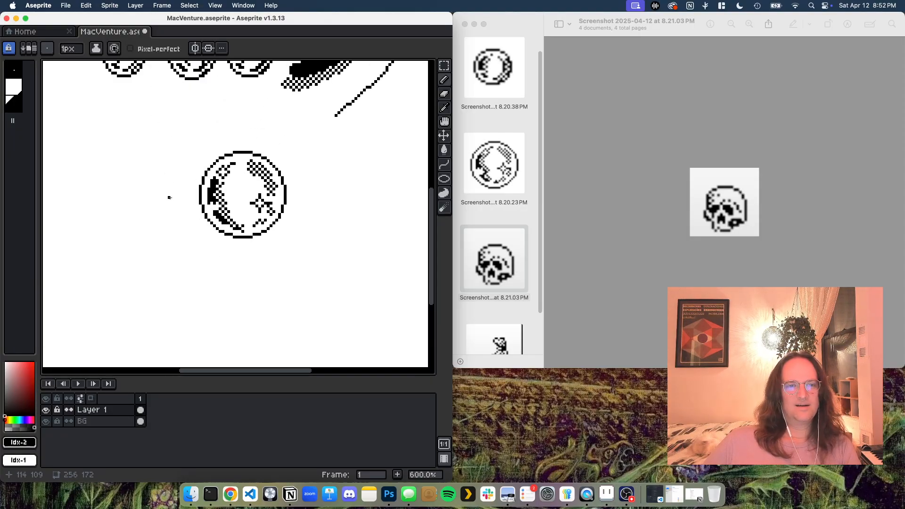
pyautogui.moveTo(130, 214)
pyautogui.mouseDown()
pyautogui.moveTo(242, 198)
pyautogui.moveTo(270, 254)
pyautogui.moveTo(265, 234)
pyautogui.mouseUp()
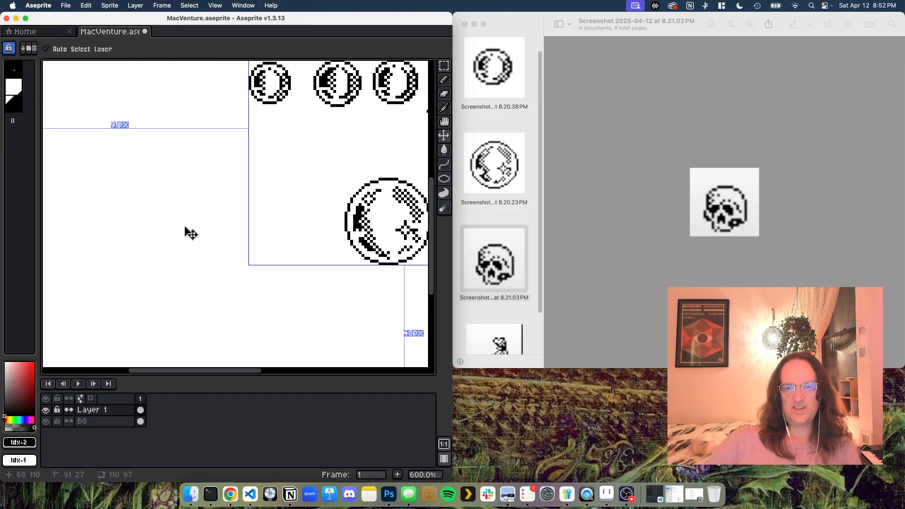
pyautogui.press('super+plus')
pyautogui.press('super+plus')
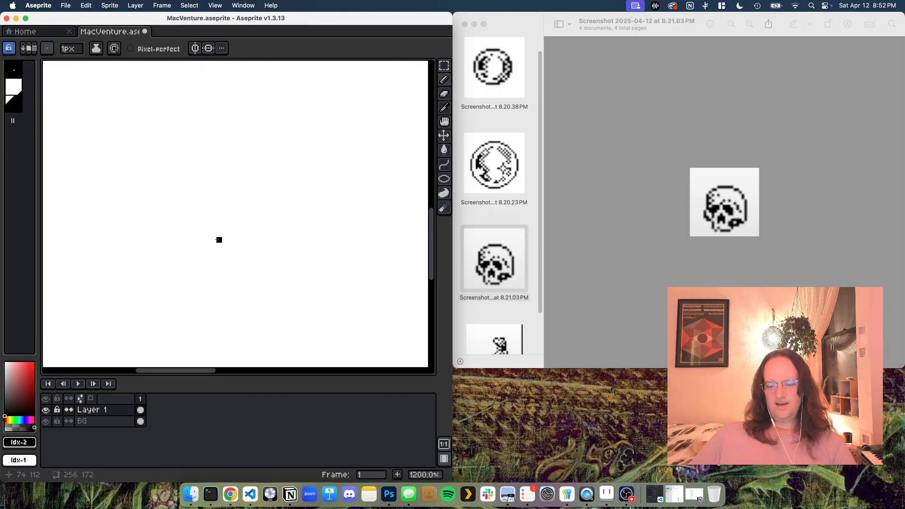
pyautogui.press('super+plus')
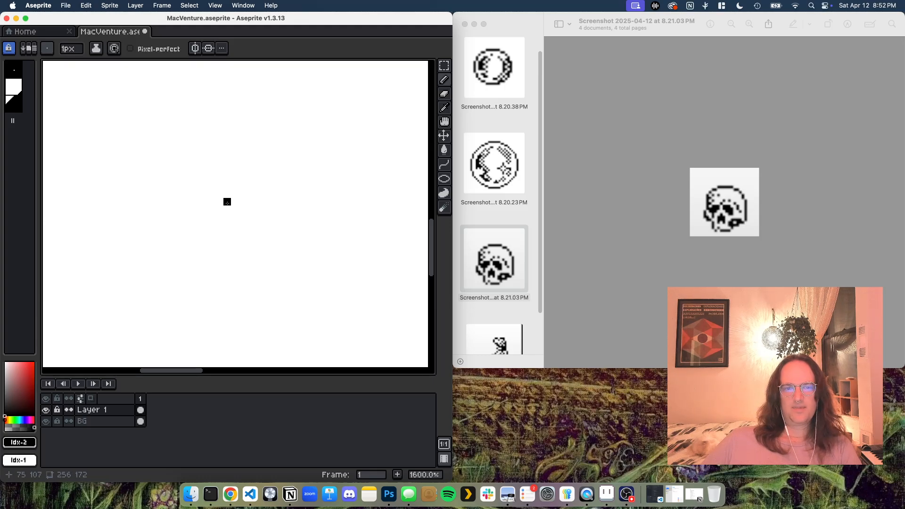
pyautogui.moveTo(219, 210); pyautogui.dragTo(234, 212)
pyautogui.click(220, 217)
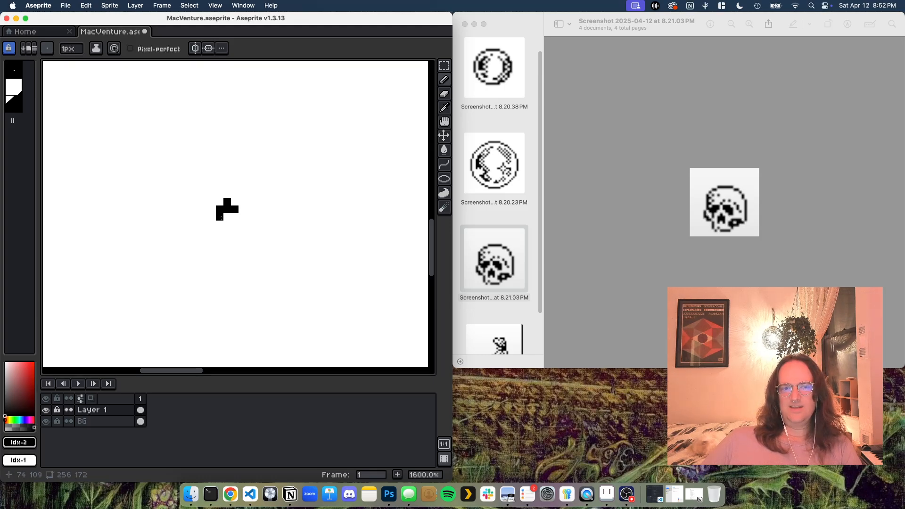
pyautogui.moveTo(220, 218)
pyautogui.mouseDown()
pyautogui.moveTo(235, 224)
pyautogui.moveTo(219, 232)
pyautogui.mouseUp()
pyautogui.click(236, 234)
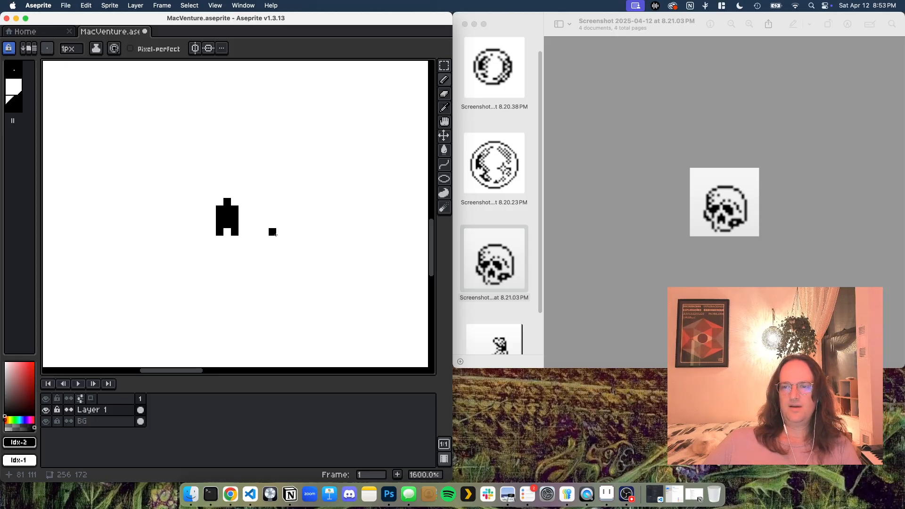
# Shorten the nose by one row, painting out both leg pixels and notching the centre of the body's bottom row in white.
pyautogui.rightClick(231, 229)
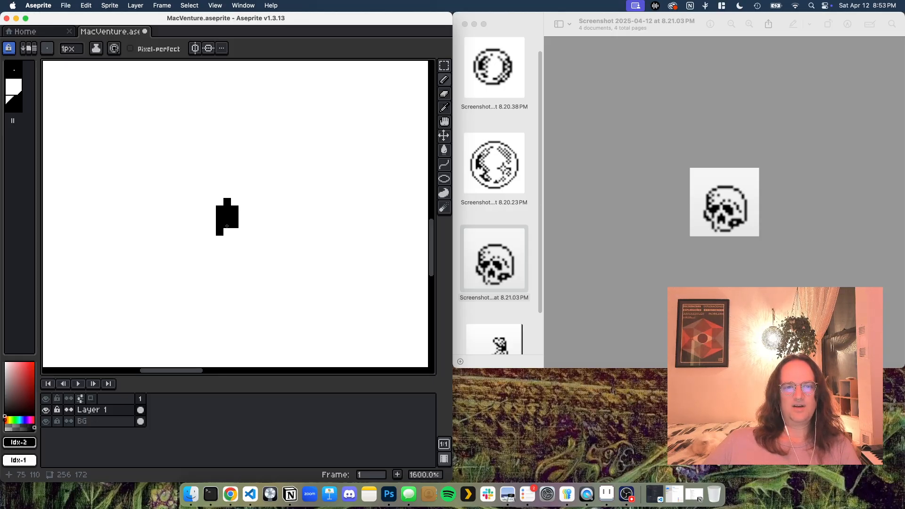
pyautogui.rightClick(227, 226)
pyautogui.rightClick(220, 232)
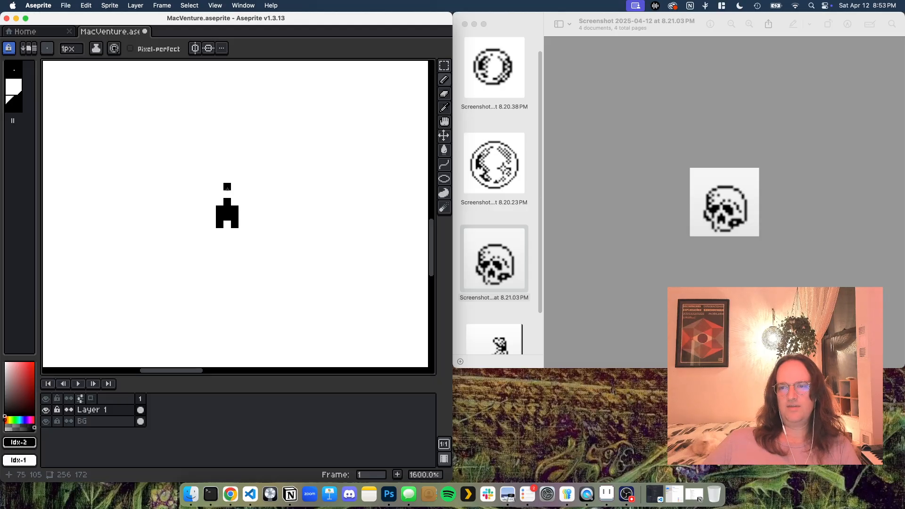
# Draw the inner corners and horizontal top edges of the two eye sockets in black above the nose.
pyautogui.moveTo(235, 187)
pyautogui.mouseDown()
pyautogui.moveTo(234, 178)
pyautogui.moveTo(222, 185)
pyautogui.mouseUp()
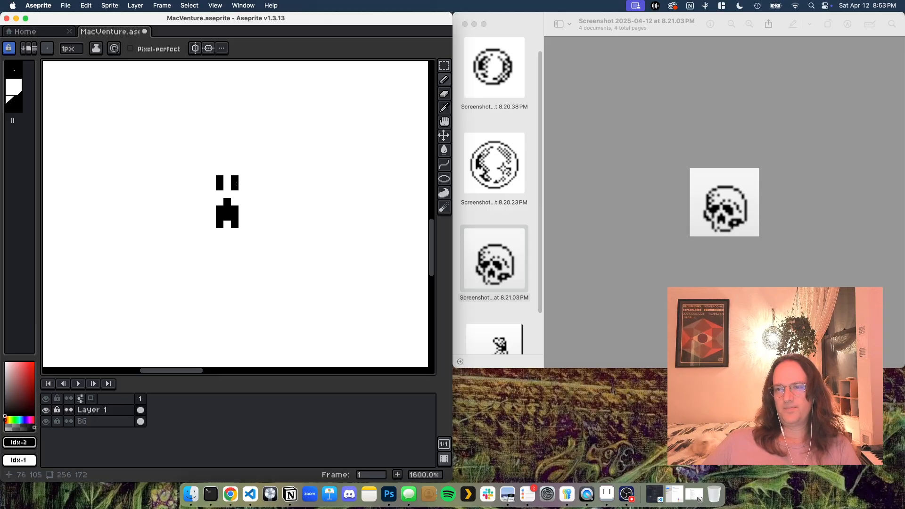
pyautogui.moveTo(243, 180); pyautogui.dragTo(256, 179)
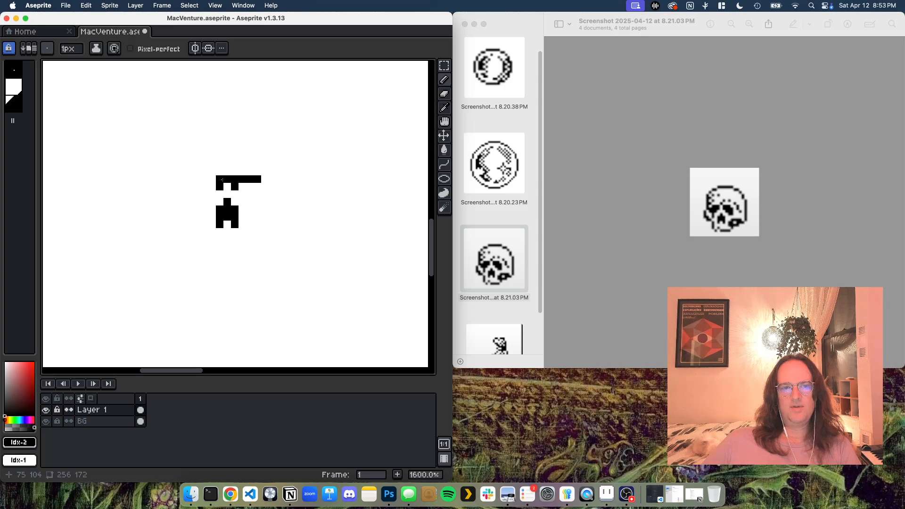
pyautogui.click(212, 179)
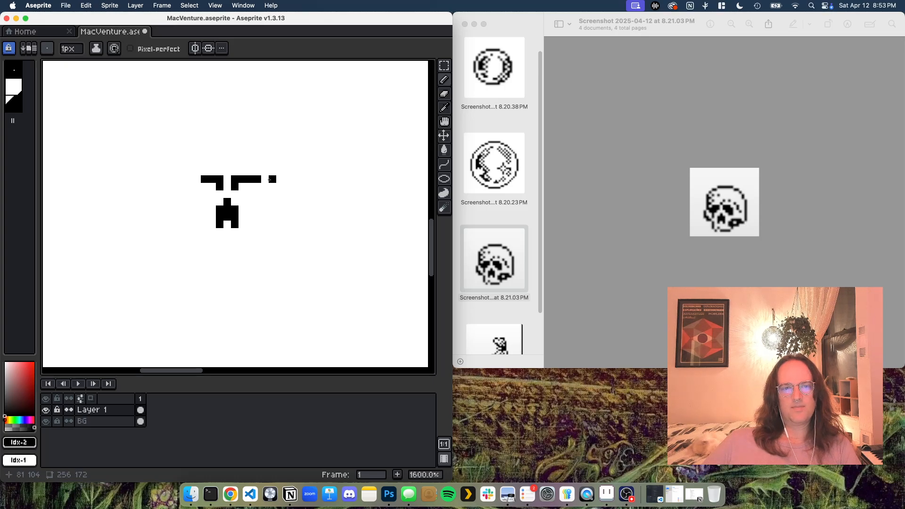
# Trim the right eye socket's top edge to three pixels and outline its stepped outer side and lower edge in black.
pyautogui.rightClick(258, 180)
pyautogui.click(247, 187)
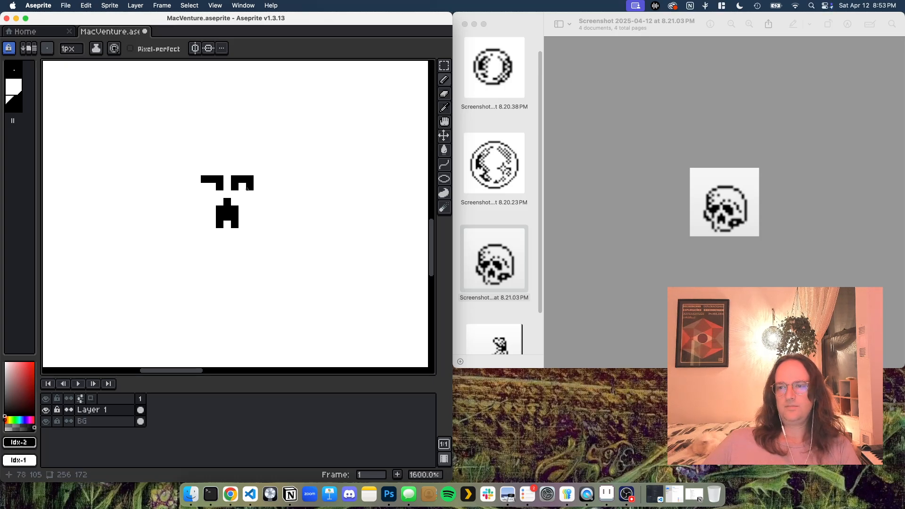
pyautogui.click(257, 187)
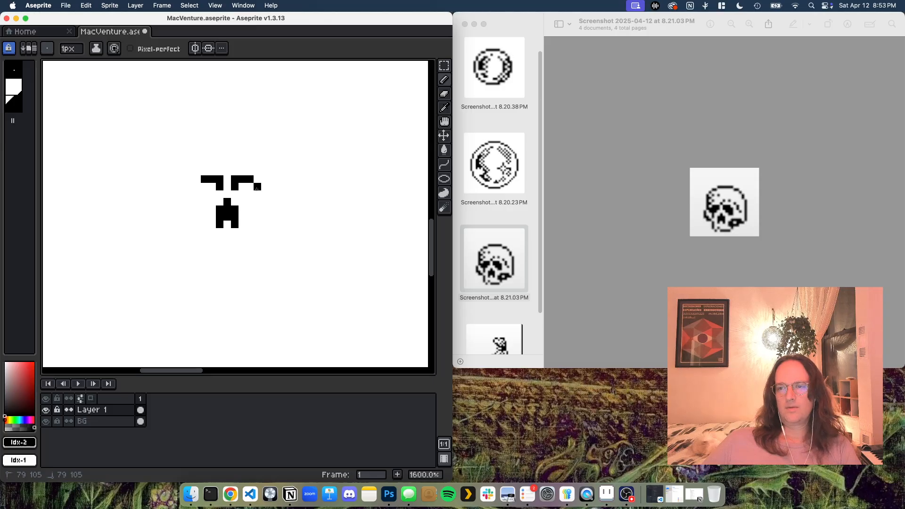
pyautogui.click(242, 194)
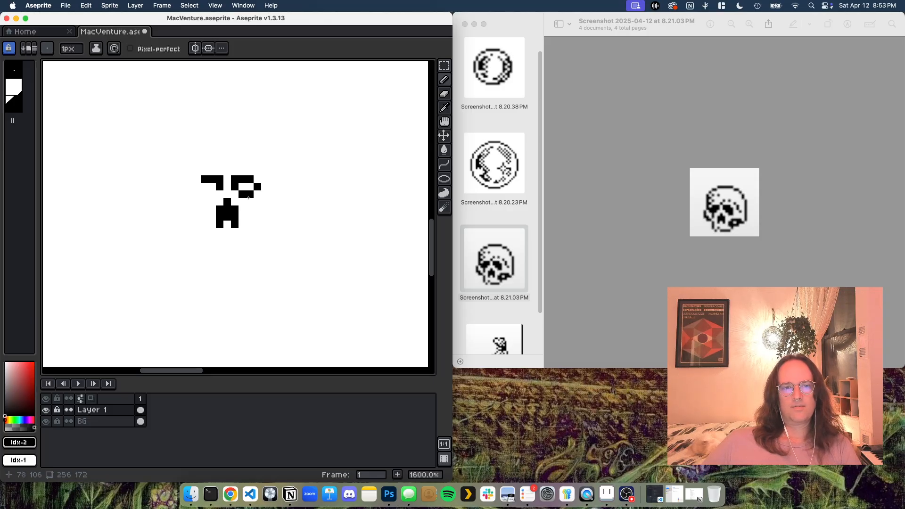
pyautogui.click(250, 202)
pyautogui.click(256, 196)
pyautogui.moveTo(257, 196); pyautogui.dragTo(256, 200)
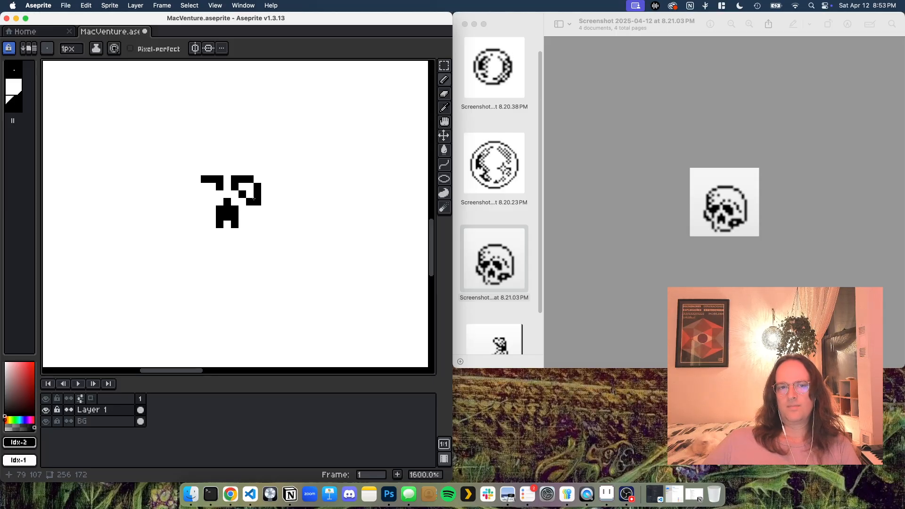
# Fill the interior of the right eye socket with solid black pixels.
pyautogui.click(250, 194)
pyautogui.click(250, 187)
pyautogui.click(242, 186)
# Build the left eye socket in solid black as a mirror image of the right one.
pyautogui.click(212, 194)
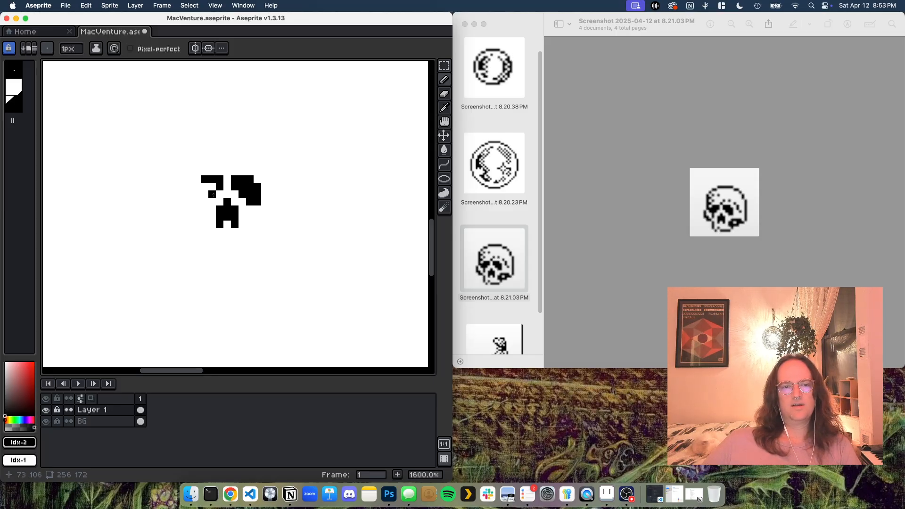
pyautogui.moveTo(213, 194)
pyautogui.mouseDown()
pyautogui.moveTo(197, 201)
pyautogui.moveTo(197, 184)
pyautogui.moveTo(212, 187)
pyautogui.mouseUp()
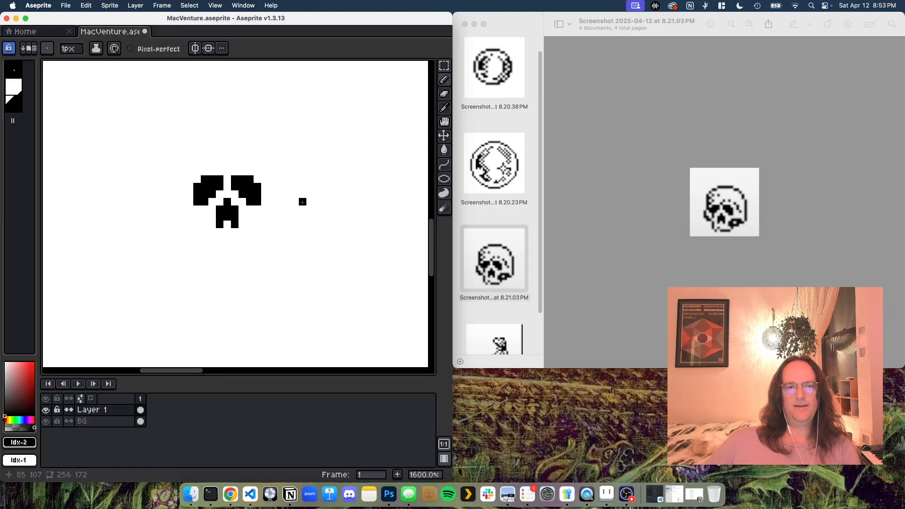
pyautogui.press('super+minus')
pyautogui.press('super+minus')
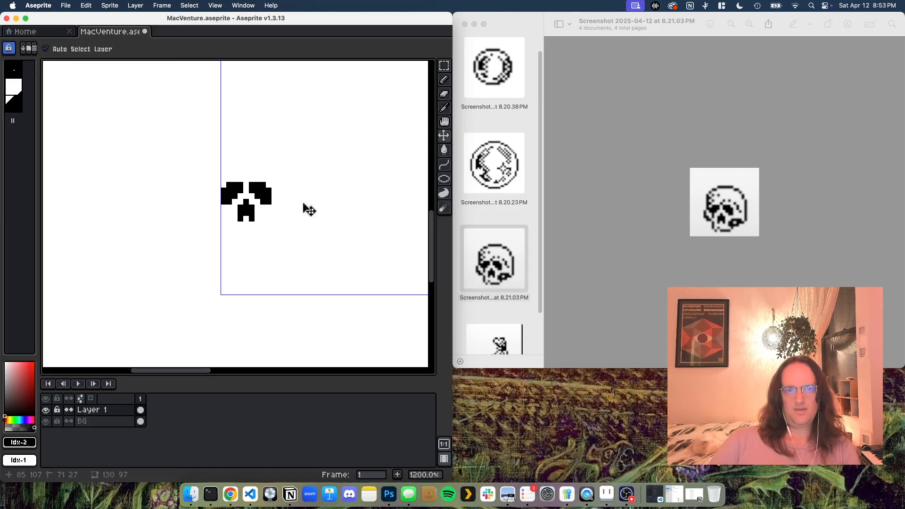
# Place black pixels for the broken brow line arching over the right eye socket and down past its outer side.
pyautogui.press('super+minus')
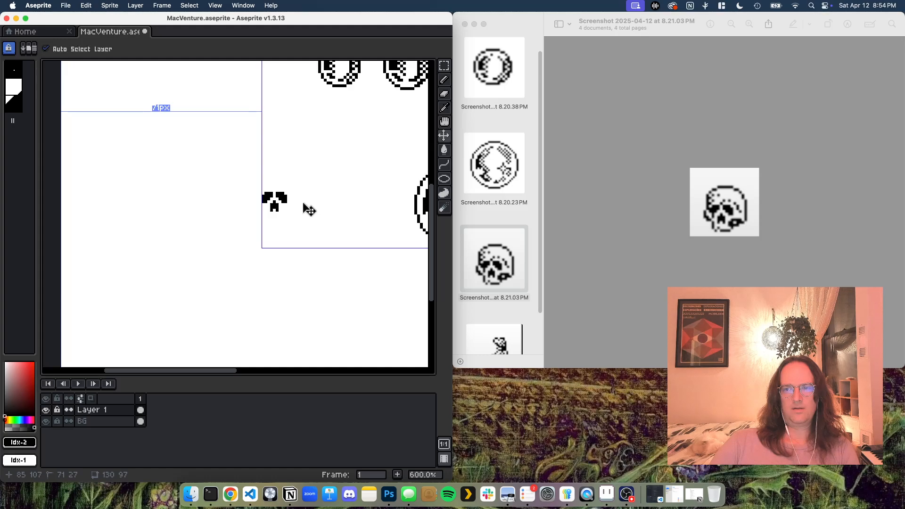
pyautogui.press('super+minus')
pyautogui.press('super+minus')
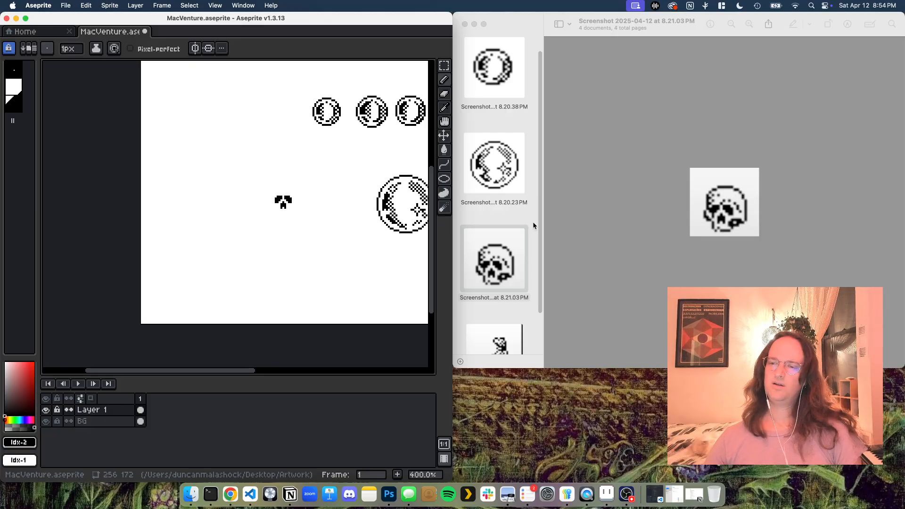
pyautogui.scroll(8, 284, 202)
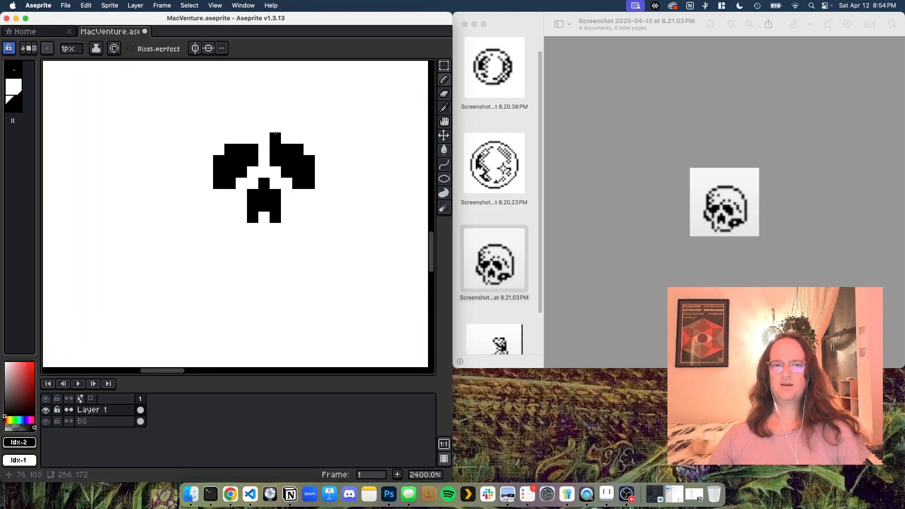
pyautogui.click(263, 138)
pyautogui.click(275, 127)
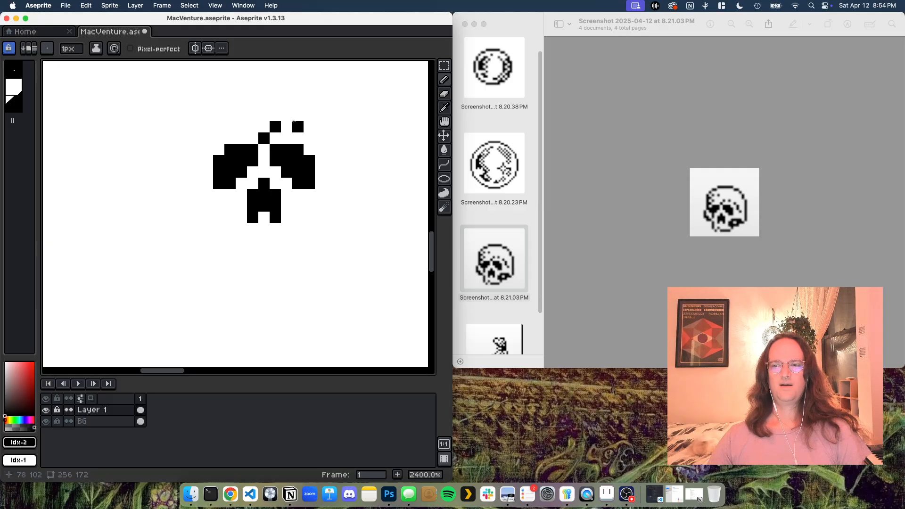
pyautogui.click(300, 127)
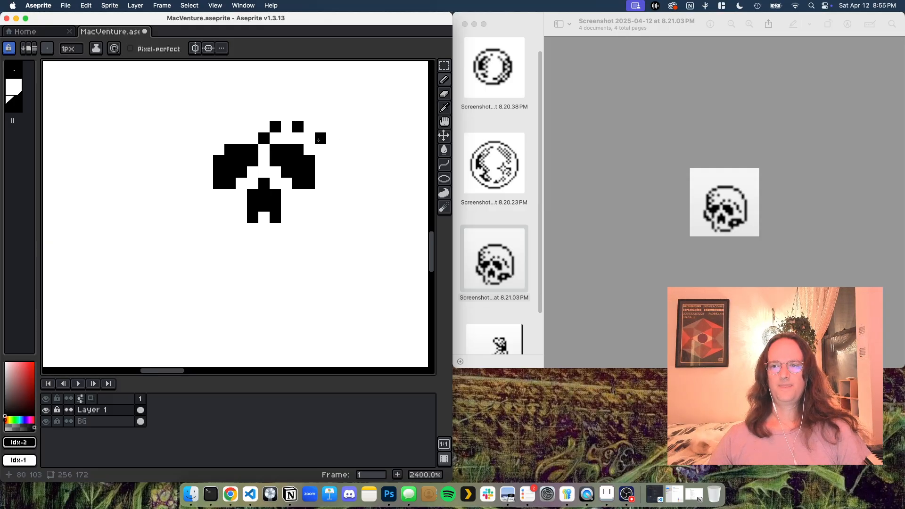
pyautogui.click(319, 139)
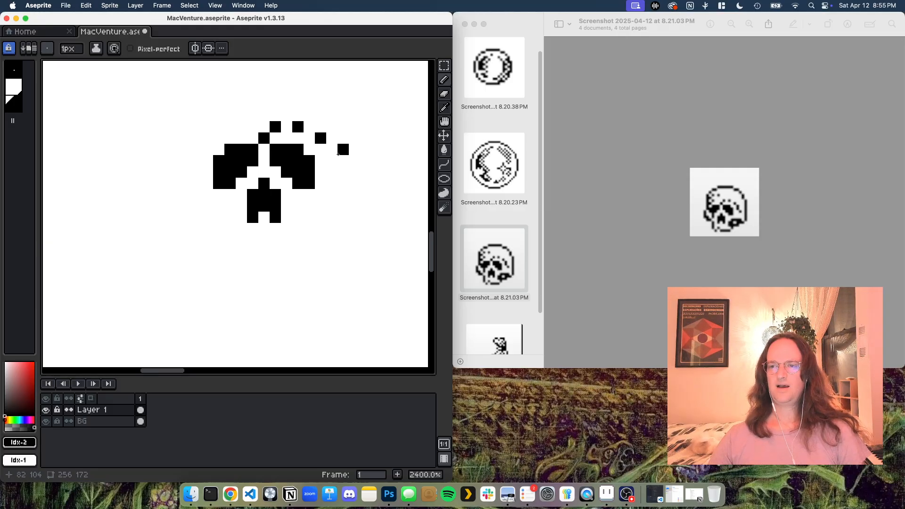
pyautogui.click(332, 150)
pyautogui.click(332, 161)
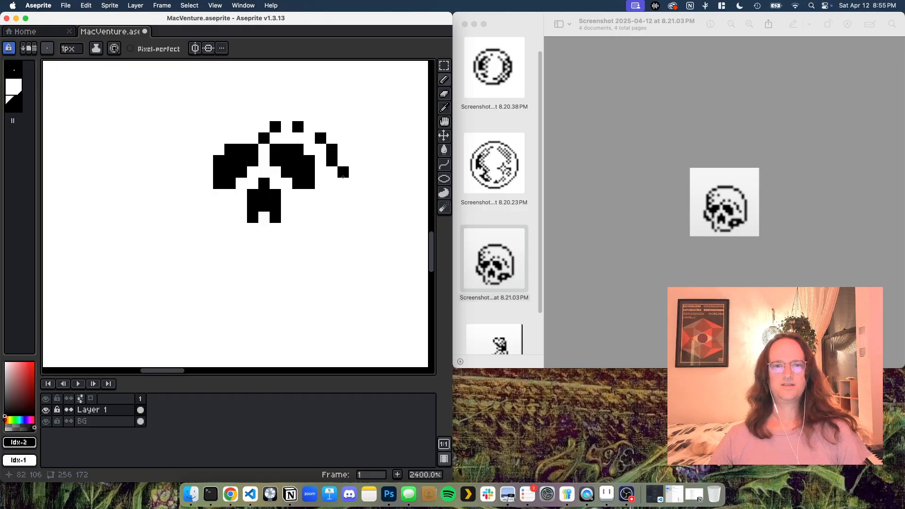
pyautogui.click(343, 174)
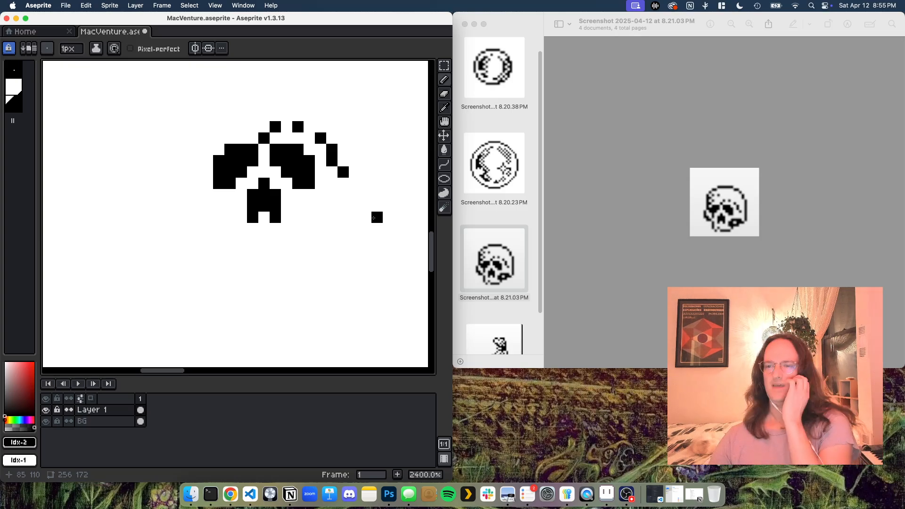
# Draw the skull's lower jaw in black: tooth pixels below the nose, the left jaw side and the flat chin edge.
pyautogui.scroll(-6, 367, 217)
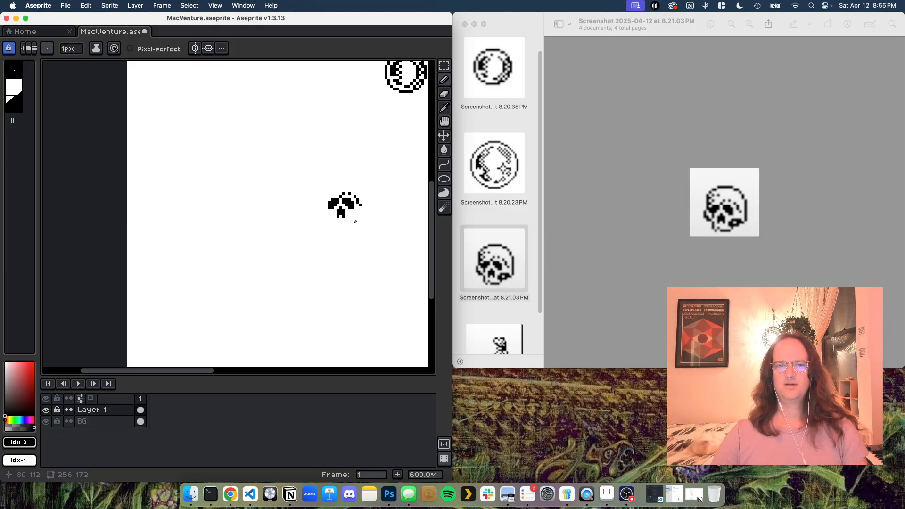
pyautogui.scroll(6, 355, 221)
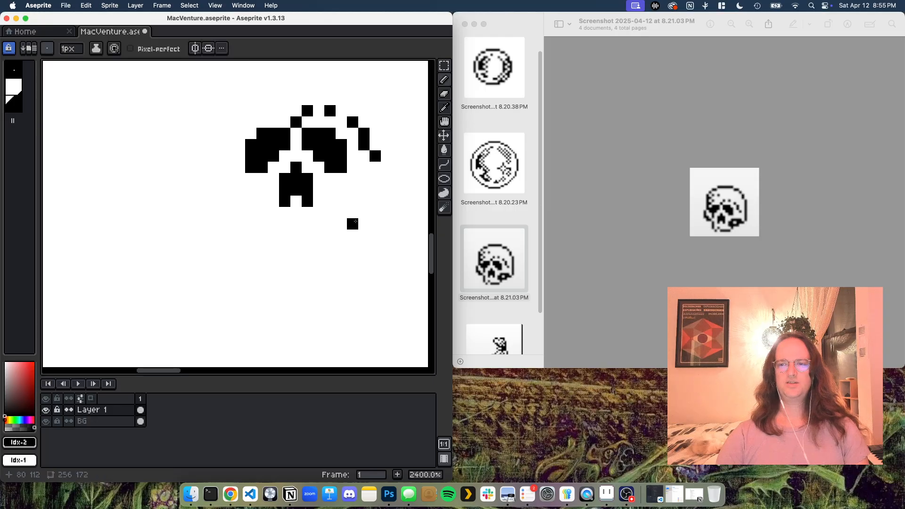
pyautogui.scroll(-2, 355, 221)
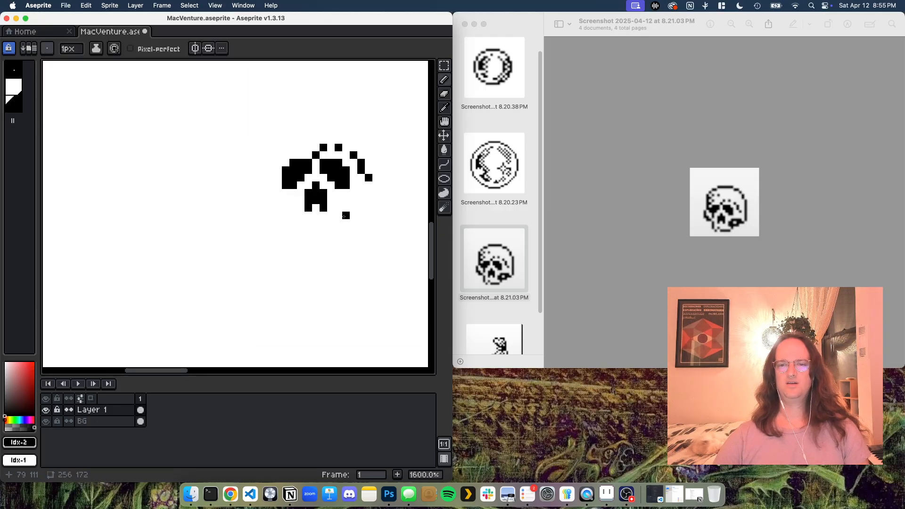
pyautogui.moveTo(164, 372)
pyautogui.mouseDown()
pyautogui.moveTo(181, 371)
pyautogui.moveTo(170, 372)
pyautogui.mouseUp()
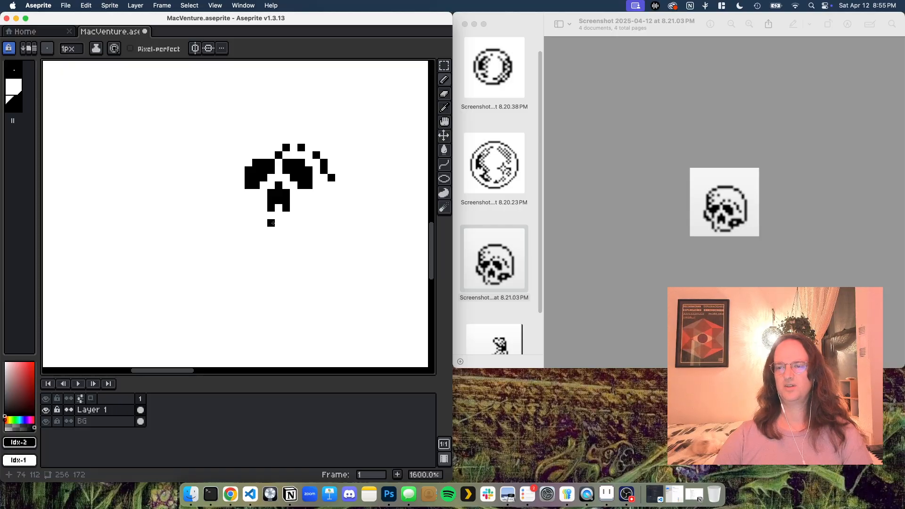
pyautogui.click(271, 223)
pyautogui.click(263, 230)
pyautogui.click(279, 230)
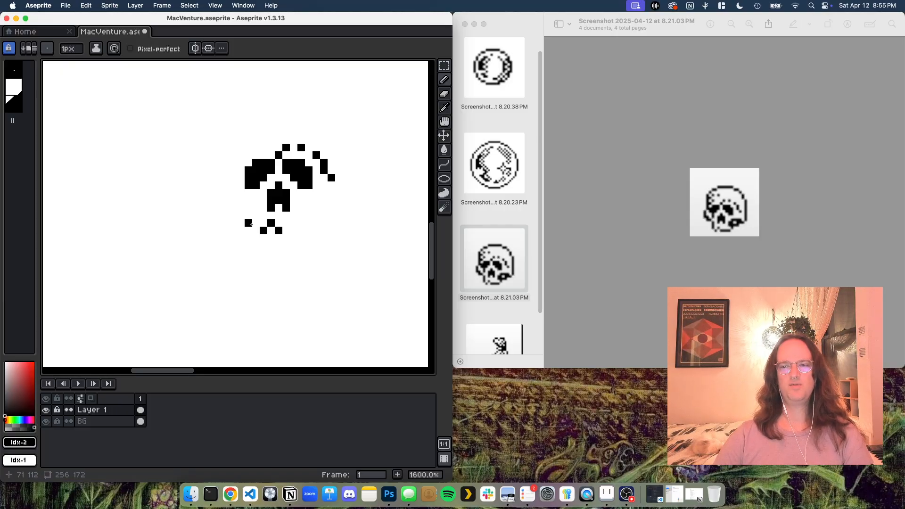
pyautogui.click(256, 223)
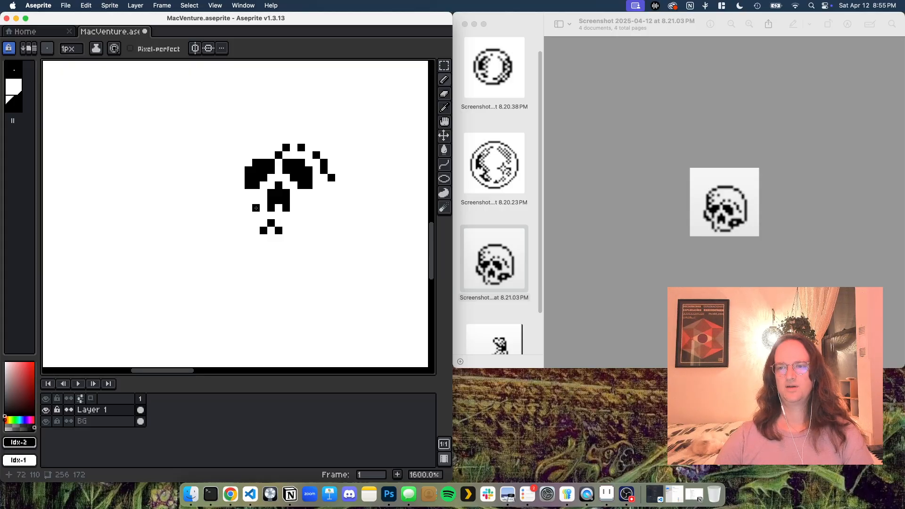
pyautogui.moveTo(256, 208); pyautogui.dragTo(256, 223)
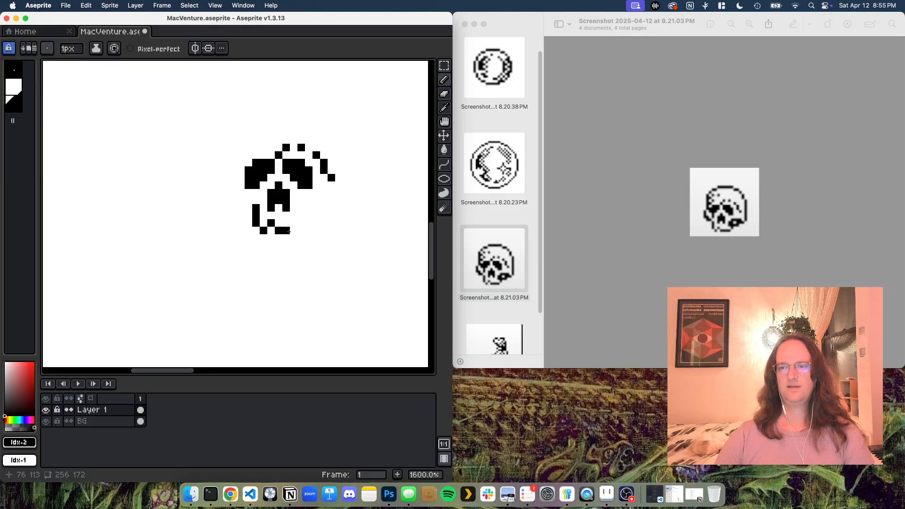
pyautogui.moveTo(289, 231); pyautogui.dragTo(304, 231)
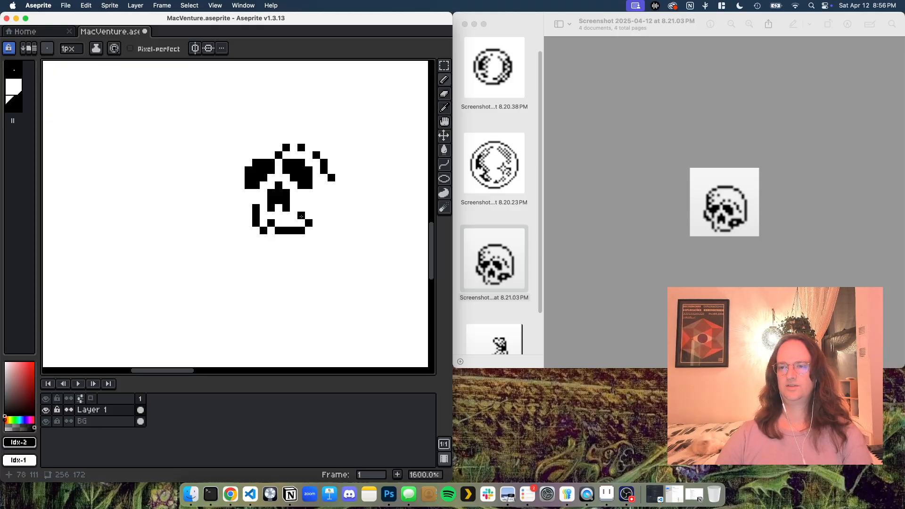
# Draw the right jaw corner and the stepped cheekbone shadow in black, leaving a single white pixel inside.
pyautogui.moveTo(301, 216); pyautogui.dragTo(302, 209)
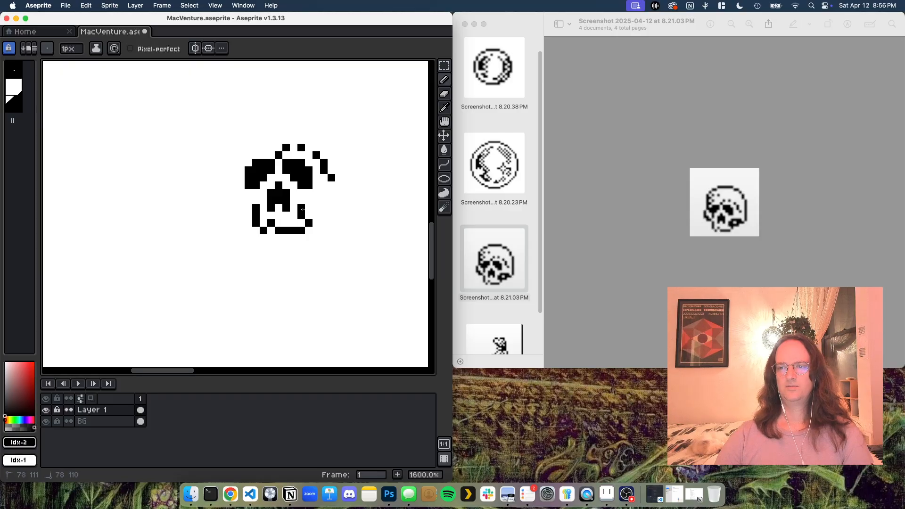
pyautogui.click(306, 209)
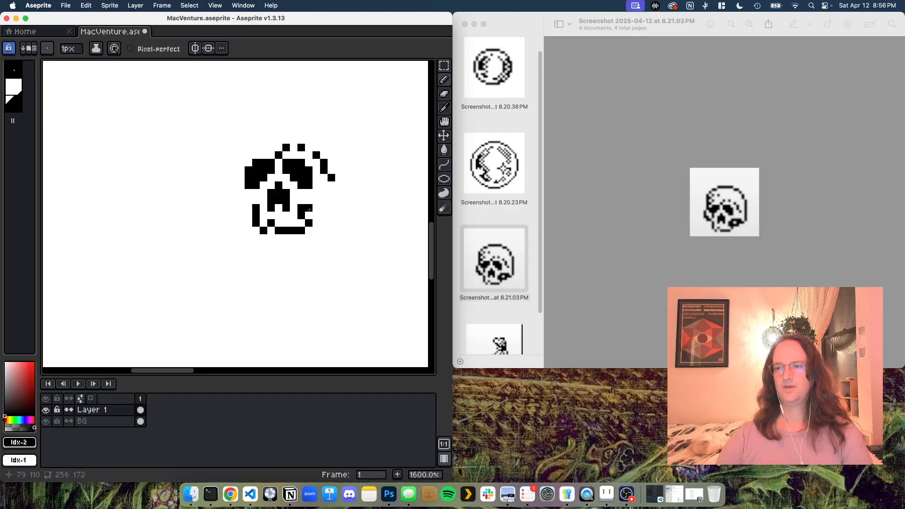
pyautogui.click(309, 209)
pyautogui.moveTo(310, 204); pyautogui.dragTo(326, 202)
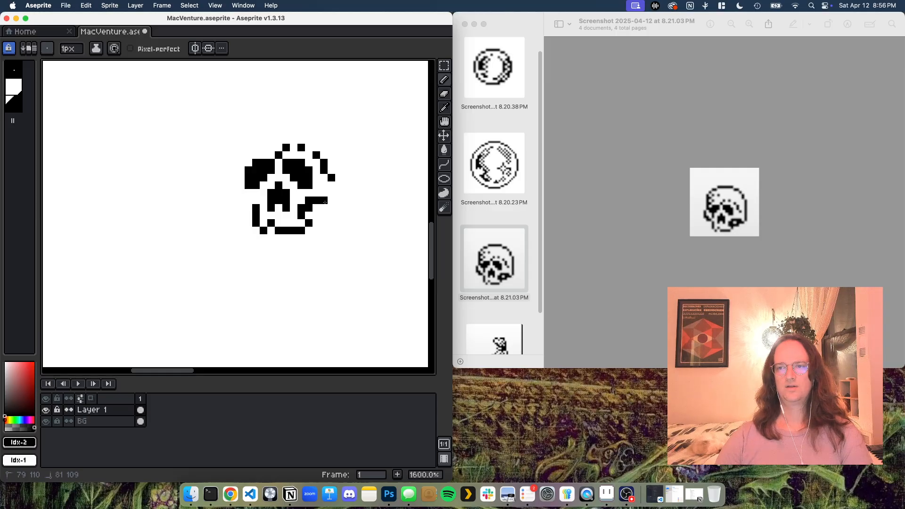
pyautogui.moveTo(325, 202); pyautogui.dragTo(333, 202)
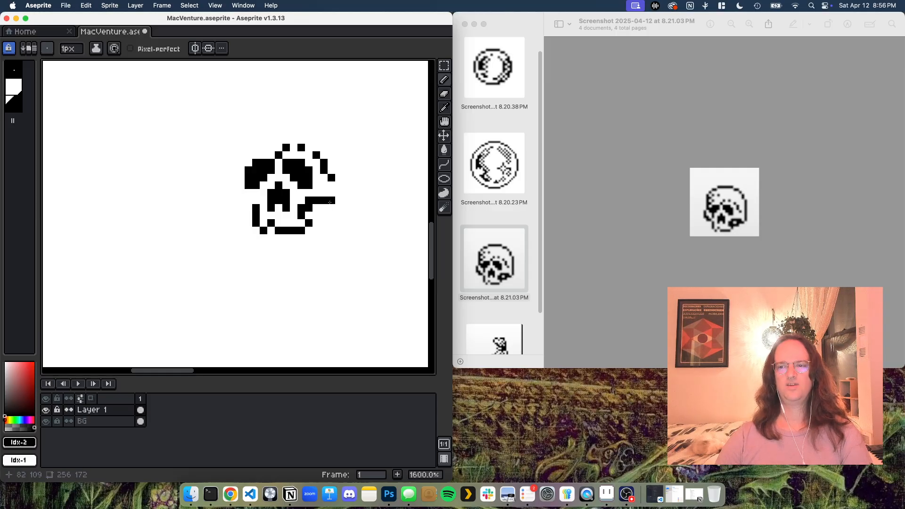
pyautogui.click(338, 207)
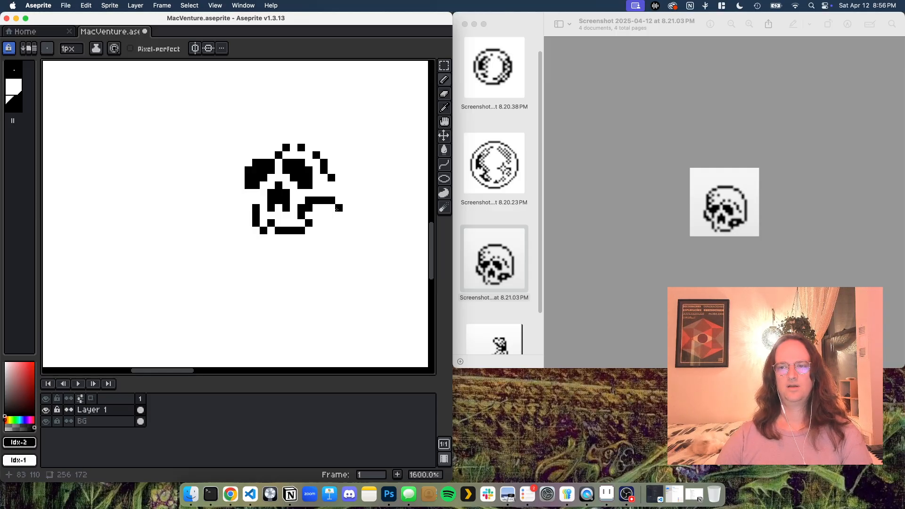
pyautogui.moveTo(337, 209); pyautogui.dragTo(325, 209)
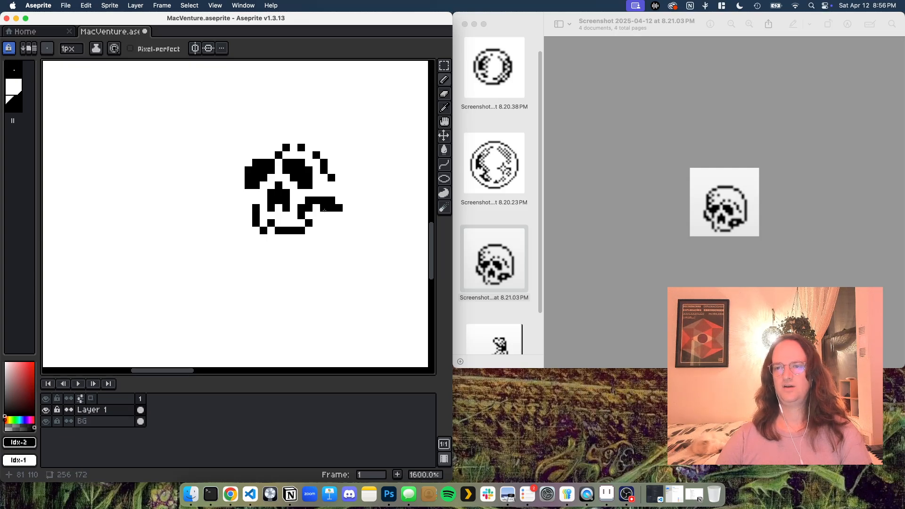
pyautogui.moveTo(324, 214); pyautogui.dragTo(307, 215)
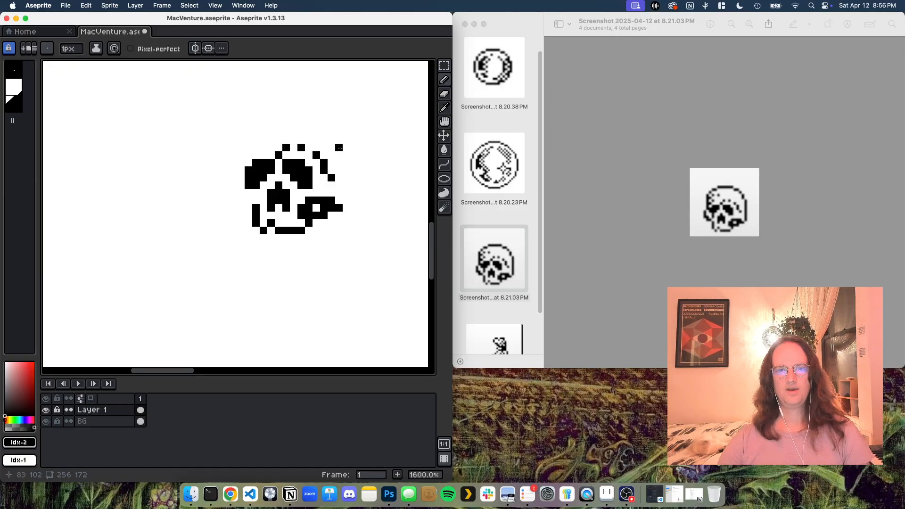
# Outline the cranium in black from the right cheekbone up the right side and across the flat top.
pyautogui.moveTo(346, 148); pyautogui.dragTo(353, 193)
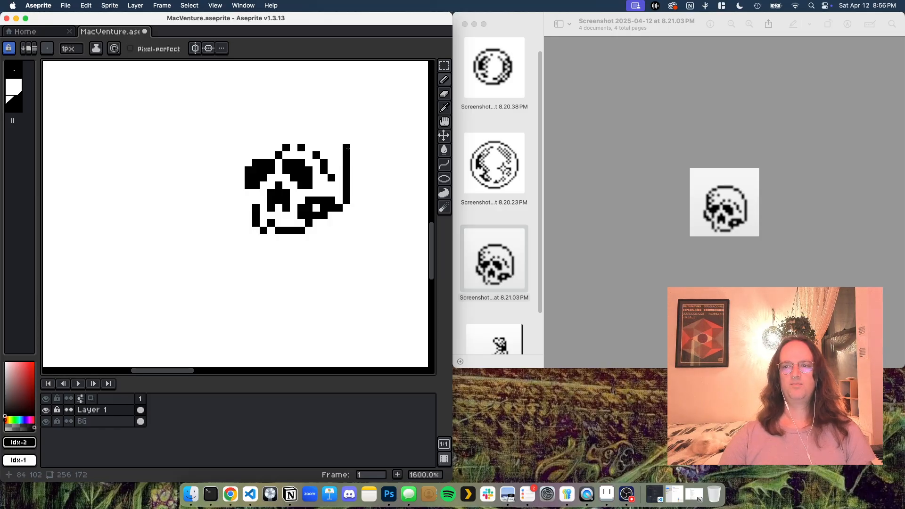
pyautogui.moveTo(339, 133); pyautogui.dragTo(339, 140)
pyautogui.click(332, 124)
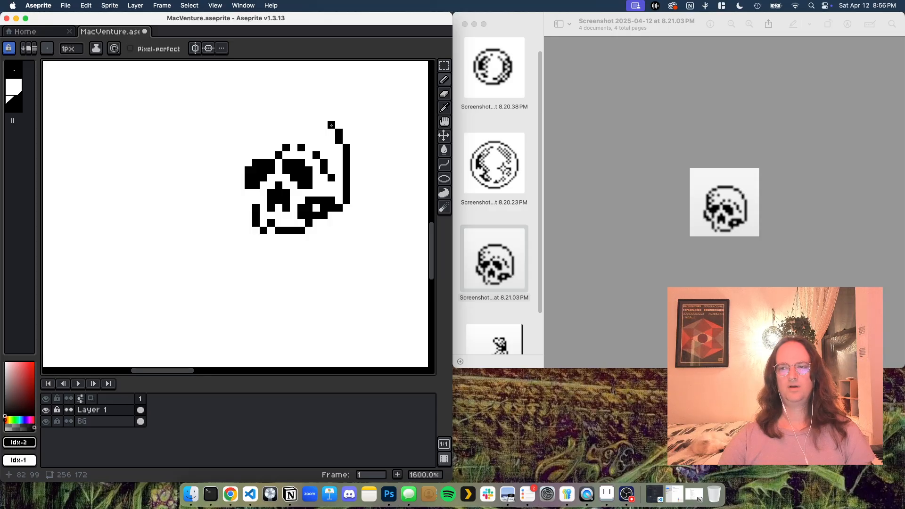
pyautogui.click(324, 117)
pyautogui.click(316, 118)
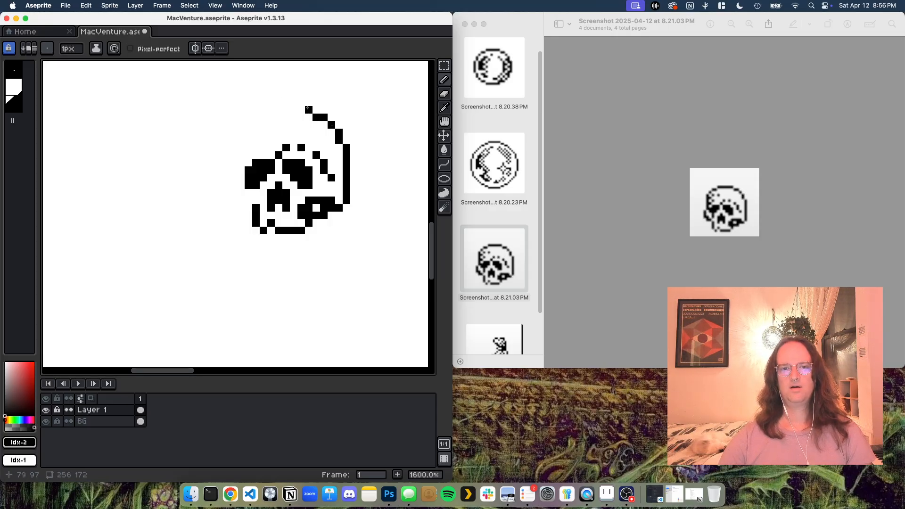
pyautogui.moveTo(308, 110); pyautogui.dragTo(268, 108)
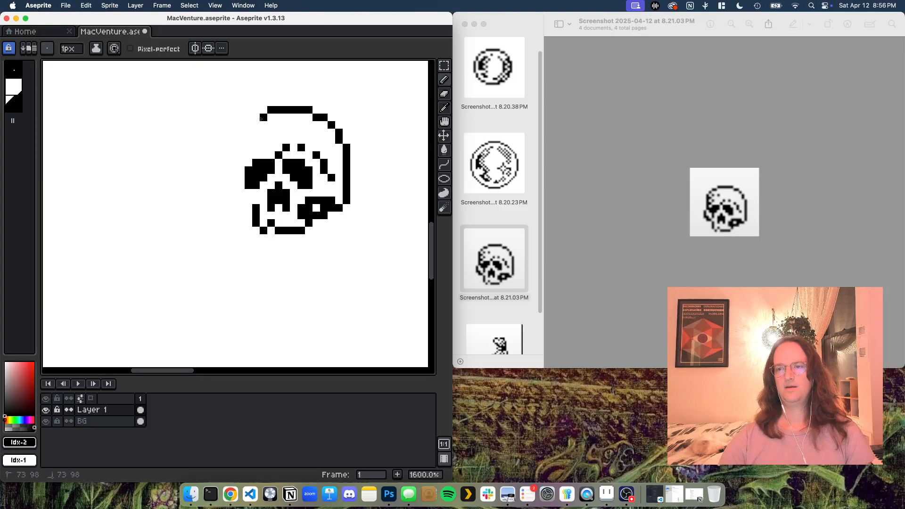
# Continue the black cranium outline down the left side to the eye socket and add the short left cheekbone edge.
pyautogui.moveTo(264, 117); pyautogui.dragTo(255, 118)
pyautogui.click(248, 125)
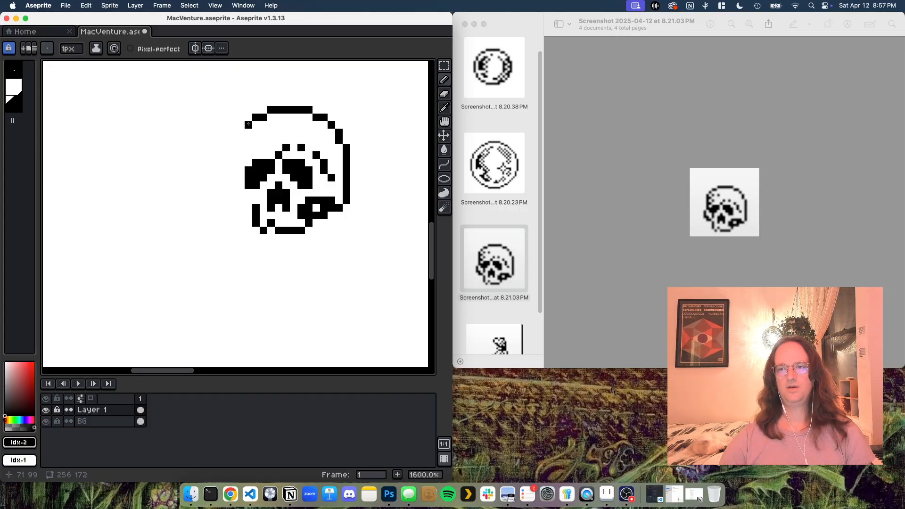
pyautogui.click(240, 132)
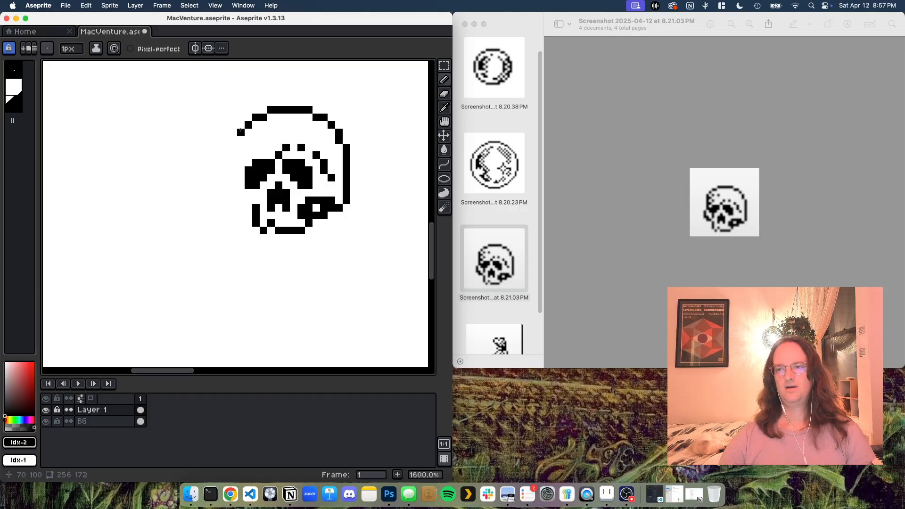
pyautogui.moveTo(240, 131); pyautogui.dragTo(241, 178)
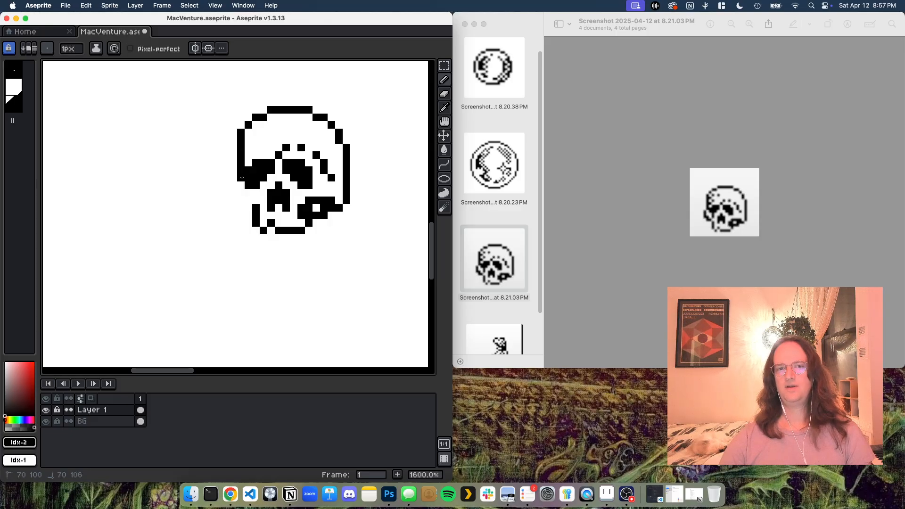
pyautogui.click(232, 178)
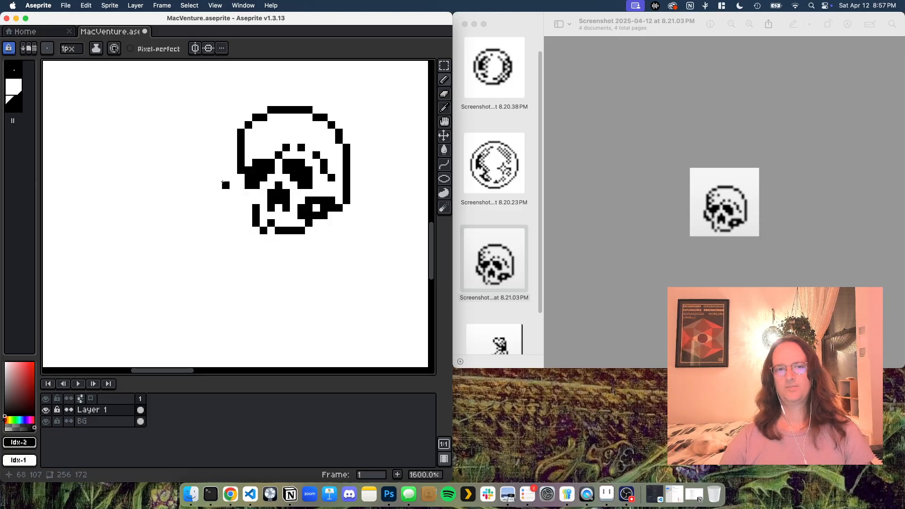
pyautogui.moveTo(231, 178); pyautogui.dragTo(231, 190)
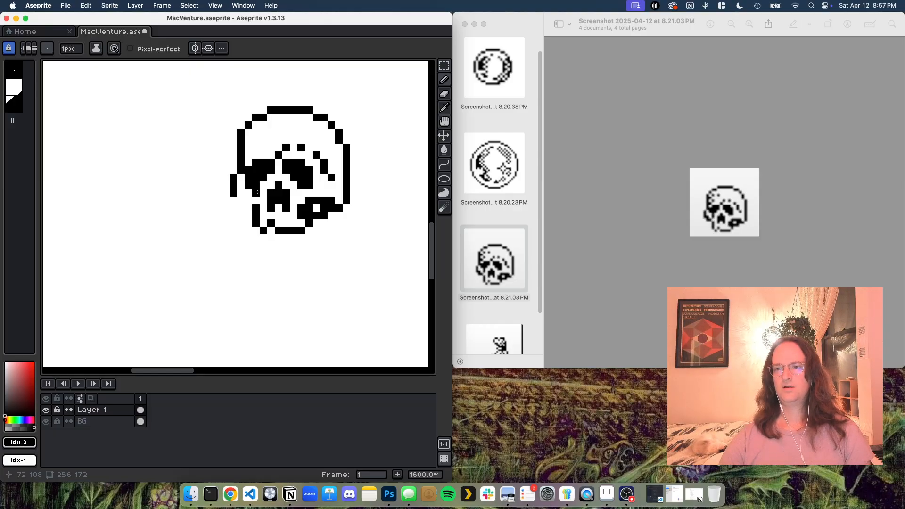
pyautogui.click(265, 202)
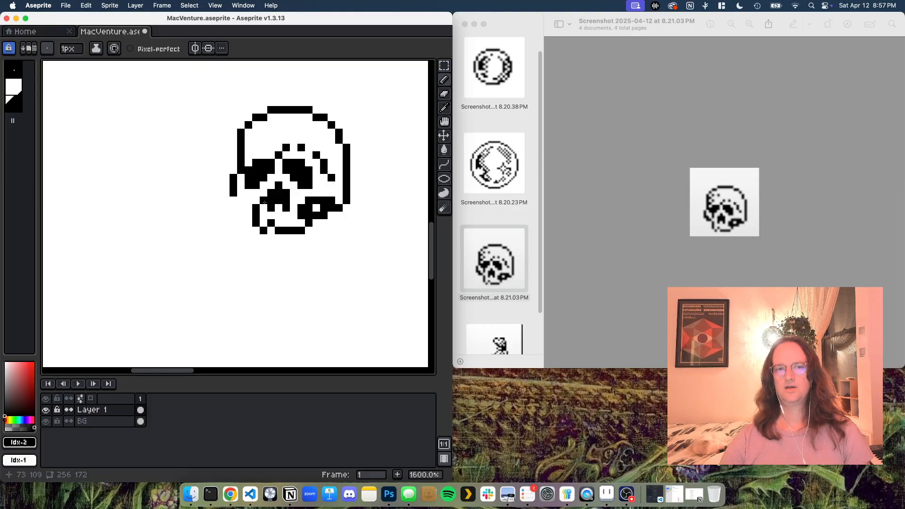
pyautogui.press('cmd+z')
pyautogui.click(255, 194)
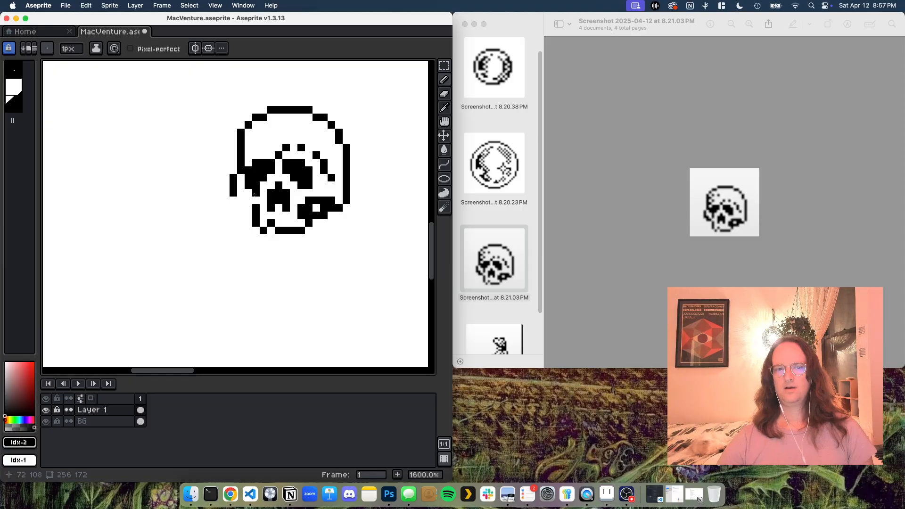
pyautogui.press('cmd+z')
# Close the skull's left cheekbone outline in black, stepping from the short cheekbone edge to the jaw, and extend the left eye socket's inner shadow downward.
pyautogui.click(286, 224)
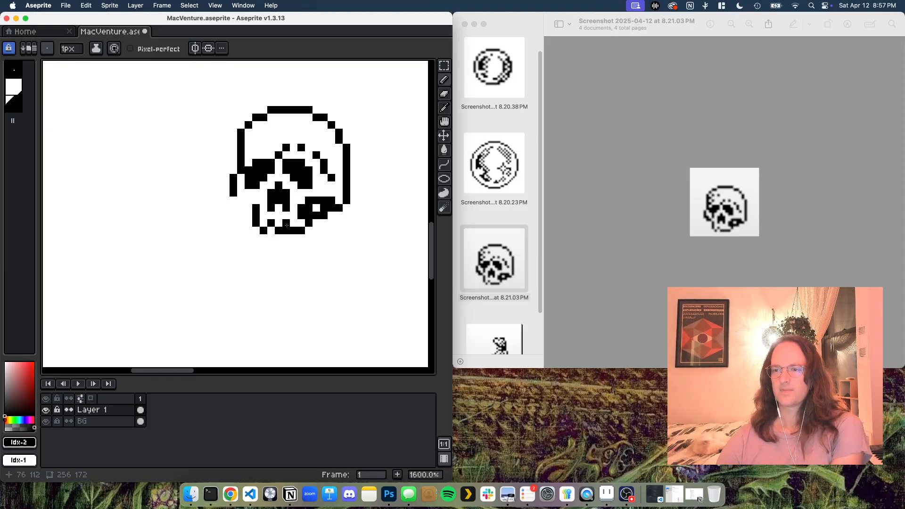
pyautogui.press('cmd+z')
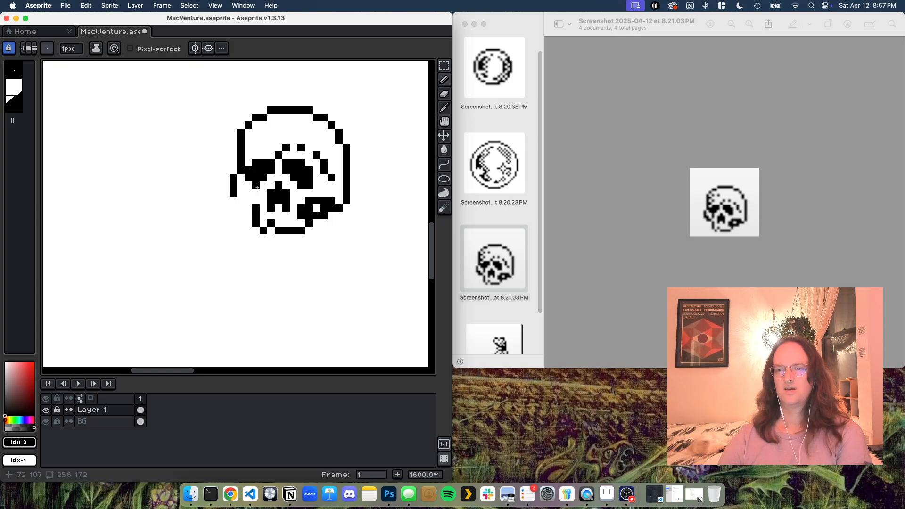
pyautogui.click(256, 192)
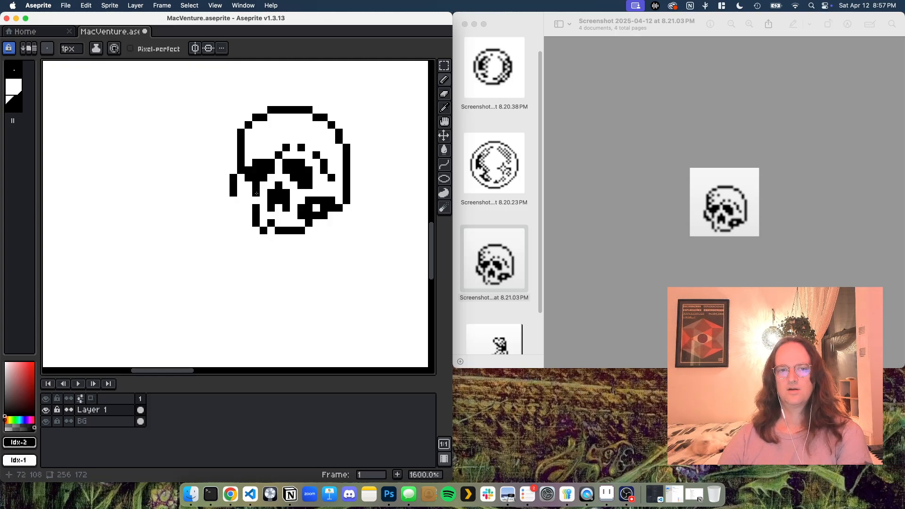
pyautogui.click(324, 244)
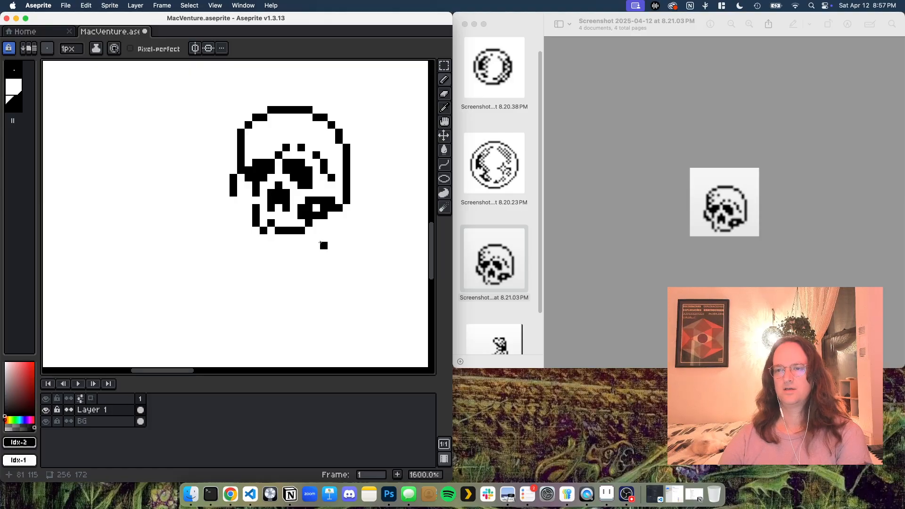
pyautogui.moveTo(250, 201); pyautogui.dragTo(243, 203)
pyautogui.click(242, 192)
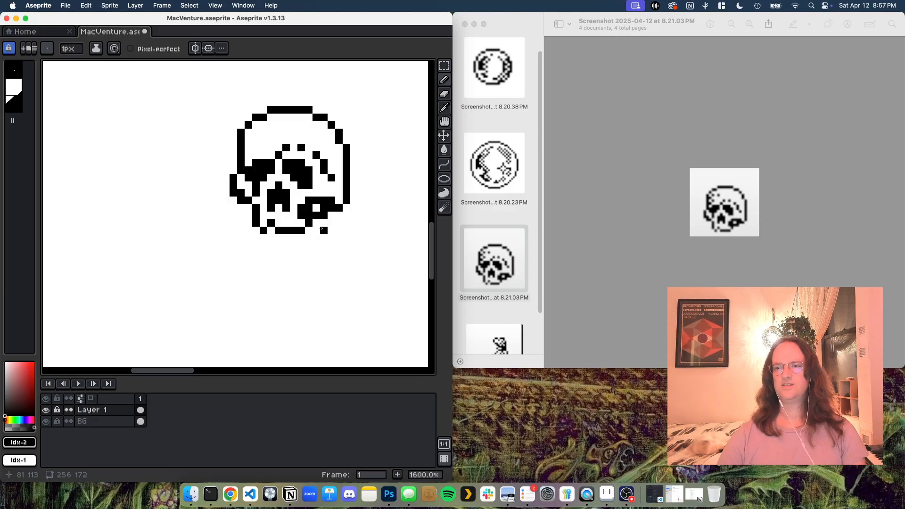
# Shade the cranium's upper-left area with scattered black pixels, pick white from the canvas, and check the finished skull beside the other sprites.
pyautogui.click(256, 133)
pyautogui.click(249, 140)
pyautogui.click(256, 147)
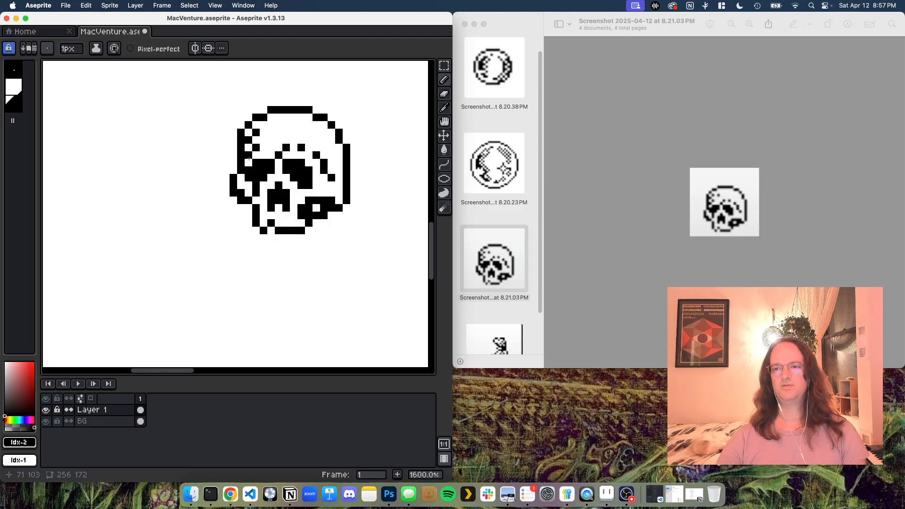
pyautogui.click(271, 133)
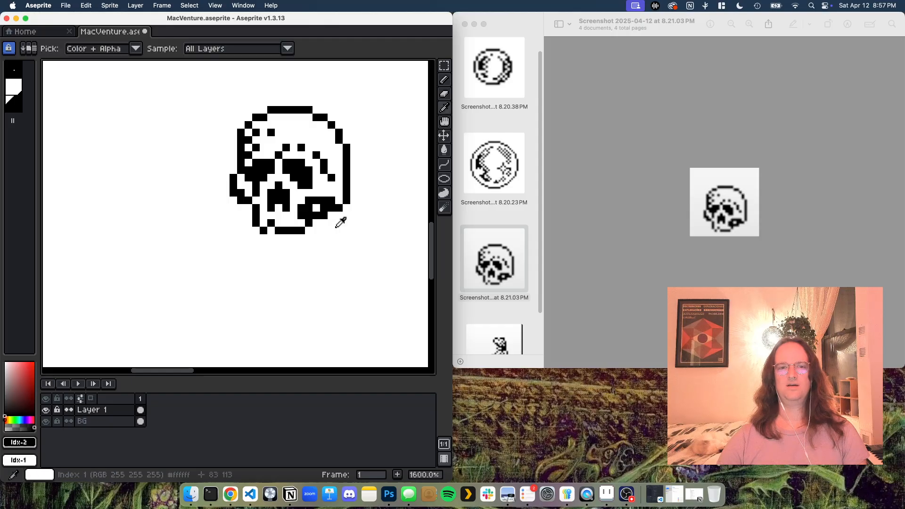
pyautogui.keyDown('alt'); pyautogui.click(339, 230); pyautogui.keyUp('alt')
pyautogui.scroll(1, 323, 220)
pyautogui.scroll(-2, 323, 223)
pyautogui.scroll(-6, 323, 223)
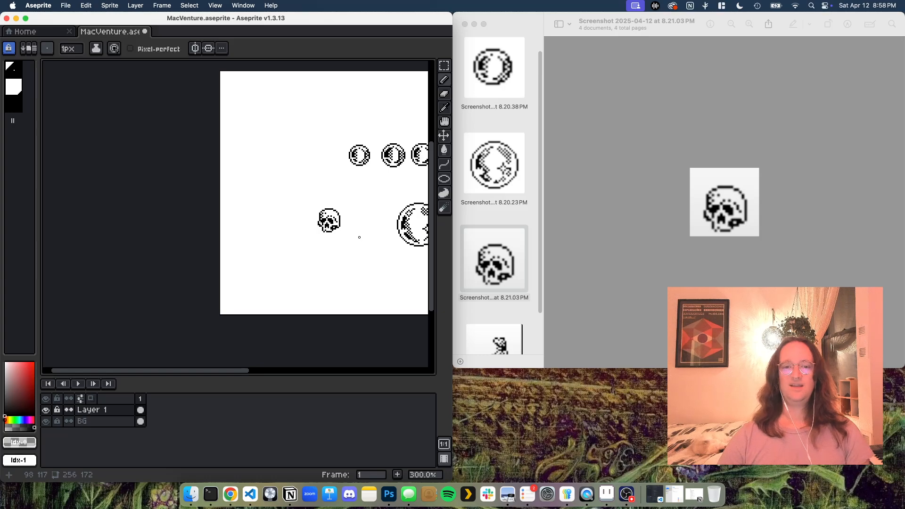
pyautogui.moveTo(235, 371); pyautogui.dragTo(316, 372)
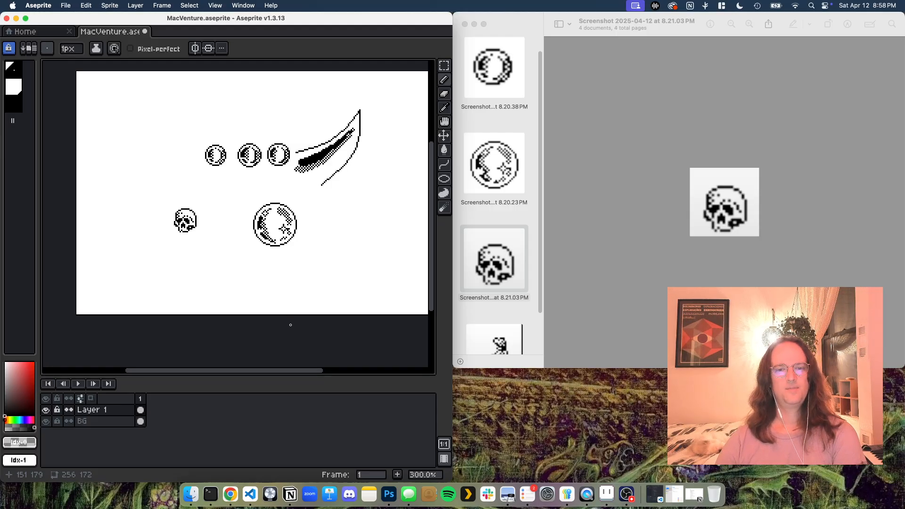
# Switch to Chrome and open the Human Skull Replica/Memento Mori listing from the skull image results, showing its front-view photo in full.
pyautogui.click(230, 494)
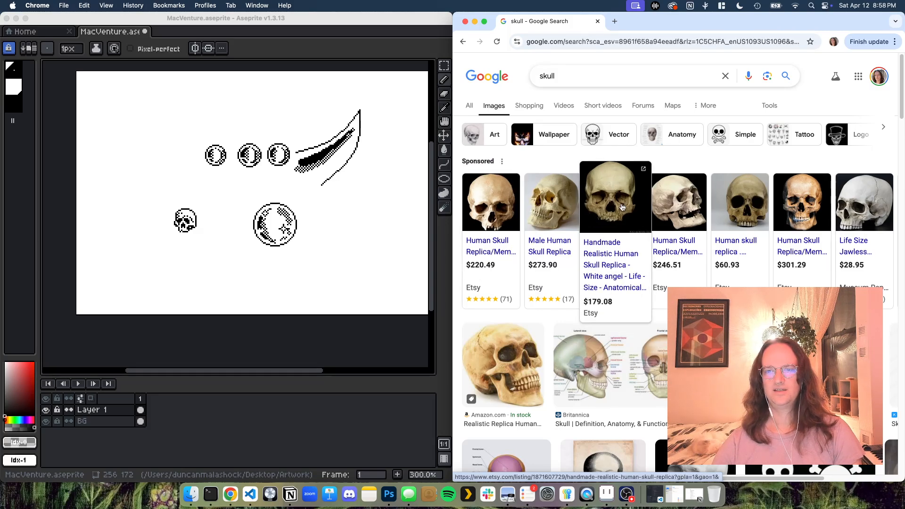
pyautogui.click(506, 204)
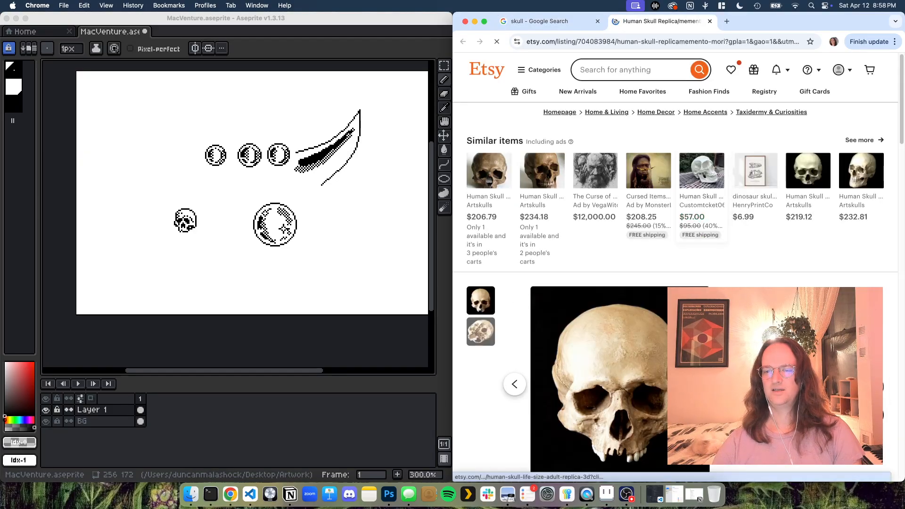
pyautogui.scroll(-5, 661, 336)
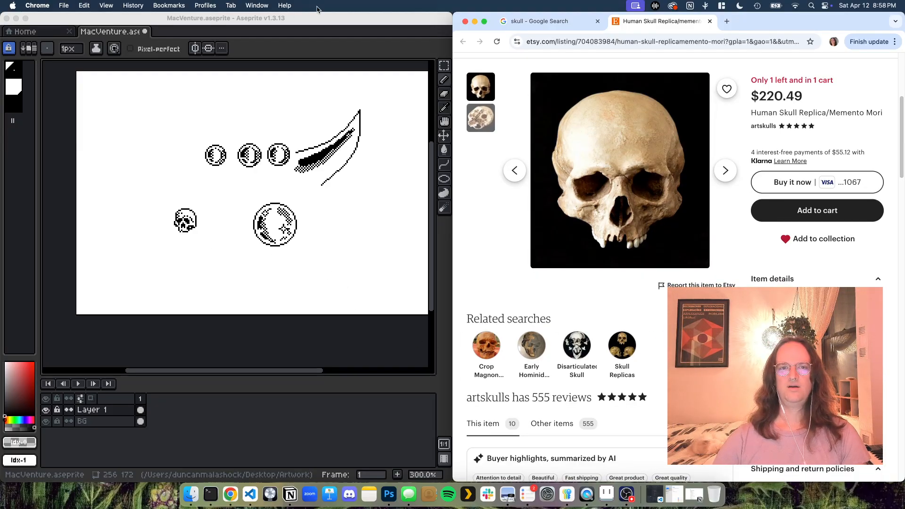
# Return to Aseprite and, in the blank area below the existing sprites, draw the right eye socket's top, left and bottom edges in black.
pyautogui.click(229, 260)
pyautogui.scroll(-1, 249, 263)
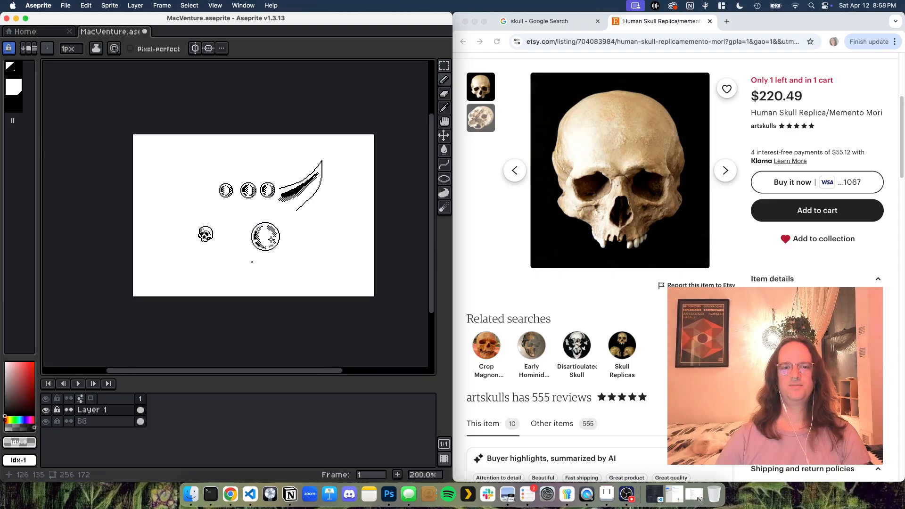
pyautogui.scroll(5, 249, 262)
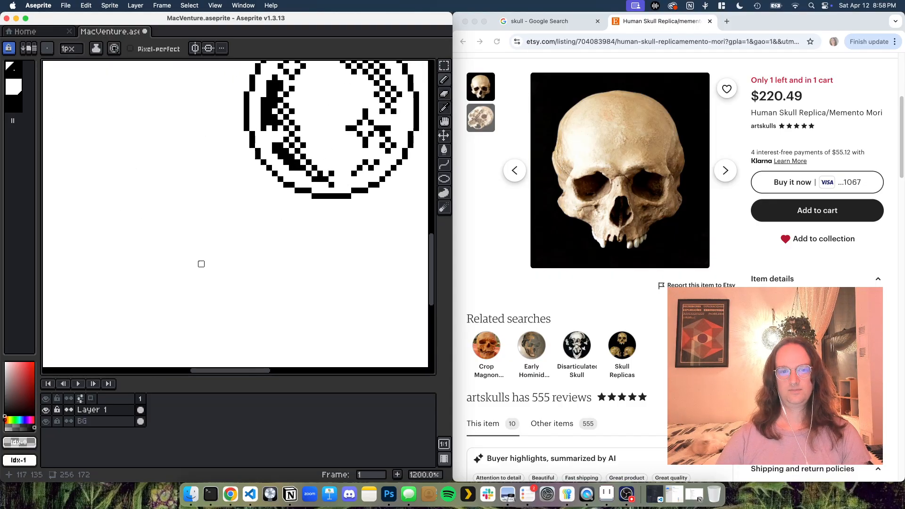
pyautogui.press('h')
pyautogui.moveTo(200, 262); pyautogui.dragTo(275, 172)
pyautogui.press('b')
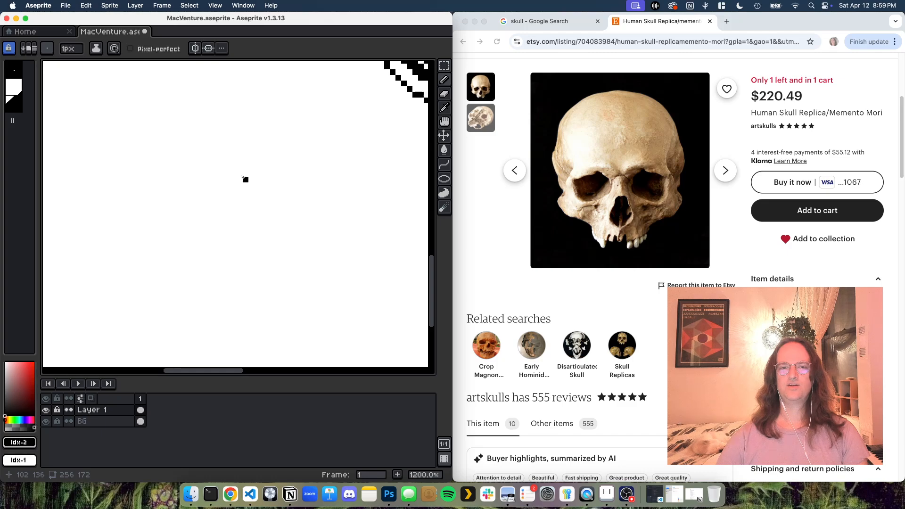
pyautogui.moveTo(245, 179); pyautogui.dragTo(251, 179)
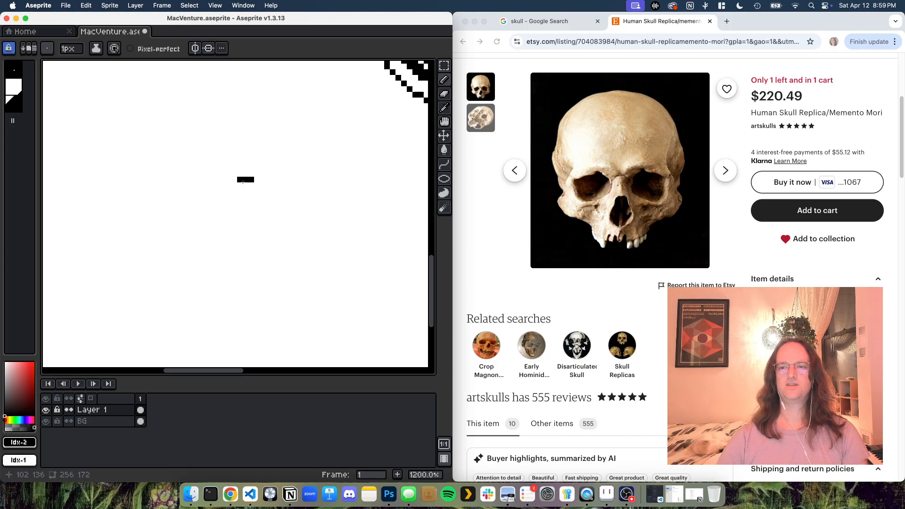
pyautogui.click(234, 185)
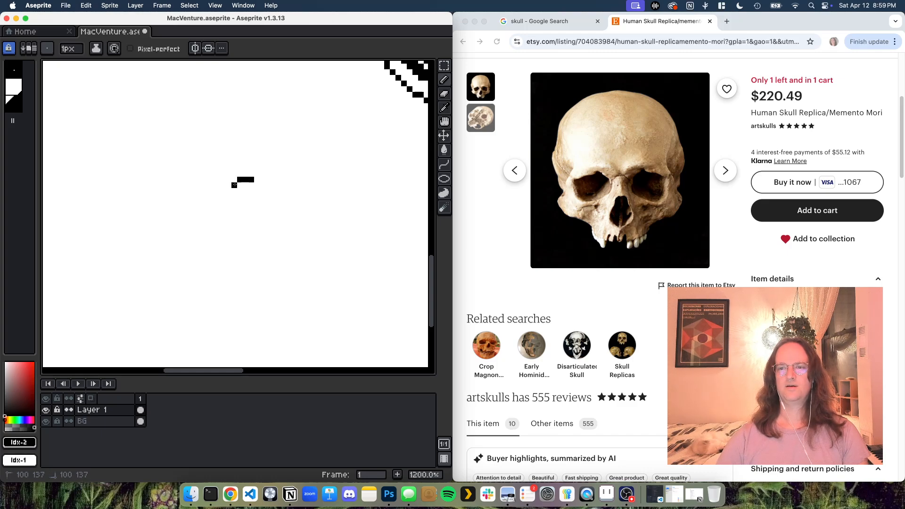
pyautogui.click(233, 191)
pyautogui.click(240, 196)
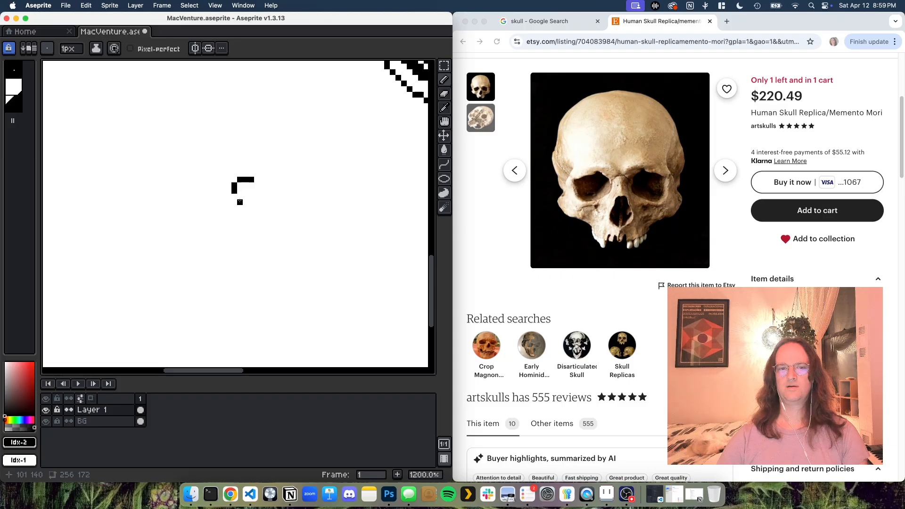
pyautogui.click(246, 202)
pyautogui.click(251, 203)
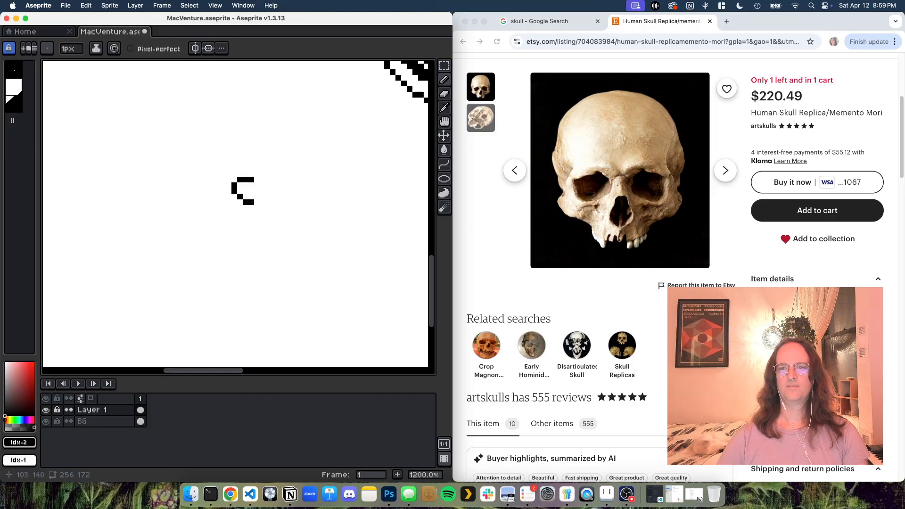
# Close the right eye socket's outline with stepped black pixels along its right side, leaving the interior white.
pyautogui.click(256, 196)
pyautogui.click(258, 187)
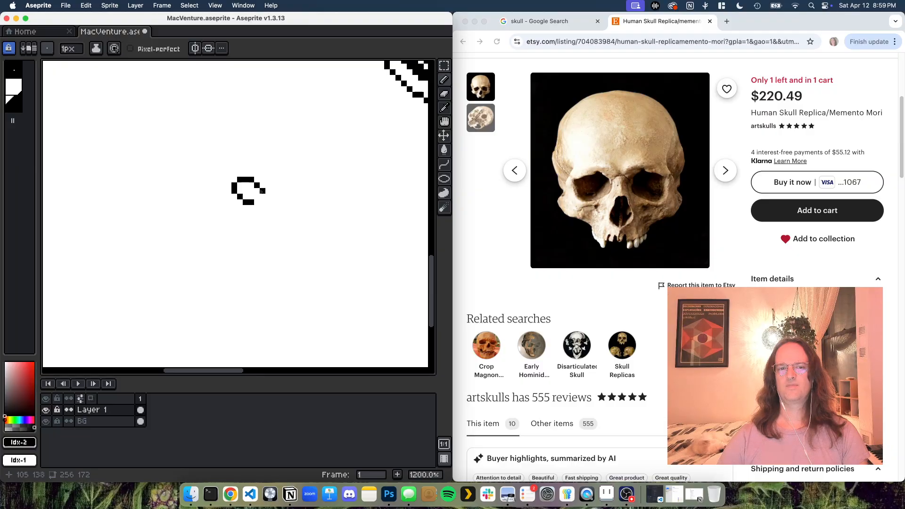
pyautogui.click(263, 191)
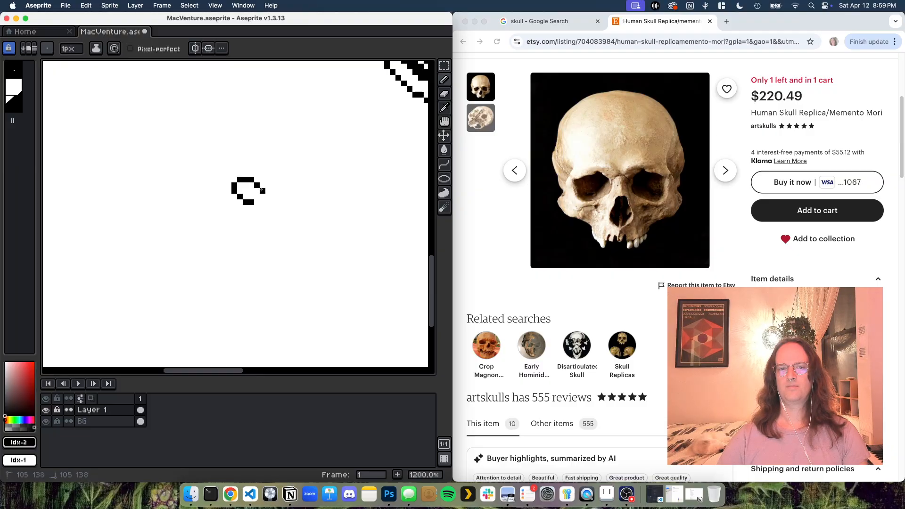
pyautogui.click(263, 196)
pyautogui.click(257, 202)
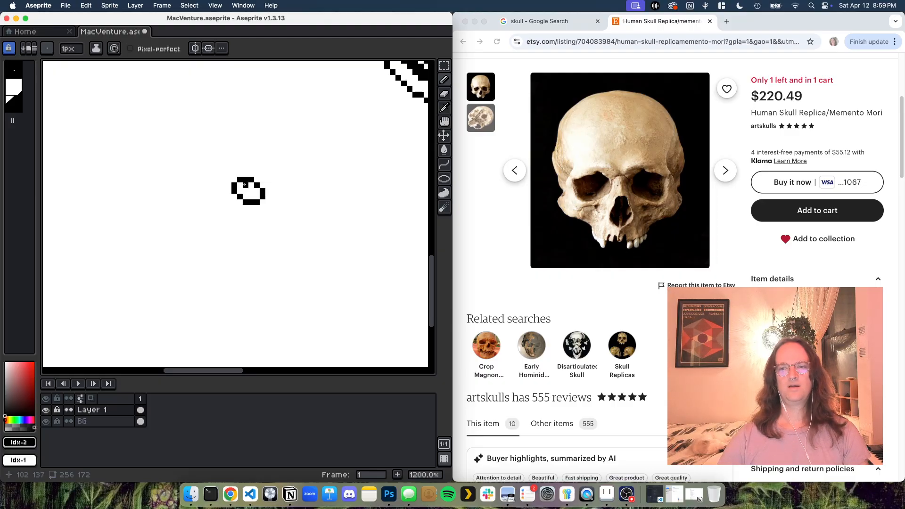
pyautogui.moveTo(245, 184); pyautogui.dragTo(241, 185)
pyautogui.press('super+z')
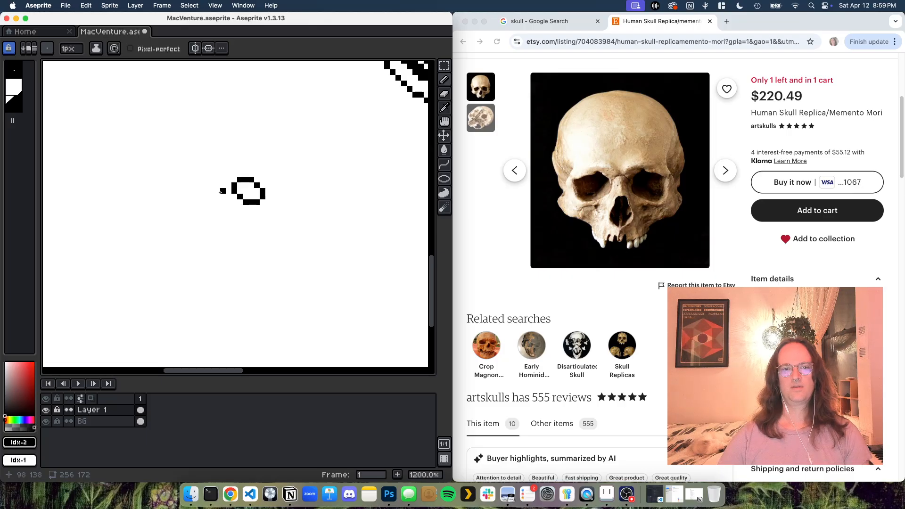
# Outline a mirrored left eye socket in black and draw a solid black nose opening centred below the two sockets.
pyautogui.moveTo(217, 191); pyautogui.dragTo(217, 185)
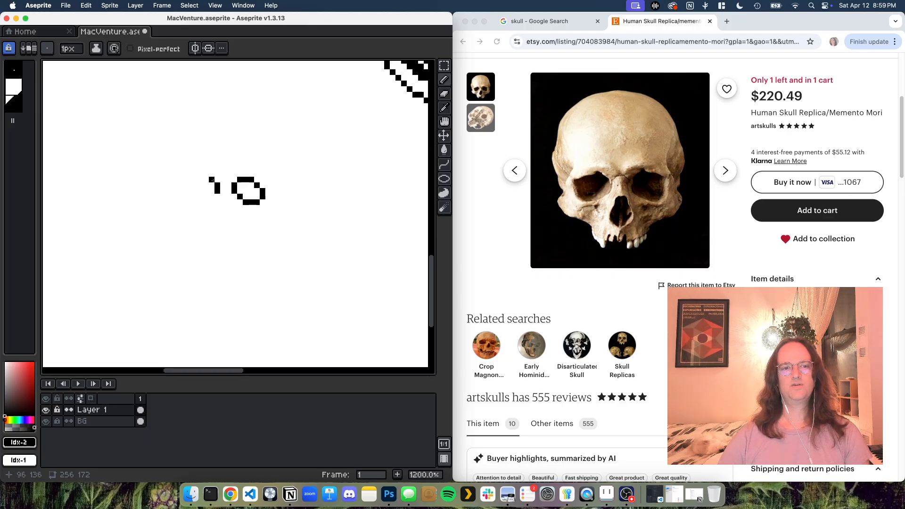
pyautogui.click(205, 180)
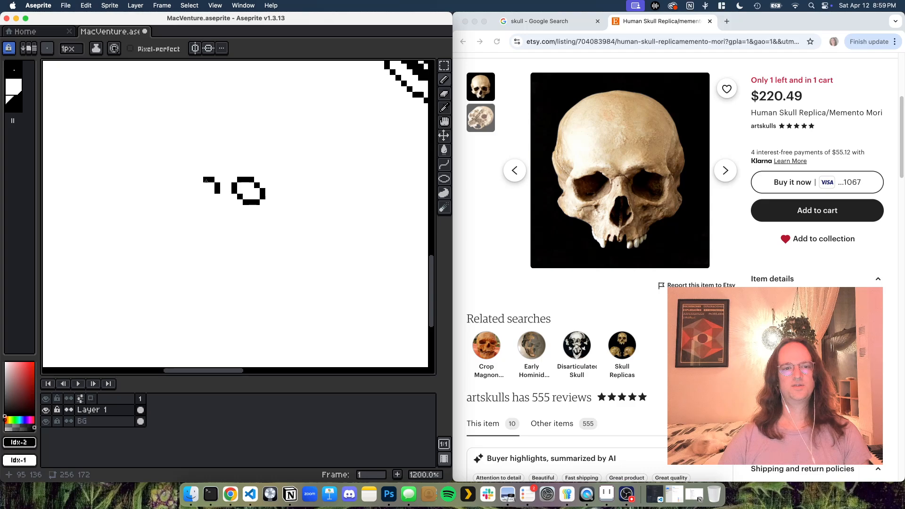
pyautogui.click(200, 185)
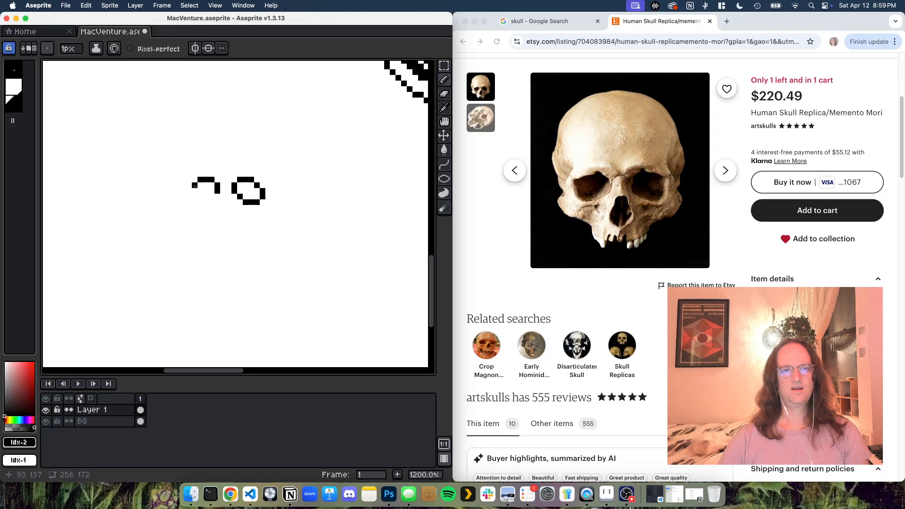
pyautogui.click(195, 185)
pyautogui.moveTo(189, 190)
pyautogui.mouseDown()
pyautogui.moveTo(205, 202)
pyautogui.moveTo(195, 202)
pyautogui.mouseUp()
pyautogui.click(212, 196)
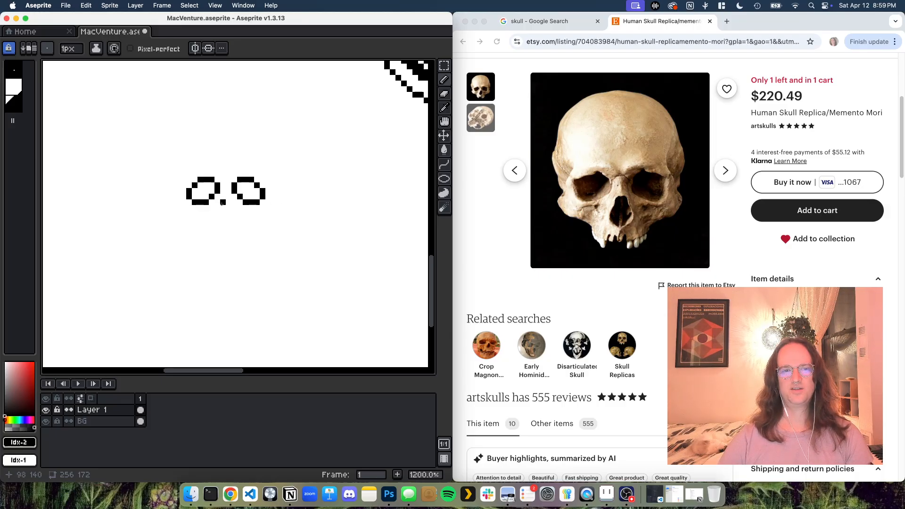
pyautogui.moveTo(221, 203)
pyautogui.mouseDown()
pyautogui.moveTo(228, 220)
pyautogui.moveTo(222, 210)
pyautogui.moveTo(223, 224)
pyautogui.moveTo(218, 219)
pyautogui.moveTo(234, 214)
pyautogui.moveTo(222, 225)
pyautogui.mouseUp()
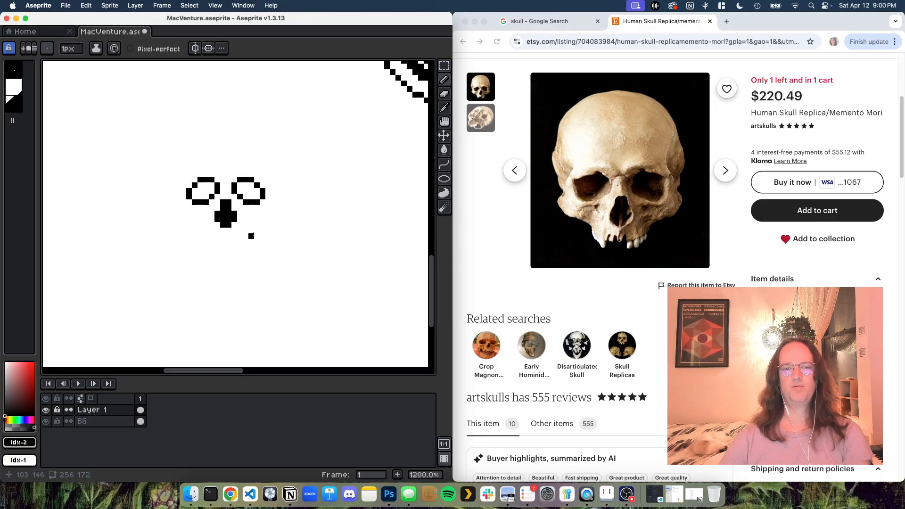
# Show the sprite preview window, place it over the canvas's upper-right corner, and zoom and enlarge it so the entire artwork fits.
pyautogui.click(243, 5)
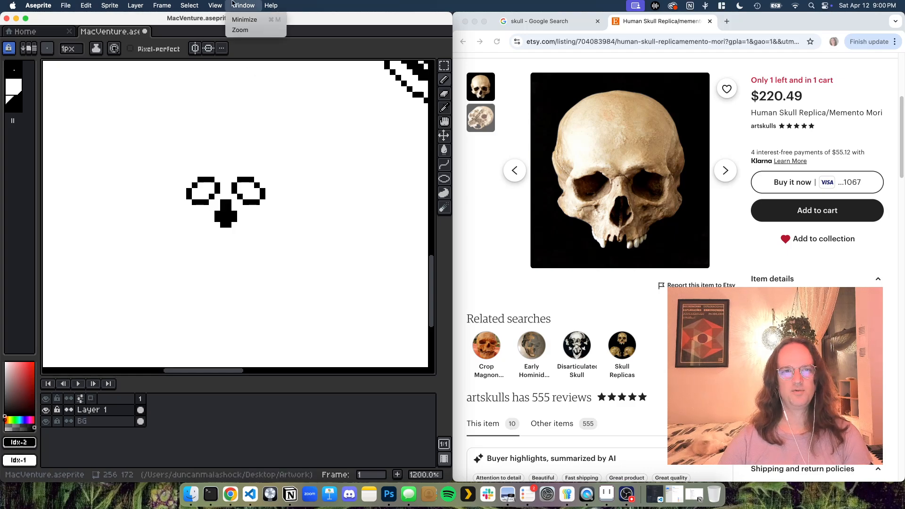
pyautogui.moveTo(215, 5)
pyautogui.moveTo(225, 137)
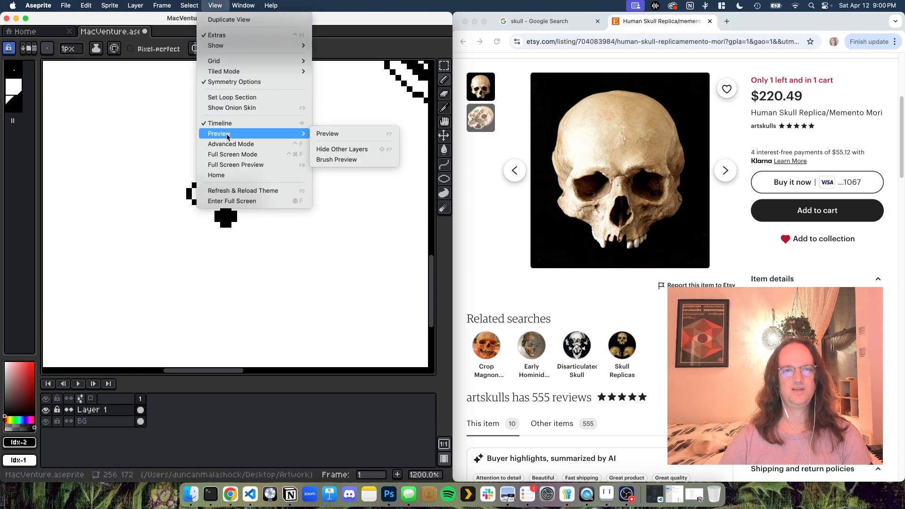
pyautogui.click(325, 132)
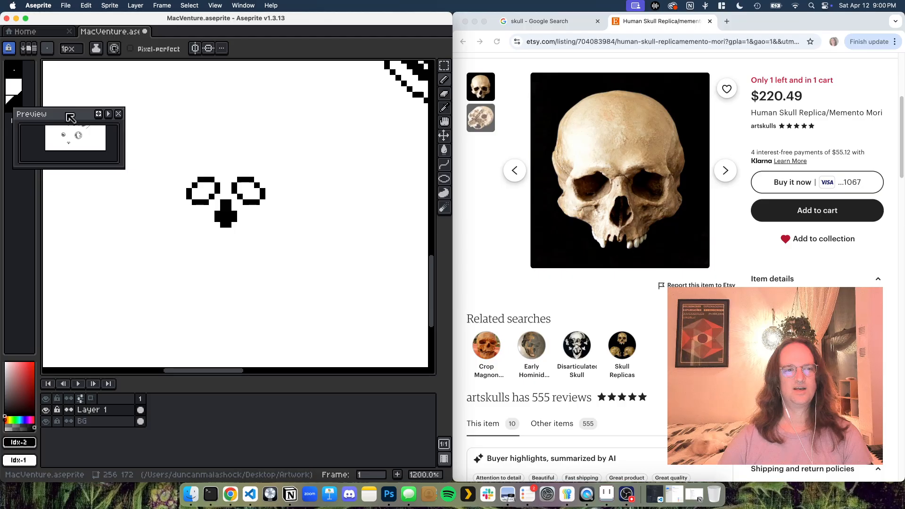
pyautogui.moveTo(73, 118); pyautogui.dragTo(326, 98)
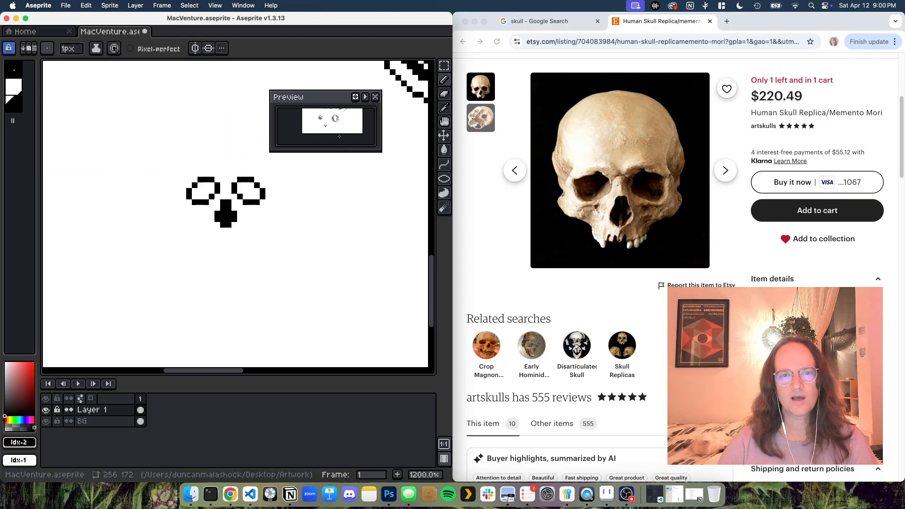
pyautogui.scroll(2, 331, 125)
pyautogui.scroll(-1, 331, 125)
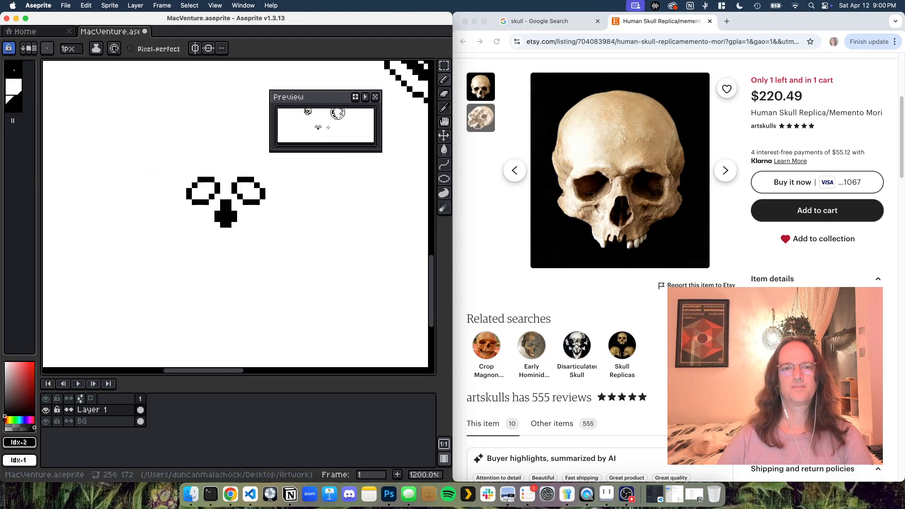
pyautogui.moveTo(326, 100); pyautogui.dragTo(367, 79)
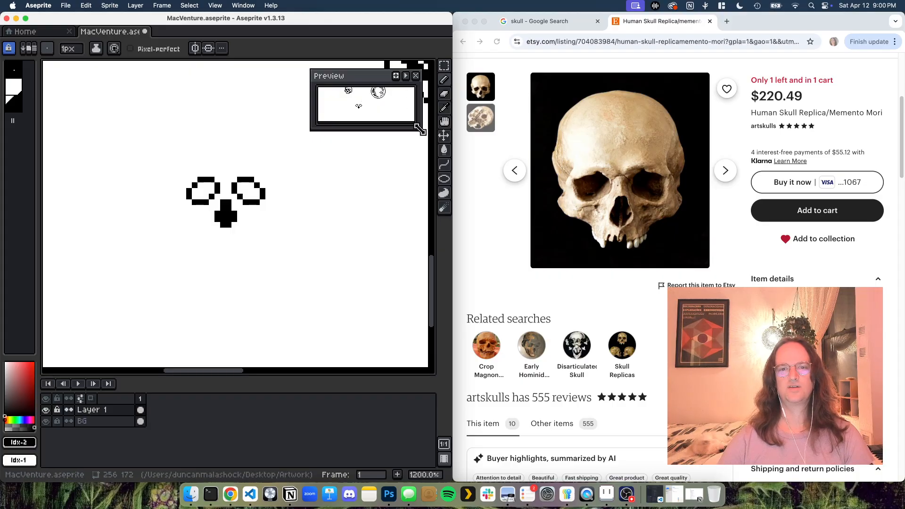
pyautogui.moveTo(419, 129); pyautogui.dragTo(426, 262)
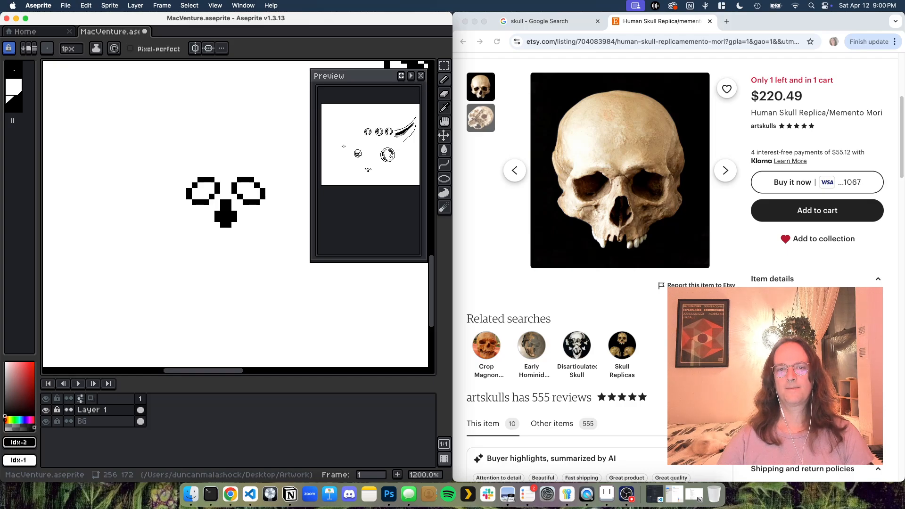
# Shrink the sprite preview window, pan it to show the new skull beside the small skull and moon, and tuck it into the canvas's upper-right corner.
pyautogui.moveTo(344, 146); pyautogui.dragTo(371, 177)
pyautogui.scroll(2, 371, 176)
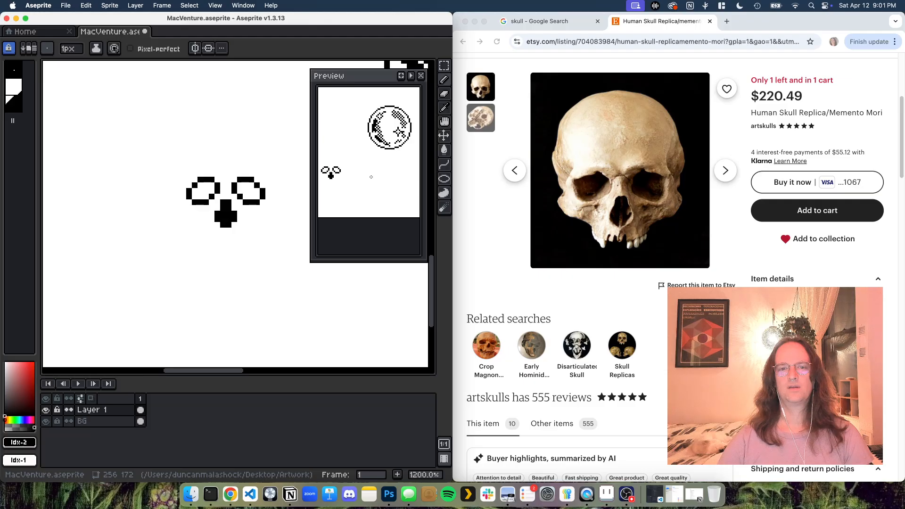
pyautogui.scroll(-1, 371, 177)
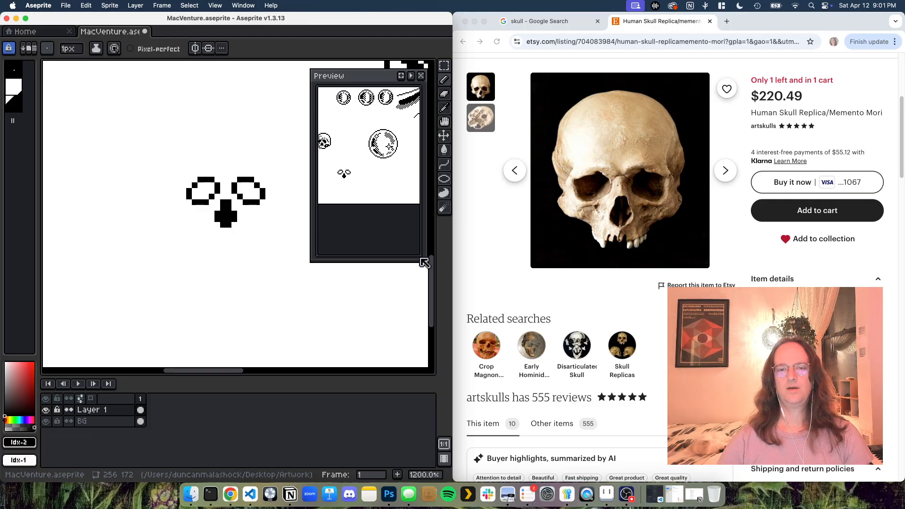
pyautogui.moveTo(425, 260); pyautogui.dragTo(422, 166)
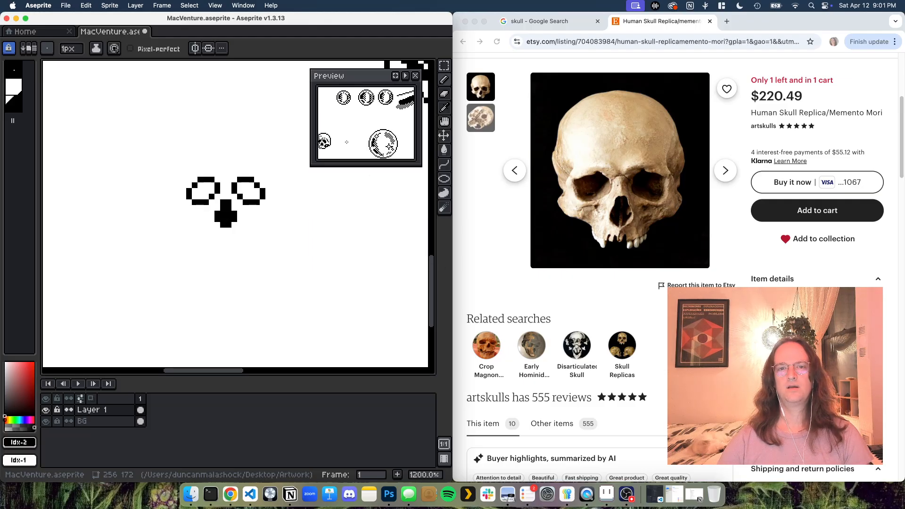
pyautogui.moveTo(349, 169); pyautogui.dragTo(356, 137)
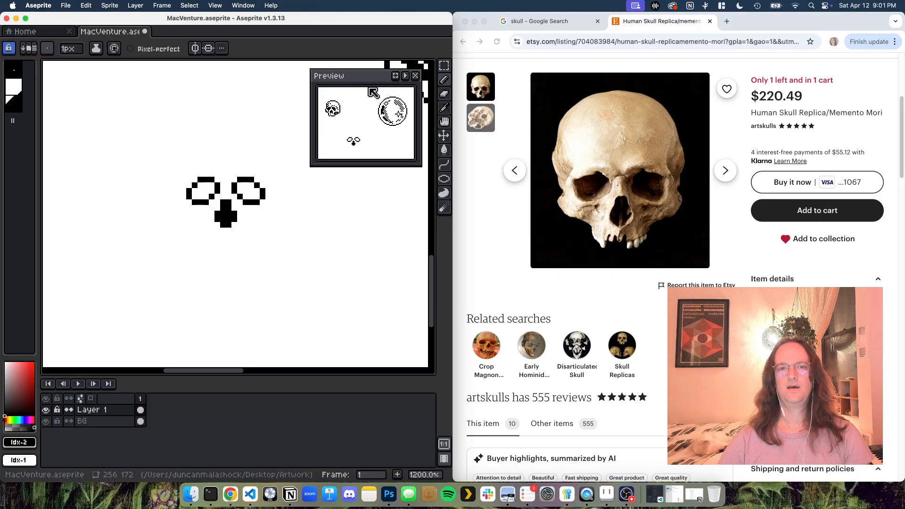
pyautogui.moveTo(368, 80); pyautogui.dragTo(378, 75)
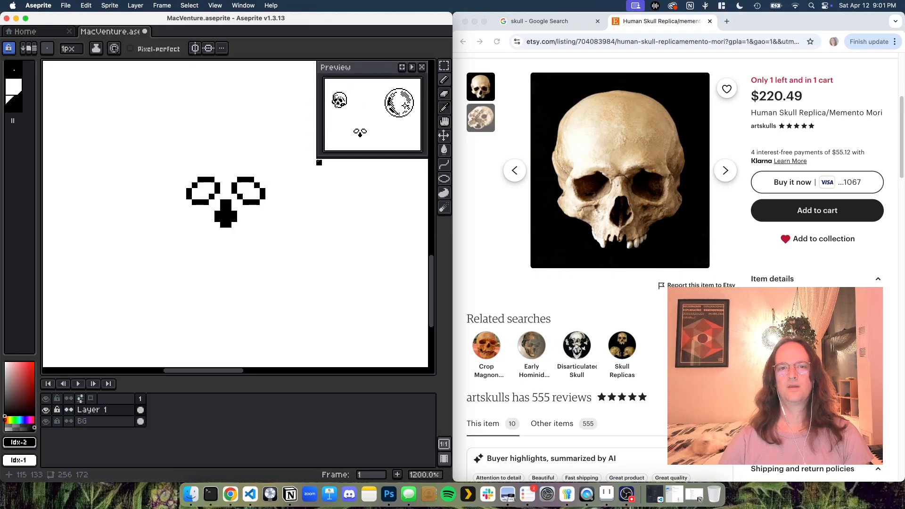
# Fill the interiors of both eye sockets solid black and touch up their outer edge pixels.
pyautogui.click(246, 219)
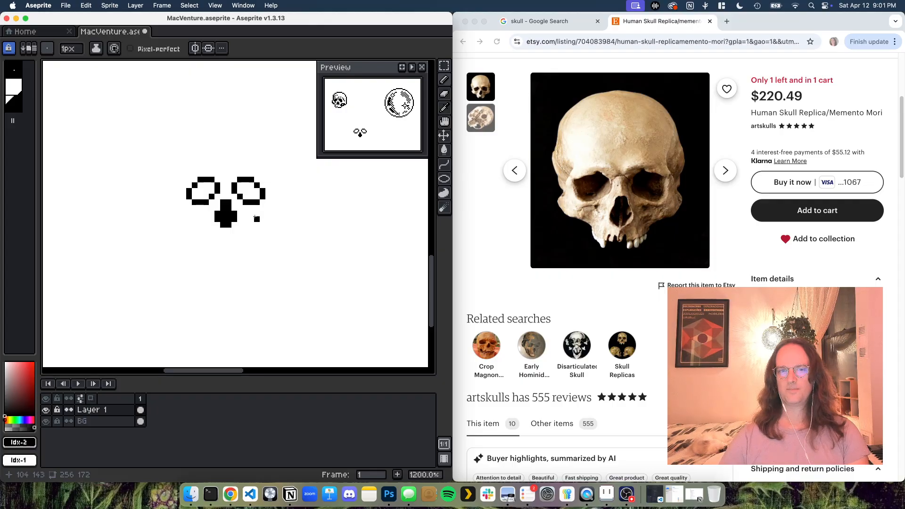
pyautogui.moveTo(246, 185)
pyautogui.mouseDown()
pyautogui.moveTo(250, 198)
pyautogui.moveTo(193, 190)
pyautogui.moveTo(201, 186)
pyautogui.moveTo(210, 188)
pyautogui.moveTo(196, 197)
pyautogui.mouseUp()
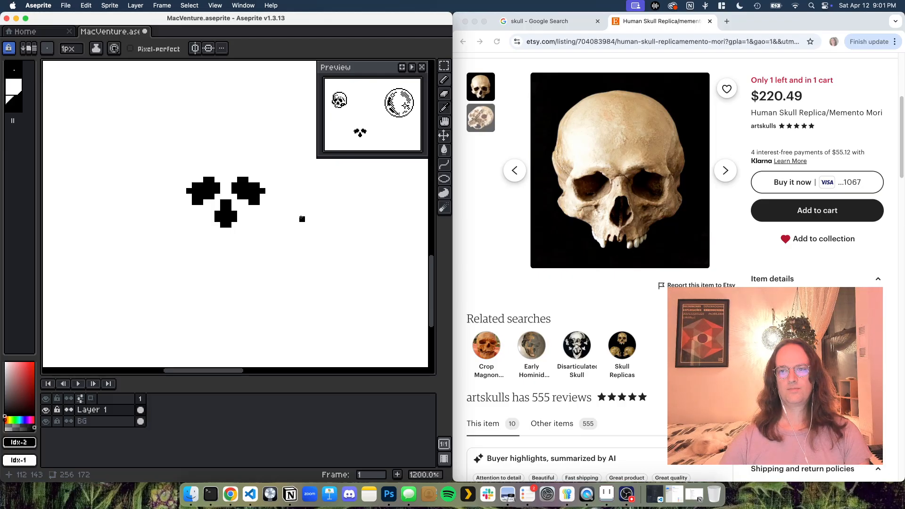
pyautogui.click(263, 196)
pyautogui.click(188, 195)
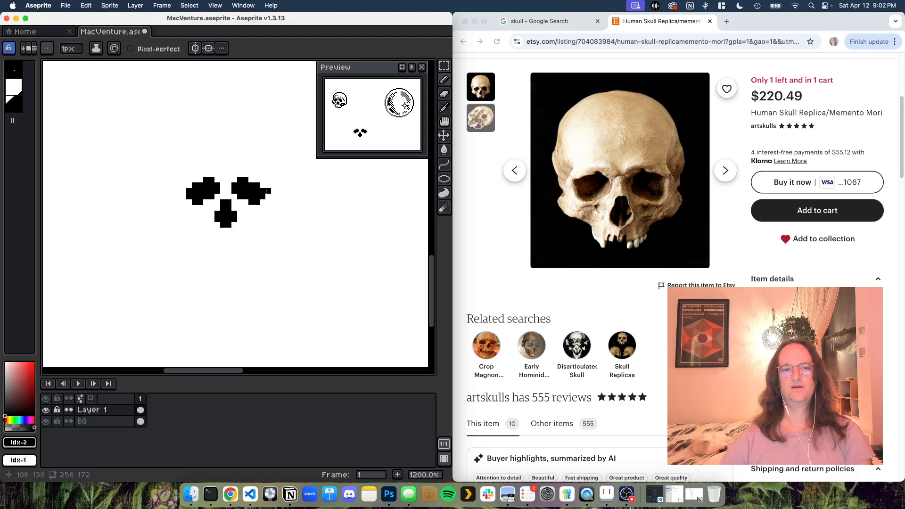
# Trim the outer pixels of both eye sockets and reshape their lower edges into narrower, mirrored black shapes.
pyautogui.rightClick(257, 197)
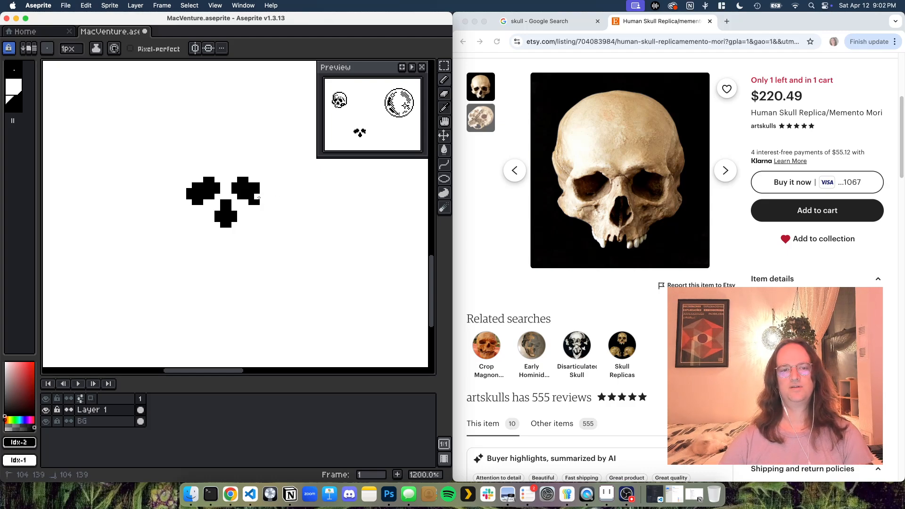
pyautogui.rightClick(257, 203)
pyautogui.rightClick(251, 202)
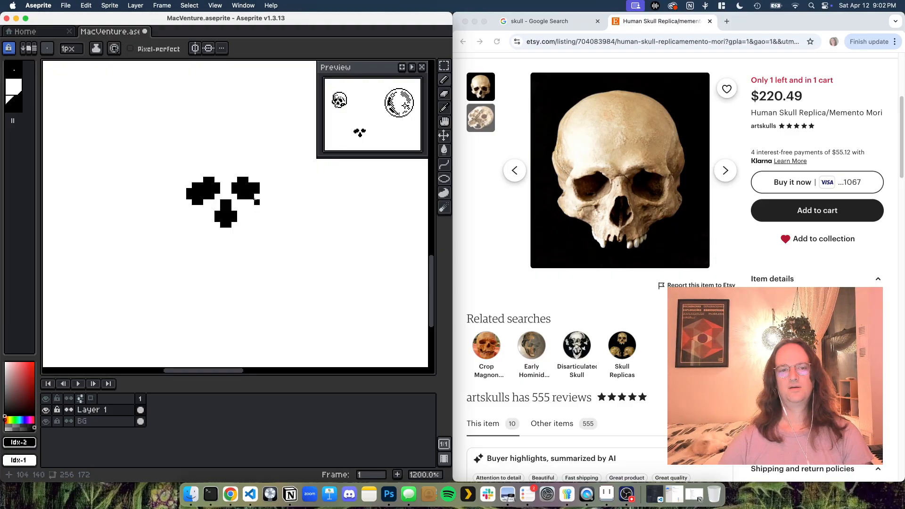
pyautogui.moveTo(246, 202); pyautogui.dragTo(250, 202)
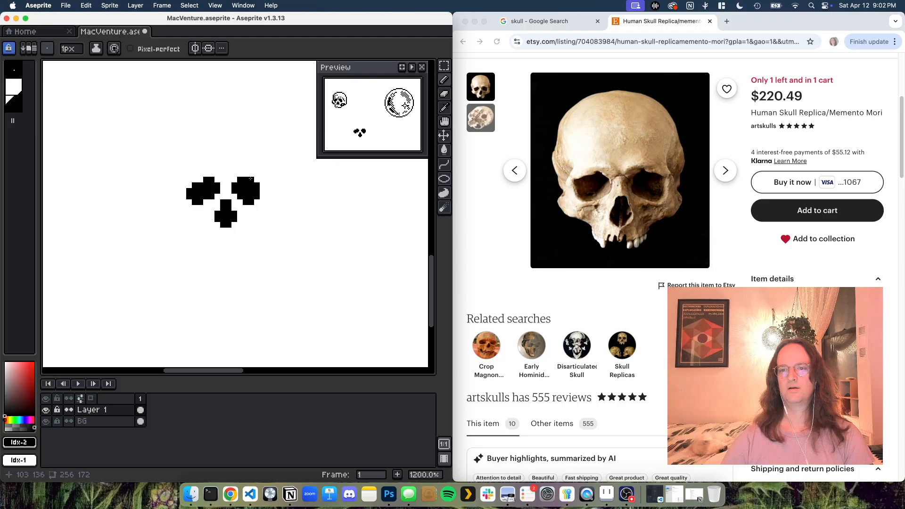
pyautogui.rightClick(193, 185)
pyautogui.moveTo(195, 198); pyautogui.dragTo(190, 214)
pyautogui.rightClick(185, 186)
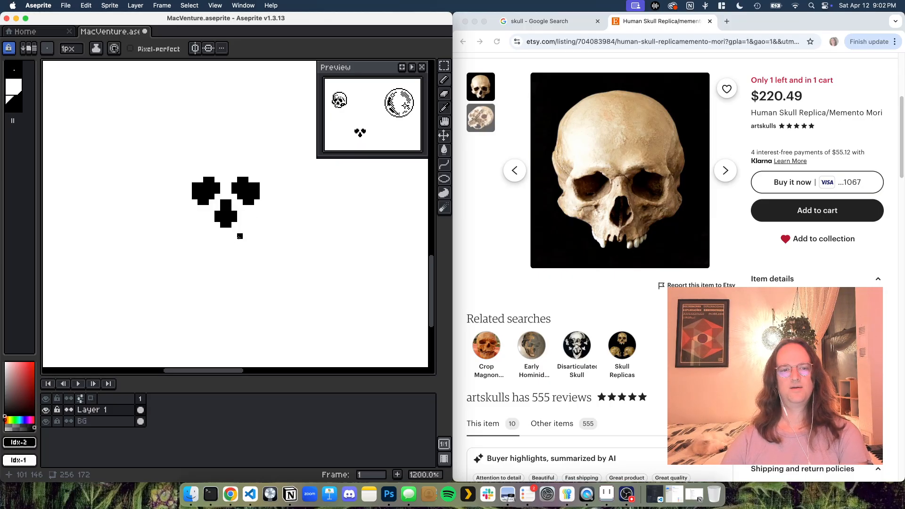
# Draw a short horizontal black line below the nose for the upper jaw, with one raised pixel at each end.
pyautogui.moveTo(240, 236); pyautogui.dragTo(210, 237)
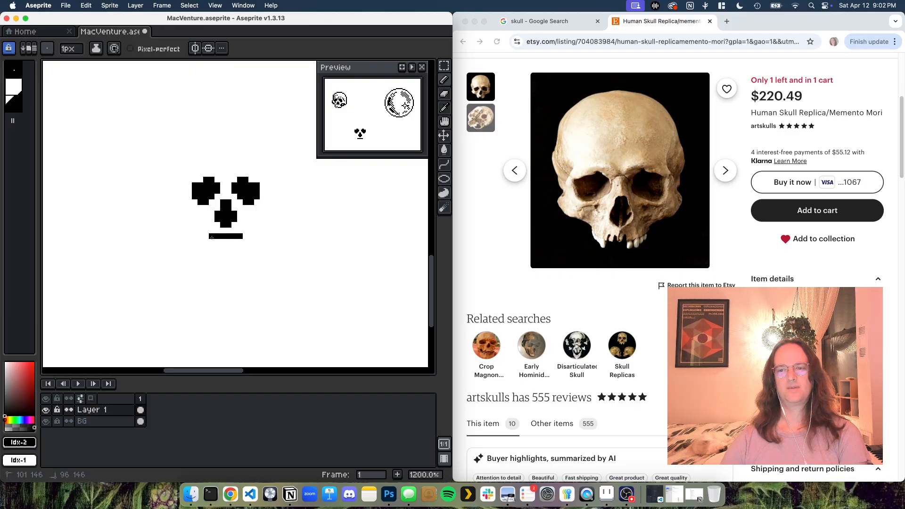
pyautogui.click(246, 231)
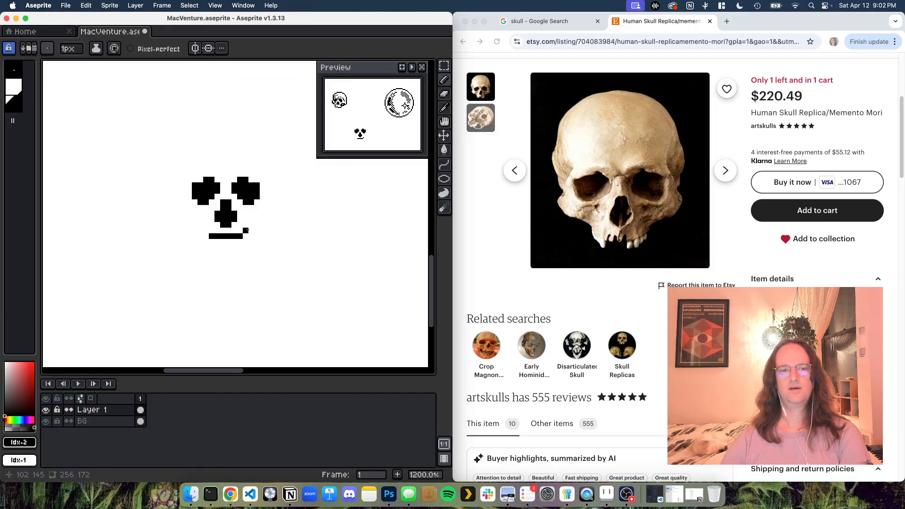
pyautogui.click(205, 230)
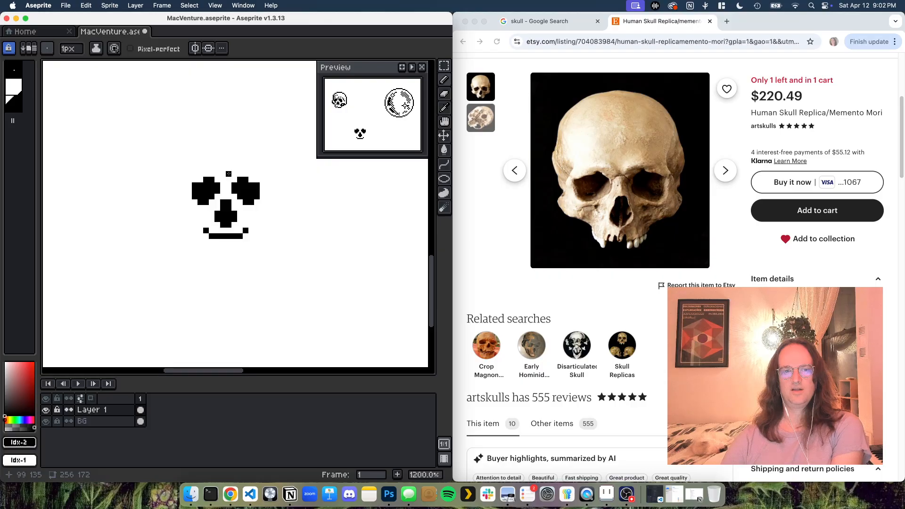
# Place a dotted row of black pixels above the right eye socket as a brow ridge.
pyautogui.moveTo(229, 173); pyautogui.dragTo(234, 168)
pyautogui.click(246, 168)
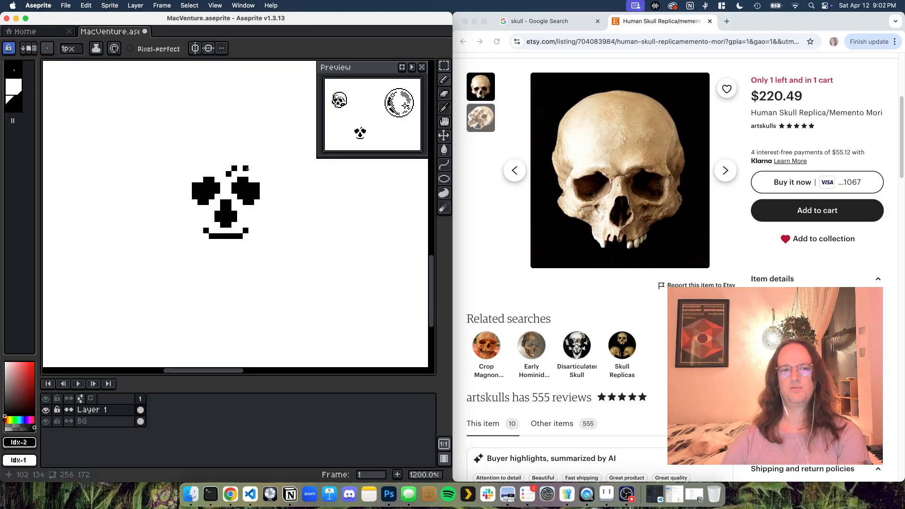
pyautogui.click(257, 173)
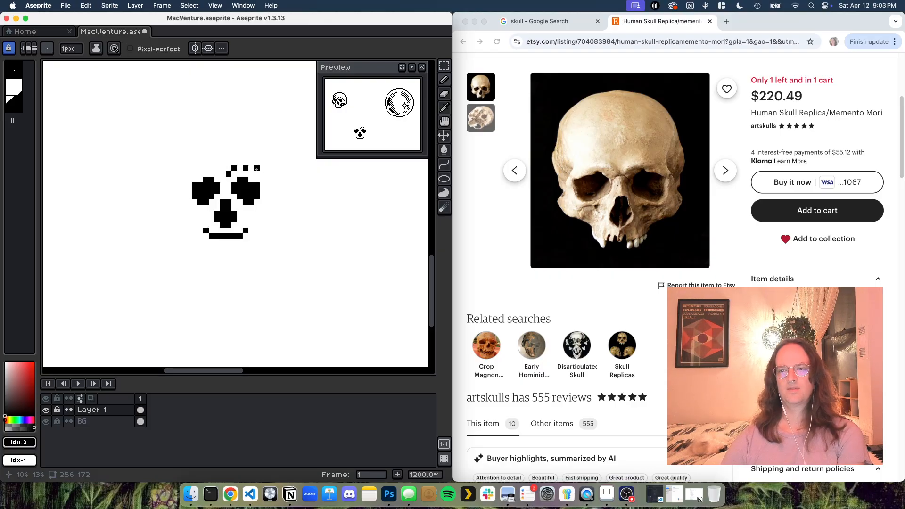
# Extend both ends of the jaw line upward and step them outward beside the nose.
pyautogui.click(245, 219)
pyautogui.click(246, 225)
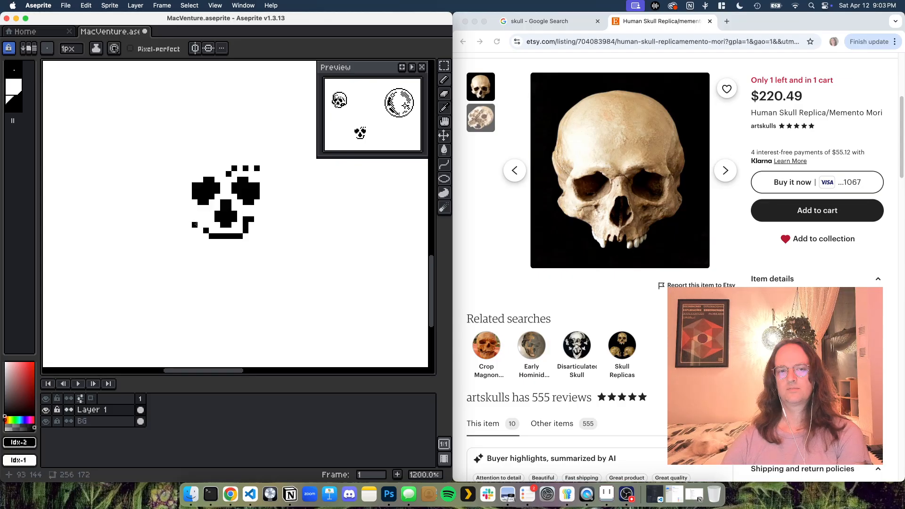
pyautogui.moveTo(200, 219); pyautogui.dragTo(206, 224)
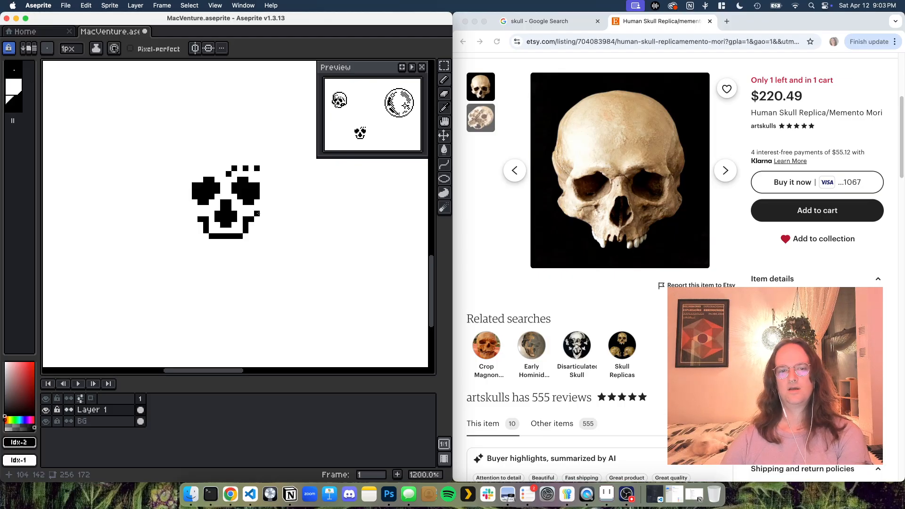
# Draw the right cheekbone outline as stepped black pixels rising from the jaw to beside the right eye socket.
pyautogui.moveTo(257, 214); pyautogui.dragTo(262, 214)
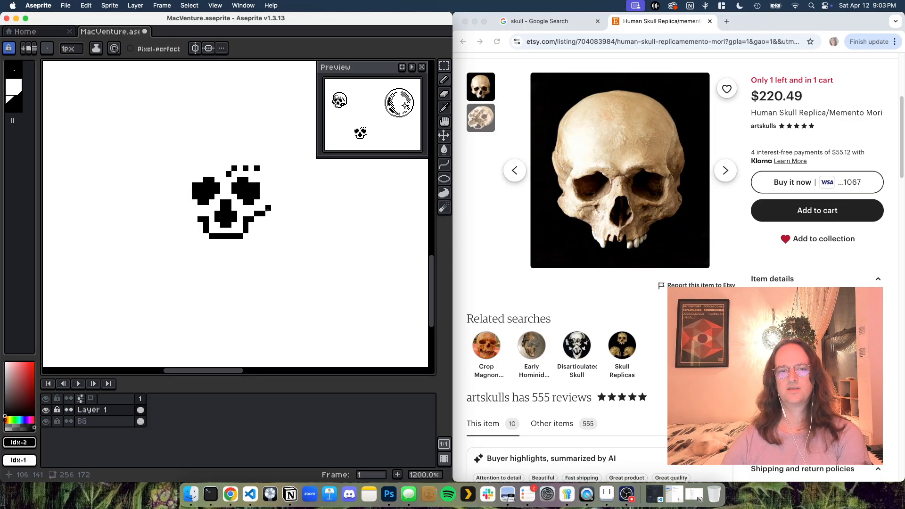
pyautogui.click(268, 208)
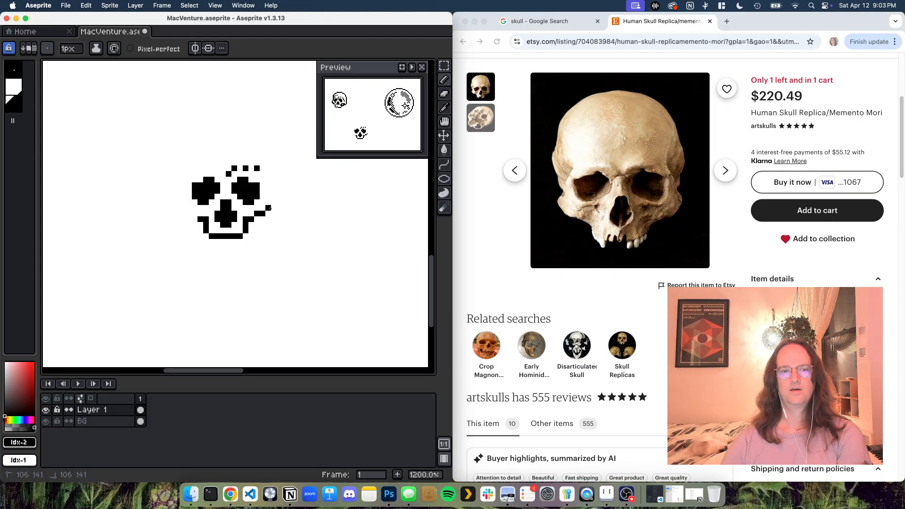
pyautogui.click(273, 203)
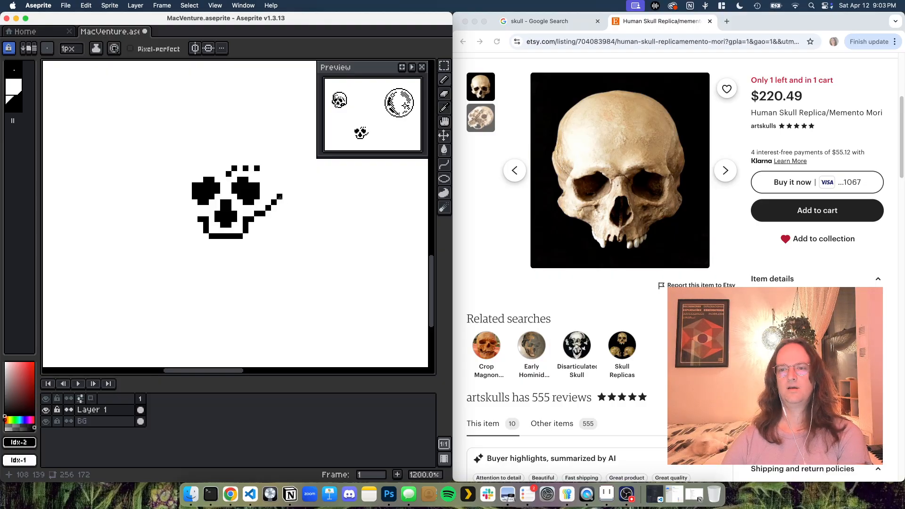
pyautogui.moveTo(280, 197); pyautogui.dragTo(279, 191)
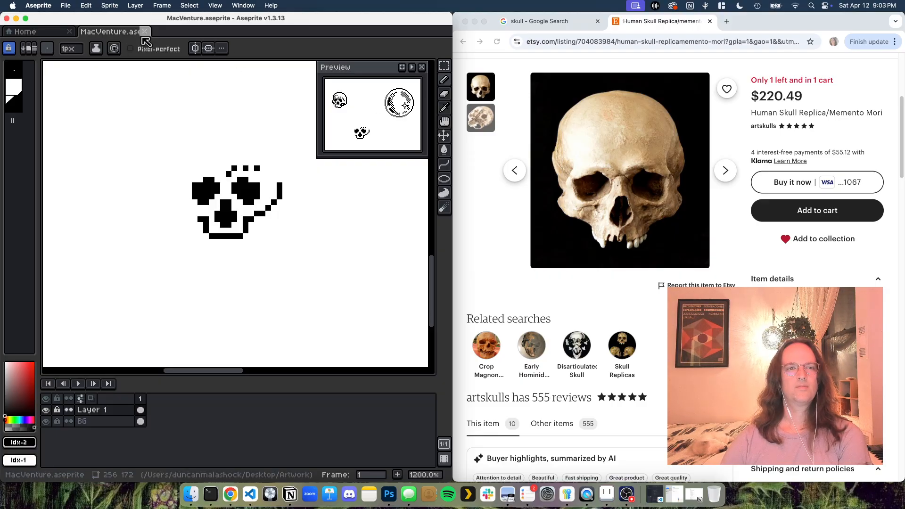
# Turn on Pixel-perfect and draw a low, rounded cranium outline from the right cheekbone over the top and down the left side.
pyautogui.click(131, 48)
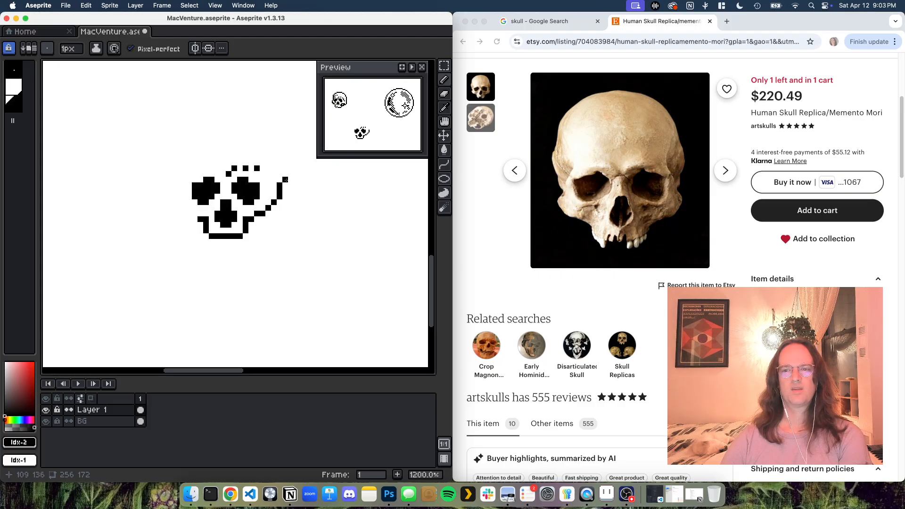
pyautogui.moveTo(285, 180)
pyautogui.mouseDown()
pyautogui.moveTo(274, 105)
pyautogui.moveTo(252, 89)
pyautogui.moveTo(214, 88)
pyautogui.moveTo(170, 142)
pyautogui.mouseUp()
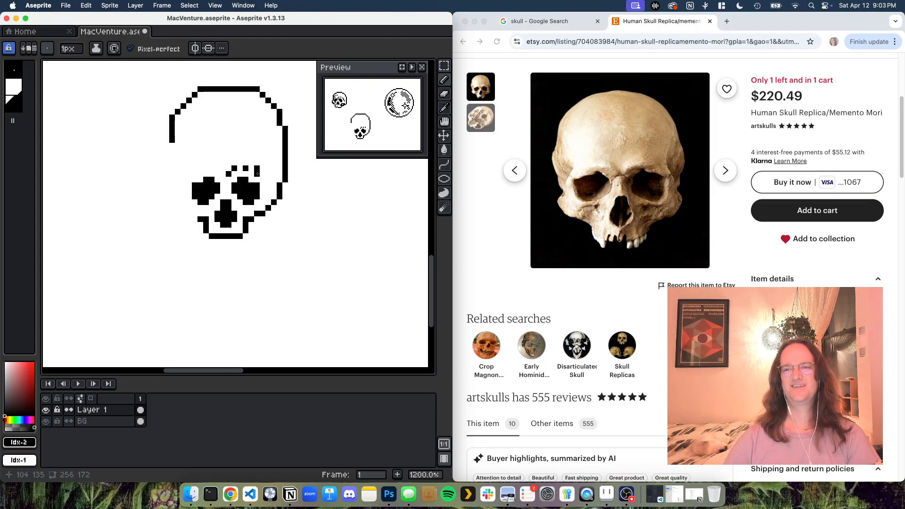
pyautogui.press('super+z')
pyautogui.moveTo(284, 186)
pyautogui.mouseDown()
pyautogui.moveTo(267, 127)
pyautogui.moveTo(248, 117)
pyautogui.moveTo(185, 129)
pyautogui.moveTo(171, 150)
pyautogui.moveTo(175, 183)
pyautogui.mouseUp()
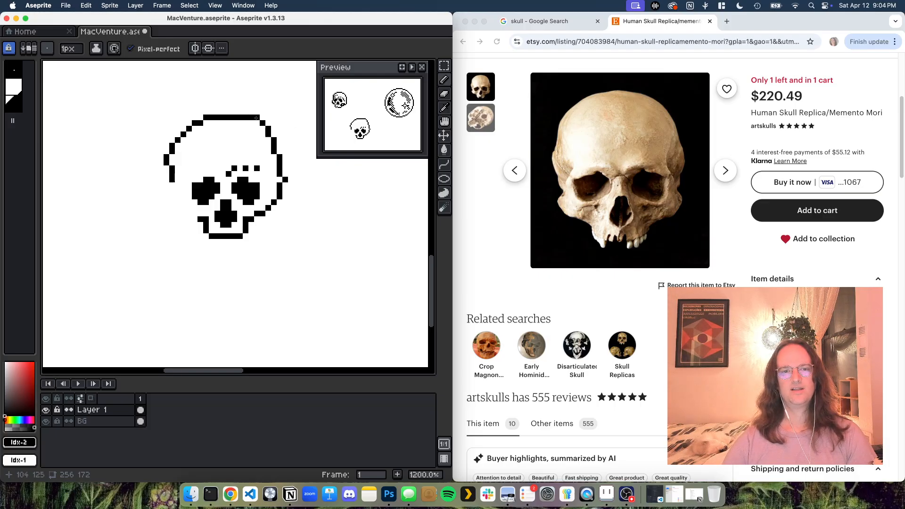
# Smooth the cranium's upper-right curve by erasing and repositioning pixels where the flat top meets the side.
pyautogui.moveTo(257, 118); pyautogui.dragTo(268, 125)
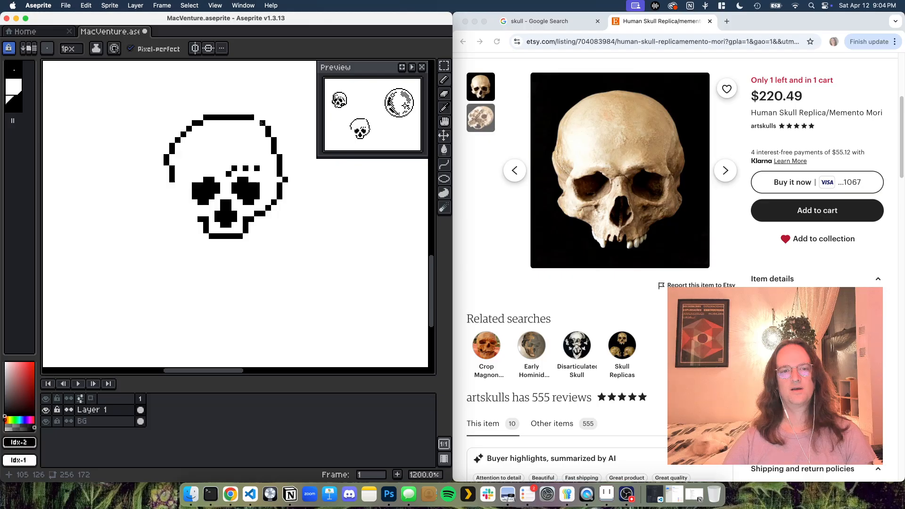
pyautogui.click(257, 123)
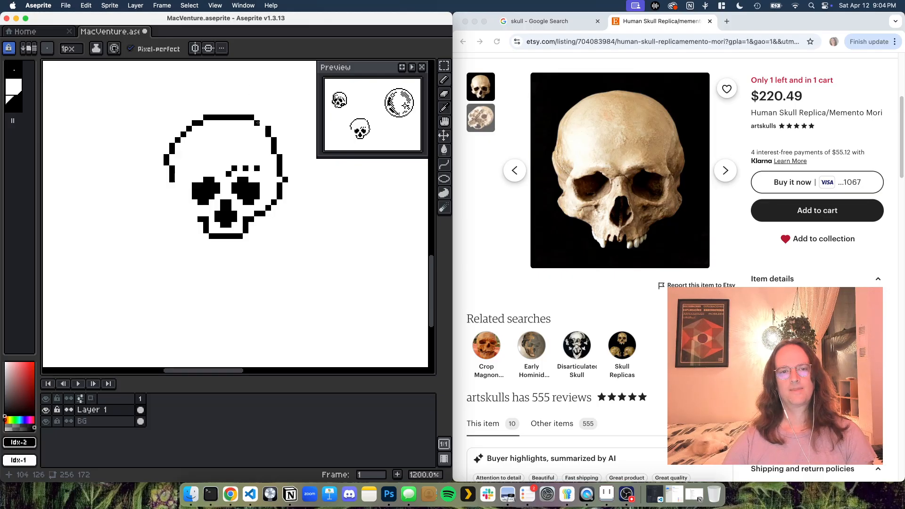
pyautogui.rightClick(252, 118)
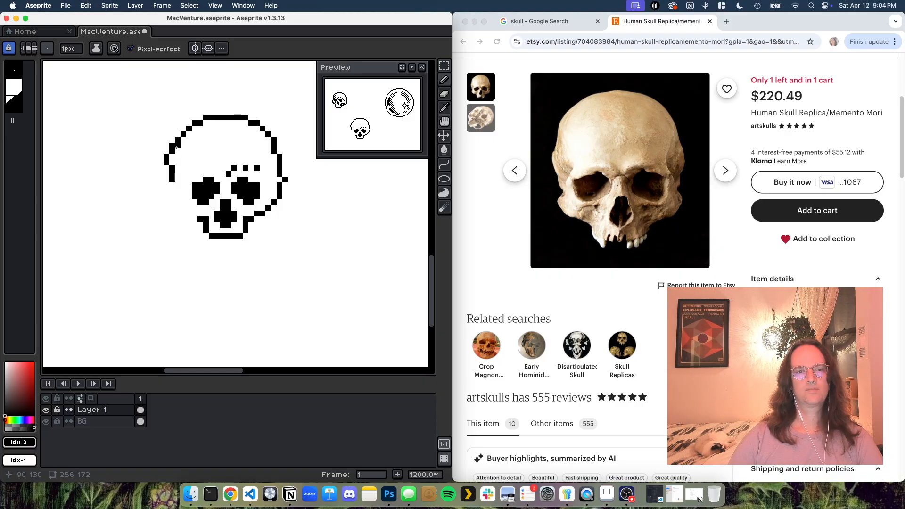
# Erase the cranium's uneven left side, turn off Pixel-perfect, and redraw that side to mirror the right.
pyautogui.moveTo(177, 140)
pyautogui.mouseDown()
pyautogui.moveTo(170, 177)
pyautogui.moveTo(165, 160)
pyautogui.mouseUp()
pyautogui.click(131, 49)
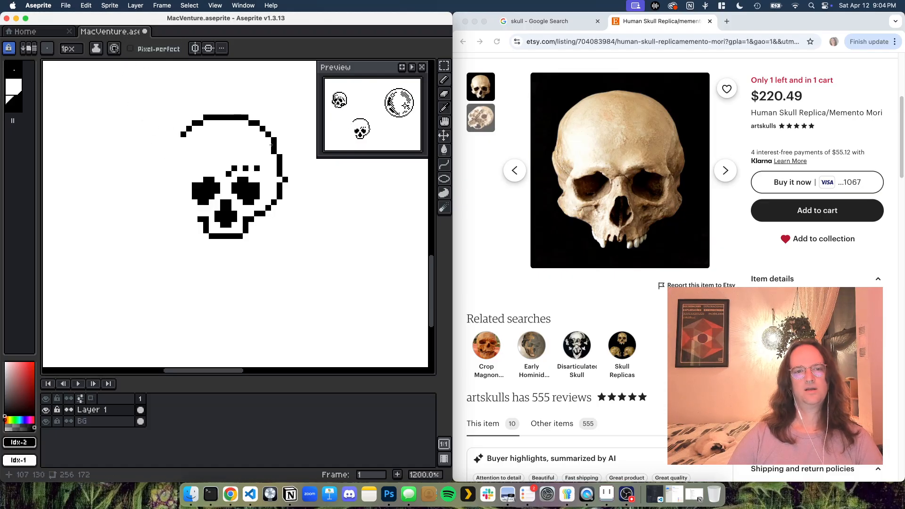
pyautogui.click(178, 140)
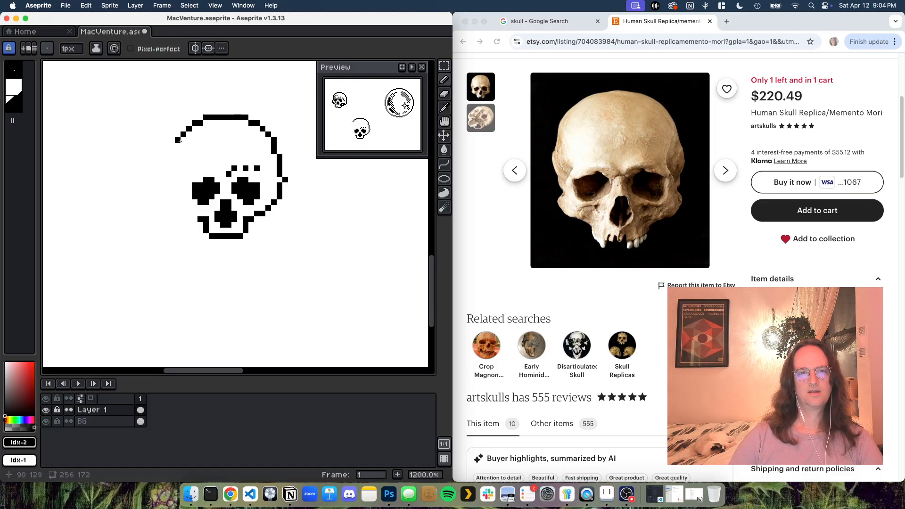
pyautogui.moveTo(178, 140); pyautogui.dragTo(165, 179)
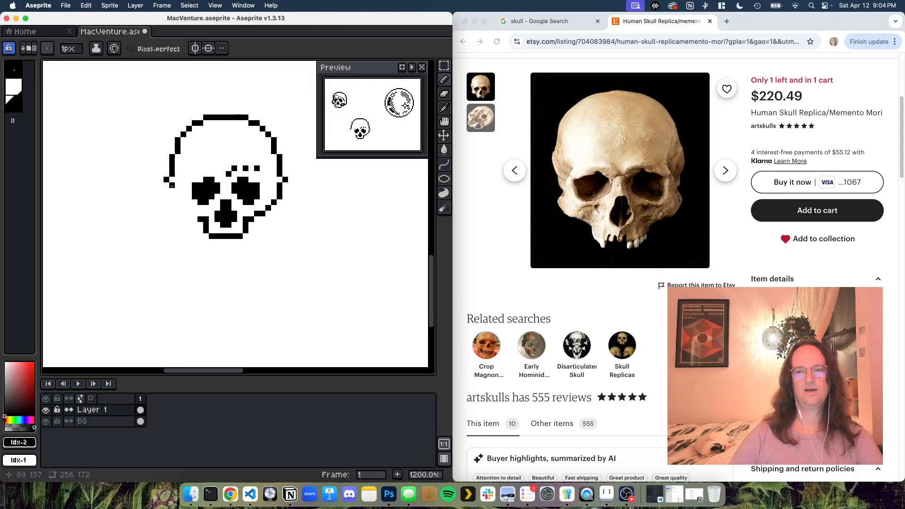
# Draw the left cheekbone outline in stepped black pixels from the cranium's side down to the jaw, closing the skull's contour.
pyautogui.moveTo(172, 185); pyautogui.dragTo(172, 191)
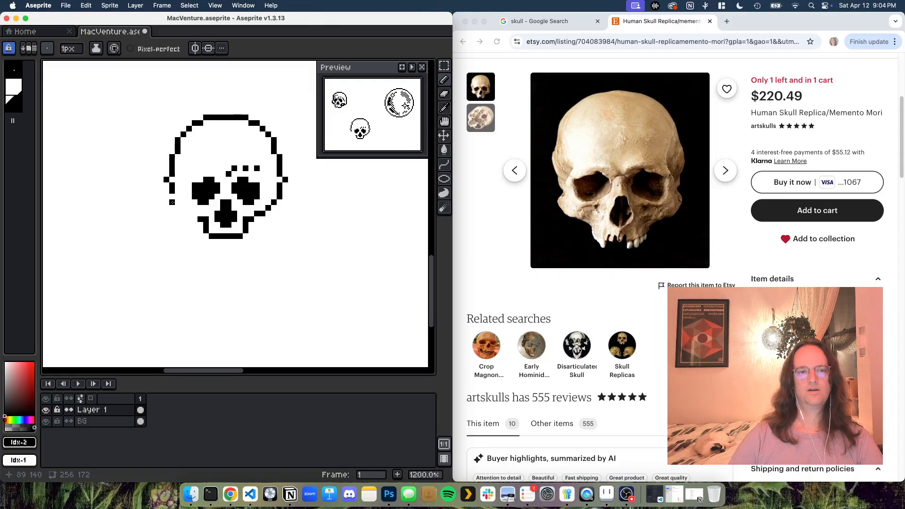
pyautogui.click(172, 196)
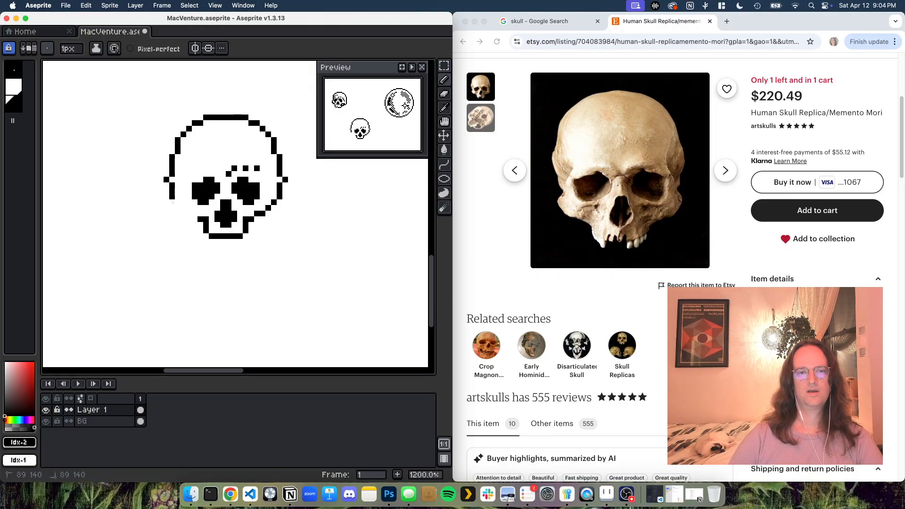
pyautogui.click(178, 202)
pyautogui.click(183, 208)
pyautogui.click(195, 213)
pyautogui.click(189, 213)
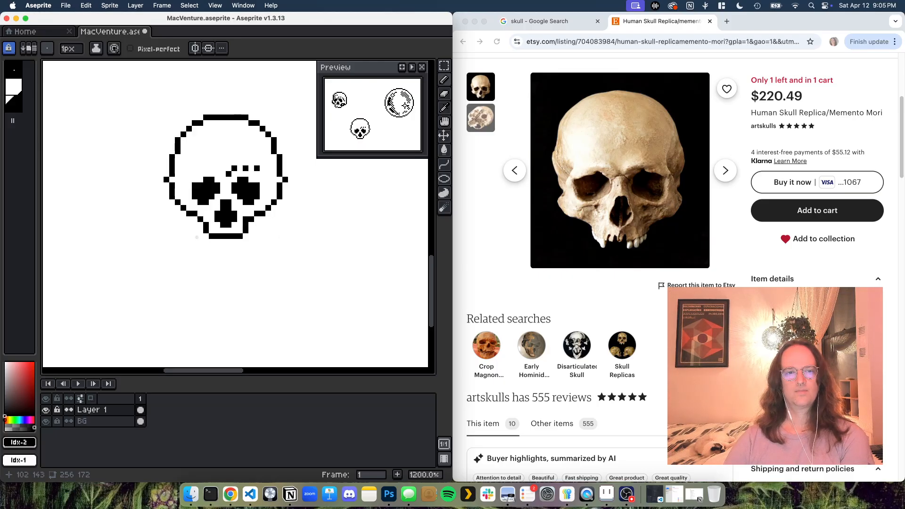
# Straighten the jaw's left side and shift its right side one pixel outward, joining both to the flat bottom edge.
pyautogui.moveTo(201, 230); pyautogui.dragTo(201, 225)
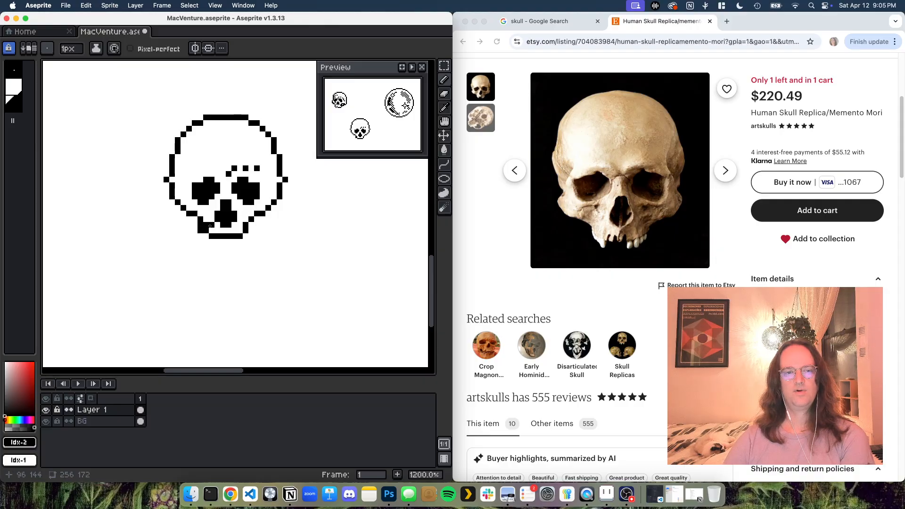
pyautogui.rightClick(206, 224)
pyautogui.rightClick(206, 230)
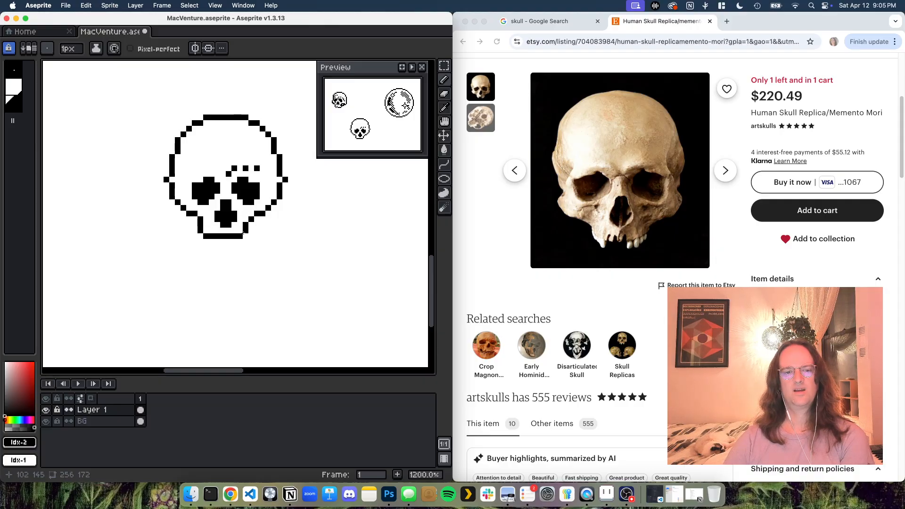
pyautogui.rightClick(246, 225)
pyautogui.rightClick(245, 231)
pyautogui.click(251, 230)
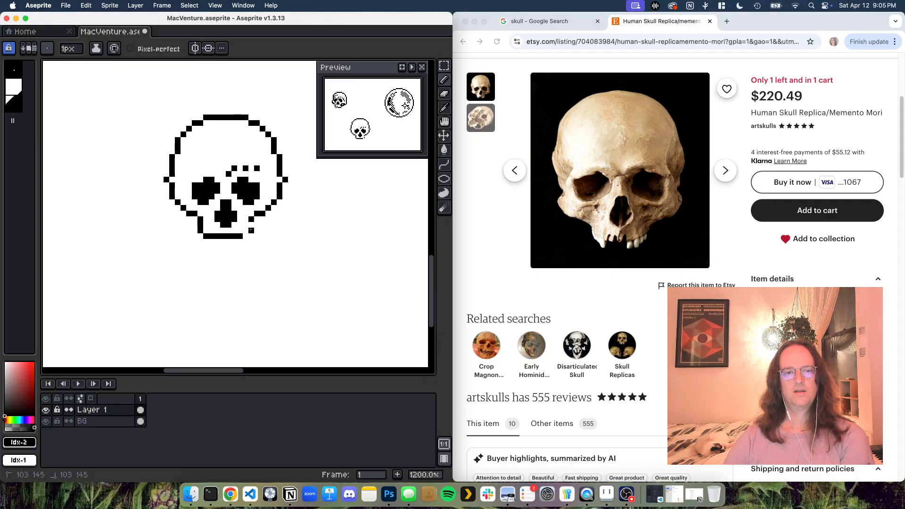
pyautogui.click(251, 224)
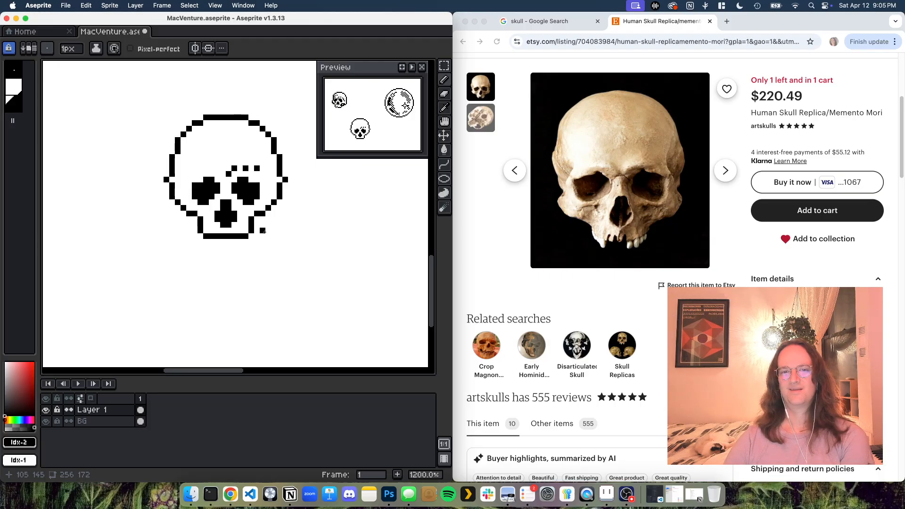
pyautogui.click(246, 231)
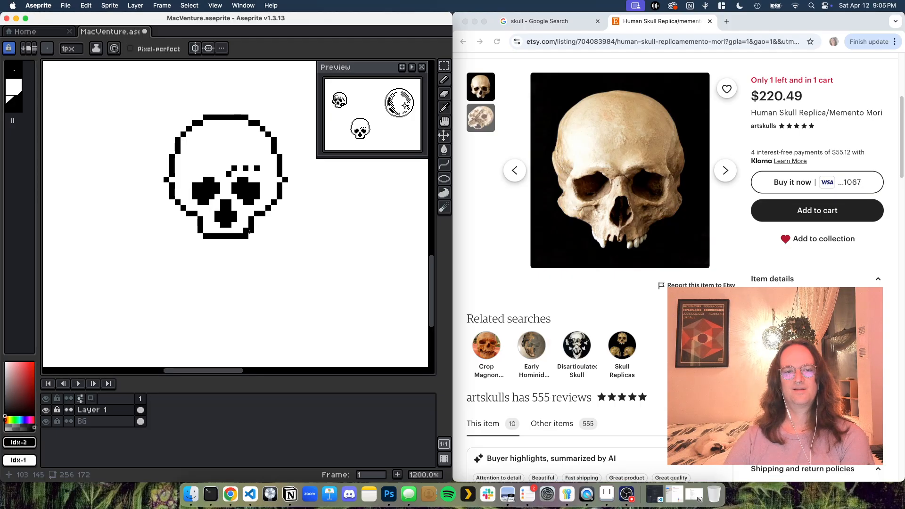
# Taper the jaw's lower corners inward and add short tooth pixels below its bottom edge.
pyautogui.rightClick(246, 235)
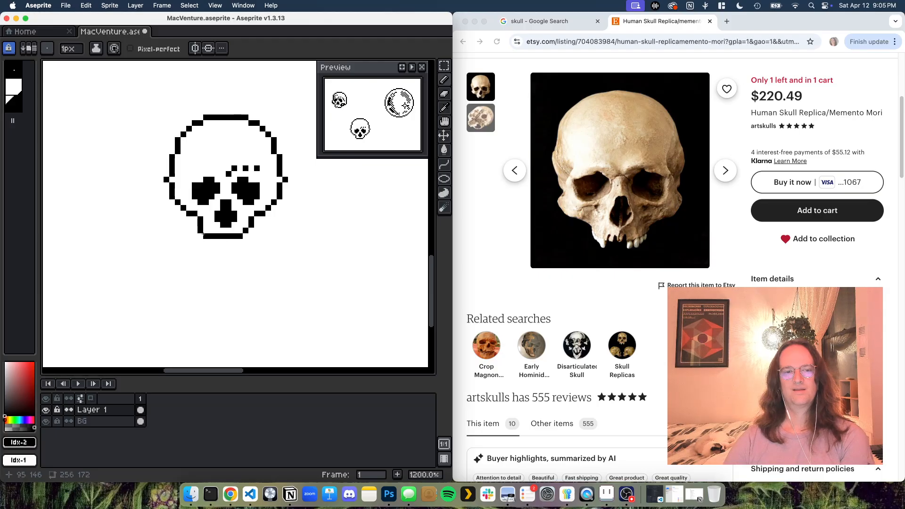
pyautogui.rightClick(202, 231)
pyautogui.click(206, 230)
pyautogui.rightClick(206, 236)
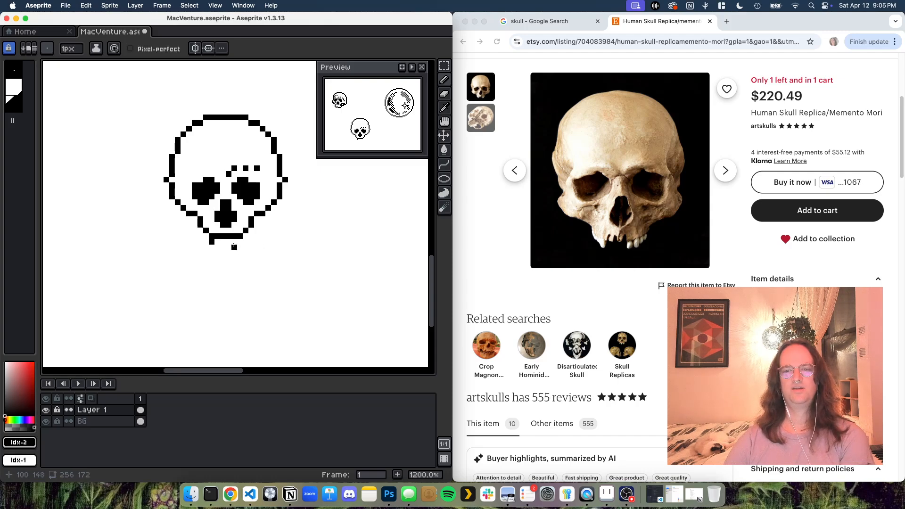
pyautogui.click(229, 242)
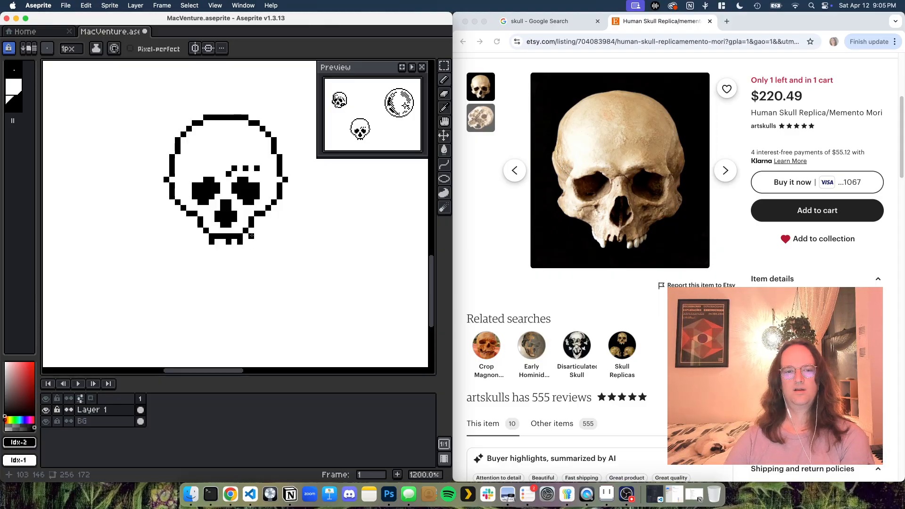
pyautogui.click(252, 231)
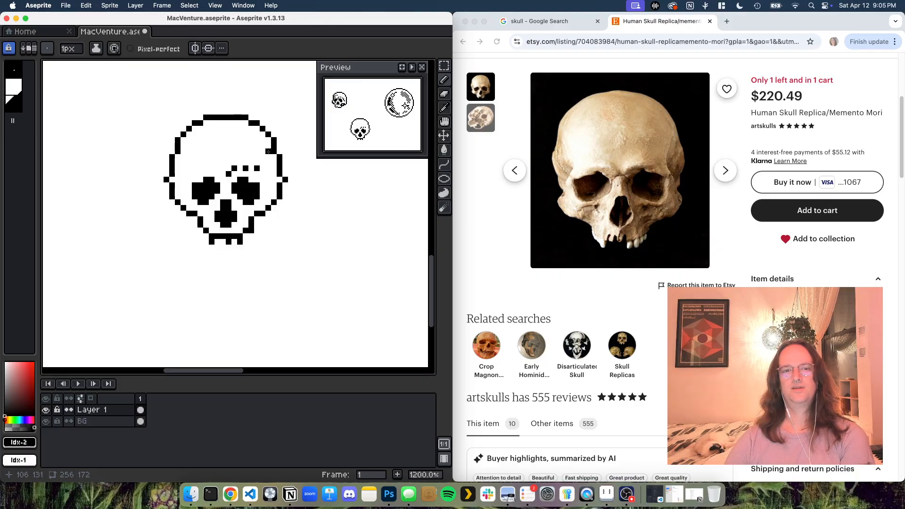
# Shade both temples along the inside of the cranium outline with a two-pixel diagonal dither brush.
pyautogui.click(188, 140)
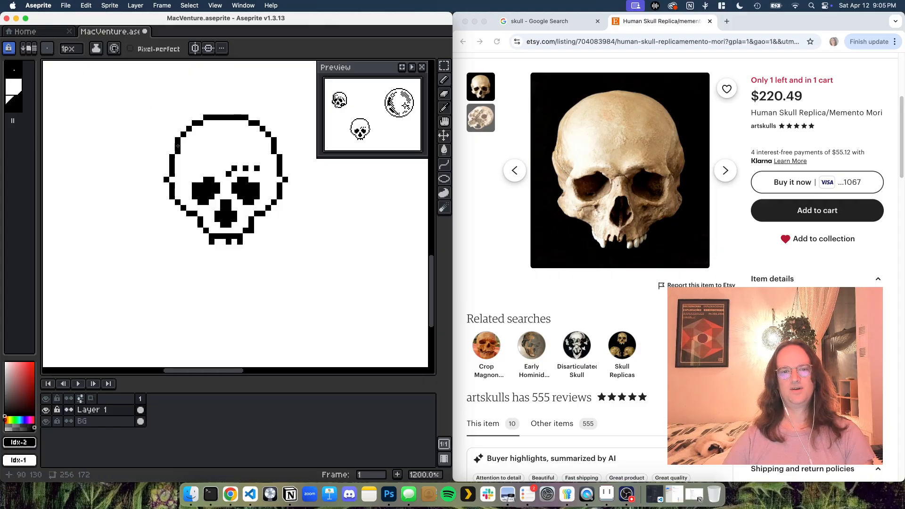
pyautogui.hotkey('alt', '1')
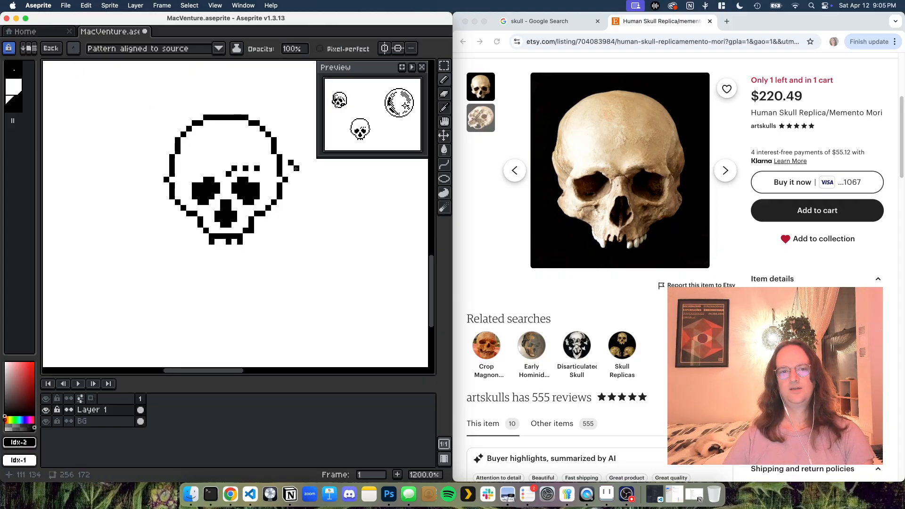
pyautogui.moveTo(279, 153)
pyautogui.mouseDown()
pyautogui.moveTo(266, 145)
pyautogui.moveTo(273, 173)
pyautogui.mouseUp()
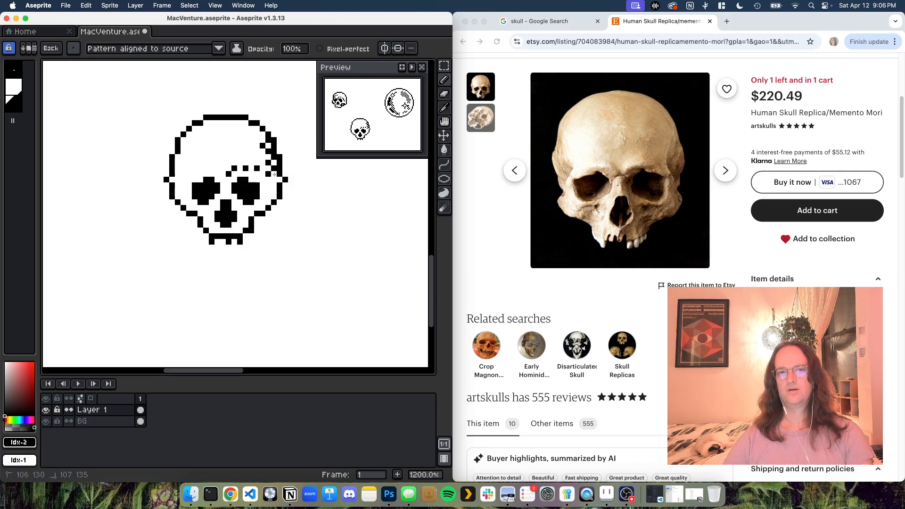
pyautogui.moveTo(275, 174); pyautogui.dragTo(277, 177)
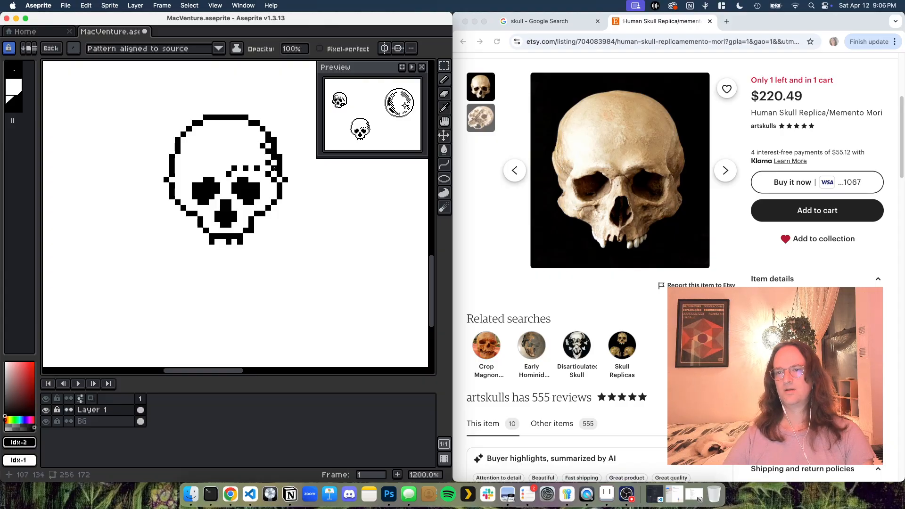
pyautogui.click(262, 157)
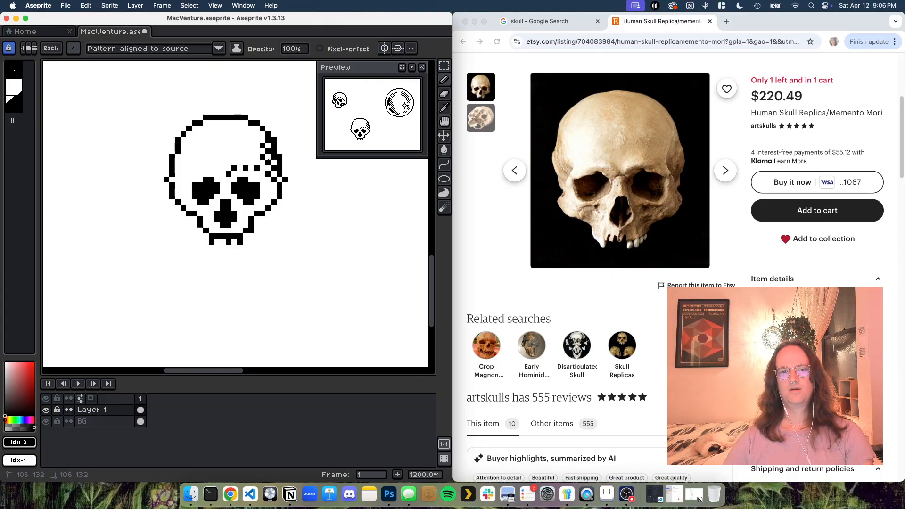
pyautogui.click(305, 144)
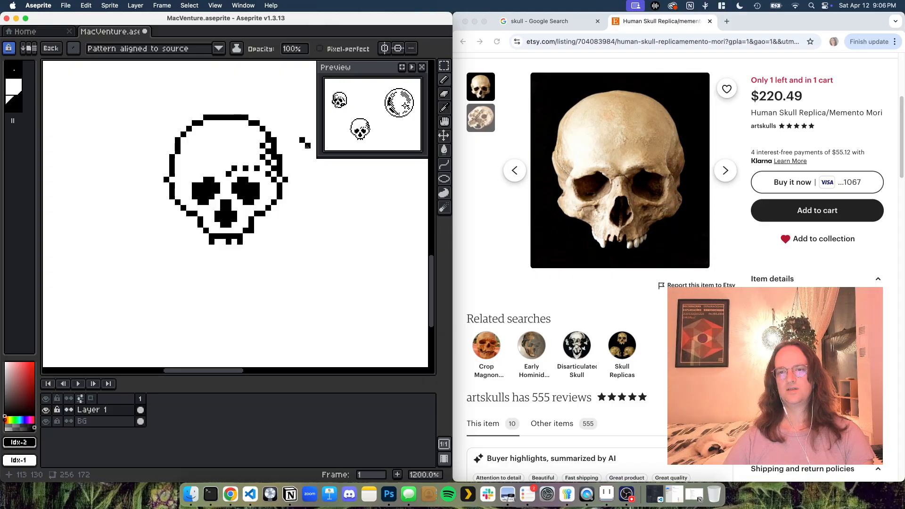
pyautogui.press('super+z')
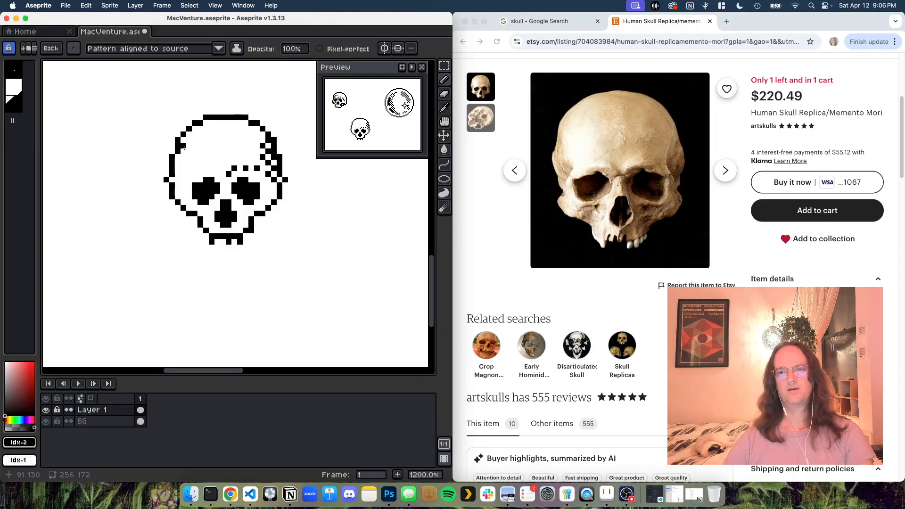
pyautogui.moveTo(184, 148); pyautogui.dragTo(189, 176)
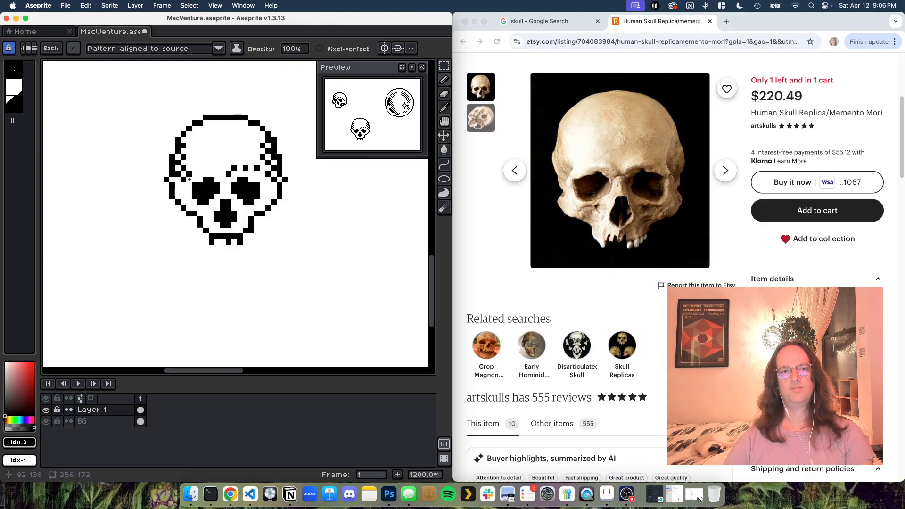
# Try to move the nose up one pixel and raise the lower jaw with its teeth to match.
pyautogui.click(362, 211)
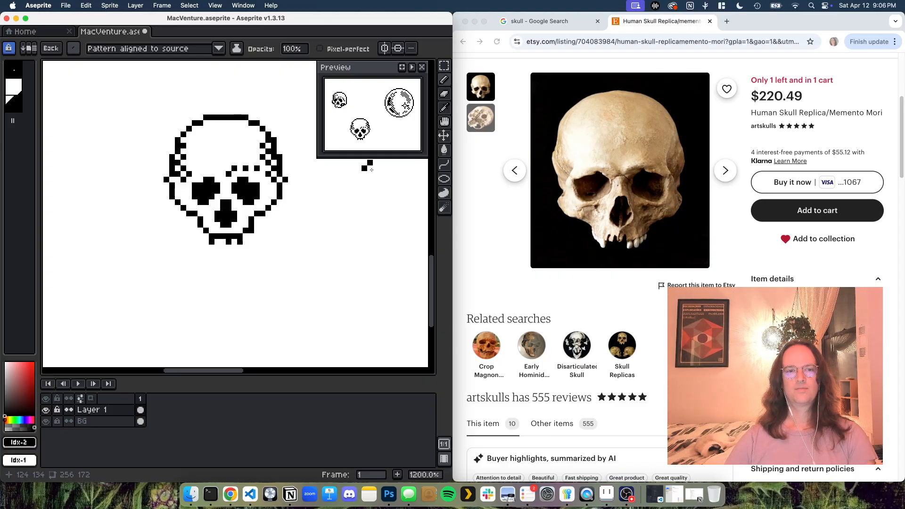
pyautogui.press('m')
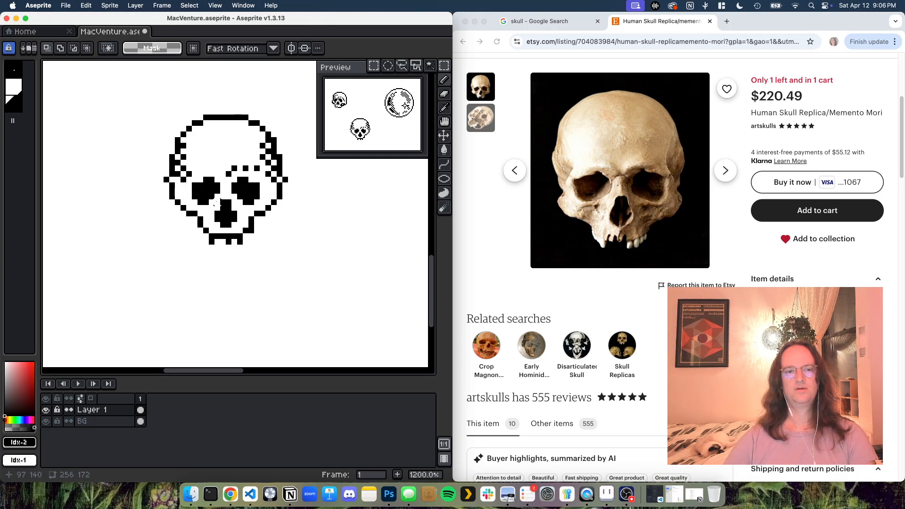
pyautogui.moveTo(212, 198); pyautogui.dragTo(238, 231)
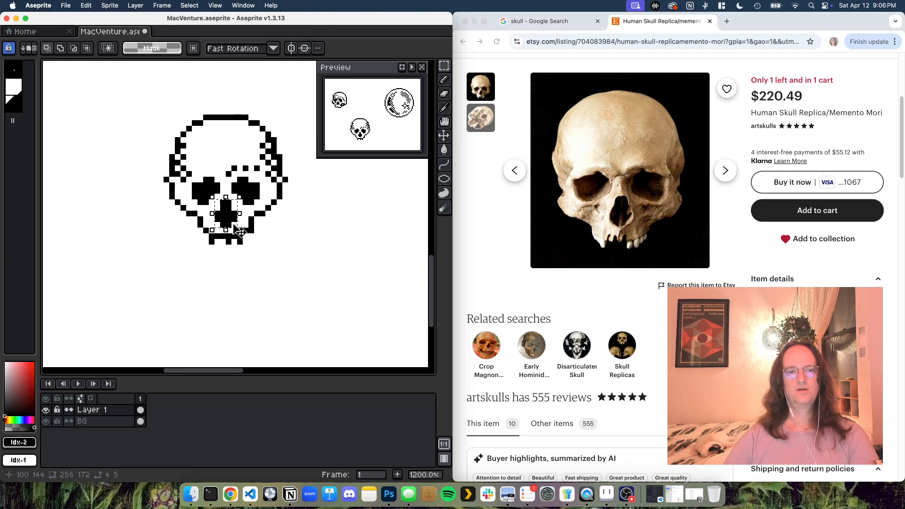
pyautogui.press('Up')
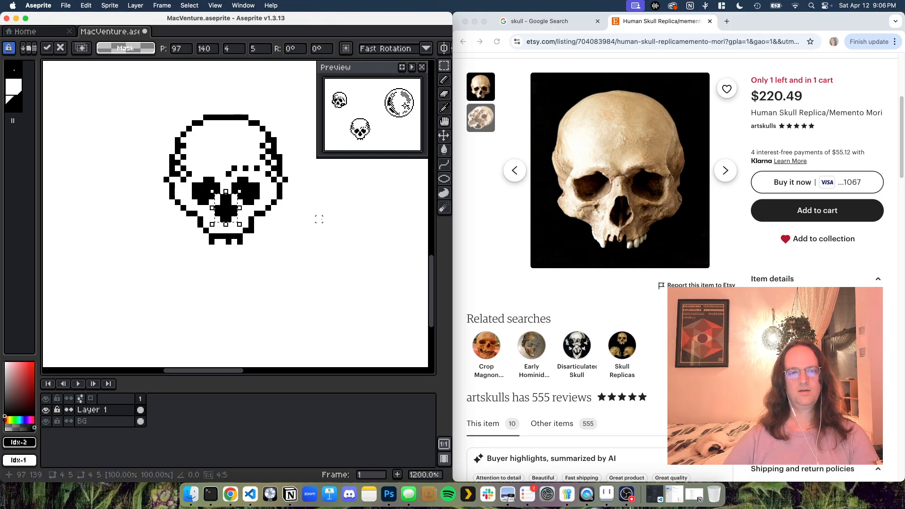
pyautogui.click(319, 219)
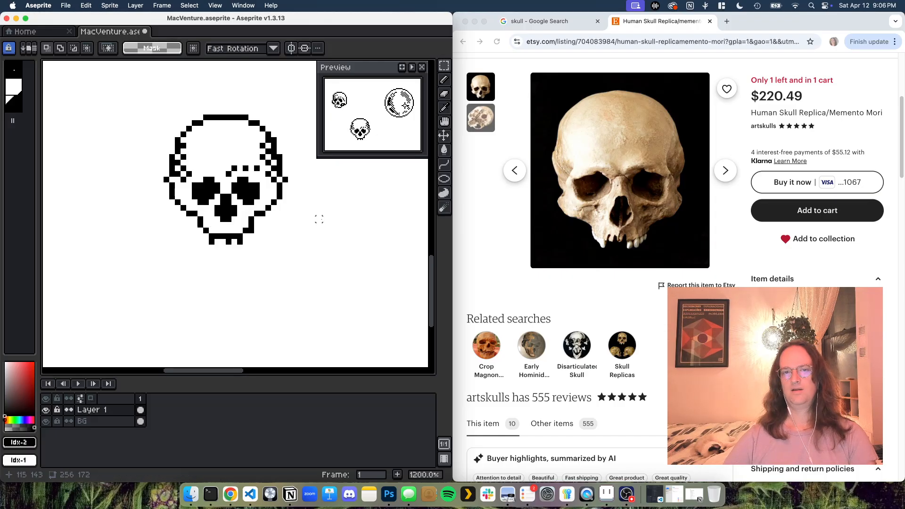
pyautogui.press('u')
pyautogui.moveTo(274, 259); pyautogui.dragTo(192, 230)
pyautogui.press('Up')
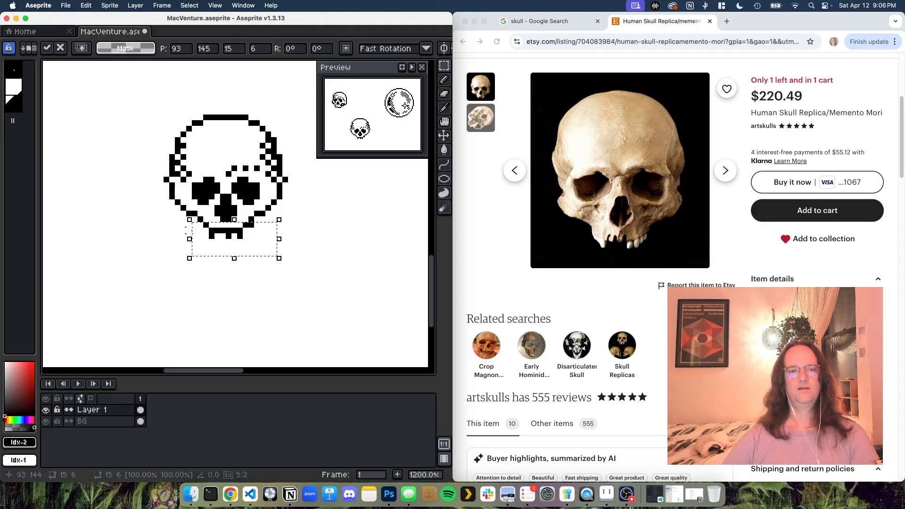
pyautogui.click(353, 242)
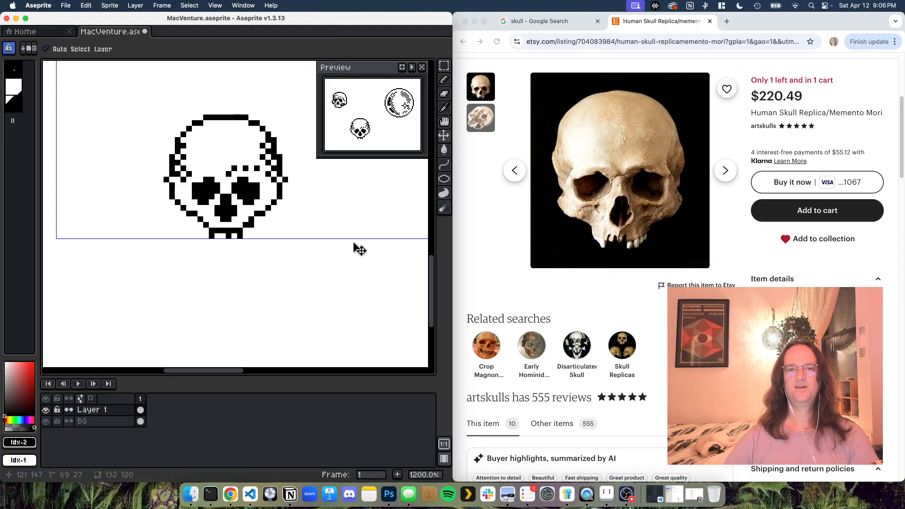
# Undo the upward moves of the jaw and nose.
pyautogui.press('super+z')
pyautogui.press('super+z')
pyautogui.press('super+z')
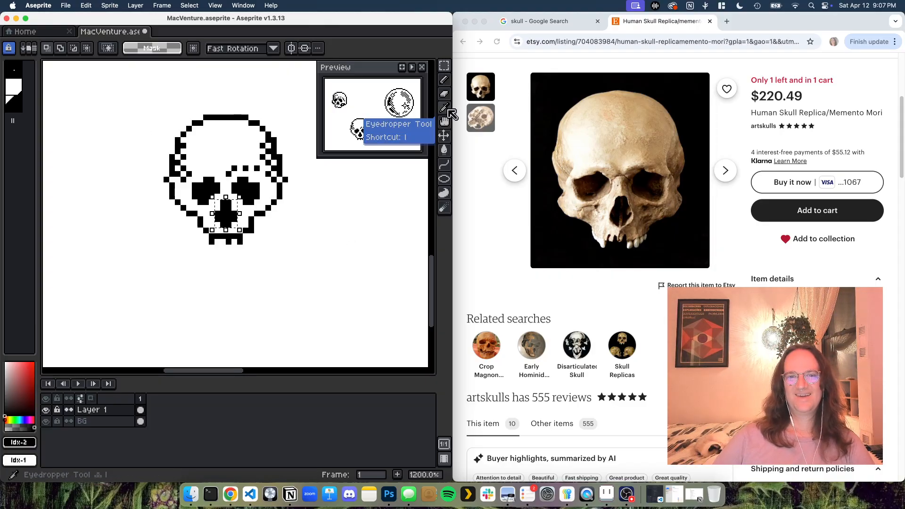
# Deselect the nose, return to the one-pixel pencil, and narrow both cheeks by shifting their side pixels inward.
pyautogui.click(443, 84)
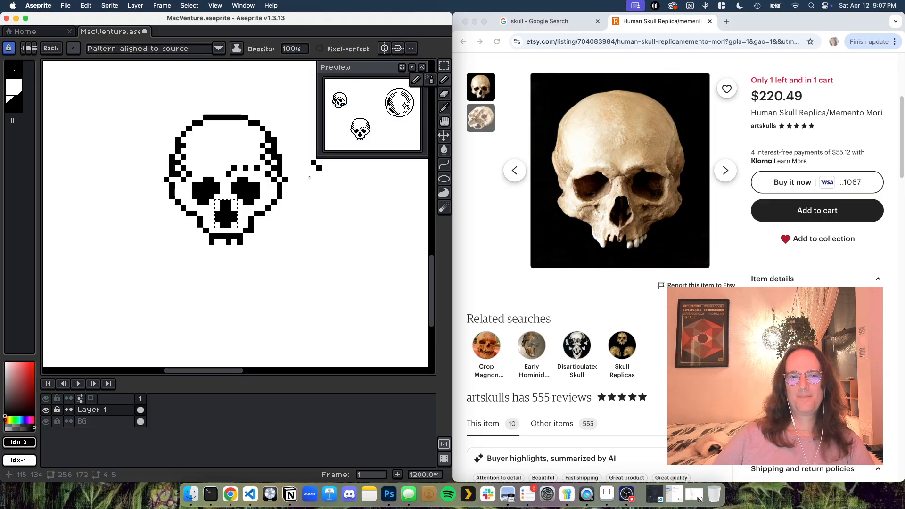
pyautogui.press('Escape')
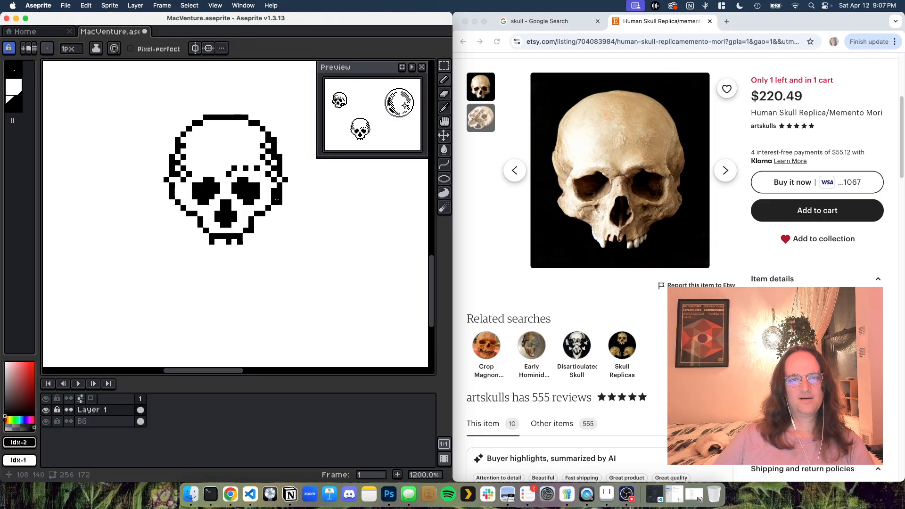
pyautogui.moveTo(171, 193); pyautogui.dragTo(171, 204)
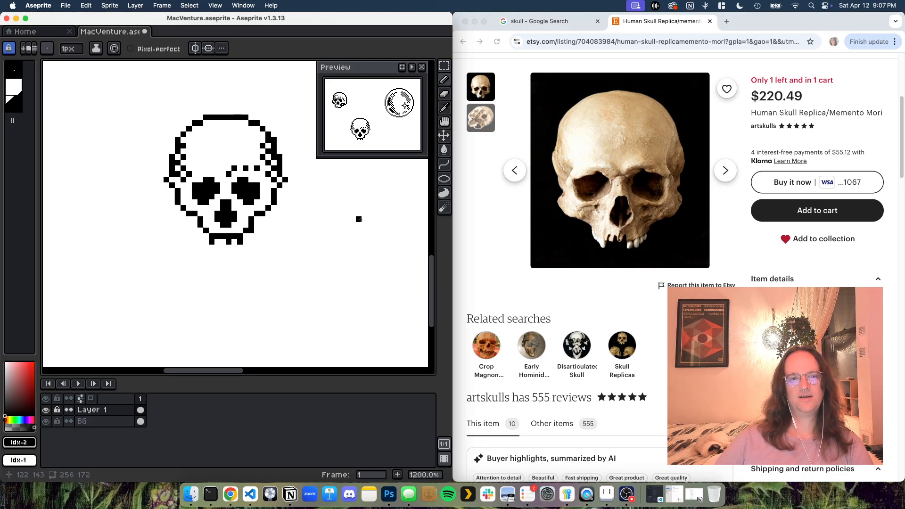
pyautogui.press('super+z')
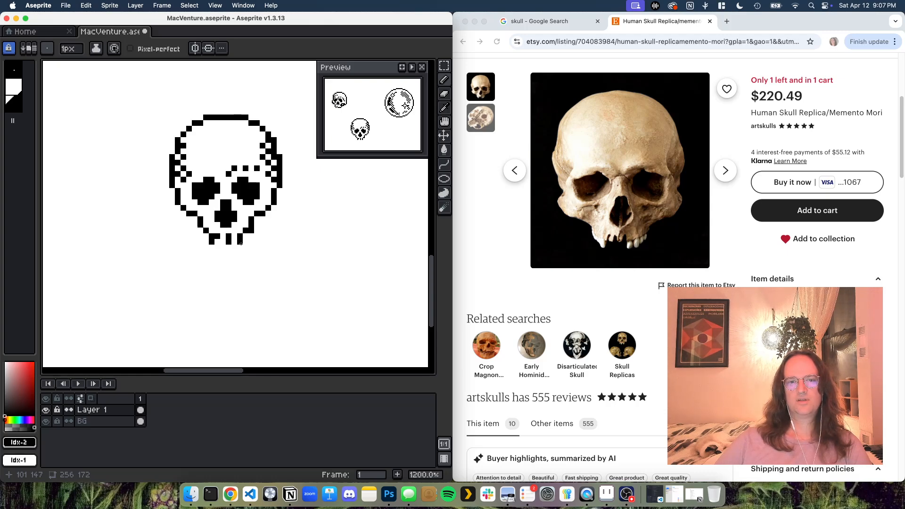
# Break up the jaw's straight bottom edge into an uneven, jagged row of teeth.
pyautogui.rightClick(217, 235)
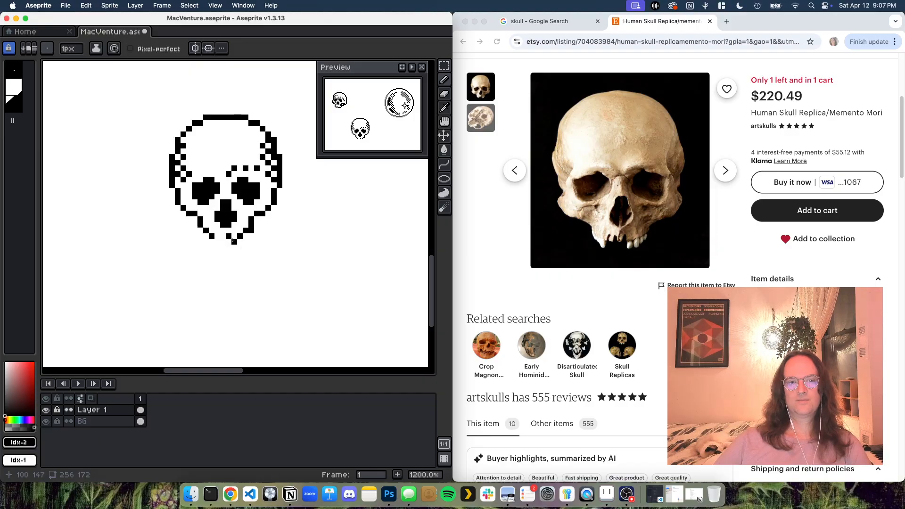
pyautogui.click(223, 235)
pyautogui.click(234, 241)
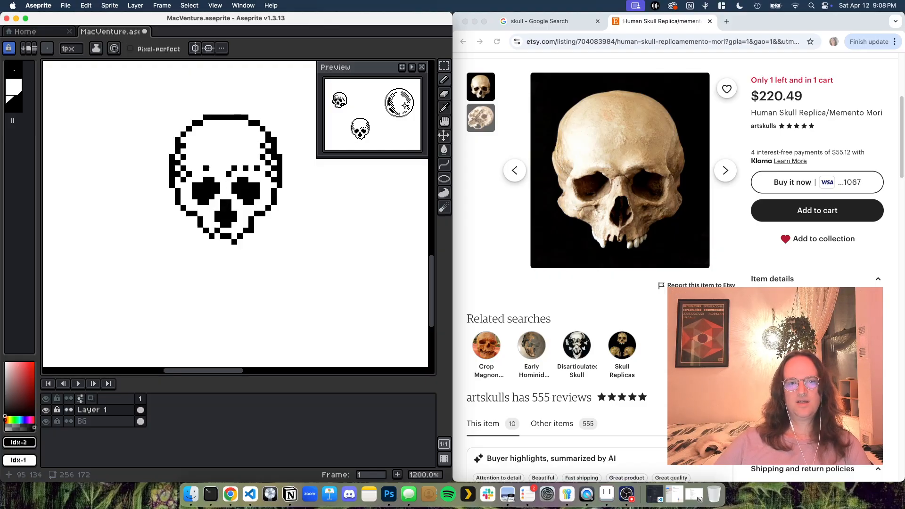
# Shift the brow dot above the left eye socket one pixel inward and try extending the right socket's inner corner toward the nose.
pyautogui.click(211, 168)
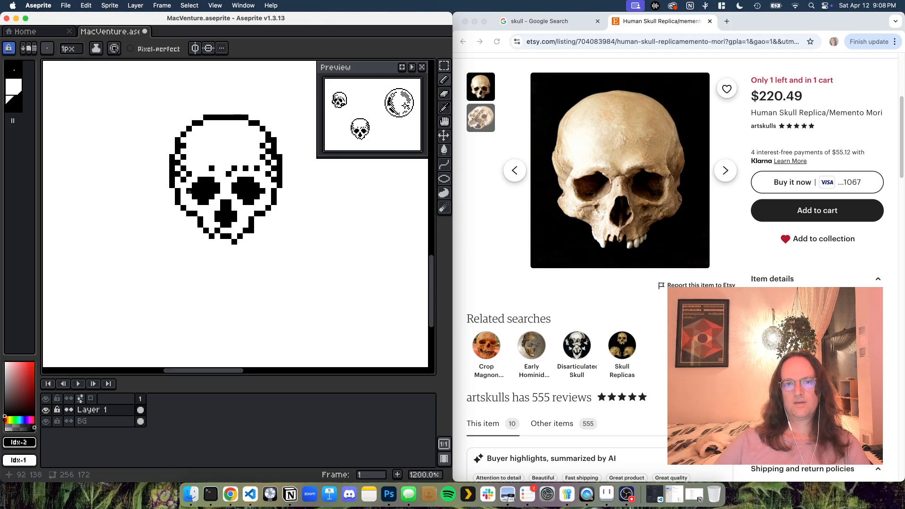
pyautogui.click(236, 181)
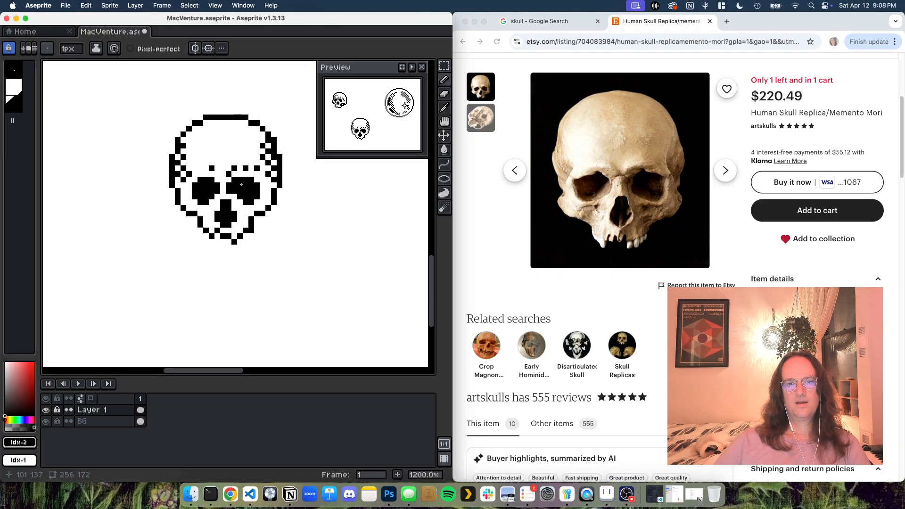
pyautogui.press('super+z')
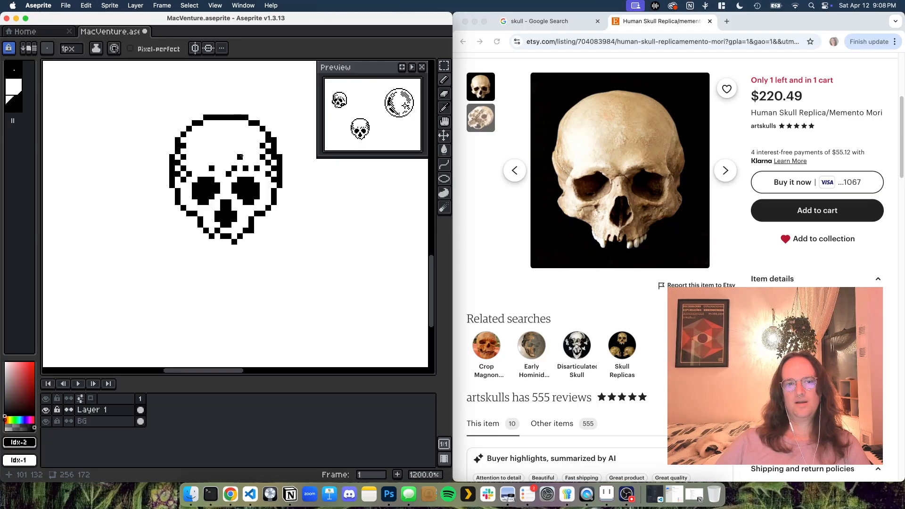
# Dither the forehead above the right eye socket with rows of evenly spaced single black pixels up to the crown.
pyautogui.click(241, 156)
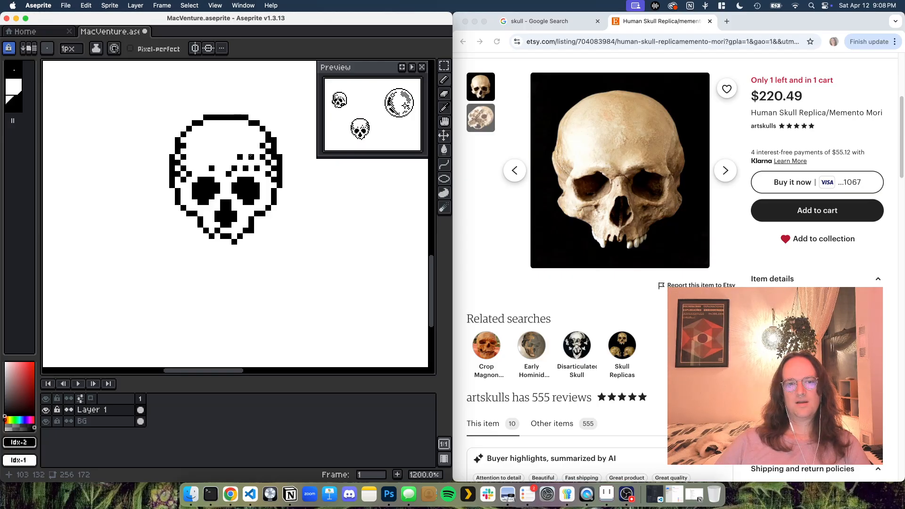
pyautogui.click(250, 156)
pyautogui.click(251, 145)
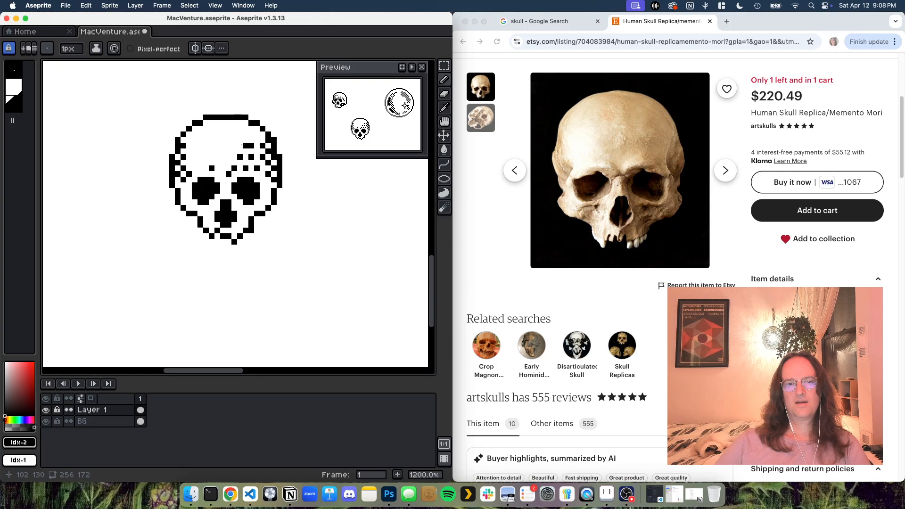
pyautogui.click(240, 145)
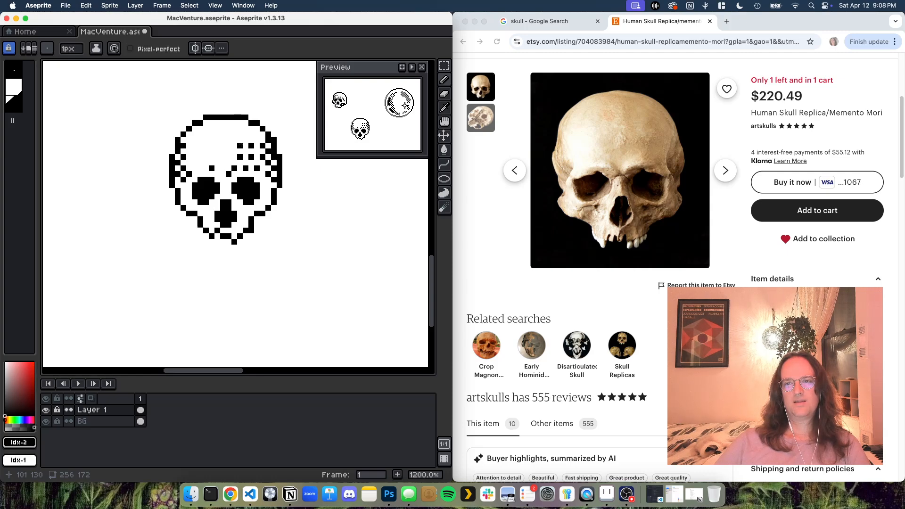
pyautogui.click(239, 134)
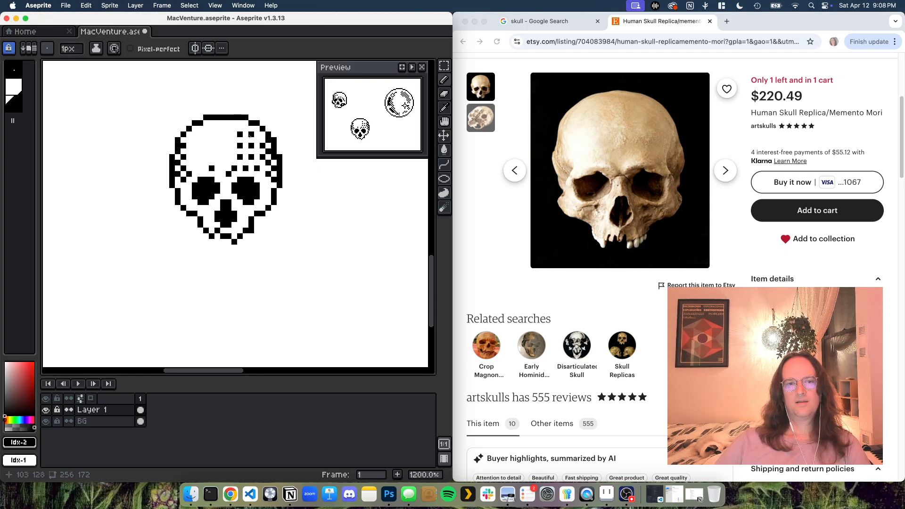
pyautogui.click(245, 140)
pyautogui.click(251, 135)
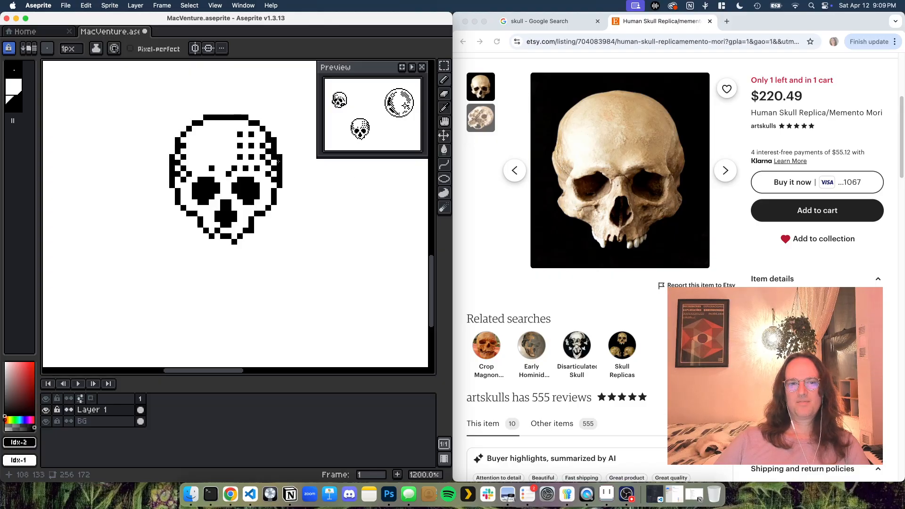
# Thin the forehead dithering by erasing its lowest row and the inner dot of the middle row.
pyautogui.moveTo(238, 157); pyautogui.dragTo(249, 155)
pyautogui.click(239, 146)
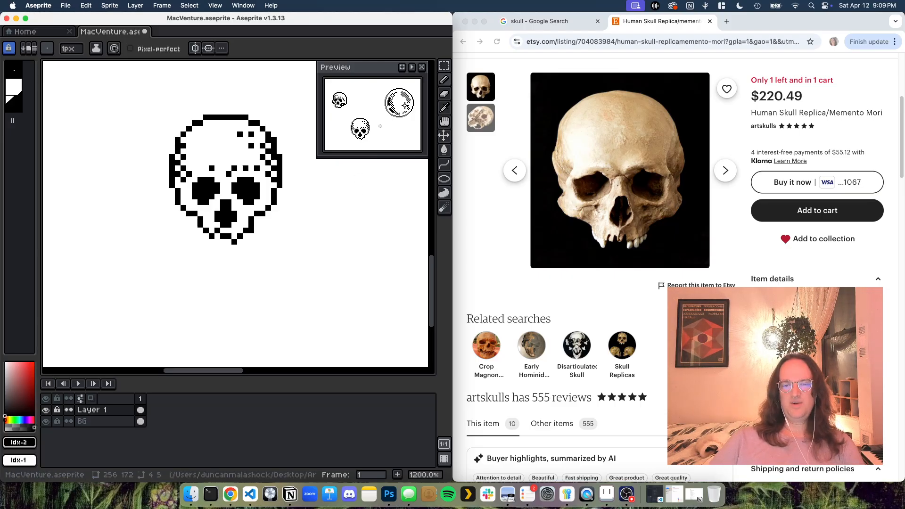
pyautogui.scroll(-2, 371, 144)
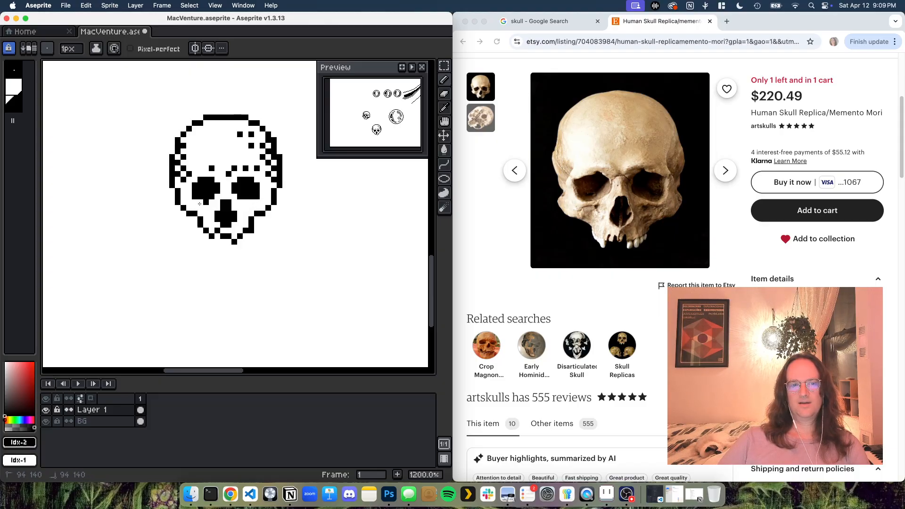
# Notch the bottom edge of the nose cavity and pull the cheekbone outline in by one pixel on both sides.
pyautogui.click(313, 207)
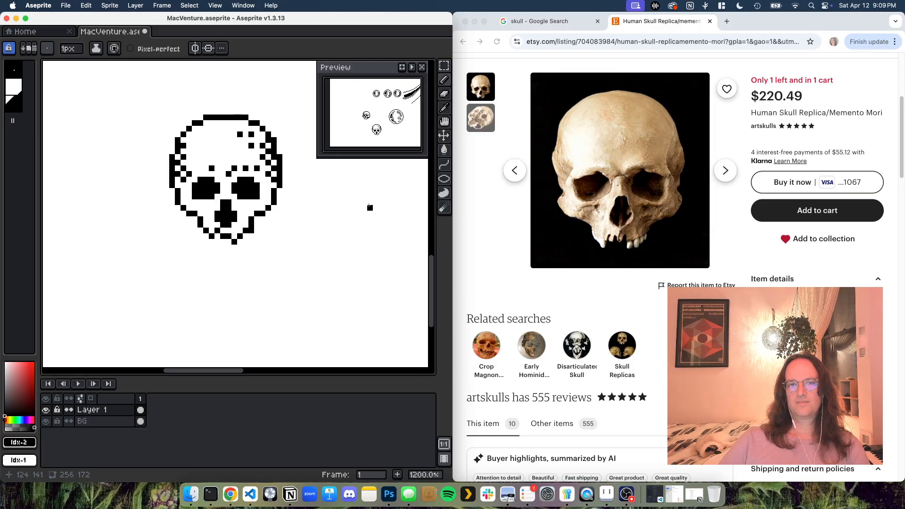
pyautogui.rightClick(228, 219)
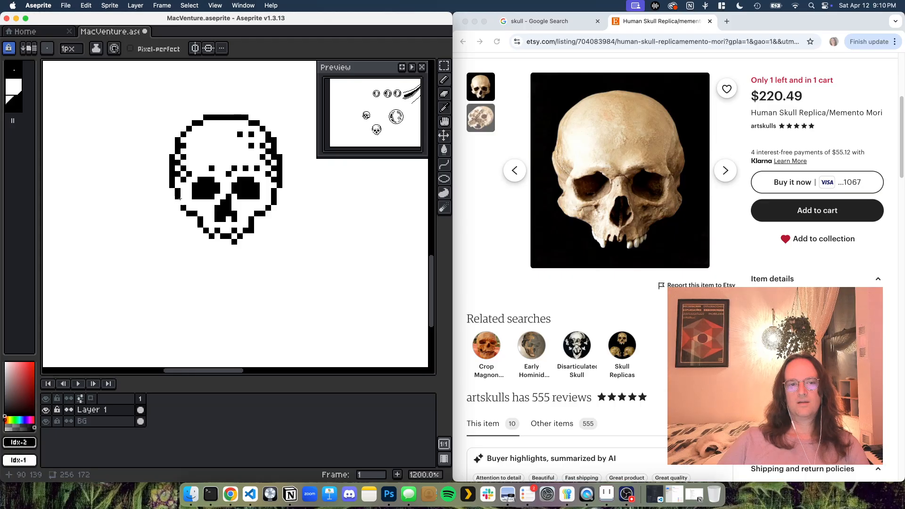
pyautogui.click(278, 197)
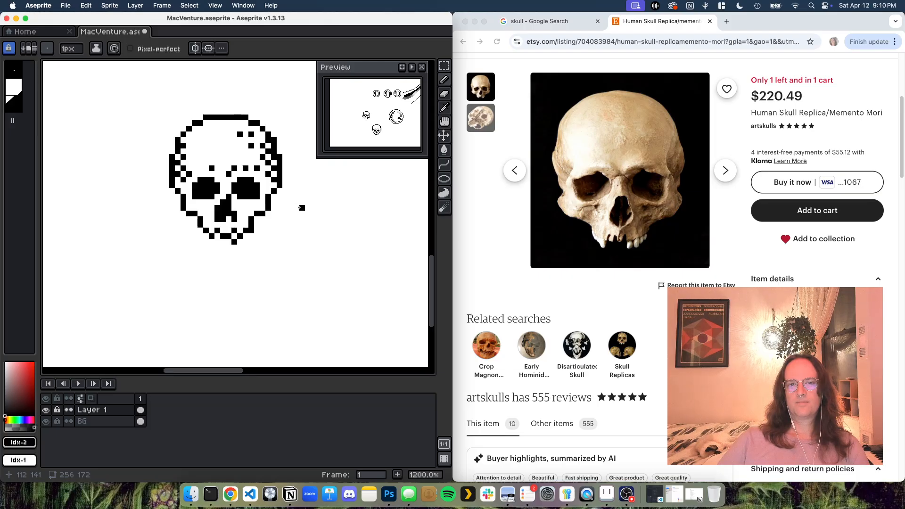
# Add small black shading marks on both cheeks beside the nose, below the eye sockets.
pyautogui.click(240, 208)
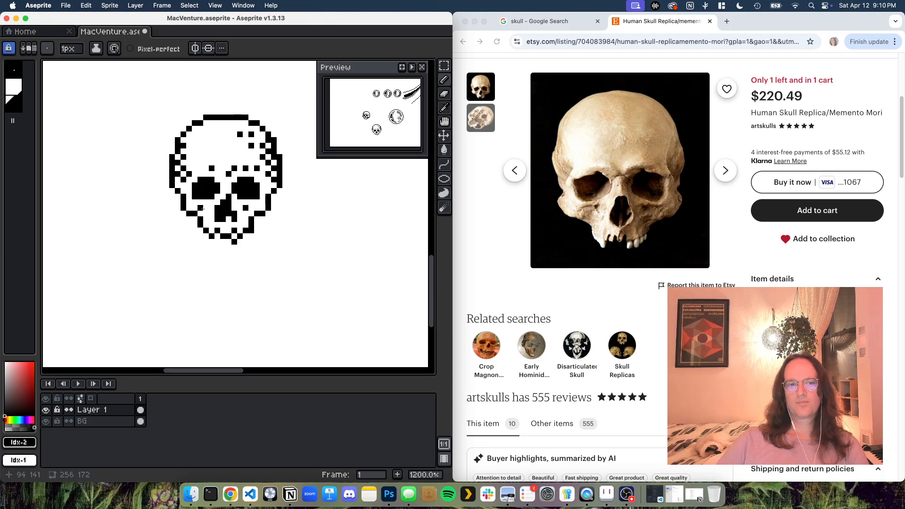
pyautogui.click(205, 207)
pyautogui.click(251, 208)
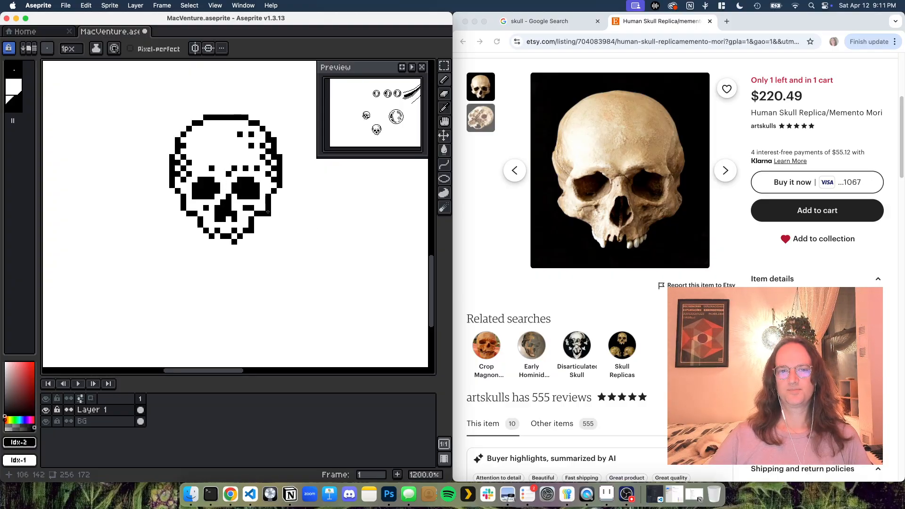
# Review the front-view skull at a smaller scale alongside the other sprites on the canvas.
pyautogui.scroll(1, 233, 185)
pyautogui.scroll(-4, 233, 185)
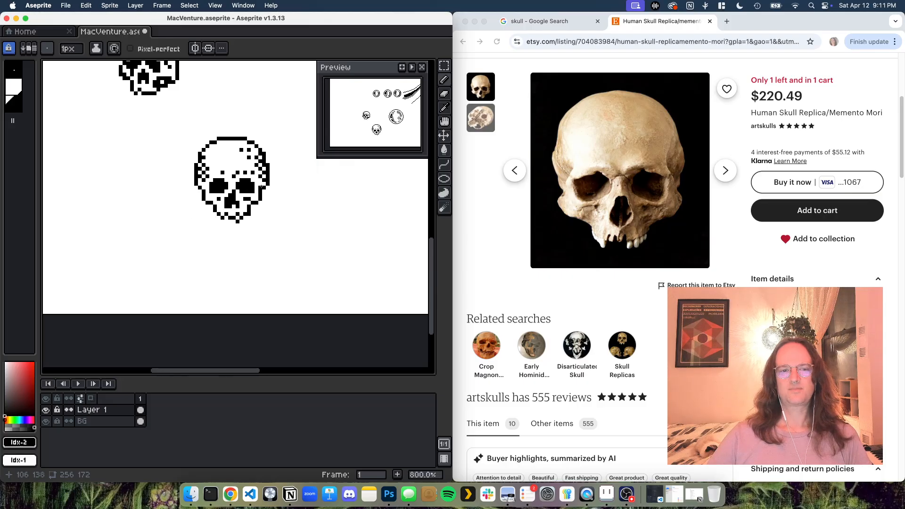
pyautogui.scroll(-2, 284, 191)
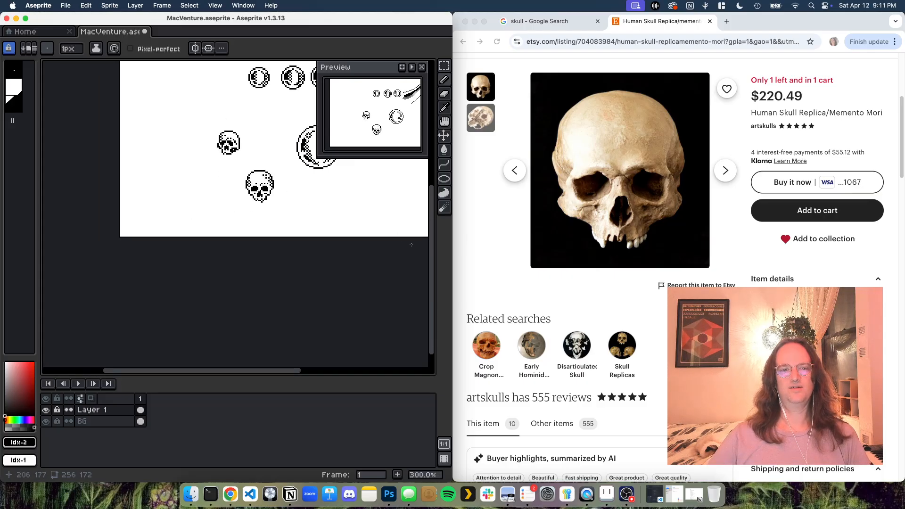
pyautogui.moveTo(436, 257); pyautogui.dragTo(436, 217)
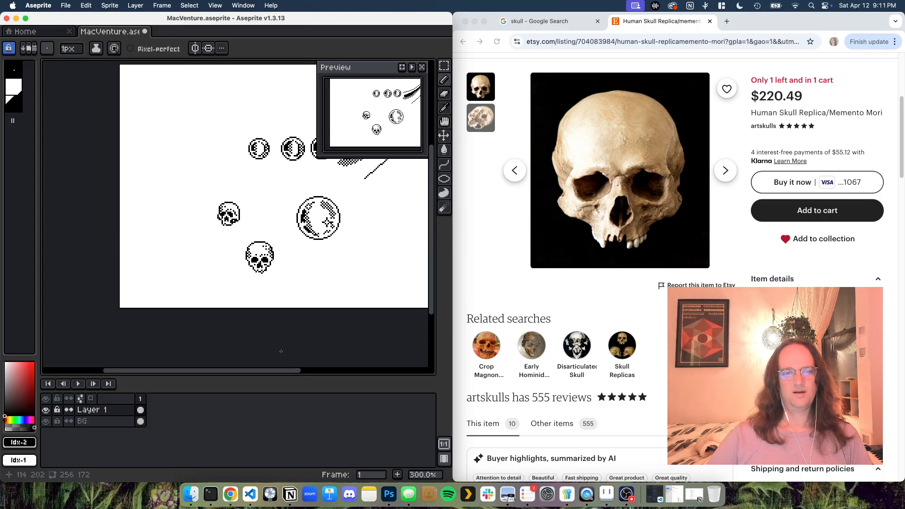
pyautogui.moveTo(283, 373); pyautogui.dragTo(352, 373)
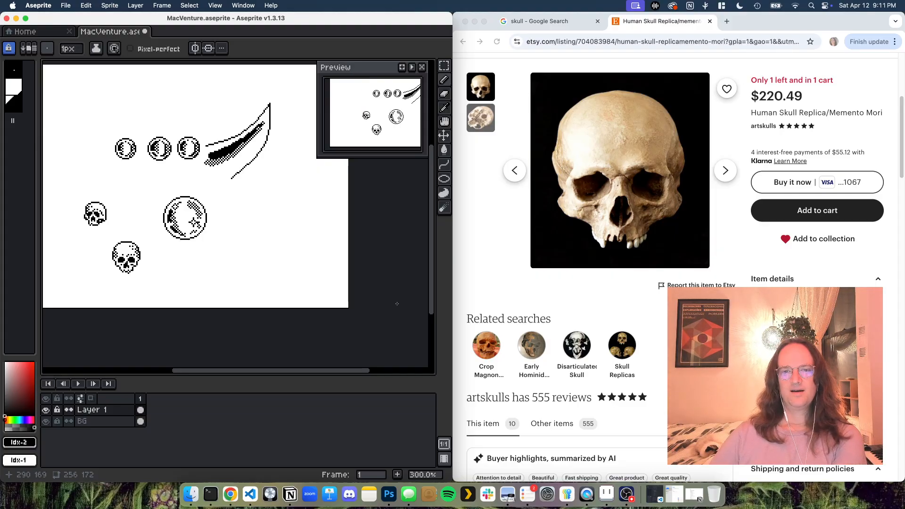
pyautogui.click(629, 495)
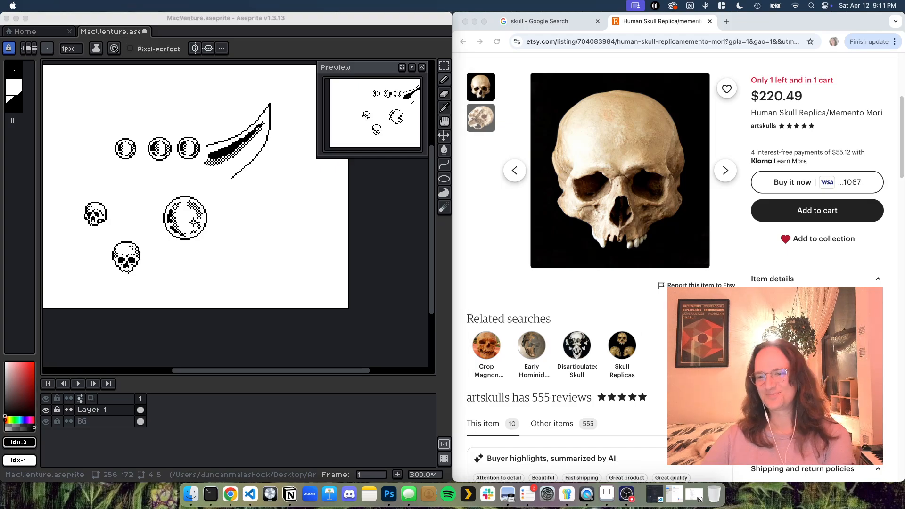